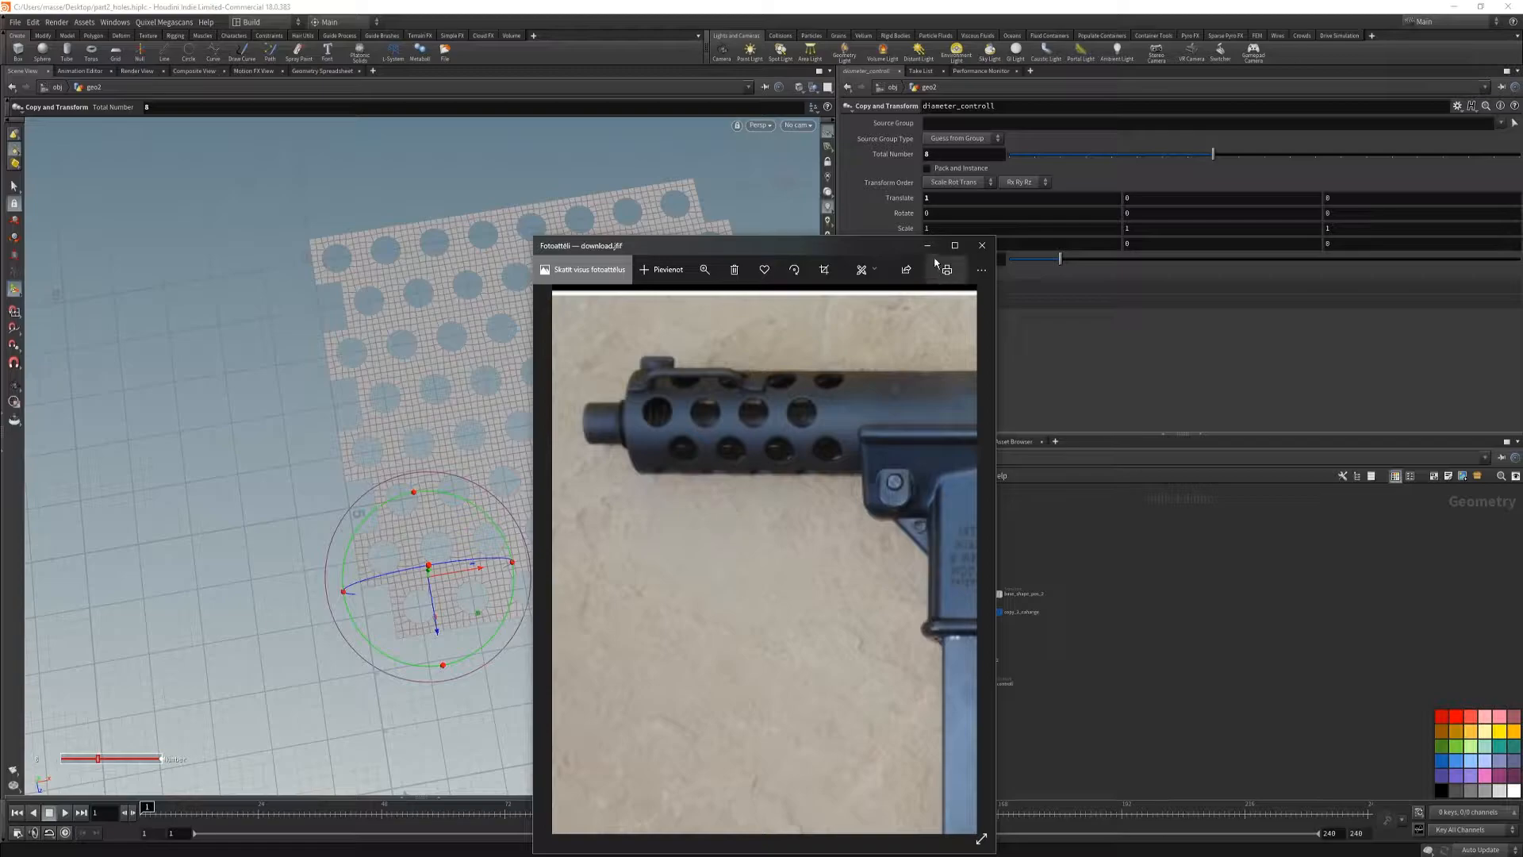
Step: Add a Bend node after the diameter_controll node and display its result in the top view
{"action": "middle_click_drag", "start_coordinate": [660, 514], "coordinate": [679, 577], "text": "alt"}
{"action": "scroll", "coordinate": [946, 683], "scroll_direction": "up", "scroll_amount": 3}
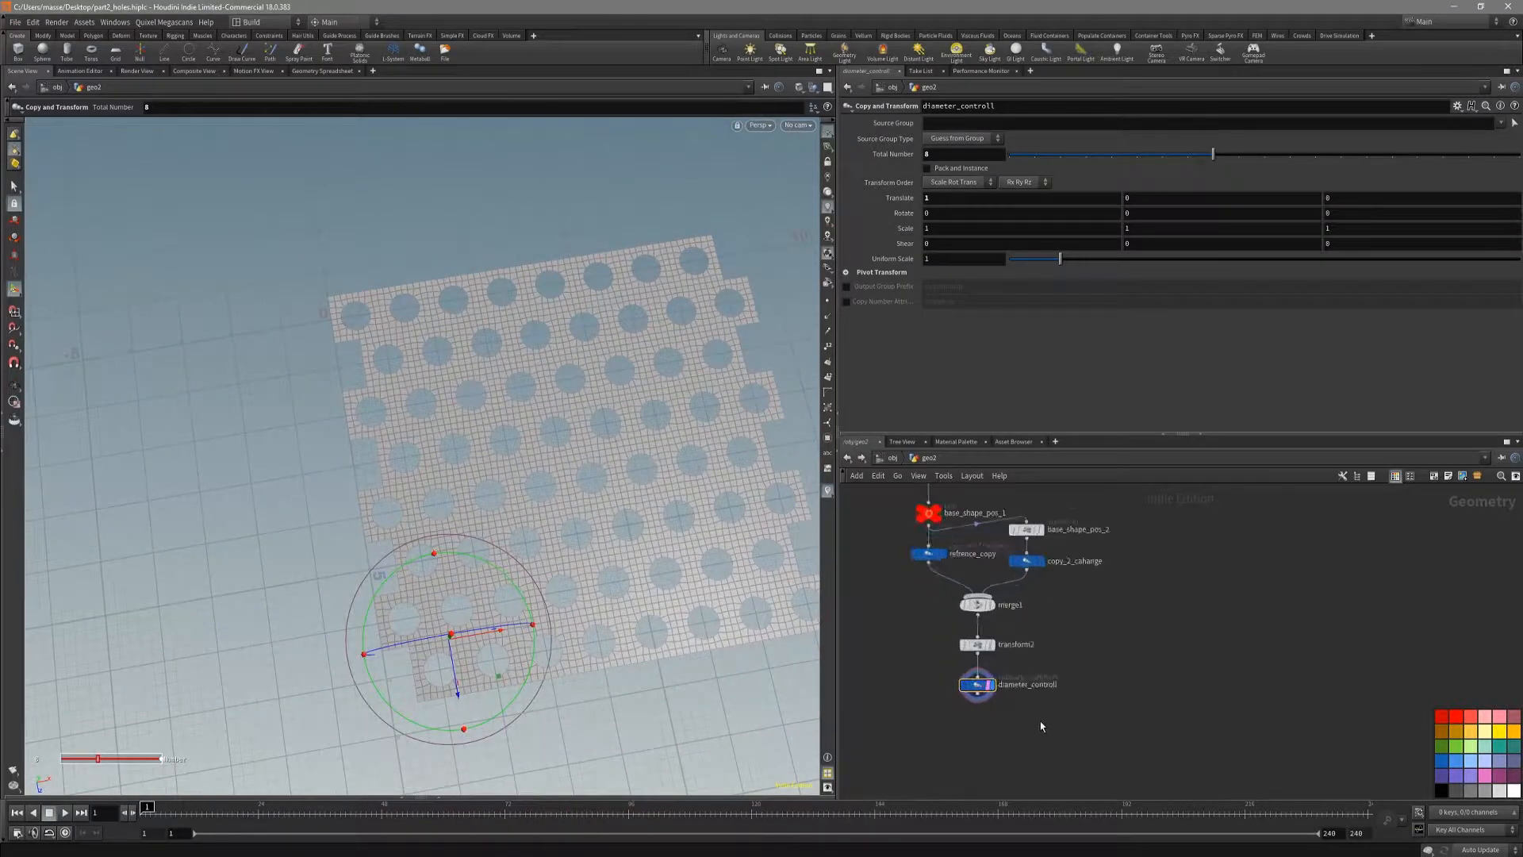
{"action": "key", "text": "space+2"}
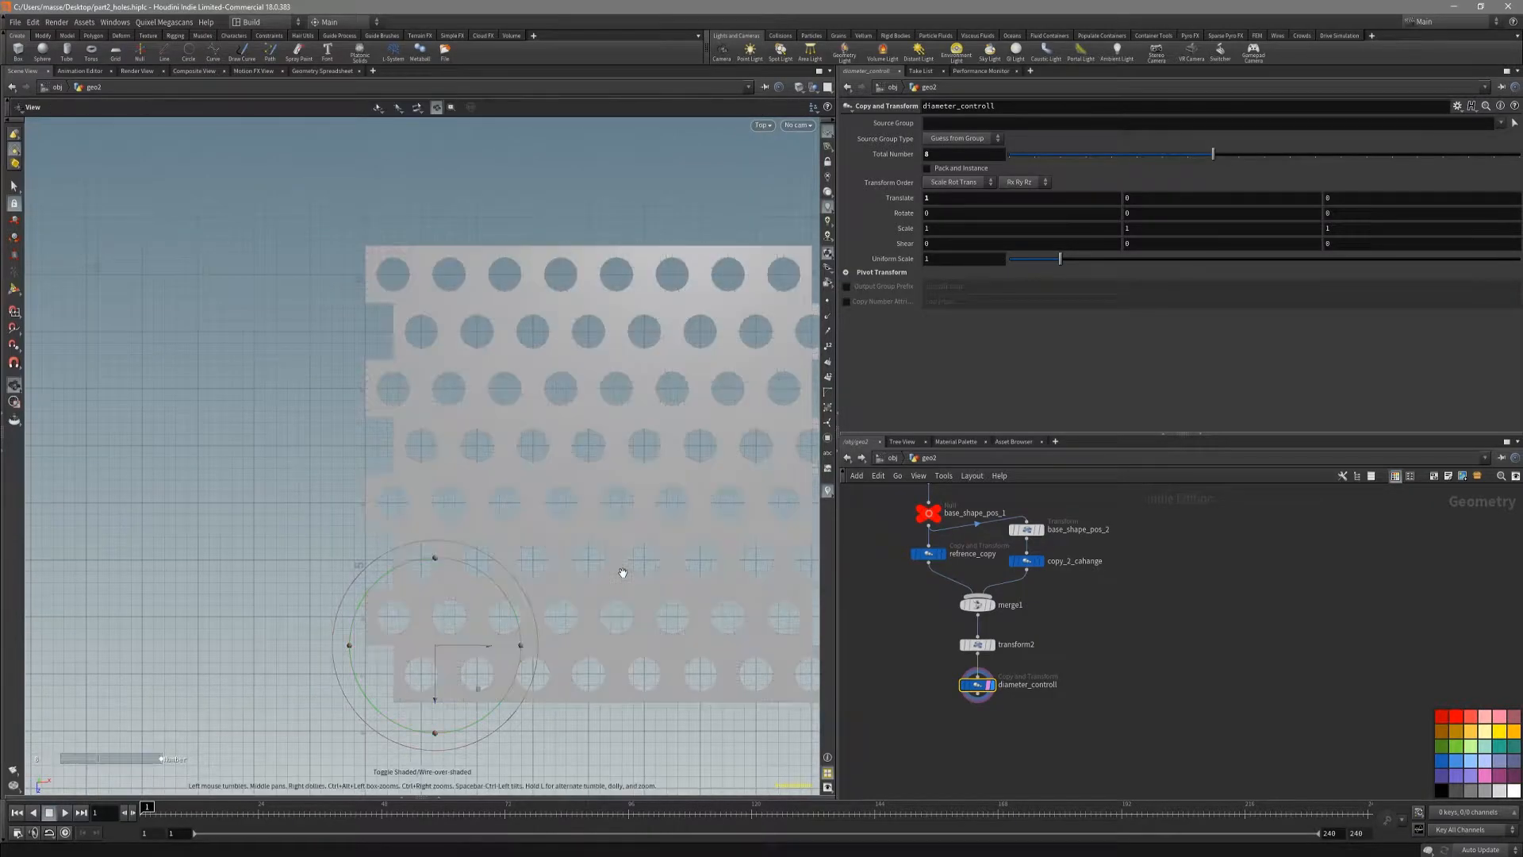
{"action": "middle_click_drag", "start_coordinate": [651, 586], "coordinate": [595, 582], "text": "alt"}
{"action": "middle_click_drag", "start_coordinate": [907, 633], "coordinate": [931, 659]}
{"action": "scroll", "coordinate": [908, 721], "scroll_direction": "down", "scroll_amount": 3}
{"action": "key", "text": "Tab"}
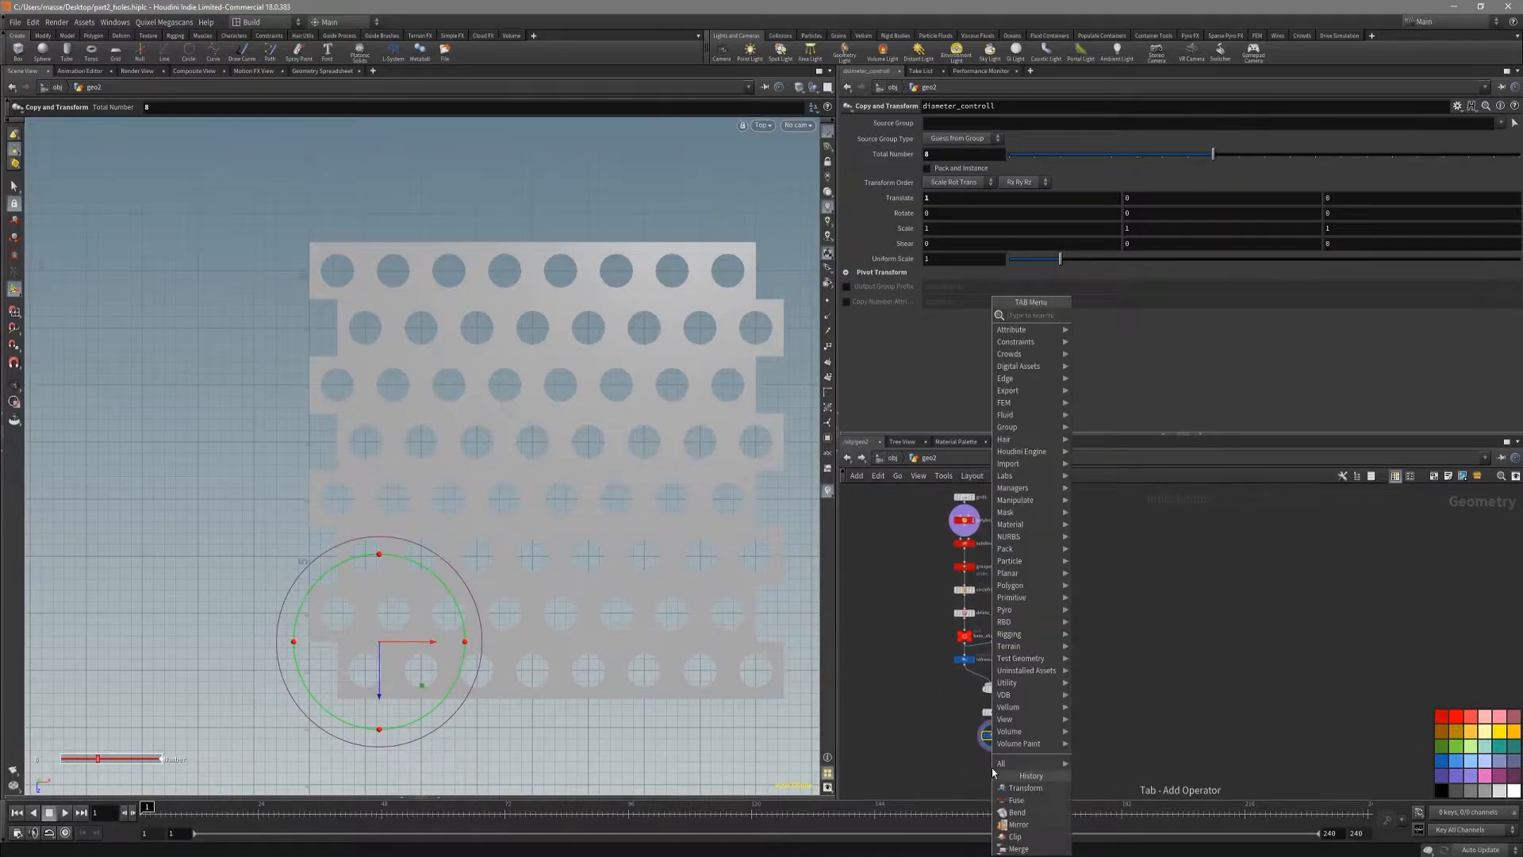
{"action": "key", "text": "Return"}
{"action": "left_click", "coordinate": [996, 768]}
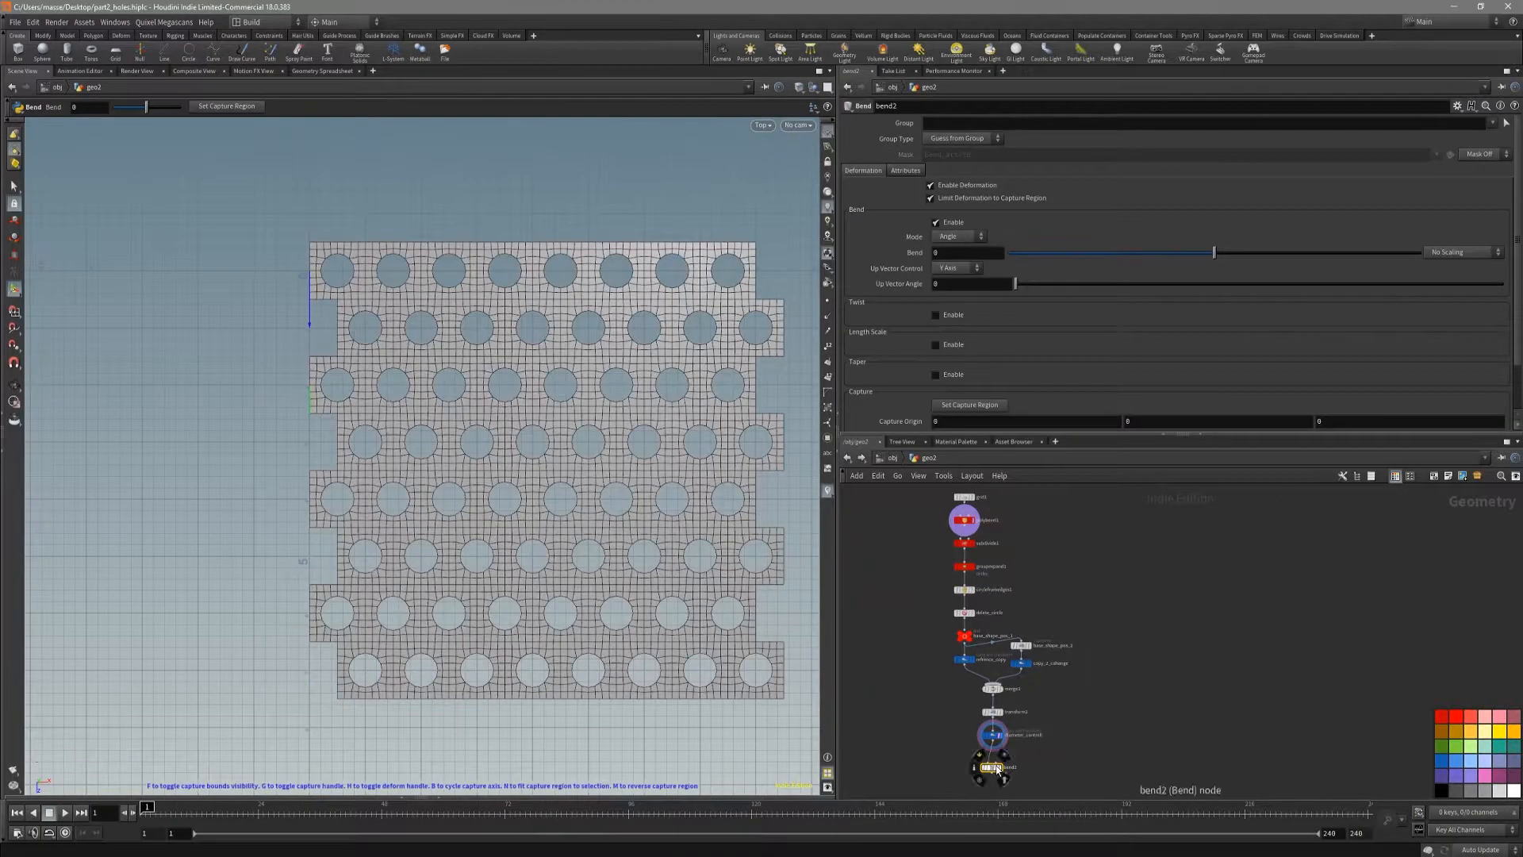
Step: Orient the Bend capture region along the perforated sheet's X direction, reverse it, and undo the last handle change
{"action": "key", "text": "b"}
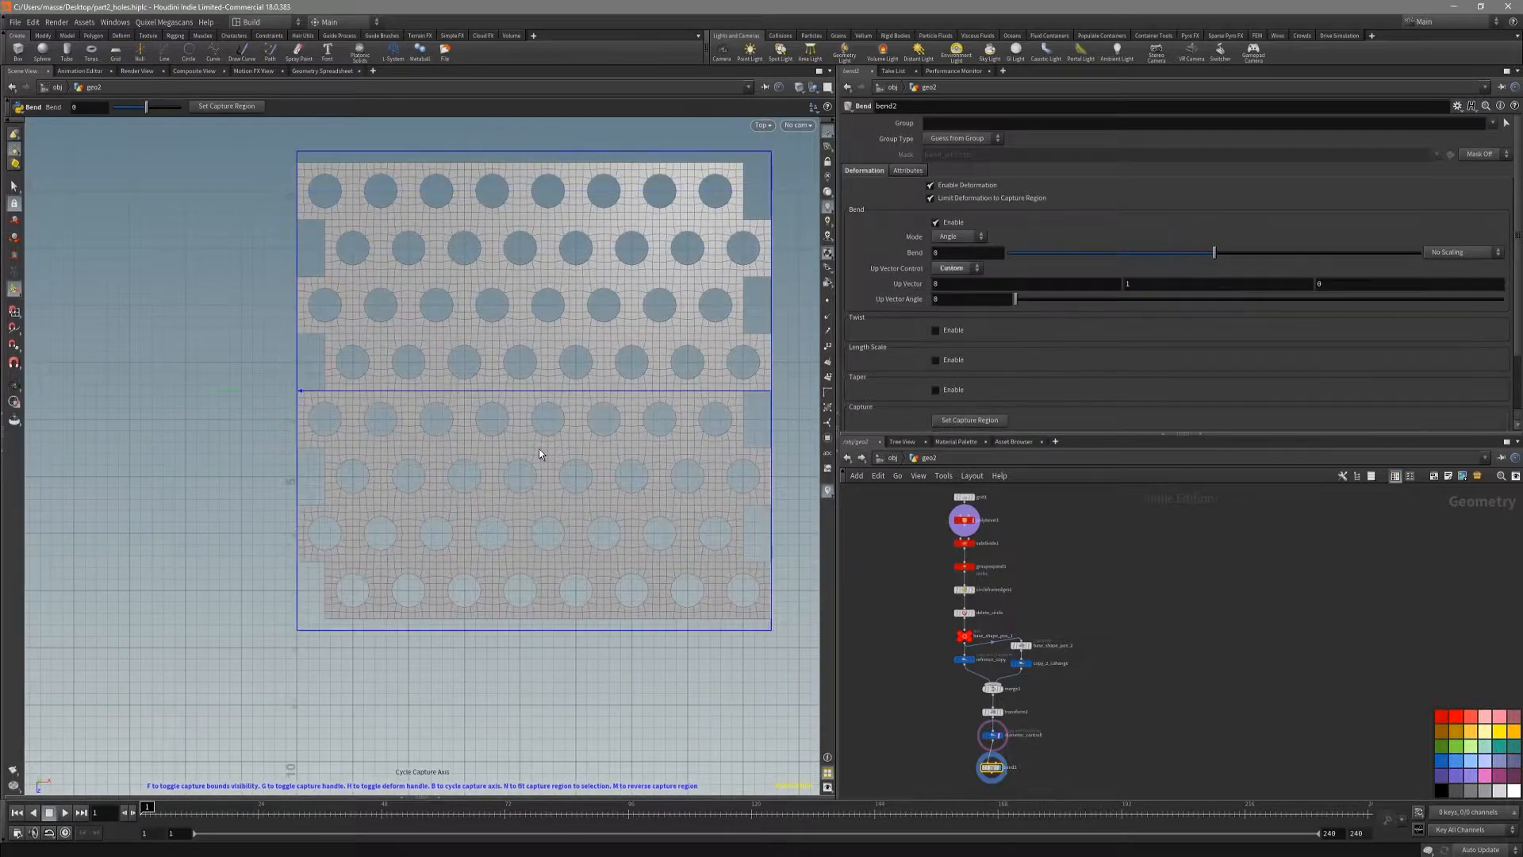
{"action": "key", "text": "Escape"}
{"action": "left_click_drag", "start_coordinate": [536, 449], "coordinate": [575, 458]}
{"action": "key", "text": "Return"}
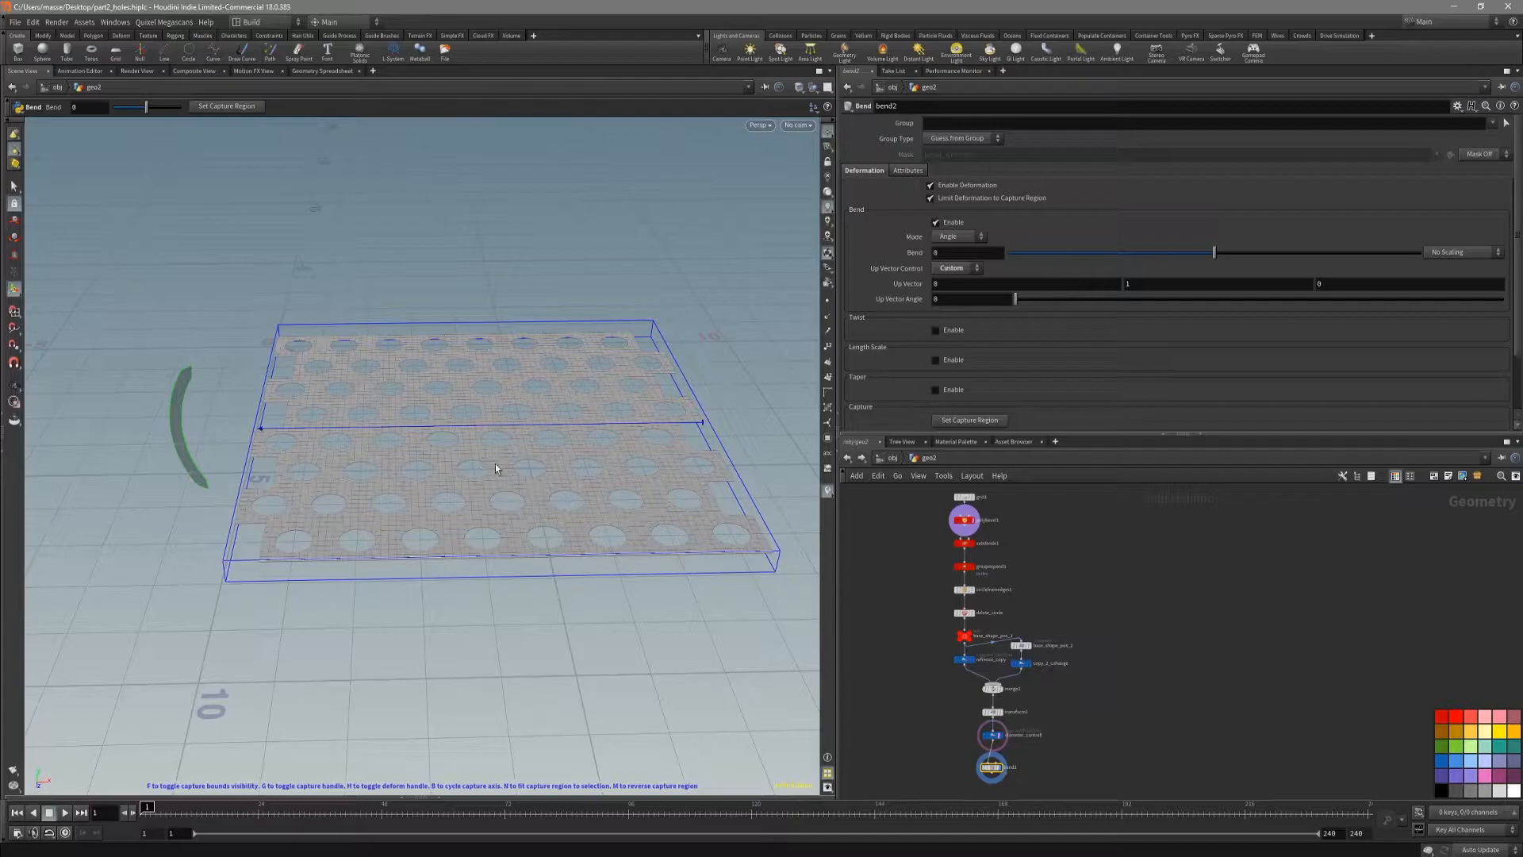
{"action": "key", "text": "m"}
{"action": "left_click_drag", "start_coordinate": [780, 438], "coordinate": [620, 450]}
{"action": "key", "text": "ctrl+z"}
{"action": "left_click_drag", "start_coordinate": [485, 481], "coordinate": [568, 526], "text": "alt"}
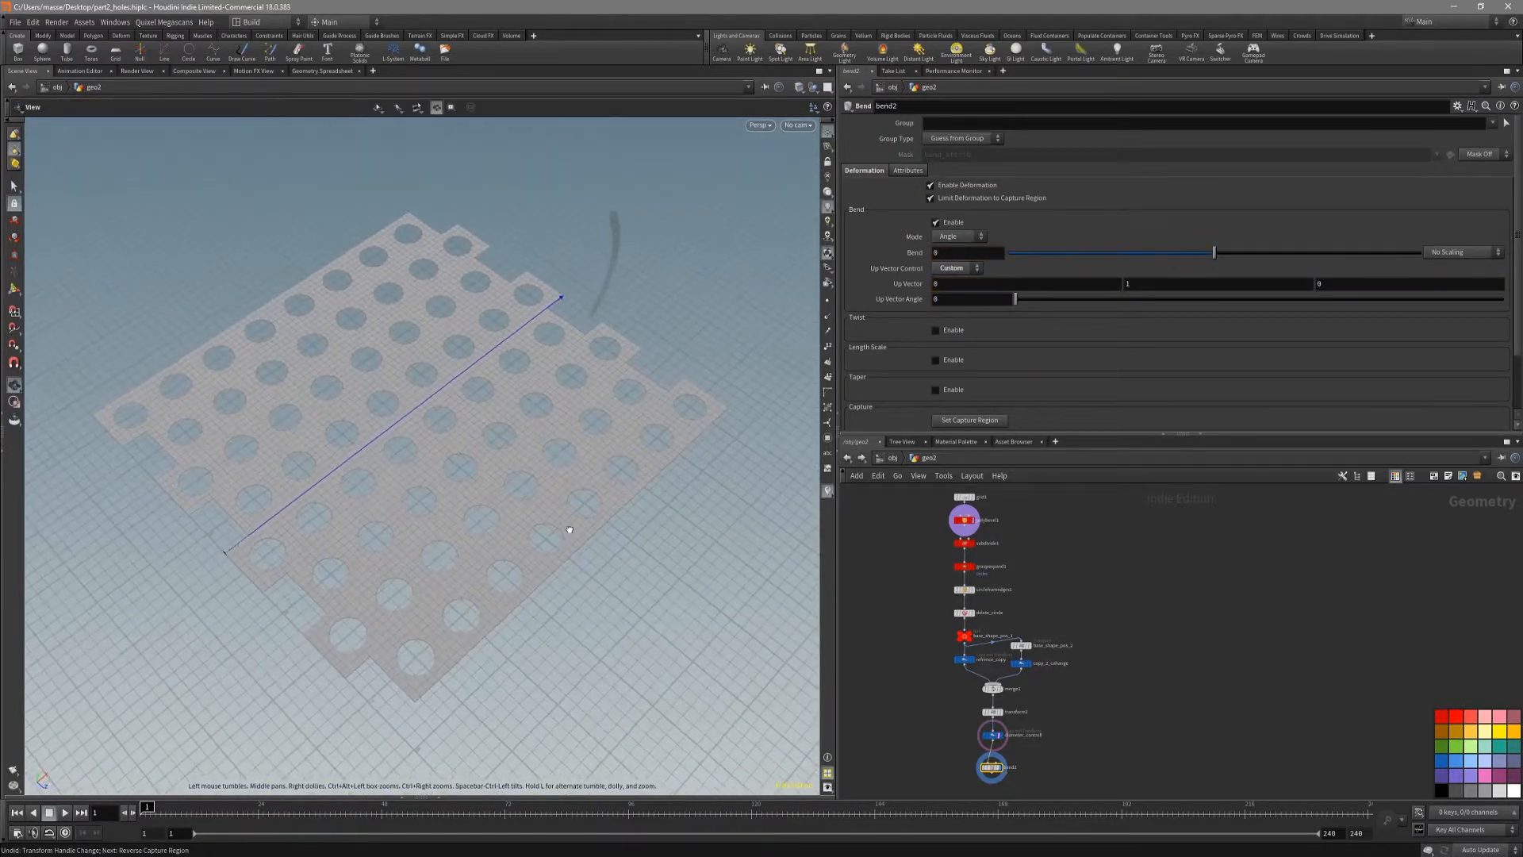
Step: Cycle the Bend capture axis until it runs along the sheet's Z direction with up vector 0, 1, 0
{"action": "middle_click_drag", "start_coordinate": [474, 530], "coordinate": [507, 507], "text": "alt"}
{"action": "key", "text": "b"}
{"action": "key", "text": "b"}
{"action": "key", "text": "b"}
{"action": "key", "text": "b"}
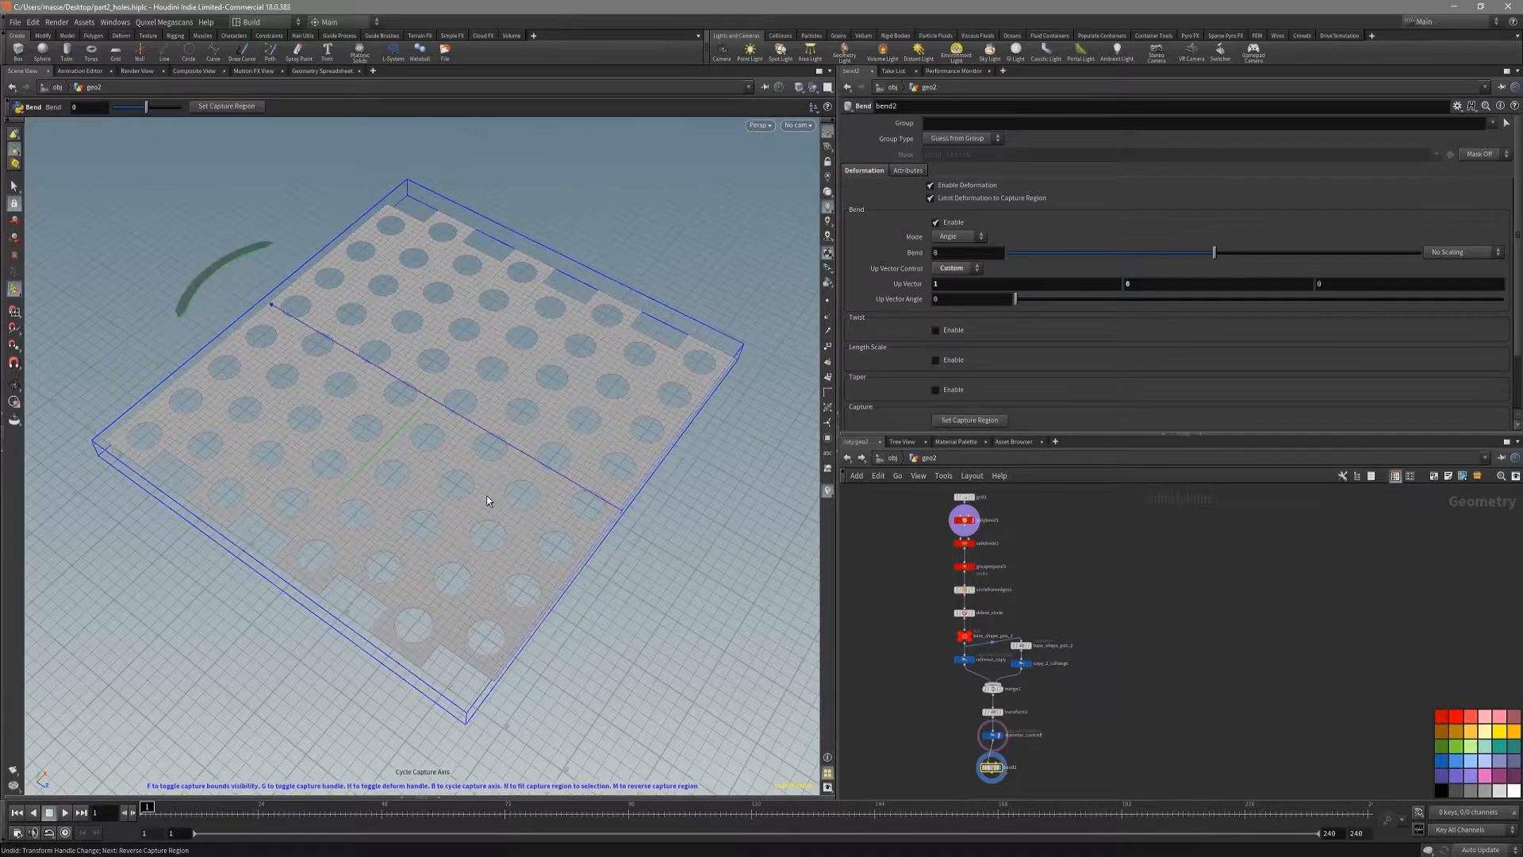
{"action": "key", "text": "b"}
{"action": "key", "text": "b"}
{"action": "key", "text": "b"}
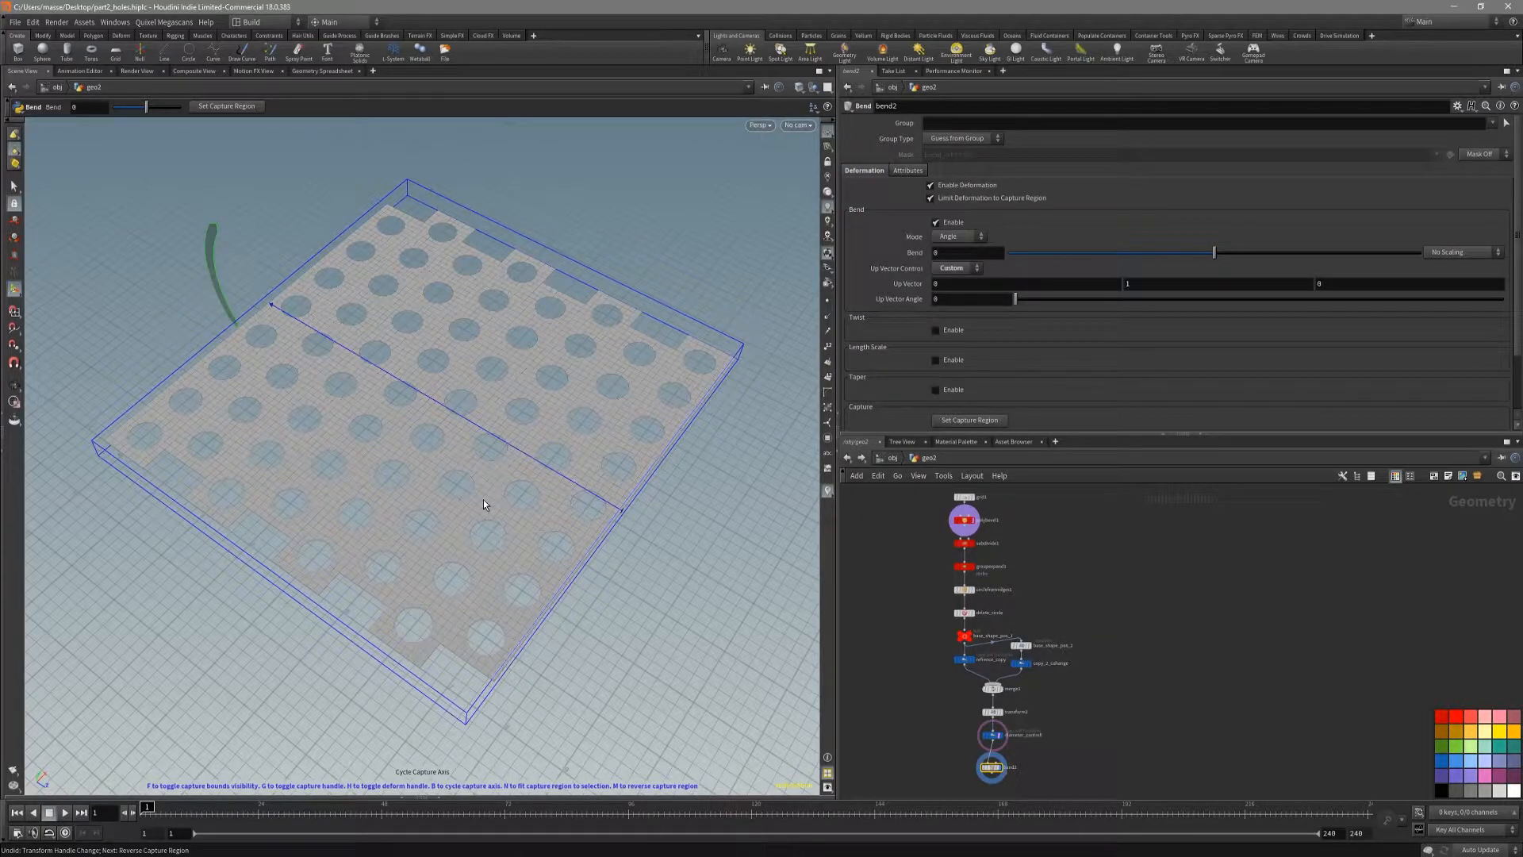
{"action": "key", "text": "b"}
{"action": "key", "text": "b"}
{"action": "key", "text": "b"}
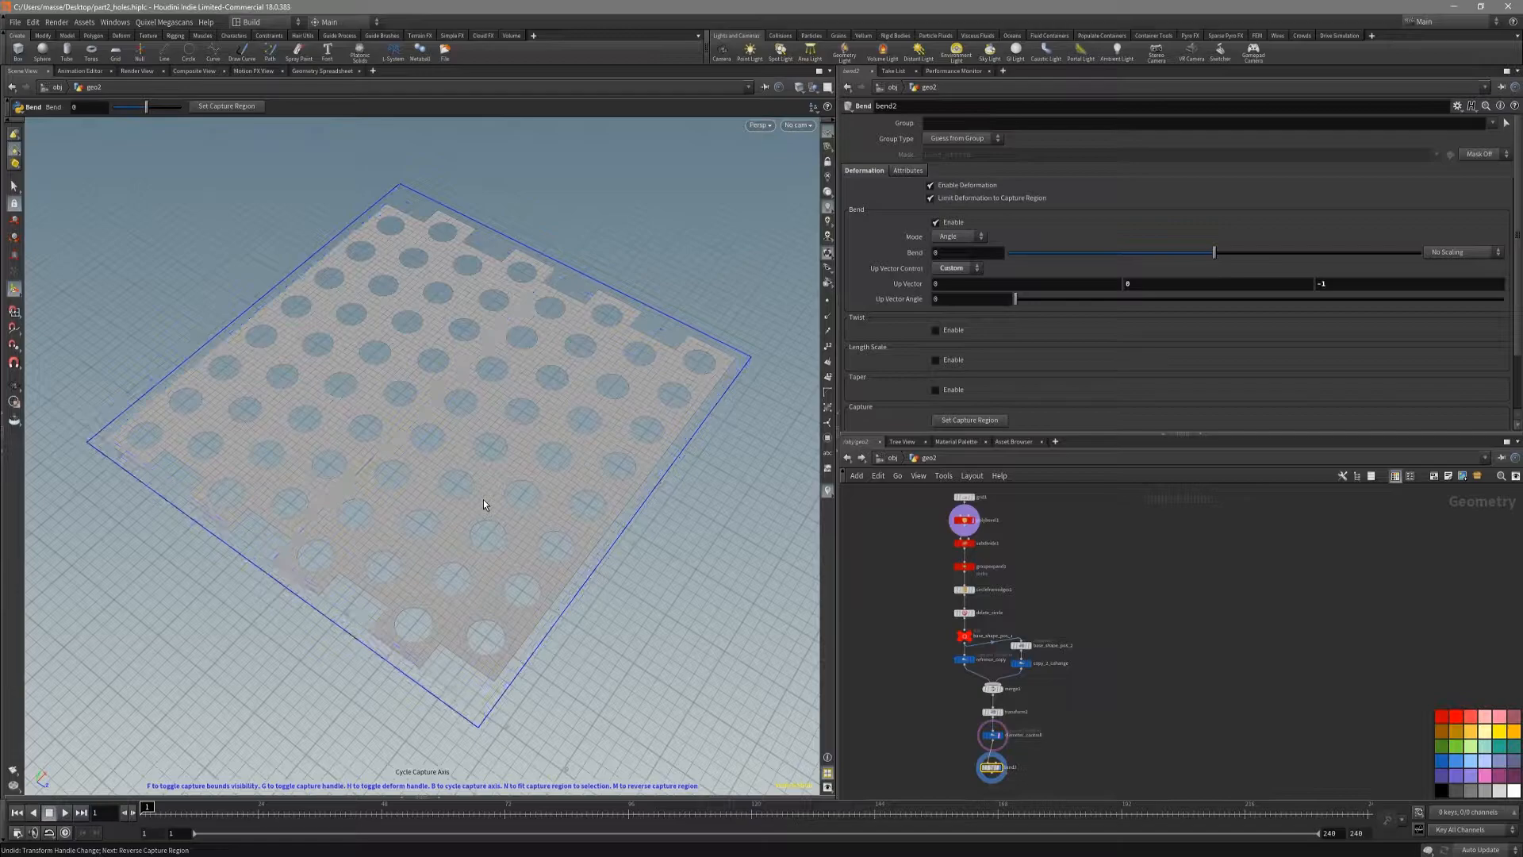
{"action": "key", "text": "m"}
Step: Set the Bend angle to 360 to roll the sheet into a tube and check the seam with shading and wireframe
{"action": "left_click_drag", "start_coordinate": [699, 551], "coordinate": [1020, 628]}
{"action": "left_click", "coordinate": [967, 254]}
{"action": "type", "text": "360"}
{"action": "key", "text": "Return"}
{"action": "key", "text": "Escape"}
{"action": "mouse_move", "coordinate": [575, 228]}
{"action": "left_mouse_down"}
{"action": "mouse_move", "coordinate": [399, 335]}
{"action": "mouse_move", "coordinate": [373, 312]}
{"action": "left_mouse_up"}
{"action": "key", "text": "shift+w"}
{"action": "right_click_drag", "start_coordinate": [374, 313], "coordinate": [341, 317]}
{"action": "mouse_move", "coordinate": [341, 317]}
{"action": "left_mouse_down"}
{"action": "mouse_move", "coordinate": [503, 355]}
{"action": "mouse_move", "coordinate": [441, 340]}
{"action": "mouse_move", "coordinate": [395, 368]}
{"action": "mouse_move", "coordinate": [411, 343]}
{"action": "mouse_move", "coordinate": [391, 313]}
{"action": "mouse_move", "coordinate": [414, 380]}
{"action": "left_mouse_up"}
{"action": "key", "text": "shift+w"}
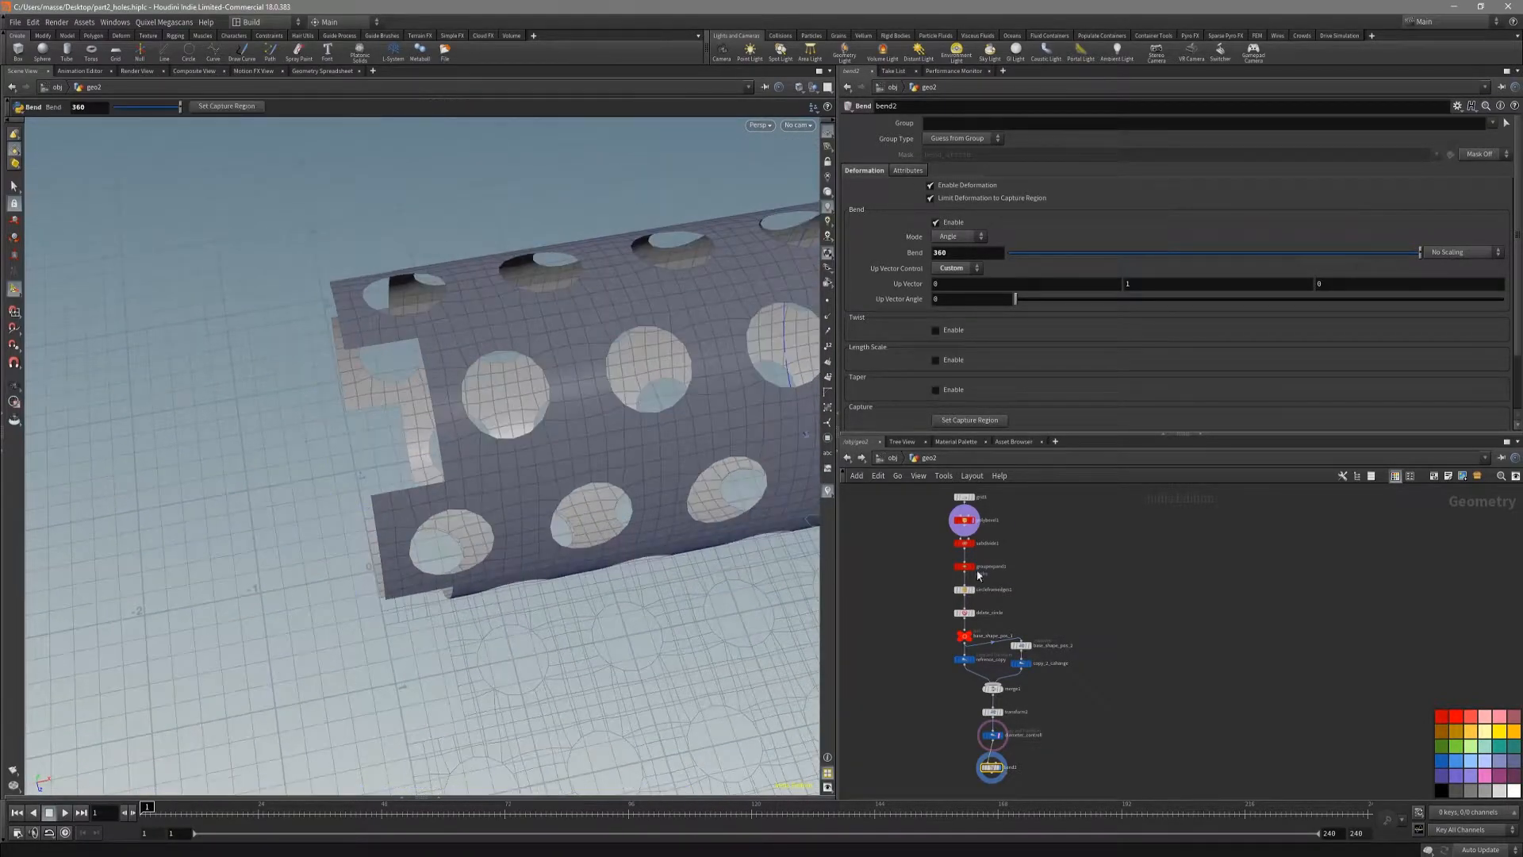
Step: Switch the displayed geometry back to the flat perforated sheet before the bend
{"action": "scroll", "coordinate": [1011, 533], "scroll_direction": "down", "scroll_amount": 2}
{"action": "middle_click_drag", "start_coordinate": [1036, 539], "coordinate": [1037, 584]}
{"action": "scroll", "coordinate": [1024, 583], "scroll_direction": "up", "scroll_amount": 4}
{"action": "scroll", "coordinate": [1050, 568], "scroll_direction": "down", "scroll_amount": 3}
{"action": "mouse_move", "coordinate": [1074, 641]}
{"action": "middle_mouse_down"}
{"action": "mouse_move", "coordinate": [1050, 568]}
{"action": "mouse_move", "coordinate": [1051, 631]}
{"action": "middle_mouse_up"}
{"action": "scroll", "coordinate": [1051, 631], "scroll_direction": "down", "scroll_amount": 1}
{"action": "middle_click_drag", "start_coordinate": [1101, 700], "coordinate": [1093, 636]}
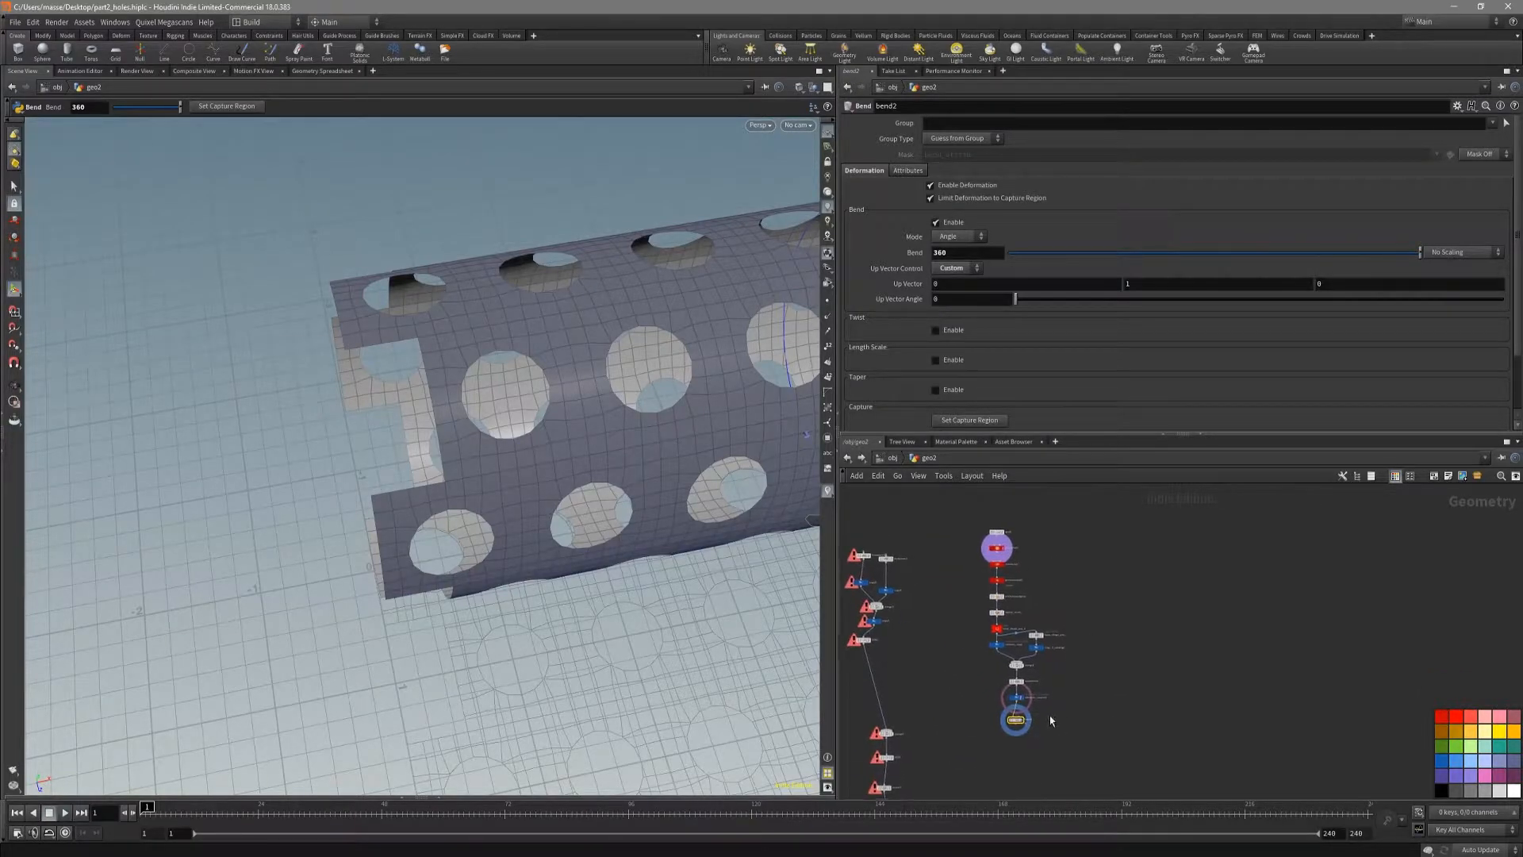
{"action": "scroll", "coordinate": [1050, 716], "scroll_direction": "up", "scroll_amount": 4}
{"action": "left_click", "coordinate": [976, 717]}
{"action": "scroll", "coordinate": [1125, 598], "scroll_direction": "down", "scroll_amount": 3}
{"action": "middle_click_drag", "start_coordinate": [1062, 510], "coordinate": [1029, 652]}
{"action": "scroll", "coordinate": [1030, 653], "scroll_direction": "up", "scroll_amount": 4}
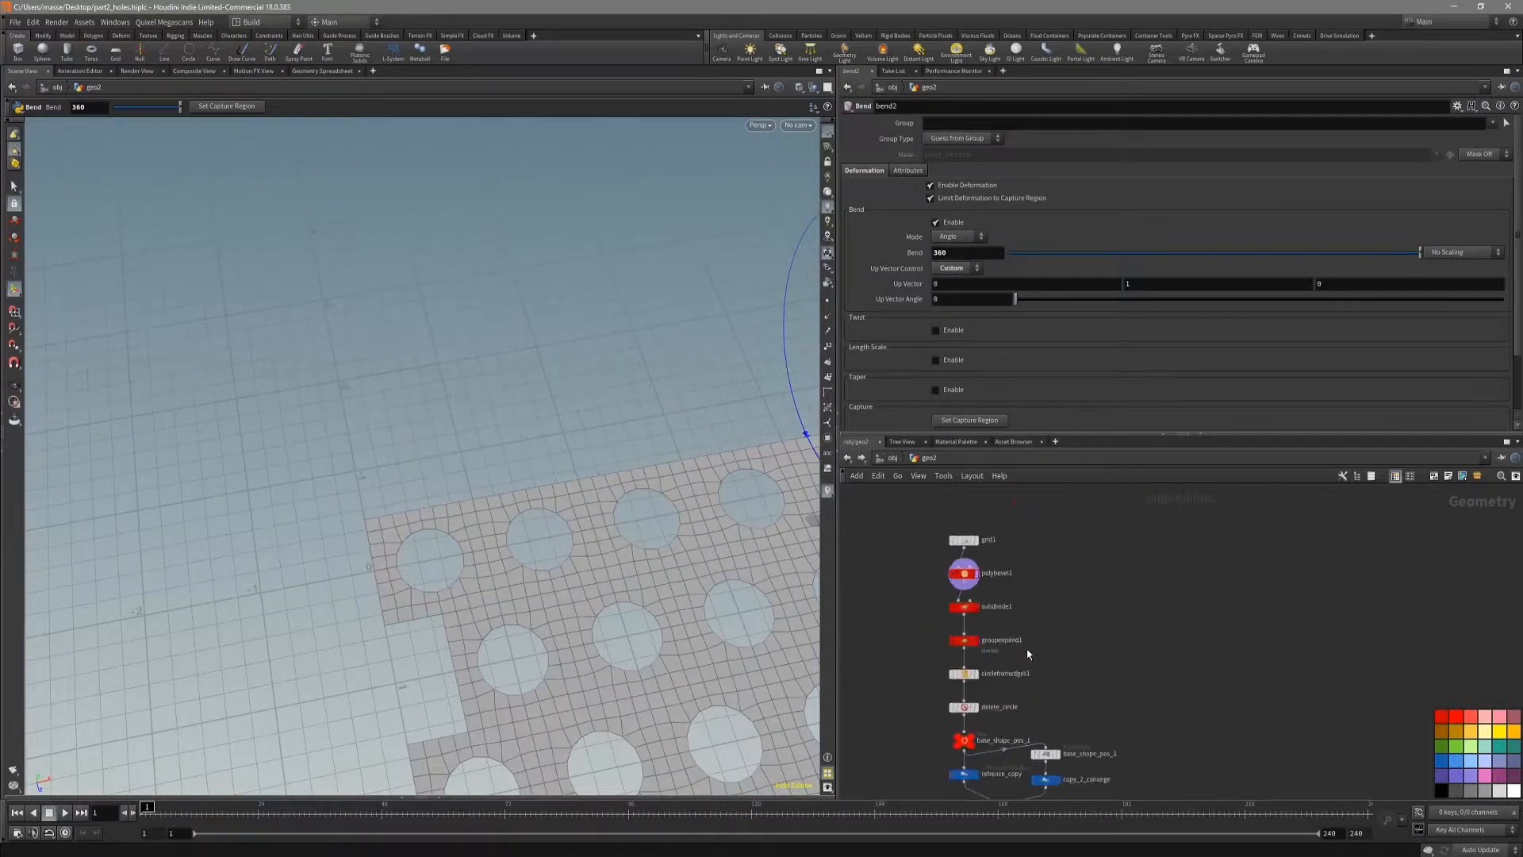
Step: Display the grid1 square in the top view against the sheet's uneven edge
{"action": "left_click", "coordinate": [966, 520]}
{"action": "key", "text": "space+2"}
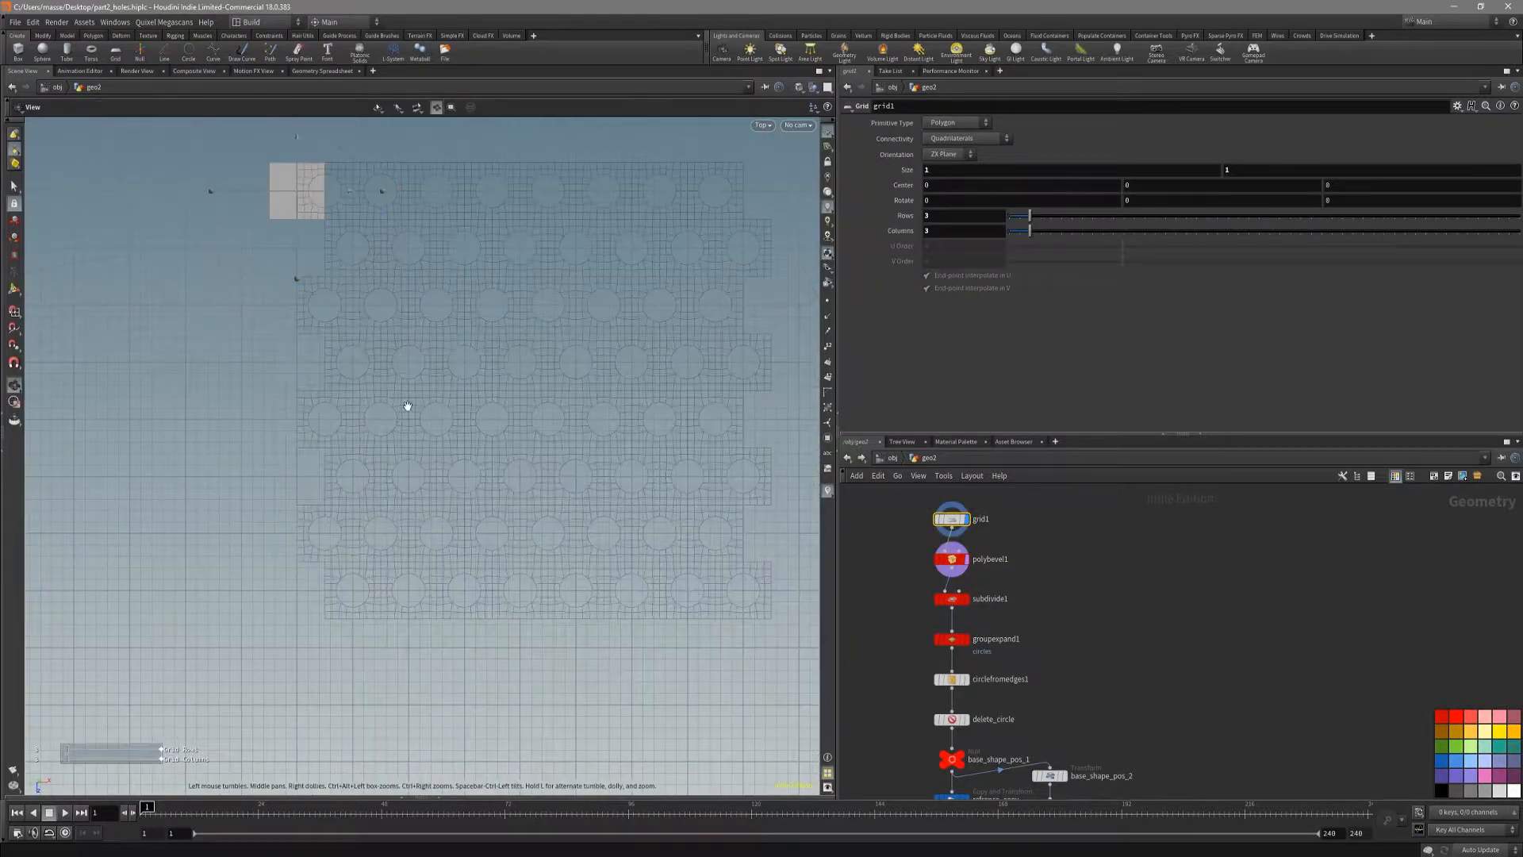
{"action": "middle_click_drag", "start_coordinate": [404, 405], "coordinate": [548, 574], "text": "alt"}
{"action": "right_click_drag", "start_coordinate": [387, 352], "coordinate": [699, 355], "text": "alt"}
{"action": "middle_click_drag", "start_coordinate": [622, 363], "coordinate": [578, 421], "text": "alt"}
{"action": "middle_click_drag", "start_coordinate": [426, 423], "coordinate": [506, 445], "text": "alt"}
{"action": "right_click_drag", "start_coordinate": [507, 445], "coordinate": [570, 444], "text": "alt"}
{"action": "middle_click_drag", "start_coordinate": [569, 445], "coordinate": [546, 477], "text": "alt"}
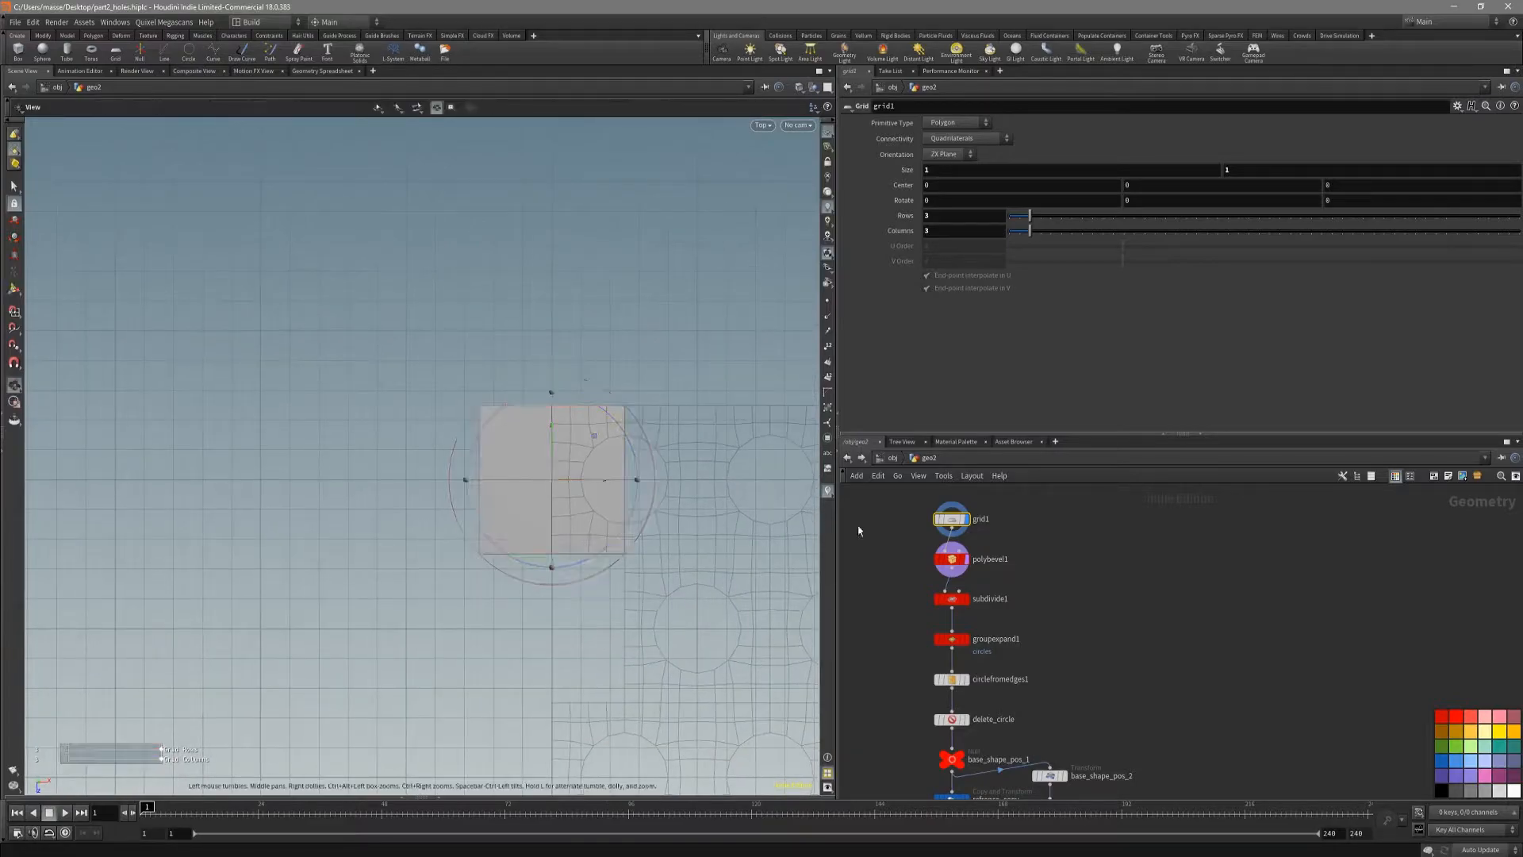
{"action": "middle_click_drag", "start_coordinate": [1149, 569], "coordinate": [1264, 619]}
{"action": "scroll", "coordinate": [1094, 567], "scroll_direction": "up", "scroll_amount": 4}
{"action": "middle_click_drag", "start_coordinate": [1111, 584], "coordinate": [1212, 569]}
{"action": "middle_click_drag", "start_coordinate": [663, 627], "coordinate": [614, 531], "text": "alt"}
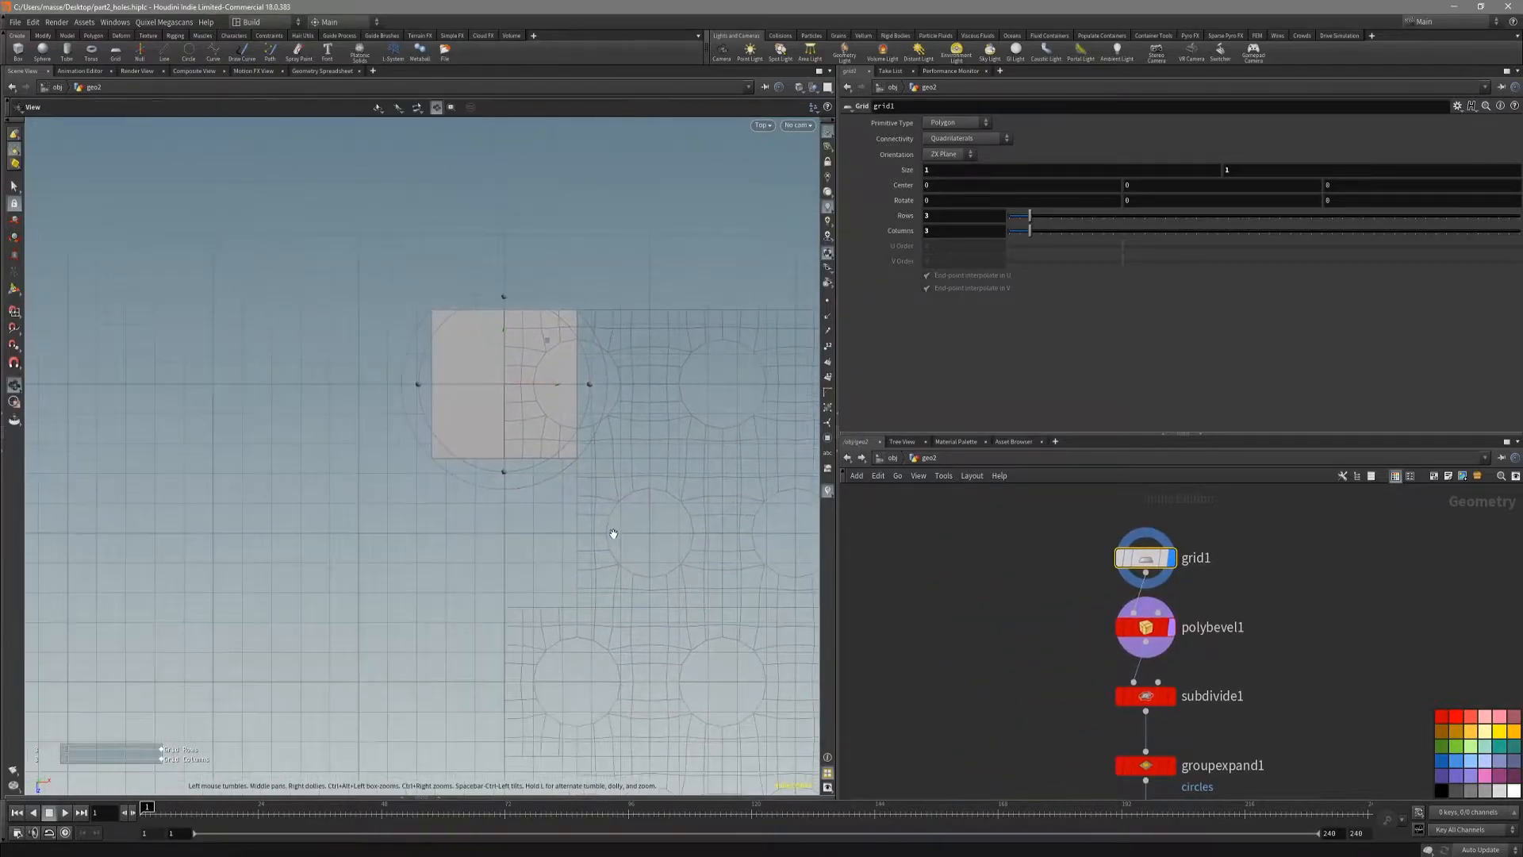
Step: Branch a Transform node off grid1, display it, and set its X translation to -0.5
{"action": "left_click", "coordinate": [1139, 584]}
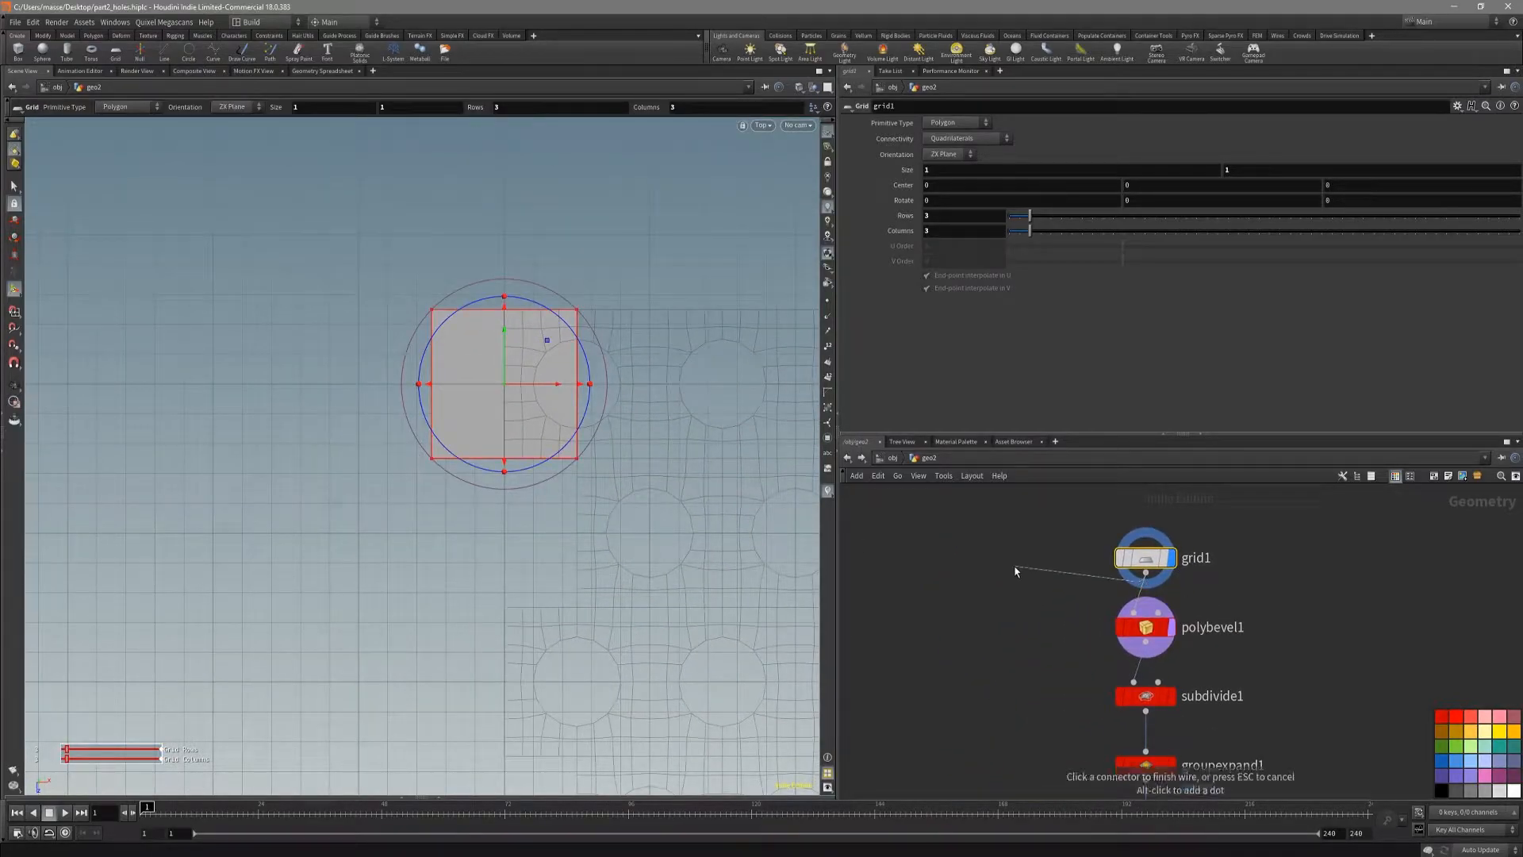
{"action": "left_click", "coordinate": [968, 577]}
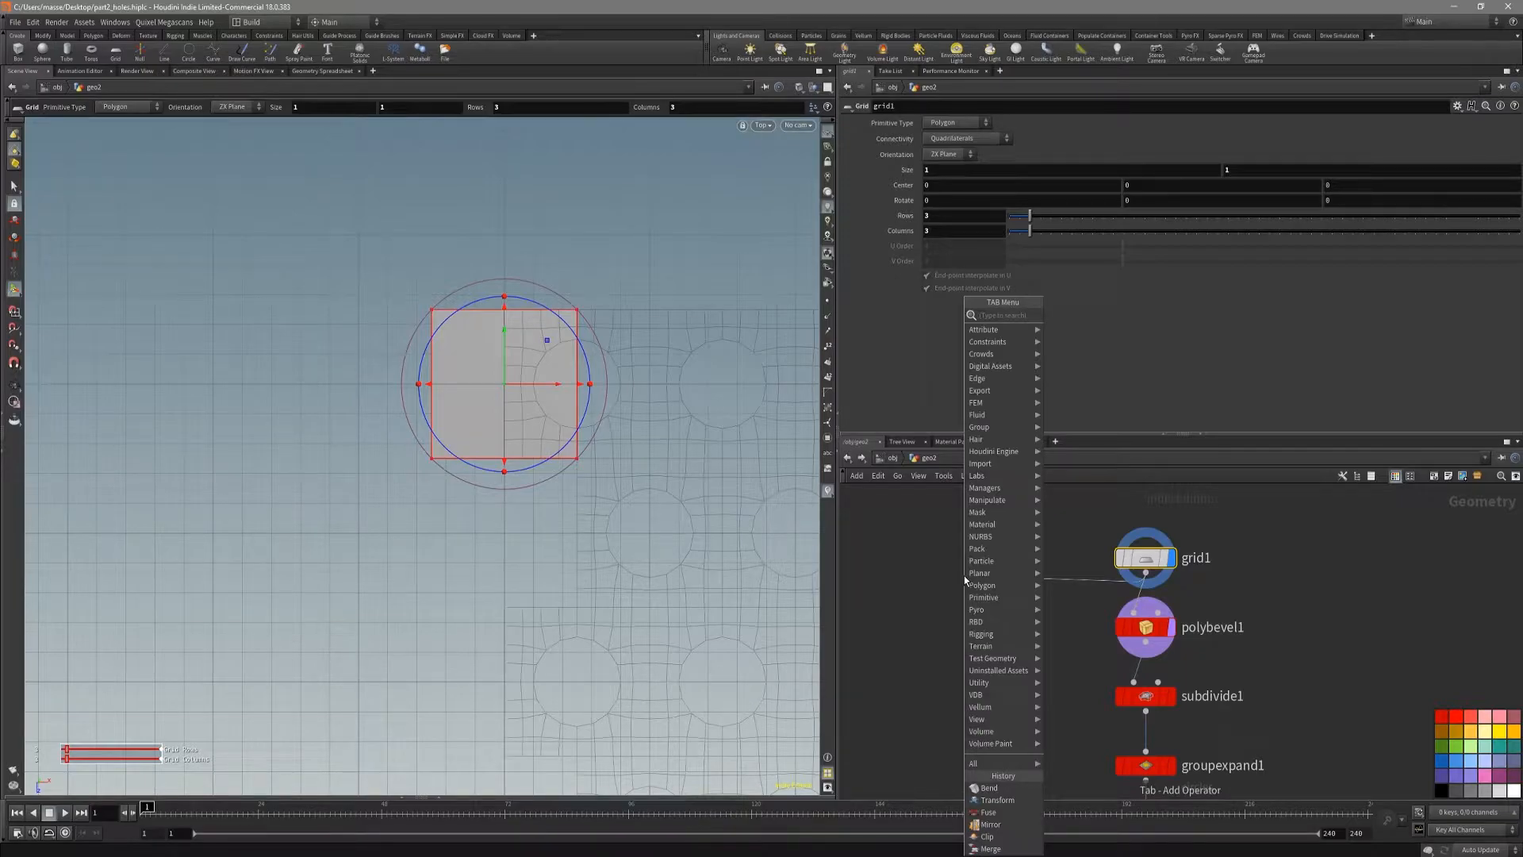
{"action": "type", "text": "tran"}
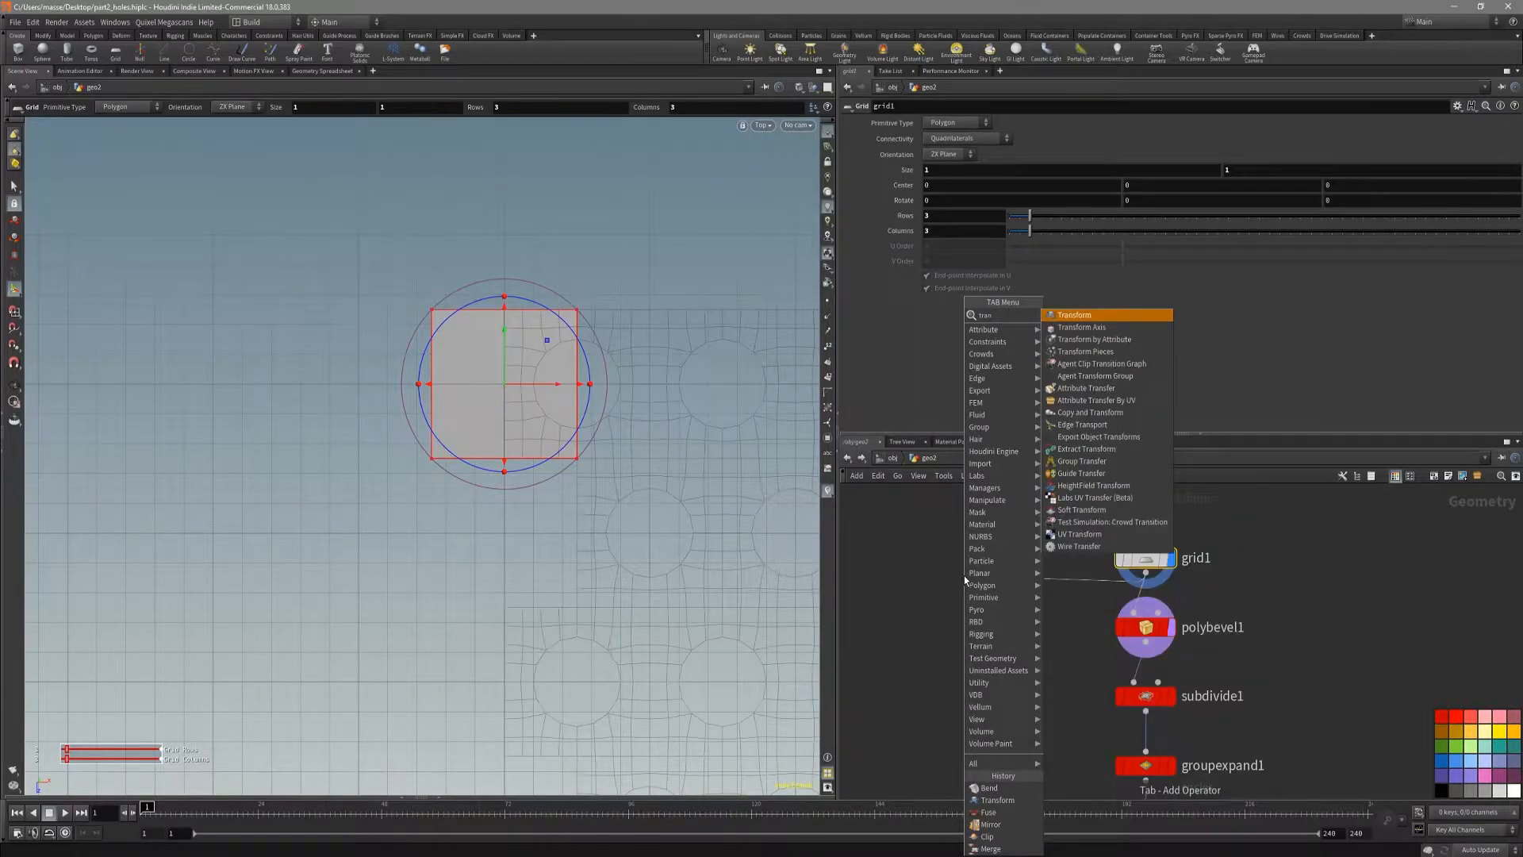
{"action": "key", "text": "Return"}
{"action": "left_click", "coordinate": [990, 575]}
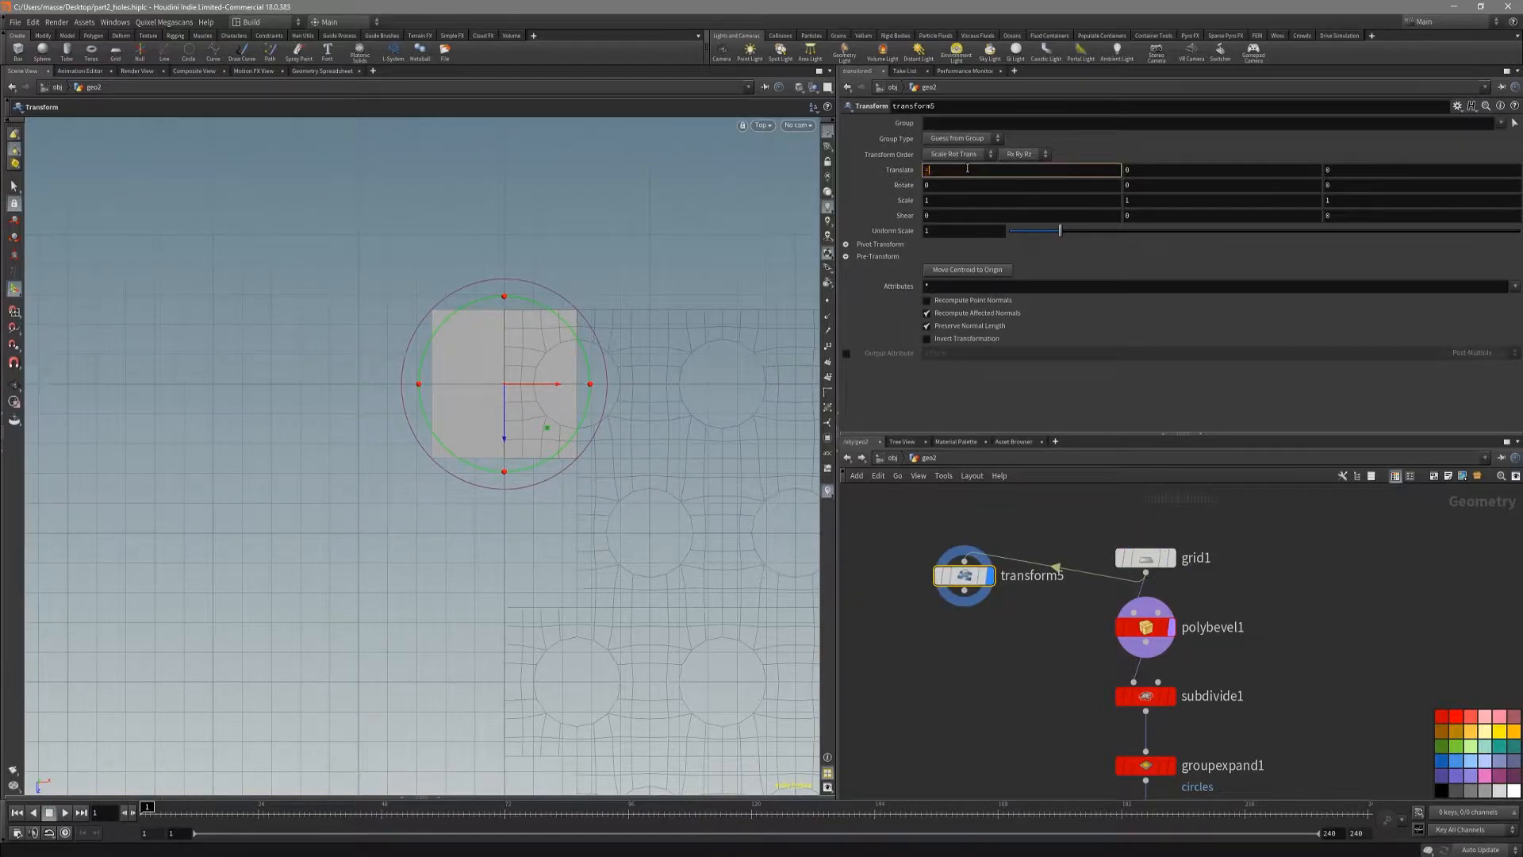
{"action": "key", "text": "Return"}
{"action": "middle_click_drag", "start_coordinate": [576, 431], "coordinate": [595, 416], "text": "alt"}
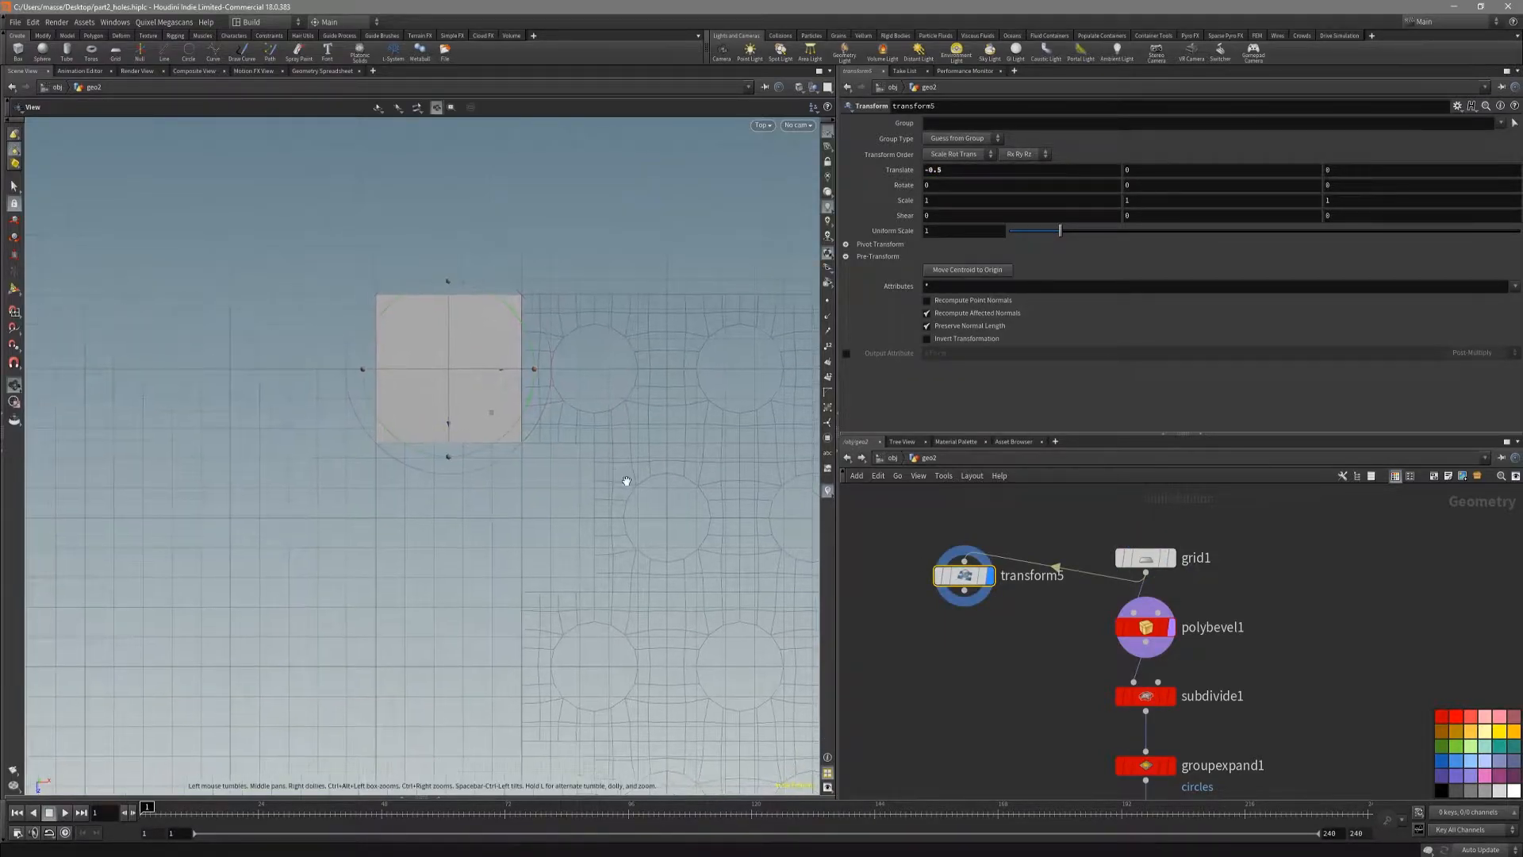
Step: Branch a second Transform off grid1, display it, and move the square about 1 unit in Z with X at 0
{"action": "left_click_drag", "start_coordinate": [939, 663], "coordinate": [929, 649]}
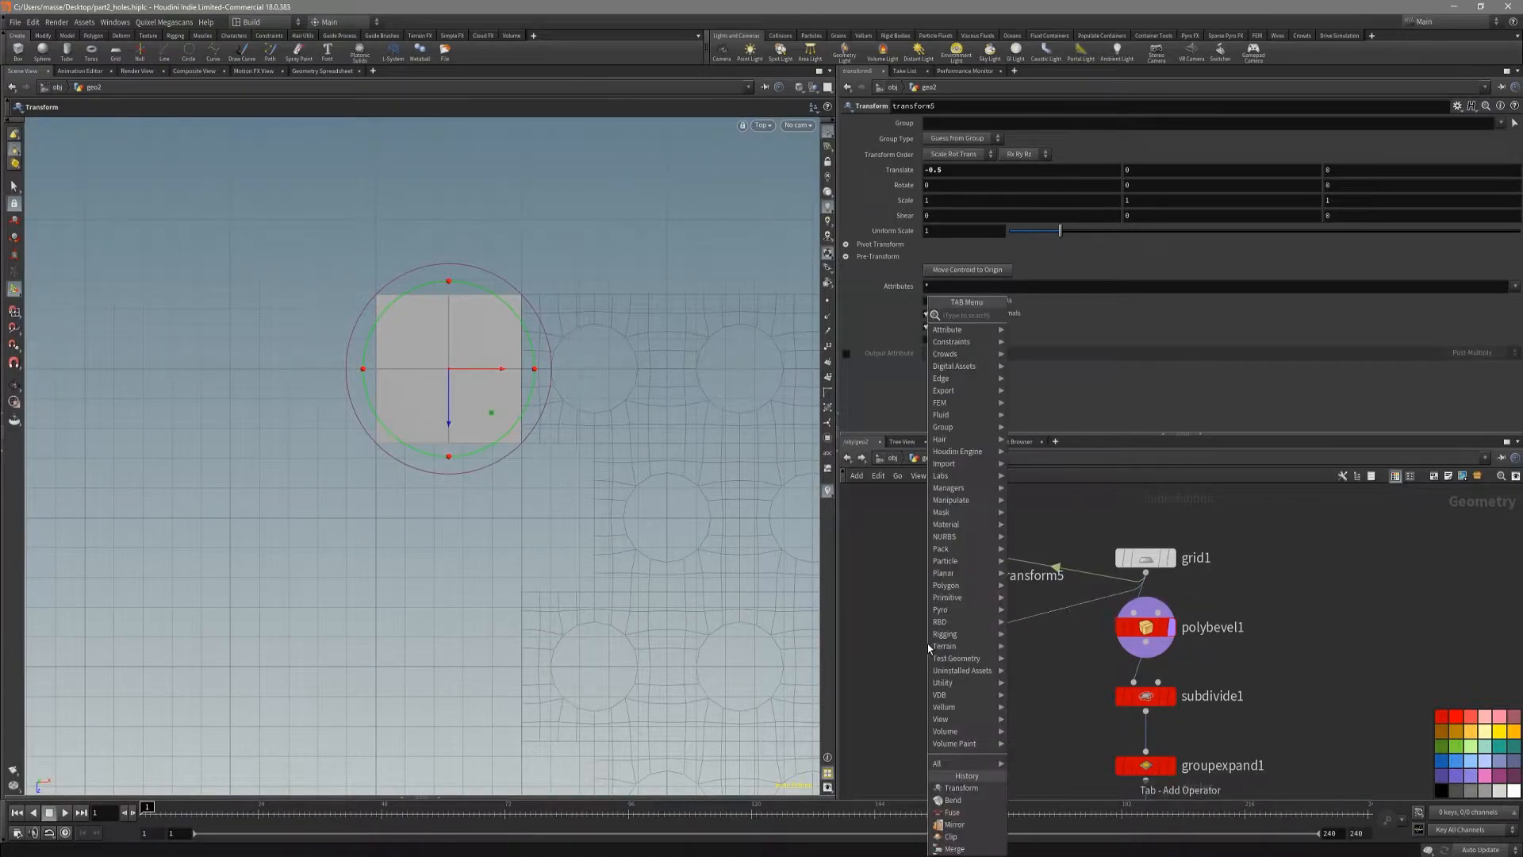
{"action": "type", "text": "transform"}
{"action": "key", "text": "Return"}
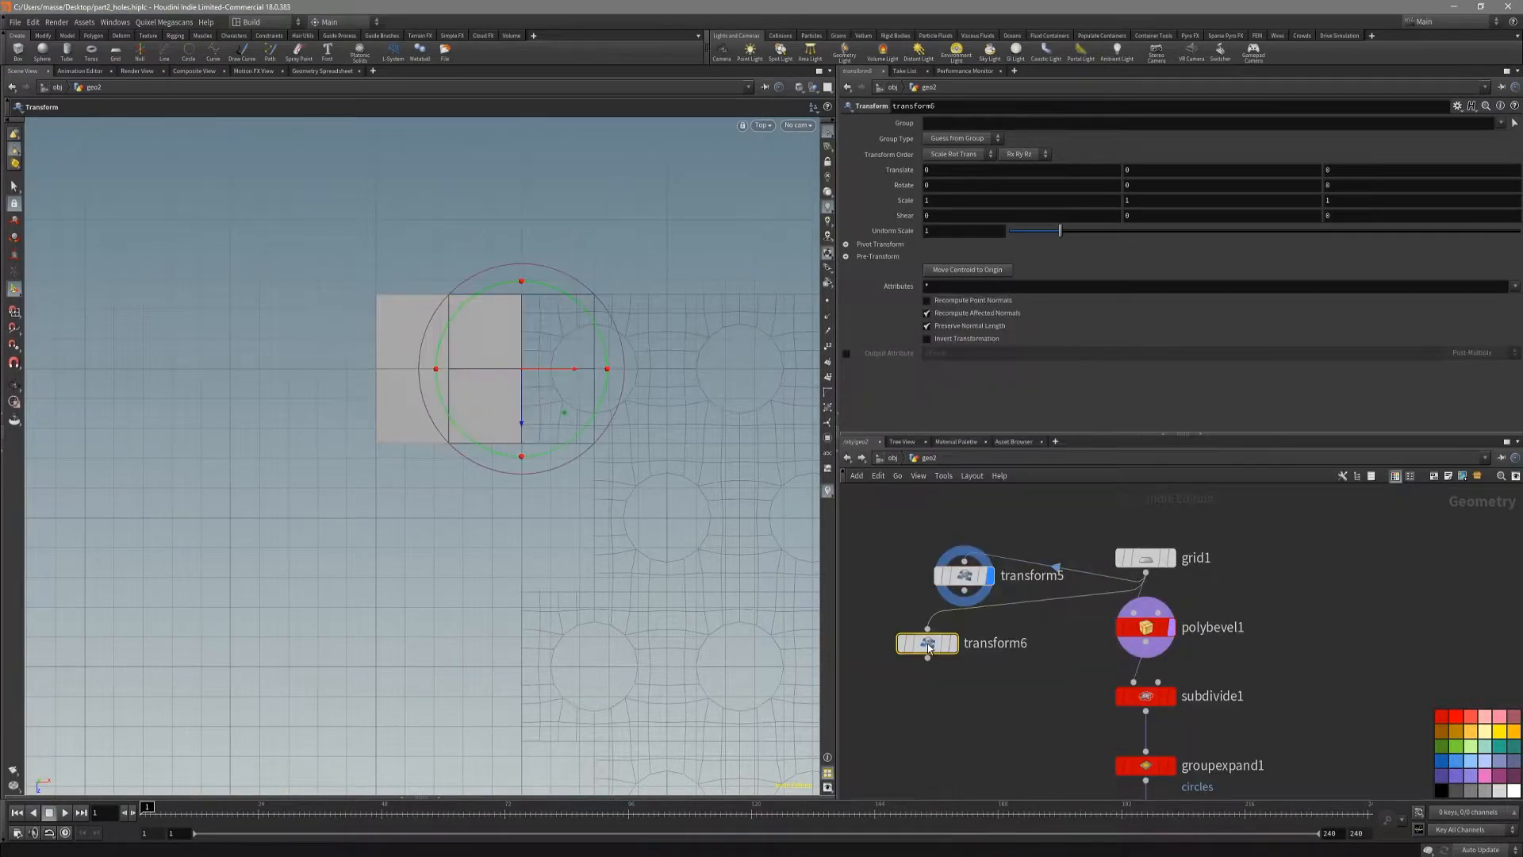
{"action": "left_click", "coordinate": [952, 643]}
{"action": "left_click_drag", "start_coordinate": [562, 410], "coordinate": [560, 567]}
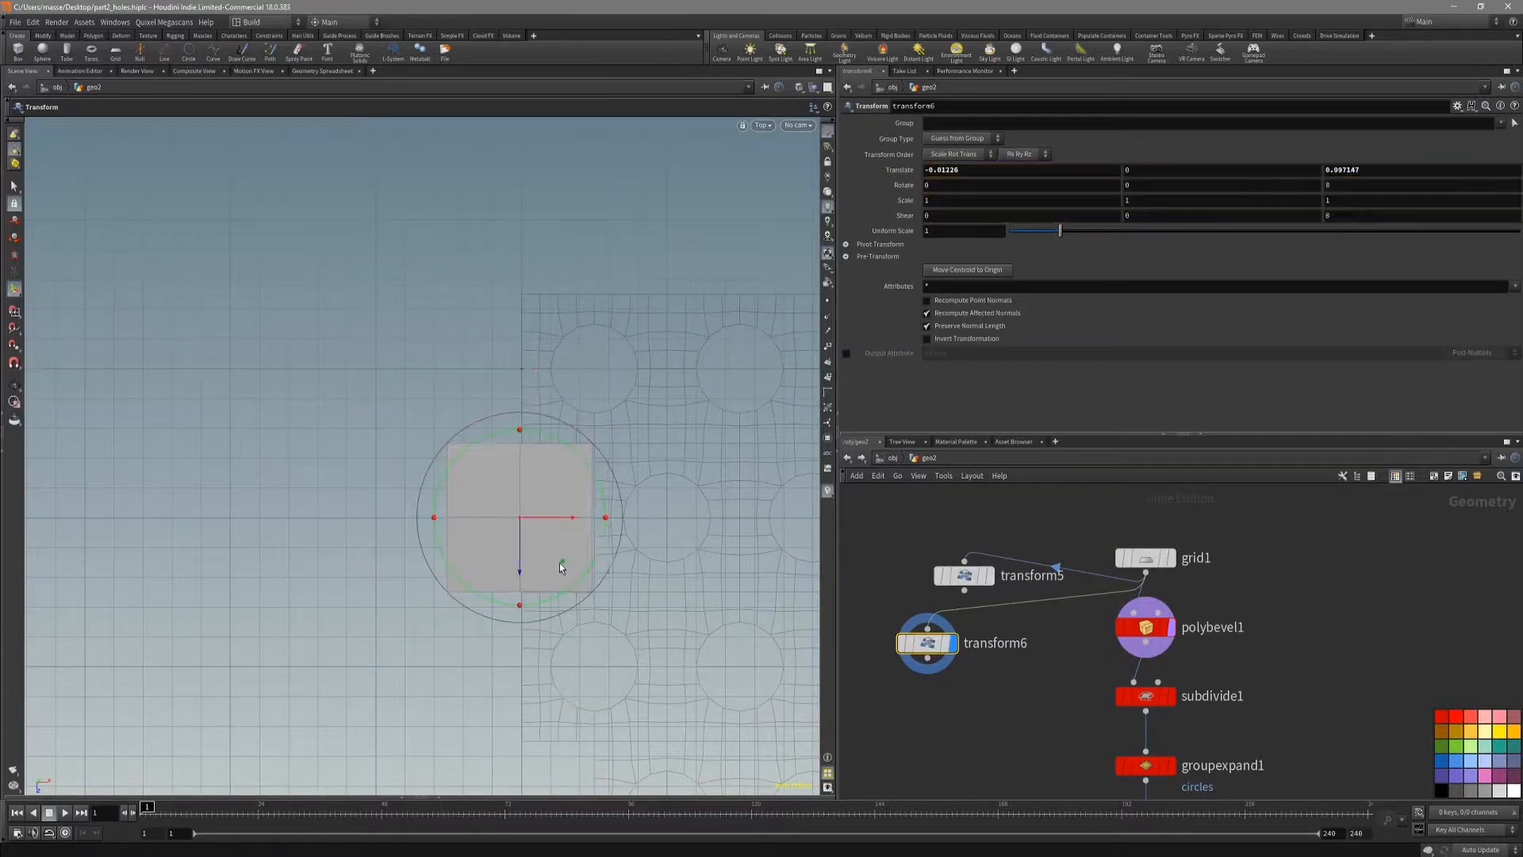
{"action": "key", "text": "Return"}
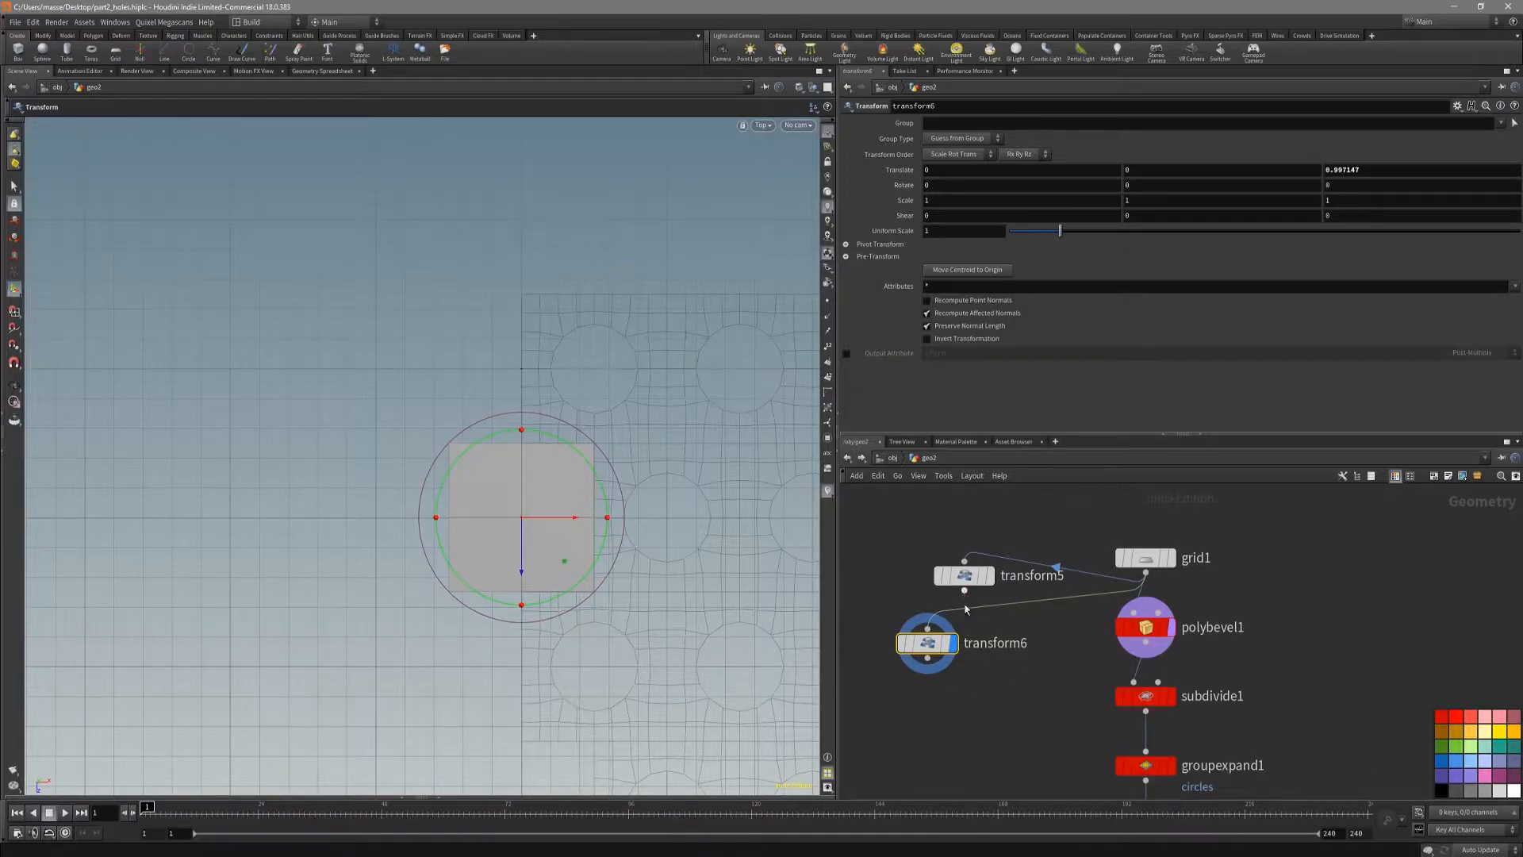
Step: Merge the two transformed squares into one node, display it, and reposition the Merge node in the network
{"action": "left_click", "coordinate": [964, 575], "text": "shift"}
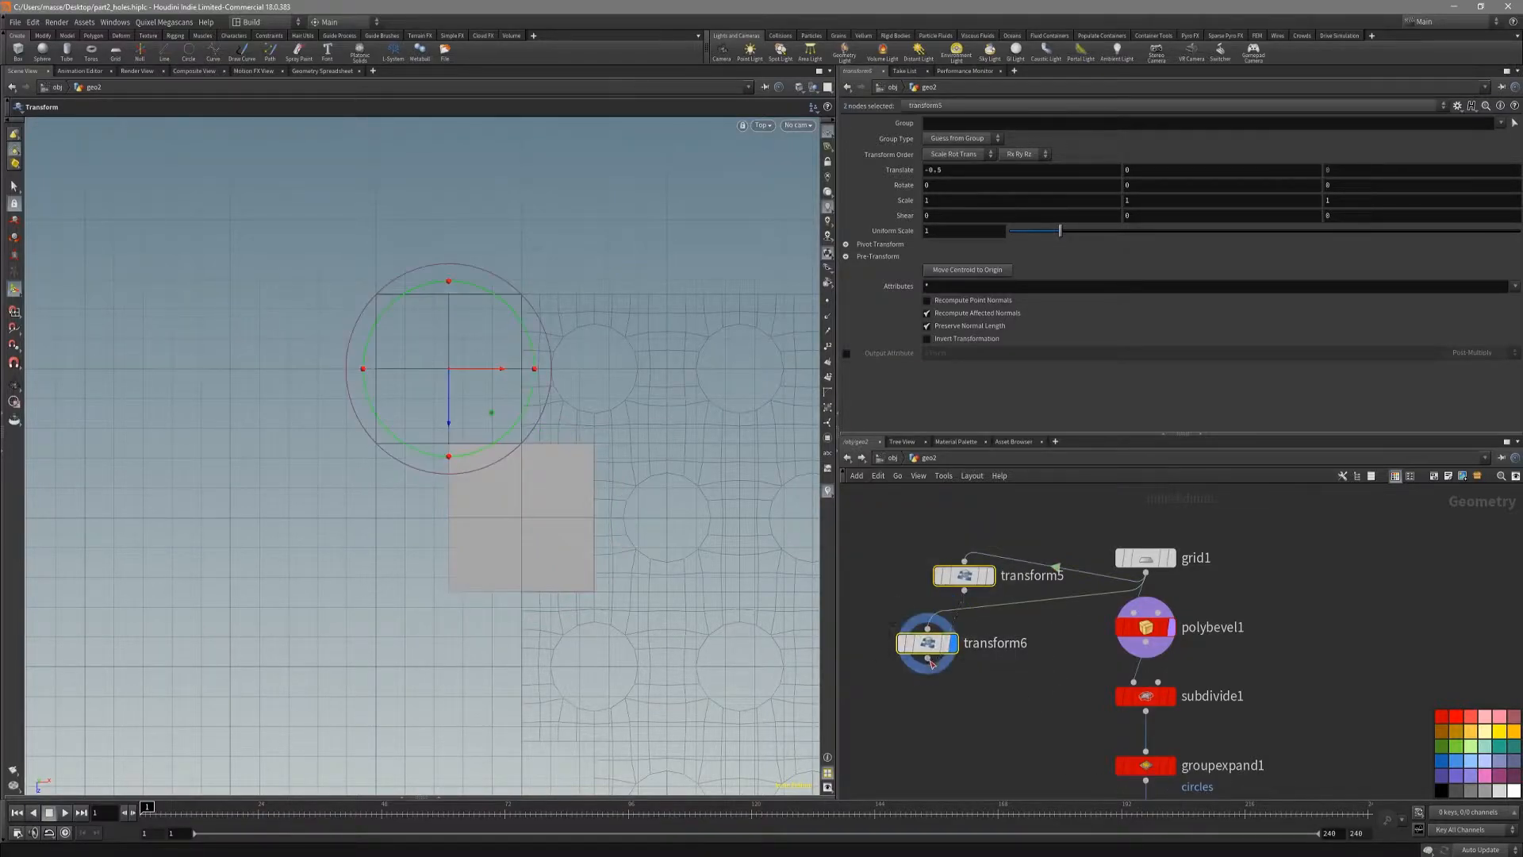
{"action": "left_click_drag", "start_coordinate": [928, 660], "coordinate": [929, 738], "text": "alt"}
{"action": "left_click", "coordinate": [955, 739]}
{"action": "left_click", "coordinate": [929, 739]}
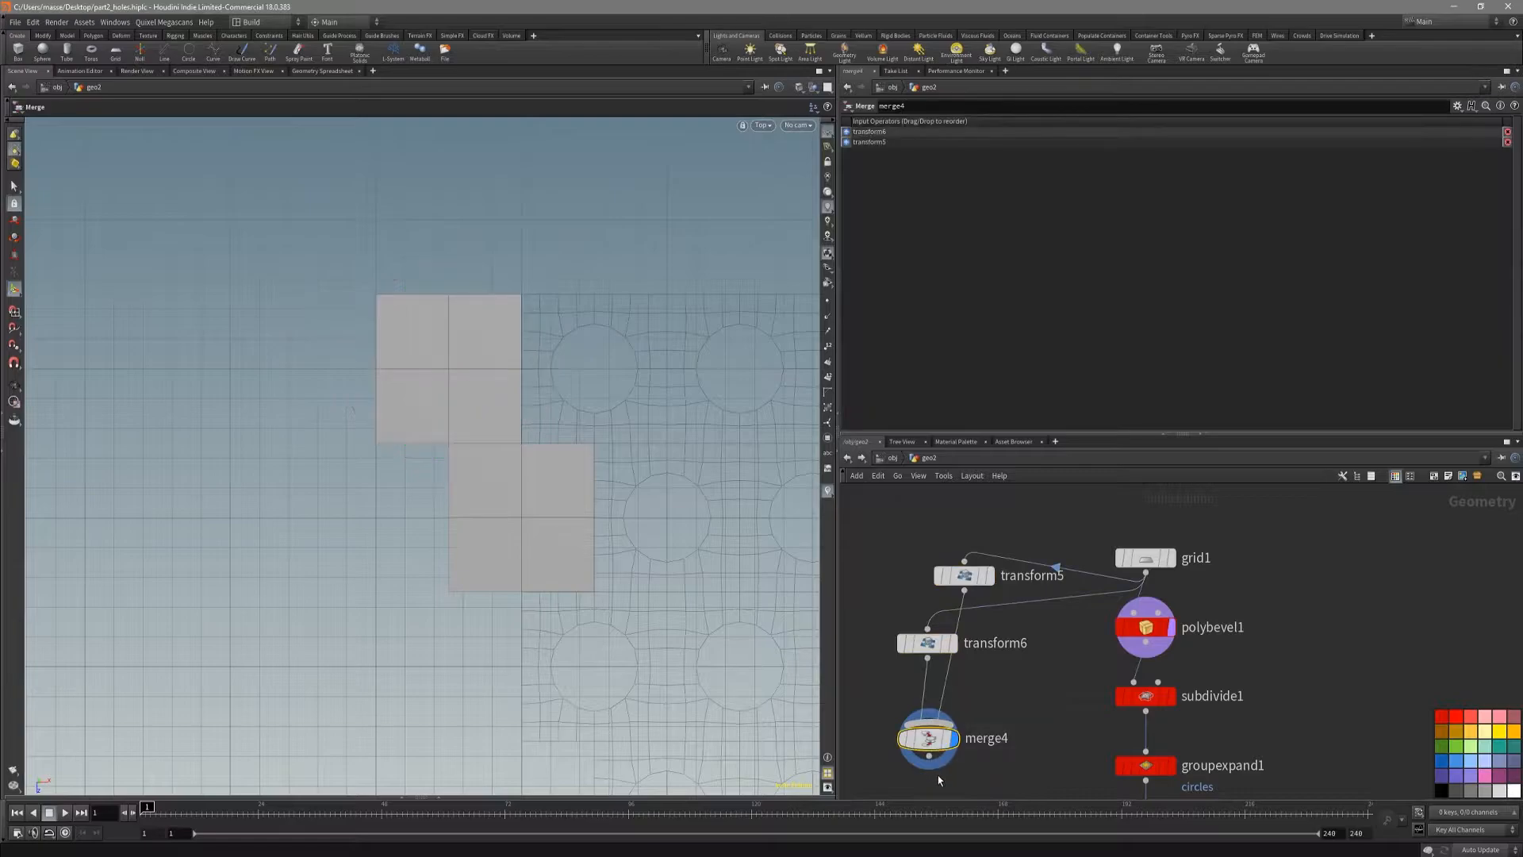
{"action": "right_click_drag", "start_coordinate": [541, 632], "coordinate": [462, 581], "text": "alt"}
{"action": "middle_click_drag", "start_coordinate": [513, 524], "coordinate": [474, 467], "text": "alt"}
{"action": "middle_click_drag", "start_coordinate": [1017, 766], "coordinate": [1039, 713]}
{"action": "left_click_drag", "start_coordinate": [960, 691], "coordinate": [988, 672]}
{"action": "middle_click_drag", "start_coordinate": [1018, 731], "coordinate": [991, 716]}
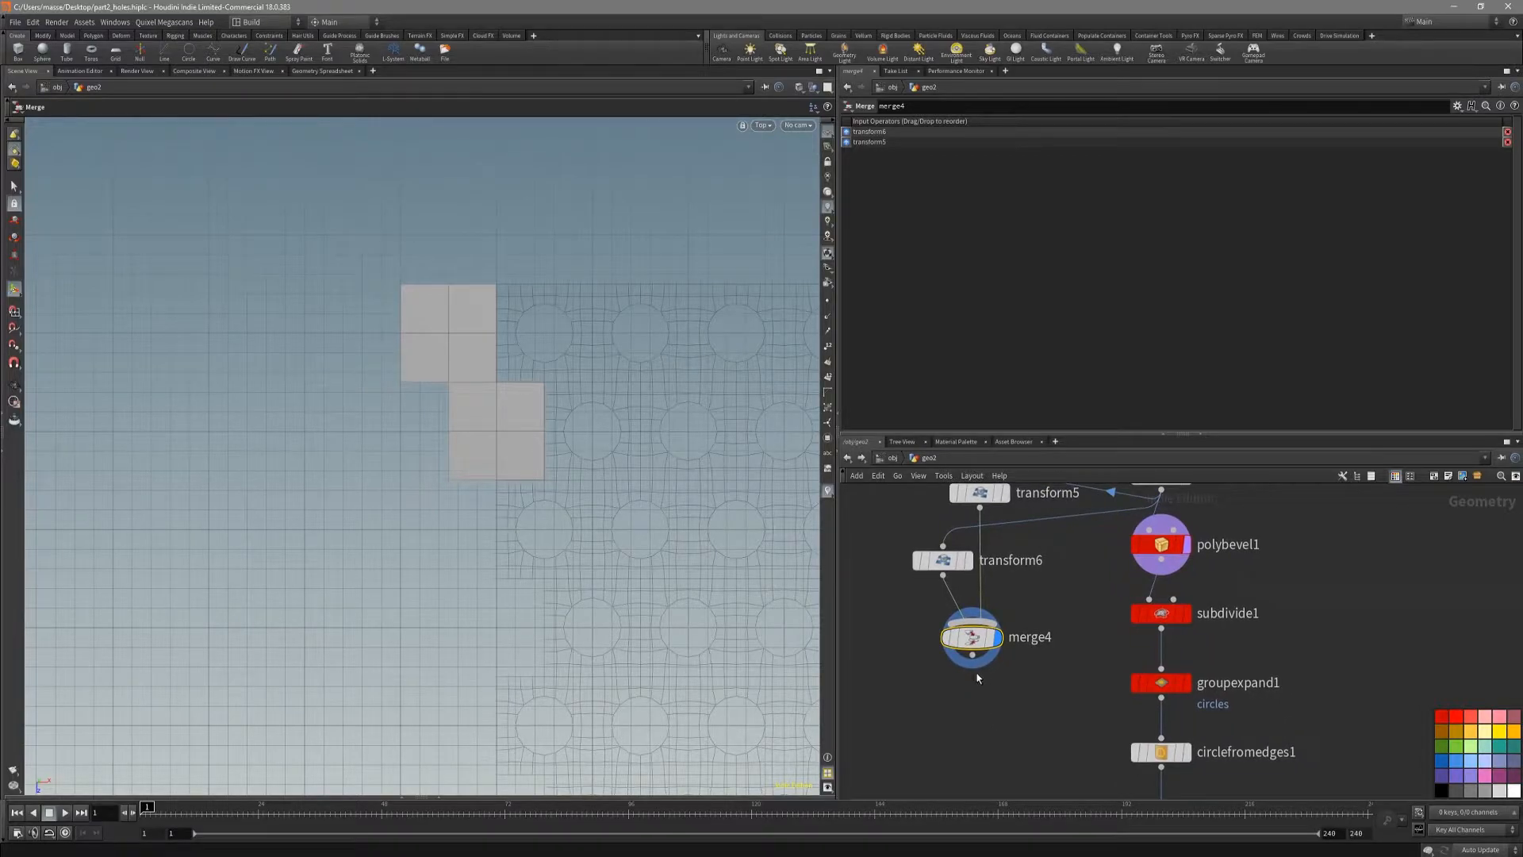
Step: Add a Clip node after the merge, display it, and place its plane facing X at about -0.53
{"action": "key", "text": "Tab"}
{"action": "type", "text": "clip"}
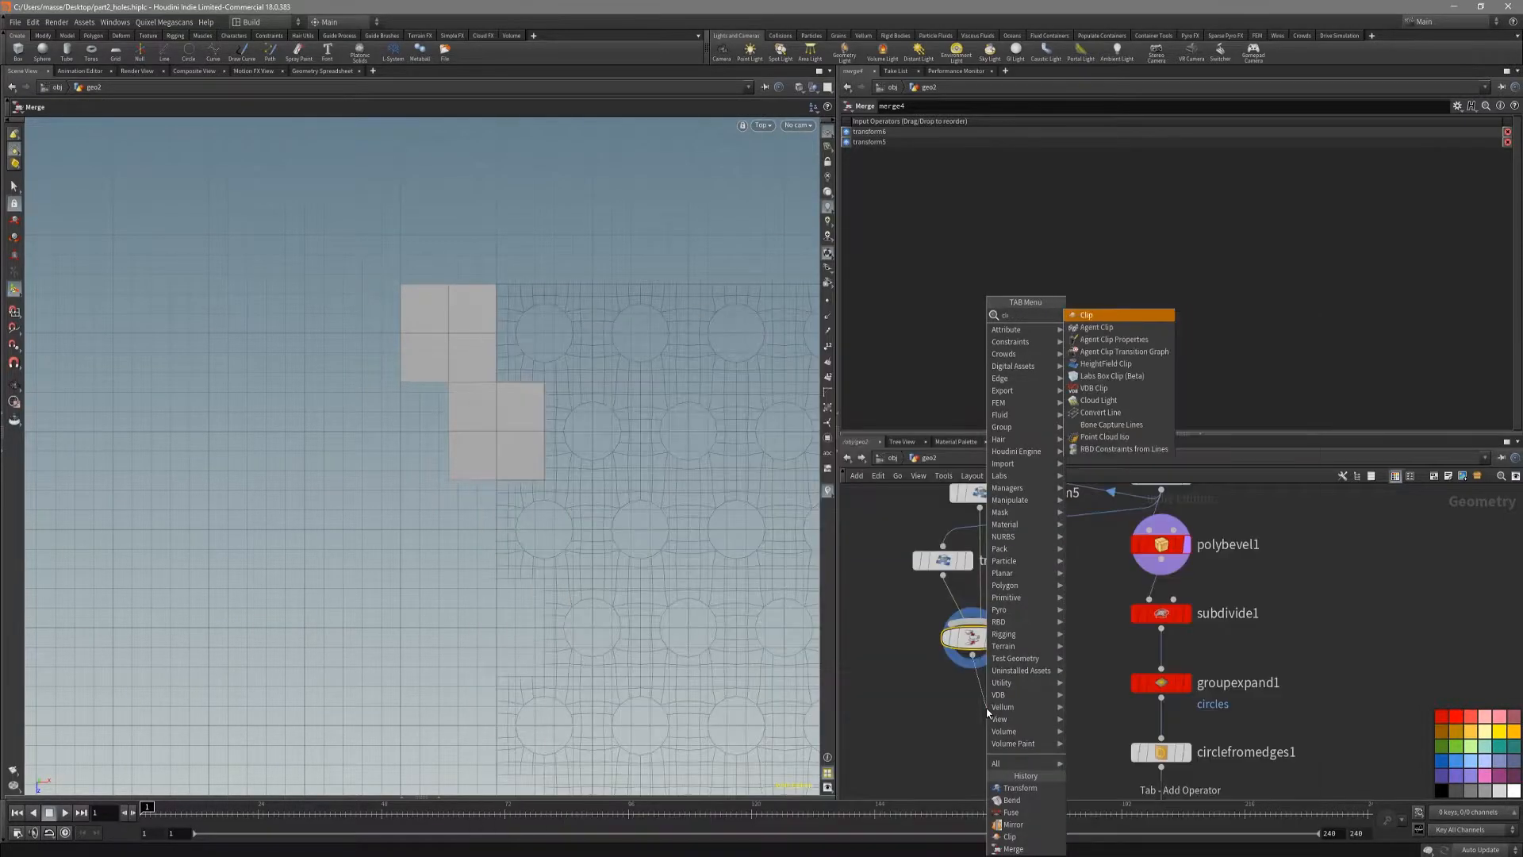
{"action": "key", "text": "Return"}
{"action": "left_click", "coordinate": [986, 707]}
{"action": "left_click", "coordinate": [1011, 707]}
{"action": "key", "text": "Escape"}
{"action": "mouse_move", "coordinate": [571, 441]}
{"action": "left_mouse_down"}
{"action": "mouse_move", "coordinate": [544, 469]}
{"action": "mouse_move", "coordinate": [575, 480]}
{"action": "mouse_move", "coordinate": [547, 516]}
{"action": "mouse_move", "coordinate": [500, 396]}
{"action": "mouse_move", "coordinate": [560, 445]}
{"action": "mouse_move", "coordinate": [544, 445]}
{"action": "left_mouse_up"}
{"action": "key", "text": "Return"}
{"action": "left_click_drag", "start_coordinate": [494, 391], "coordinate": [368, 479]}
{"action": "left_click_drag", "start_coordinate": [330, 537], "coordinate": [454, 592]}
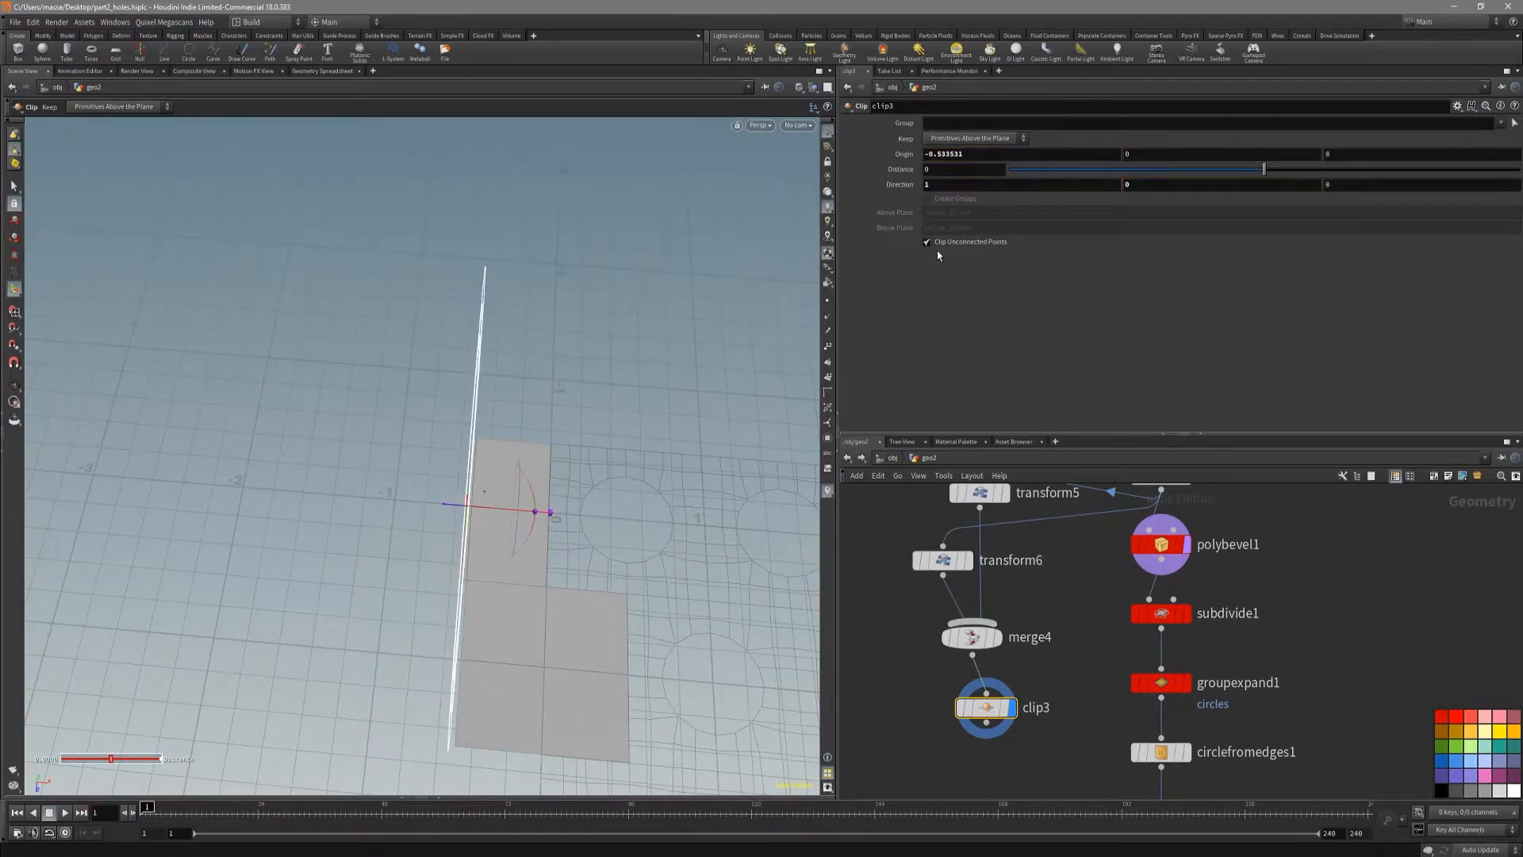
Step: Set the clip plane's X origin to -0.5 and check the cut squares from the top
{"action": "type", "text": "0"}
{"action": "key", "text": "Return"}
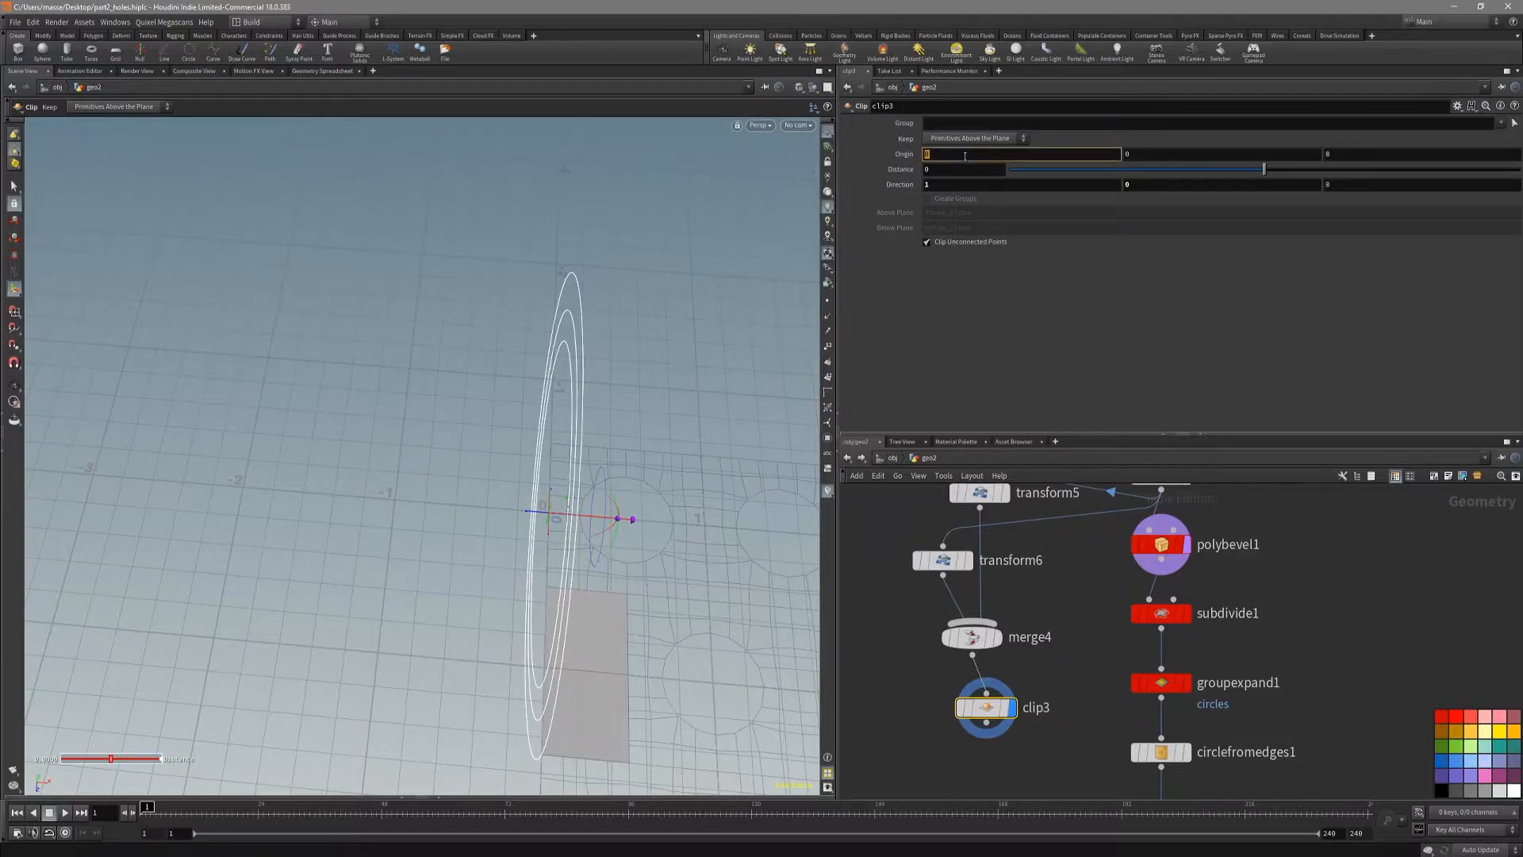
{"action": "key", "text": "Return"}
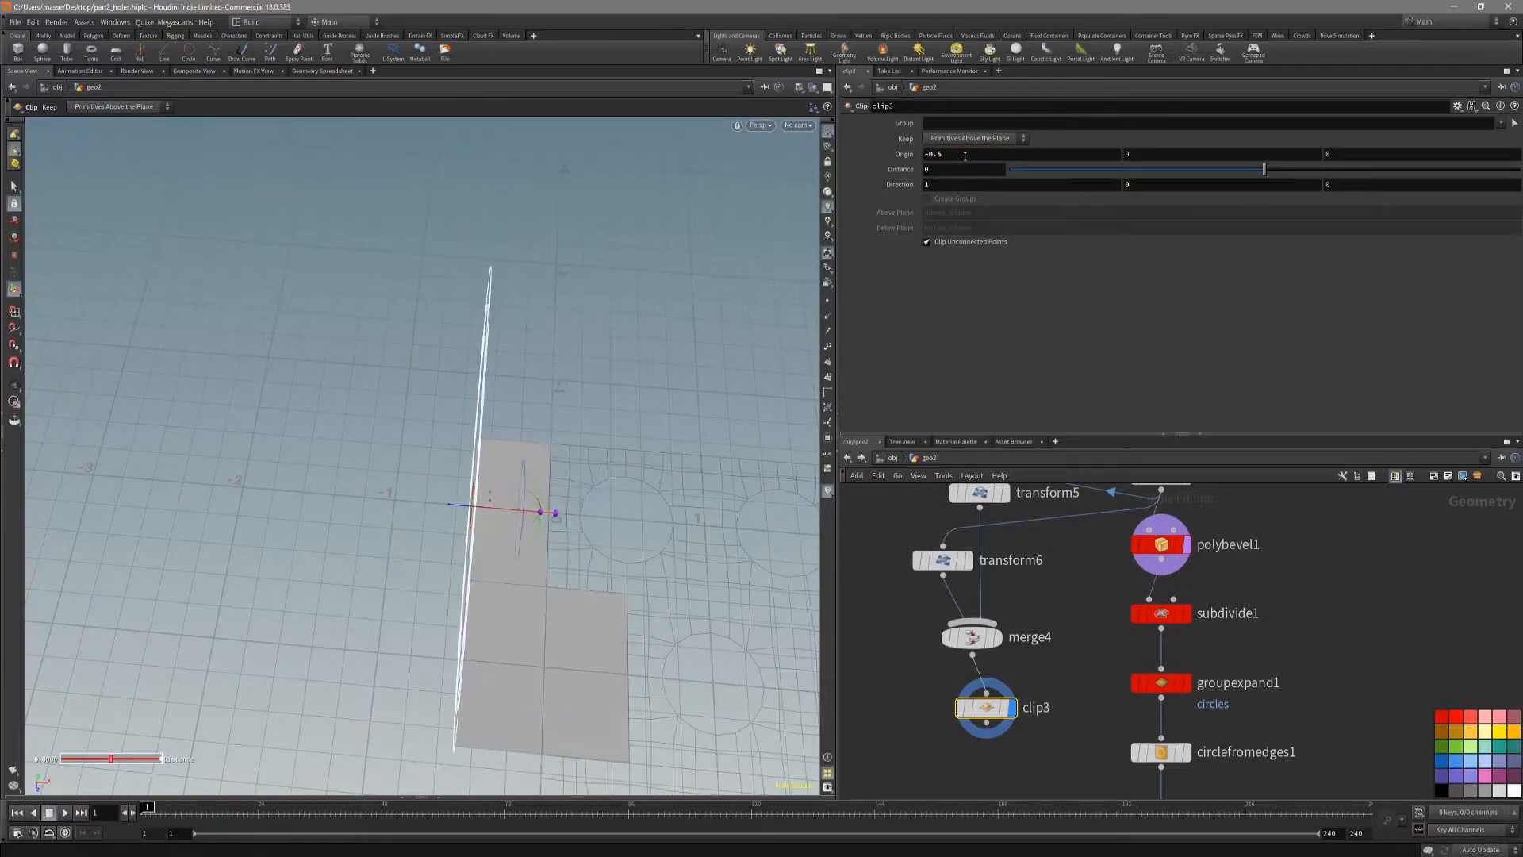
{"action": "left_click_drag", "start_coordinate": [586, 569], "coordinate": [632, 418], "text": "alt"}
{"action": "key", "text": "space+2"}
{"action": "right_click_drag", "start_coordinate": [544, 454], "coordinate": [486, 462], "text": "alt"}
{"action": "key", "text": "Return"}
Step: Add a Copy and Transform node after the Clip node
{"action": "middle_click_drag", "start_coordinate": [925, 680], "coordinate": [992, 630]}
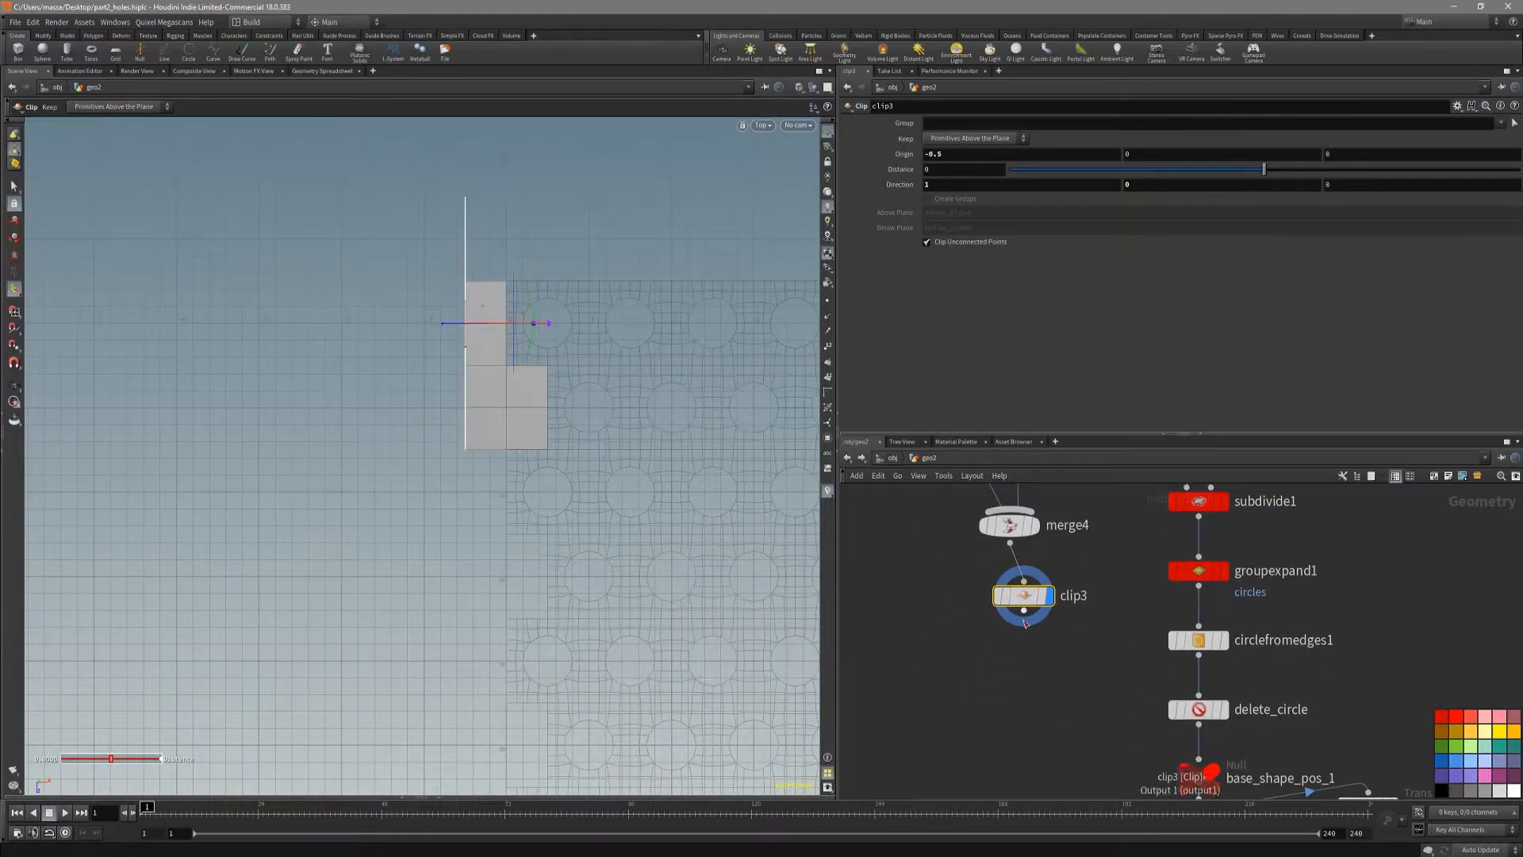
{"action": "left_click", "coordinate": [1023, 621]}
{"action": "key", "text": "Tab"}
{"action": "type", "text": "cat"}
{"action": "key", "text": "Return"}
{"action": "key", "text": "Return"}
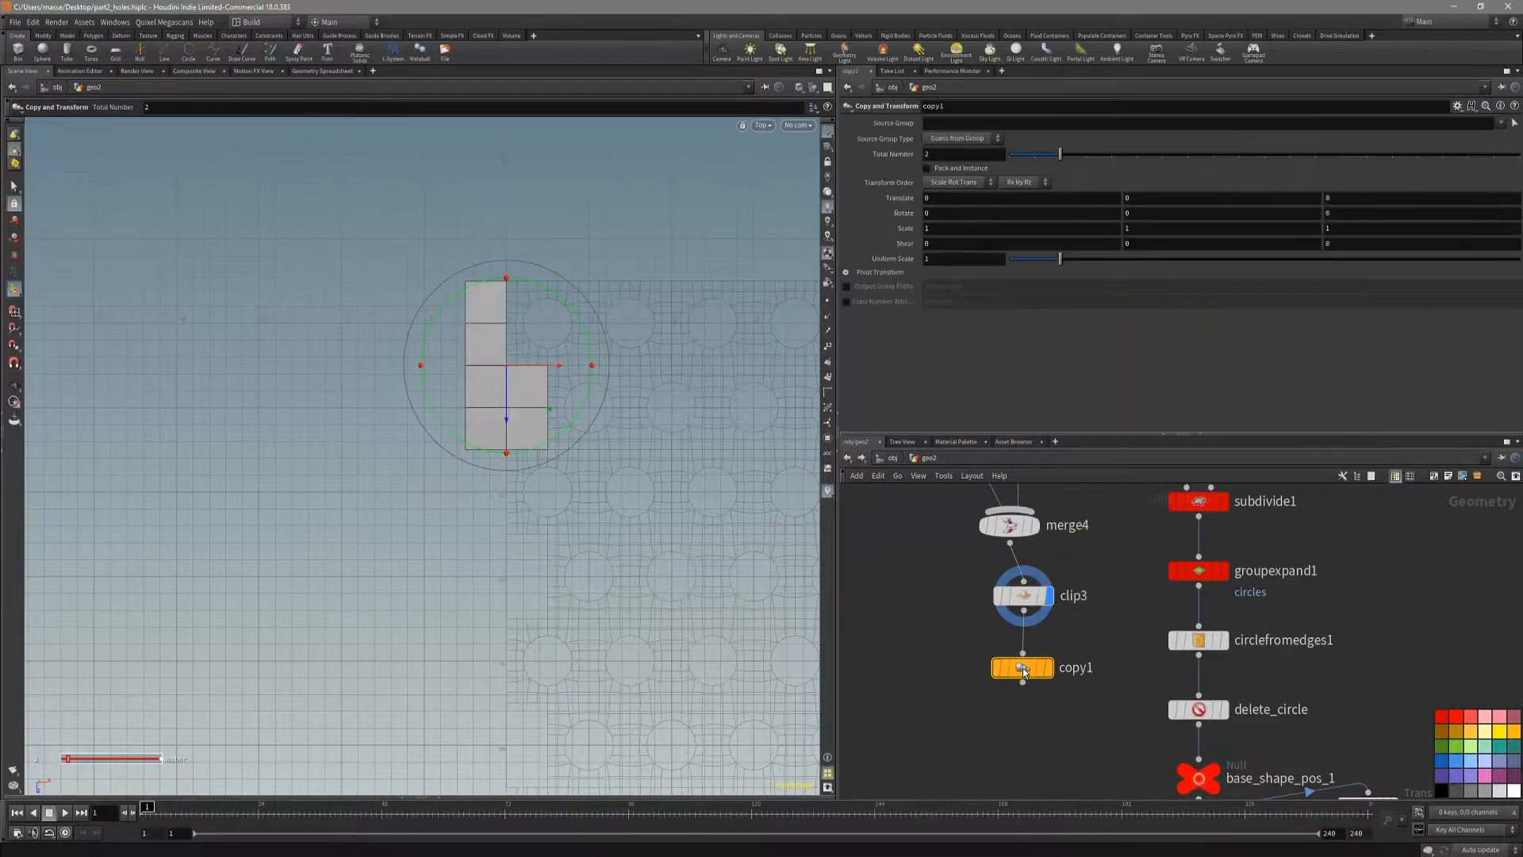
Step: Display the copies, offset them by 2 in Z, and set the total number to 4 to fill the sheet's edge
{"action": "left_click_drag", "start_coordinate": [508, 398], "coordinate": [499, 588]}
{"action": "type", "text": "2"}
{"action": "key", "text": "Return"}
{"action": "middle_click_drag", "start_coordinate": [683, 557], "coordinate": [711, 486], "text": "alt"}
{"action": "right_click_drag", "start_coordinate": [710, 486], "coordinate": [652, 579], "text": "alt"}
{"action": "middle_click_drag", "start_coordinate": [652, 579], "coordinate": [579, 440], "text": "alt"}
{"action": "left_click_drag", "start_coordinate": [1059, 154], "coordinate": [1101, 158]}
{"action": "middle_click_drag", "start_coordinate": [624, 390], "coordinate": [644, 415], "text": "alt"}
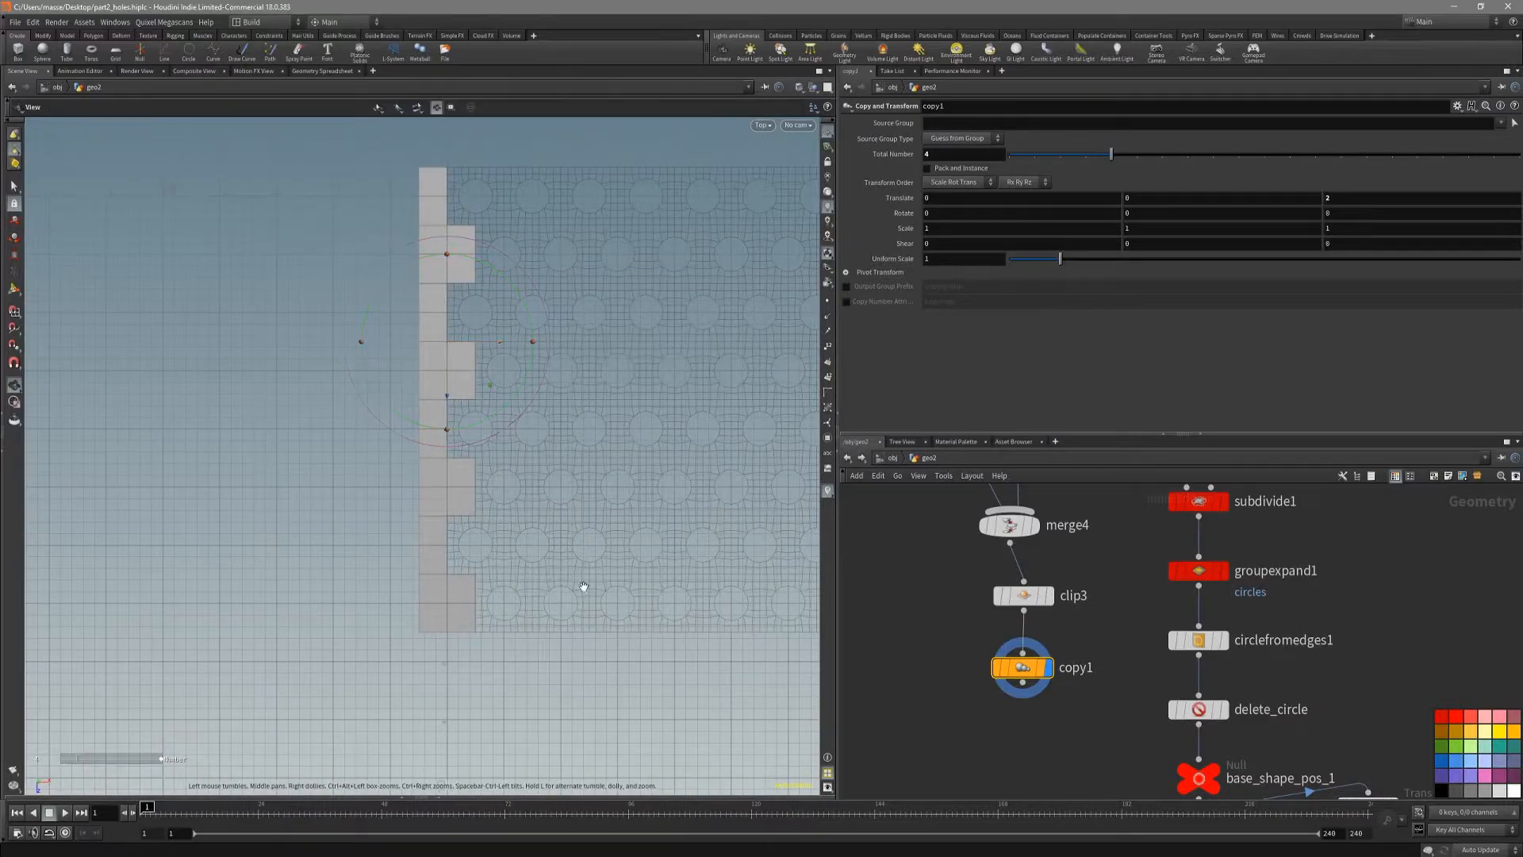
Step: Copy the Total Number parameter from the copy_2_cahange node
{"action": "middle_click_drag", "start_coordinate": [608, 588], "coordinate": [580, 604], "text": "alt"}
{"action": "scroll", "coordinate": [1160, 731], "scroll_direction": "down", "scroll_amount": 2}
{"action": "middle_click_drag", "start_coordinate": [1112, 747], "coordinate": [1001, 616]}
{"action": "scroll", "coordinate": [1019, 645], "scroll_direction": "down", "scroll_amount": 2}
{"action": "scroll", "coordinate": [1044, 657], "scroll_direction": "up", "scroll_amount": 2}
{"action": "left_click", "coordinate": [1161, 644]}
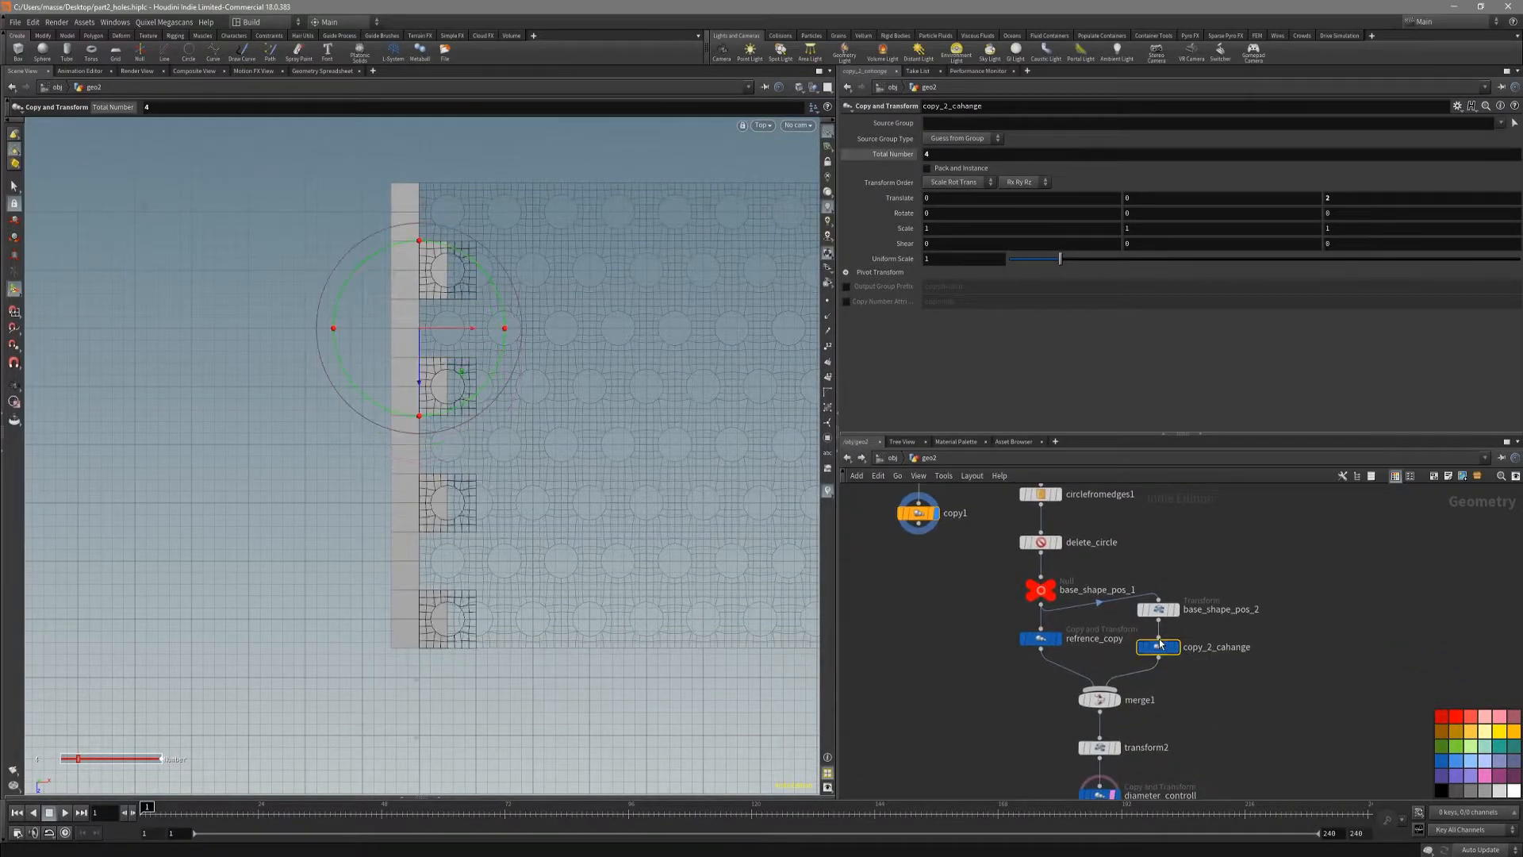
{"action": "middle_click_drag", "start_coordinate": [967, 154], "coordinate": [977, 153]}
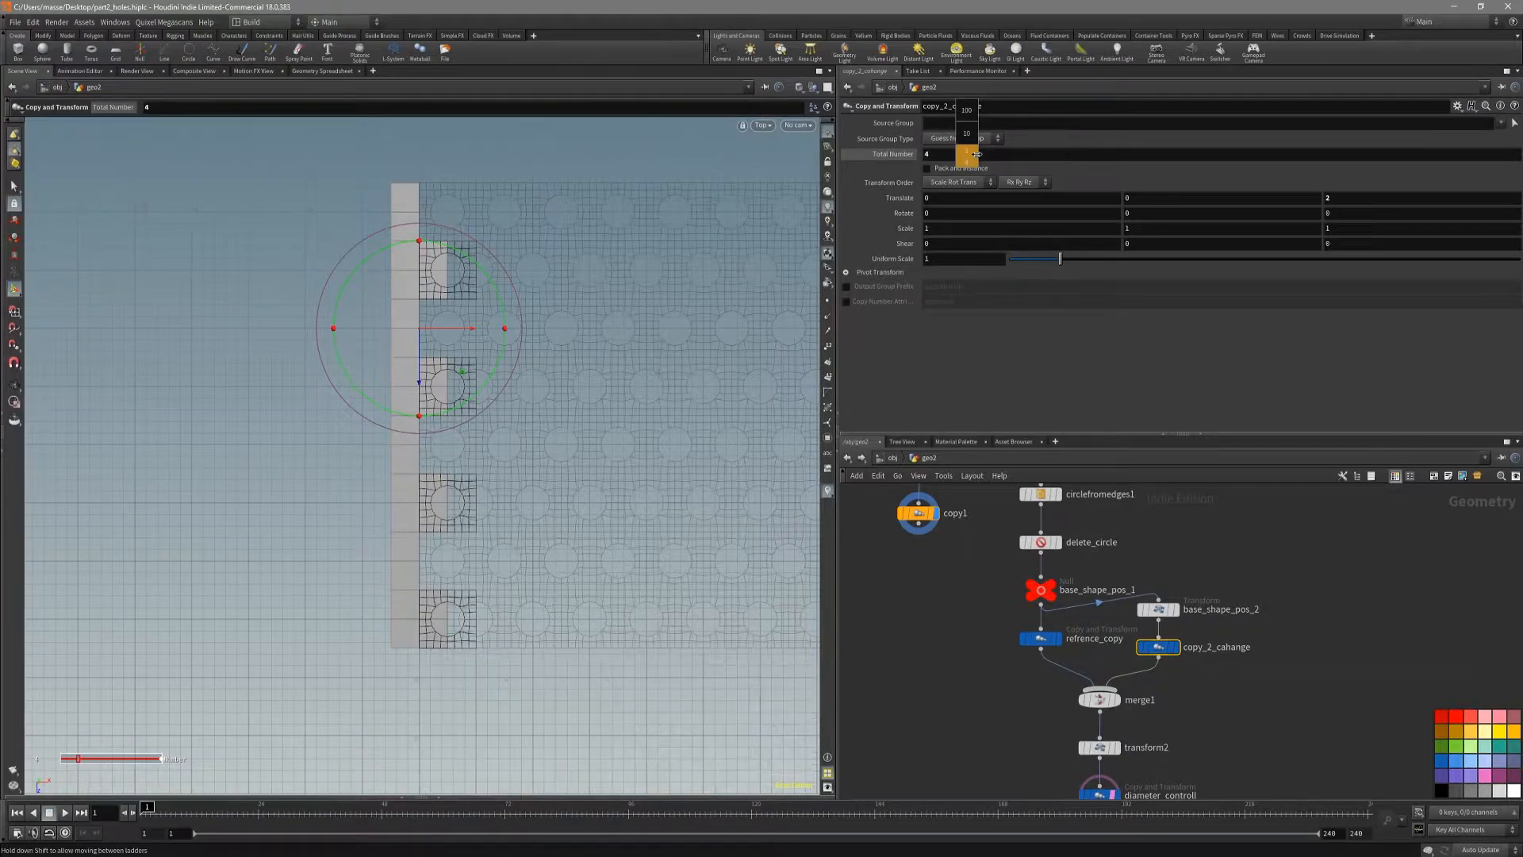
{"action": "right_click", "coordinate": [951, 159]}
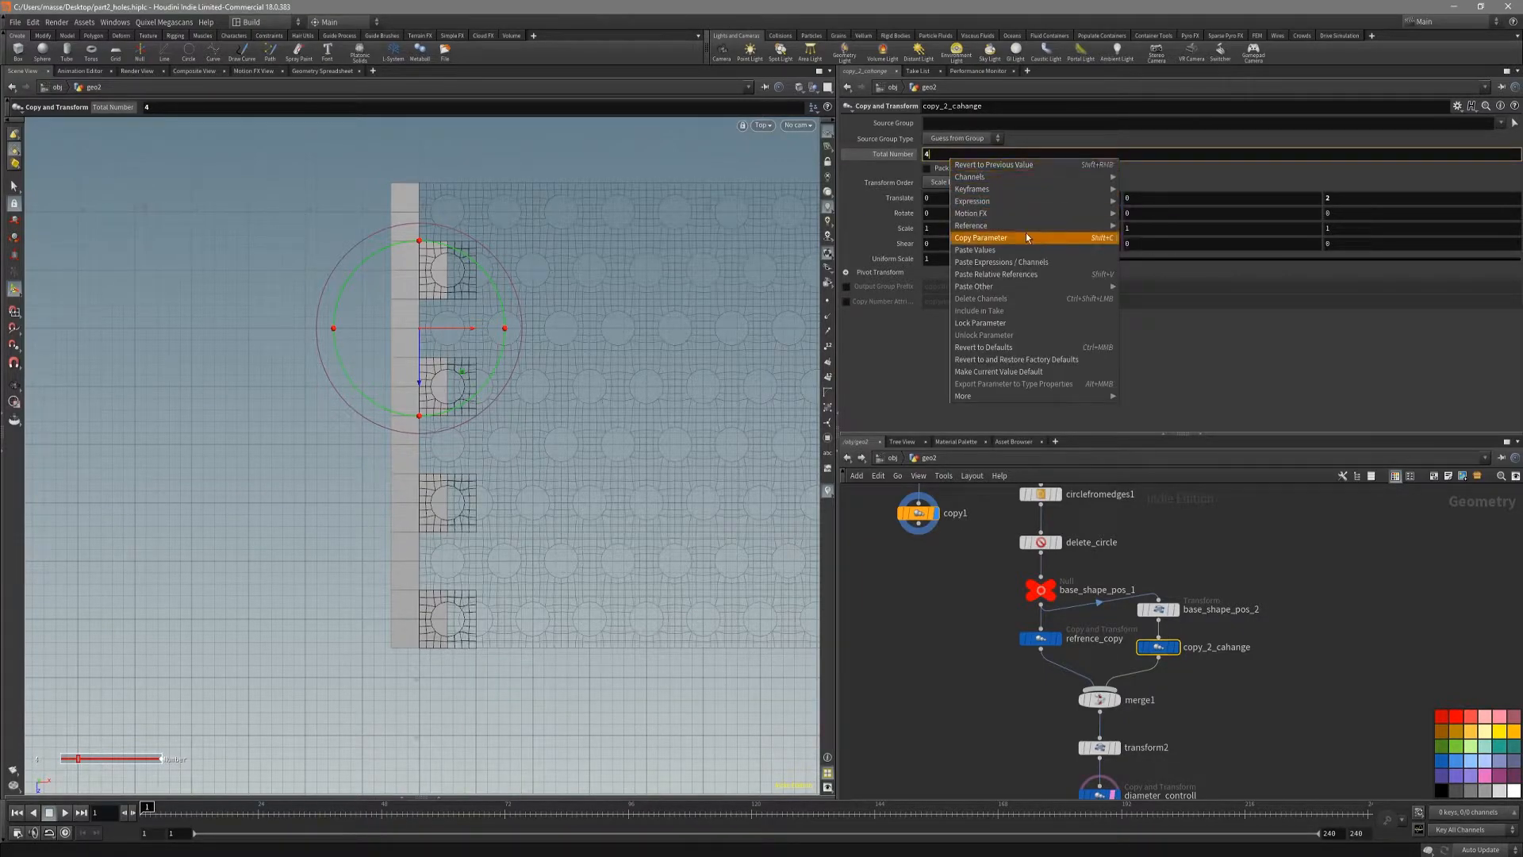
{"action": "left_click", "coordinate": [1026, 232]}
Step: Paste the copied parameter as a relative reference into copy1's Total Number, linking it to copy_2_cahange
{"action": "middle_click_drag", "start_coordinate": [940, 584], "coordinate": [949, 641]}
{"action": "left_click", "coordinate": [925, 570]}
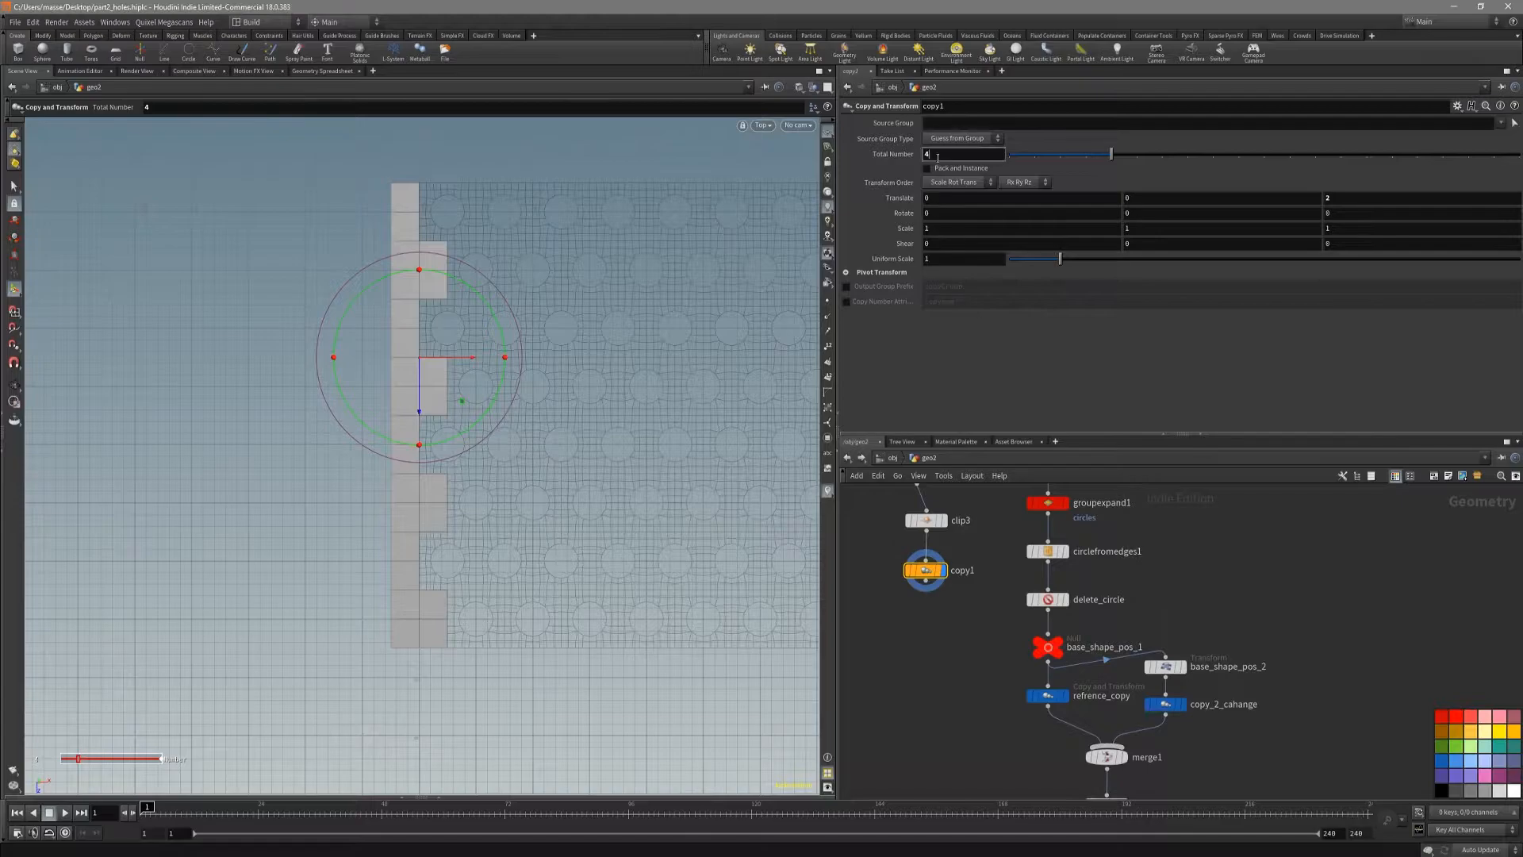
{"action": "key", "text": "ctrl+v"}
{"action": "key", "text": "Return"}
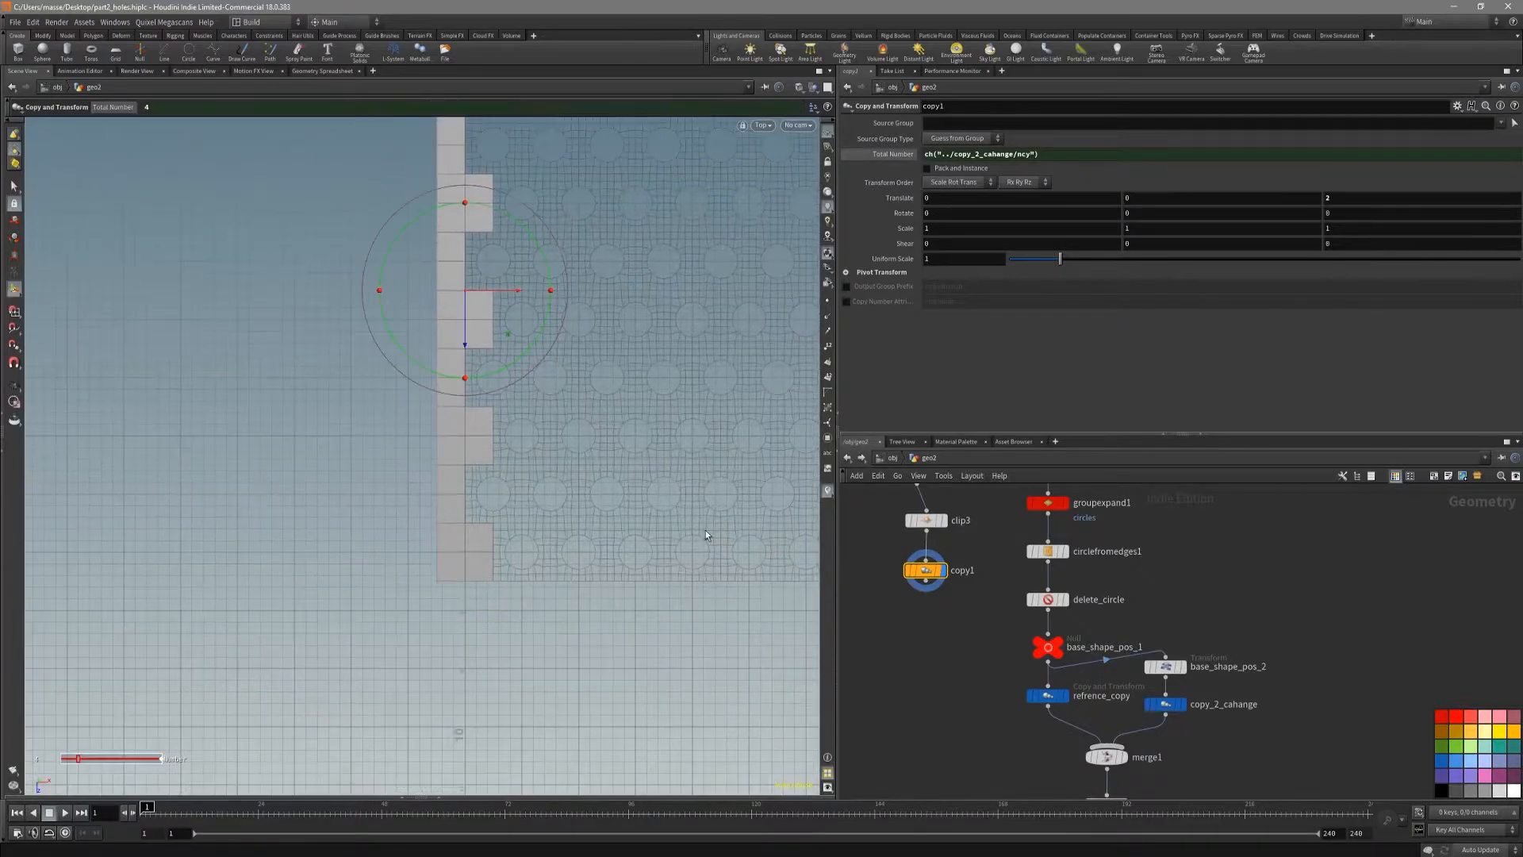
Step: Test the link by raising copy_2_cahange's Total Number to 7, checking the strip, and restoring it to 4
{"action": "left_click", "coordinate": [1163, 703]}
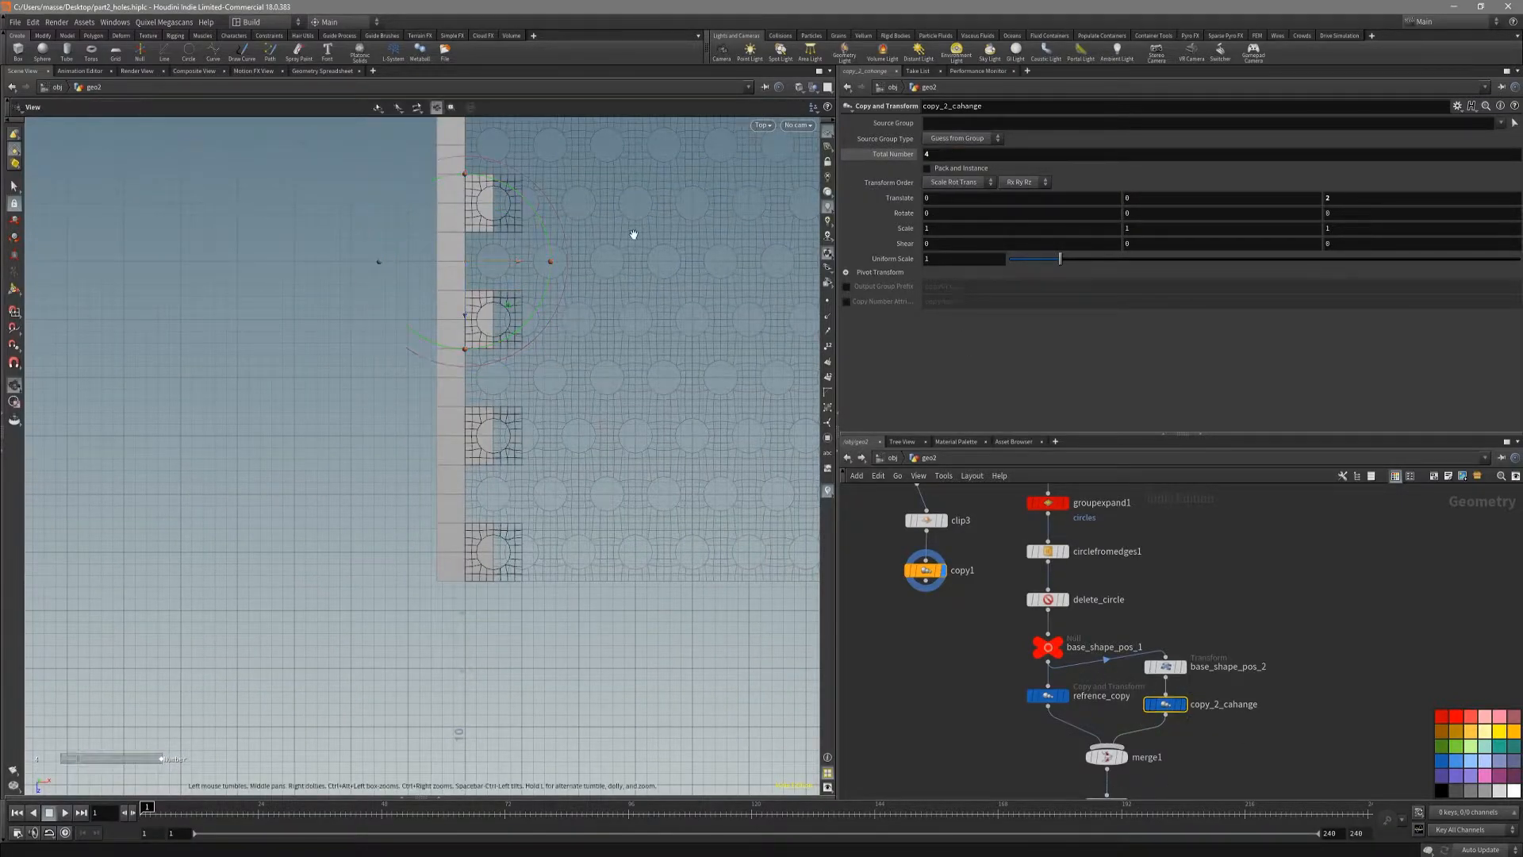
{"action": "middle_click_drag", "start_coordinate": [635, 235], "coordinate": [654, 341], "text": "alt"}
{"action": "middle_click_drag", "start_coordinate": [952, 153], "coordinate": [977, 154]}
{"action": "right_click_drag", "start_coordinate": [711, 412], "coordinate": [490, 508], "text": "alt"}
{"action": "middle_click_drag", "start_coordinate": [489, 508], "coordinate": [544, 340], "text": "alt"}
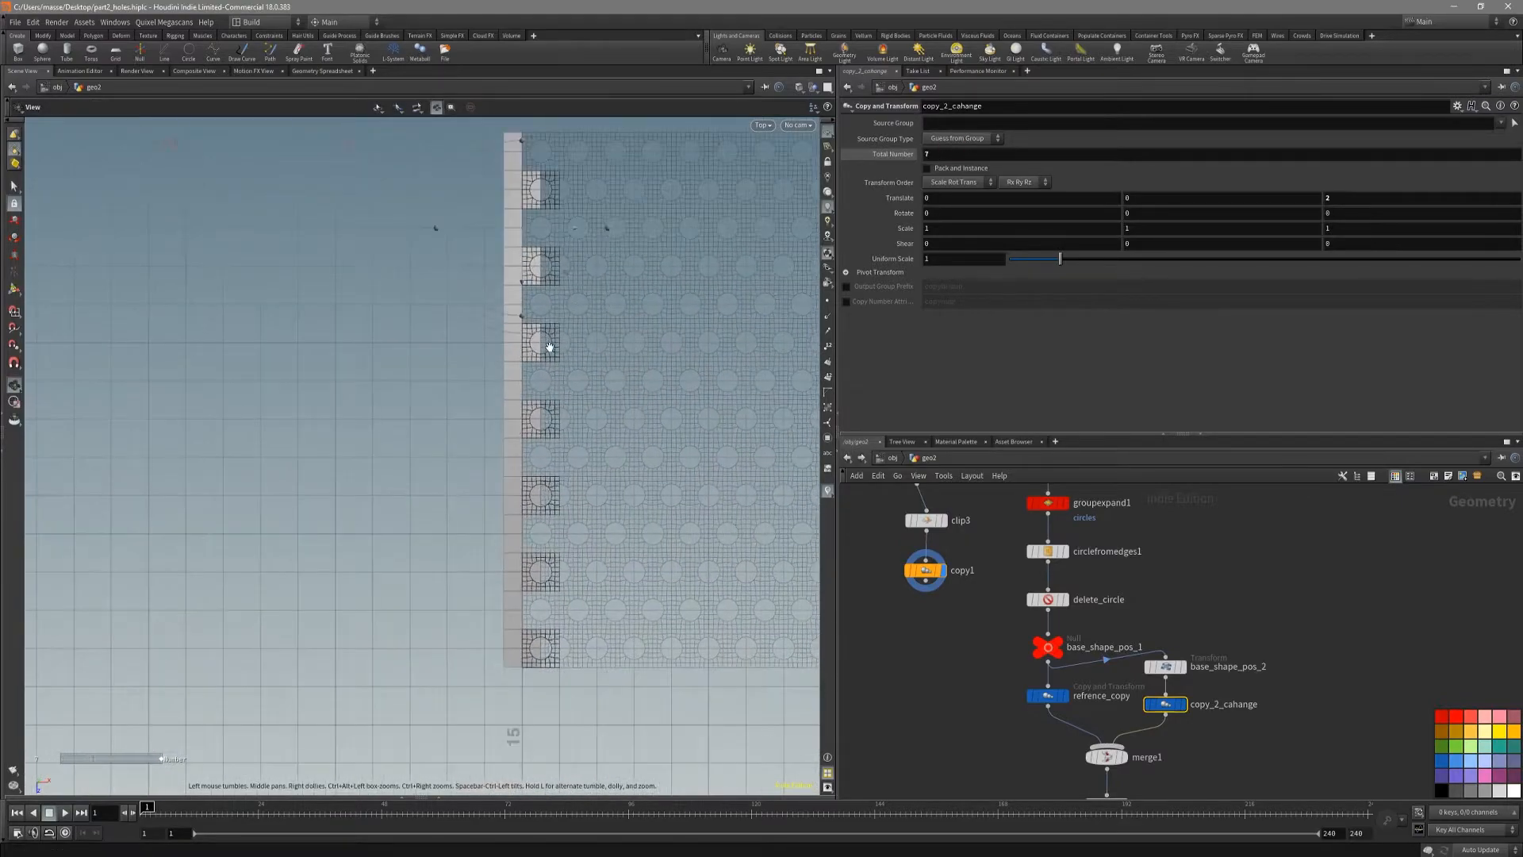
{"action": "right_click_drag", "start_coordinate": [645, 439], "coordinate": [626, 413], "text": "alt"}
{"action": "middle_click_drag", "start_coordinate": [626, 413], "coordinate": [574, 459], "text": "alt"}
{"action": "middle_click_drag", "start_coordinate": [964, 157], "coordinate": [939, 155]}
Step: Move the copy1 node down the network so it sits near the merge1 and diameter_controll nodes
{"action": "middle_click_drag", "start_coordinate": [1299, 715], "coordinate": [1239, 593]}
{"action": "right_click_drag", "start_coordinate": [1239, 592], "coordinate": [1194, 714]}
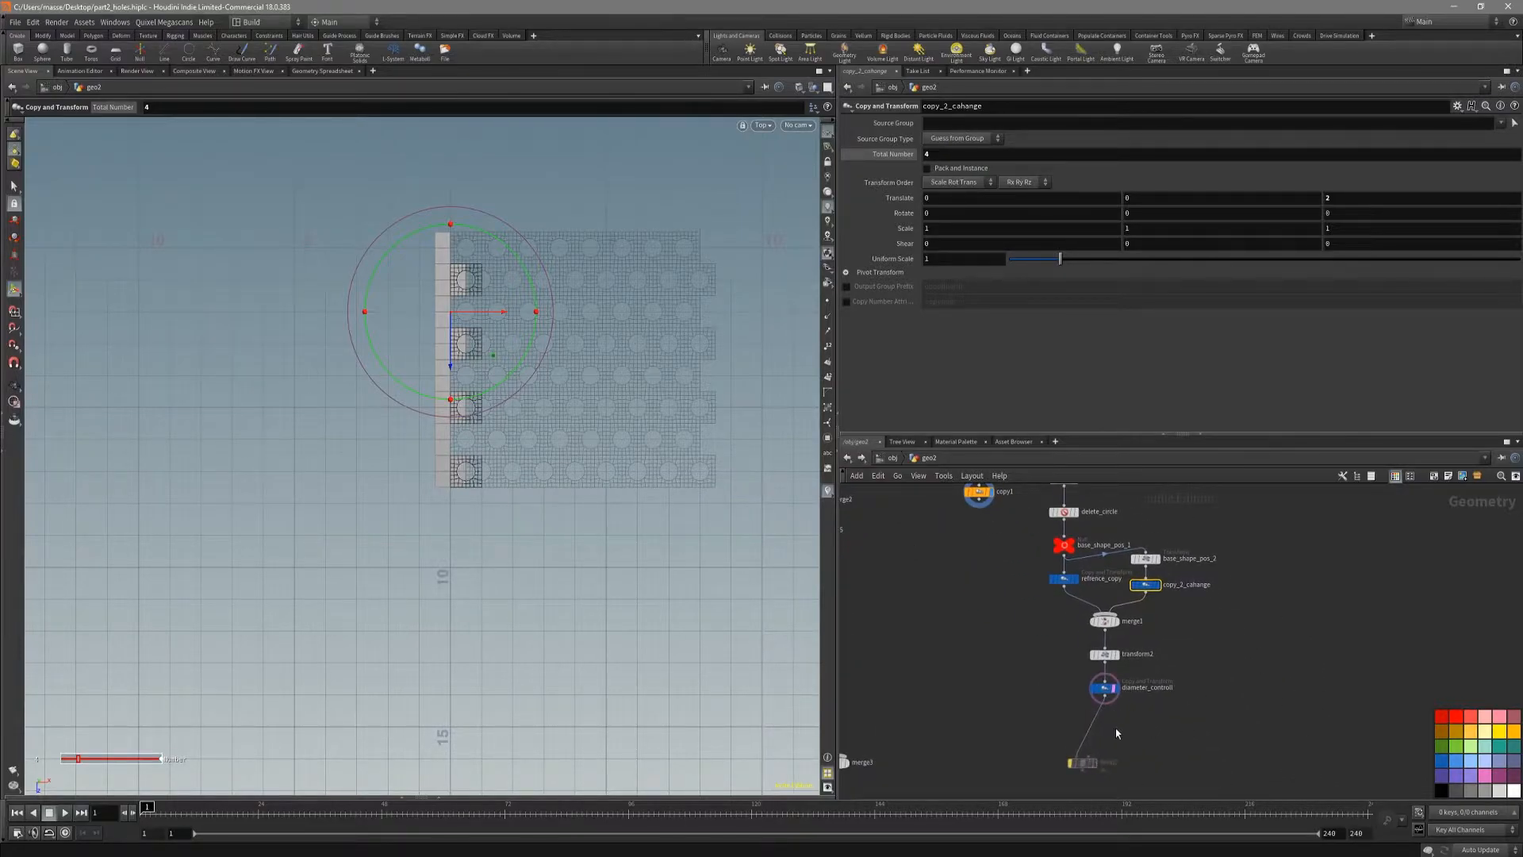
{"action": "scroll", "coordinate": [1121, 721], "scroll_direction": "up", "scroll_amount": 3}
{"action": "scroll", "coordinate": [974, 637], "scroll_direction": "down", "scroll_amount": 1}
{"action": "middle_click_drag", "start_coordinate": [972, 635], "coordinate": [1034, 690]}
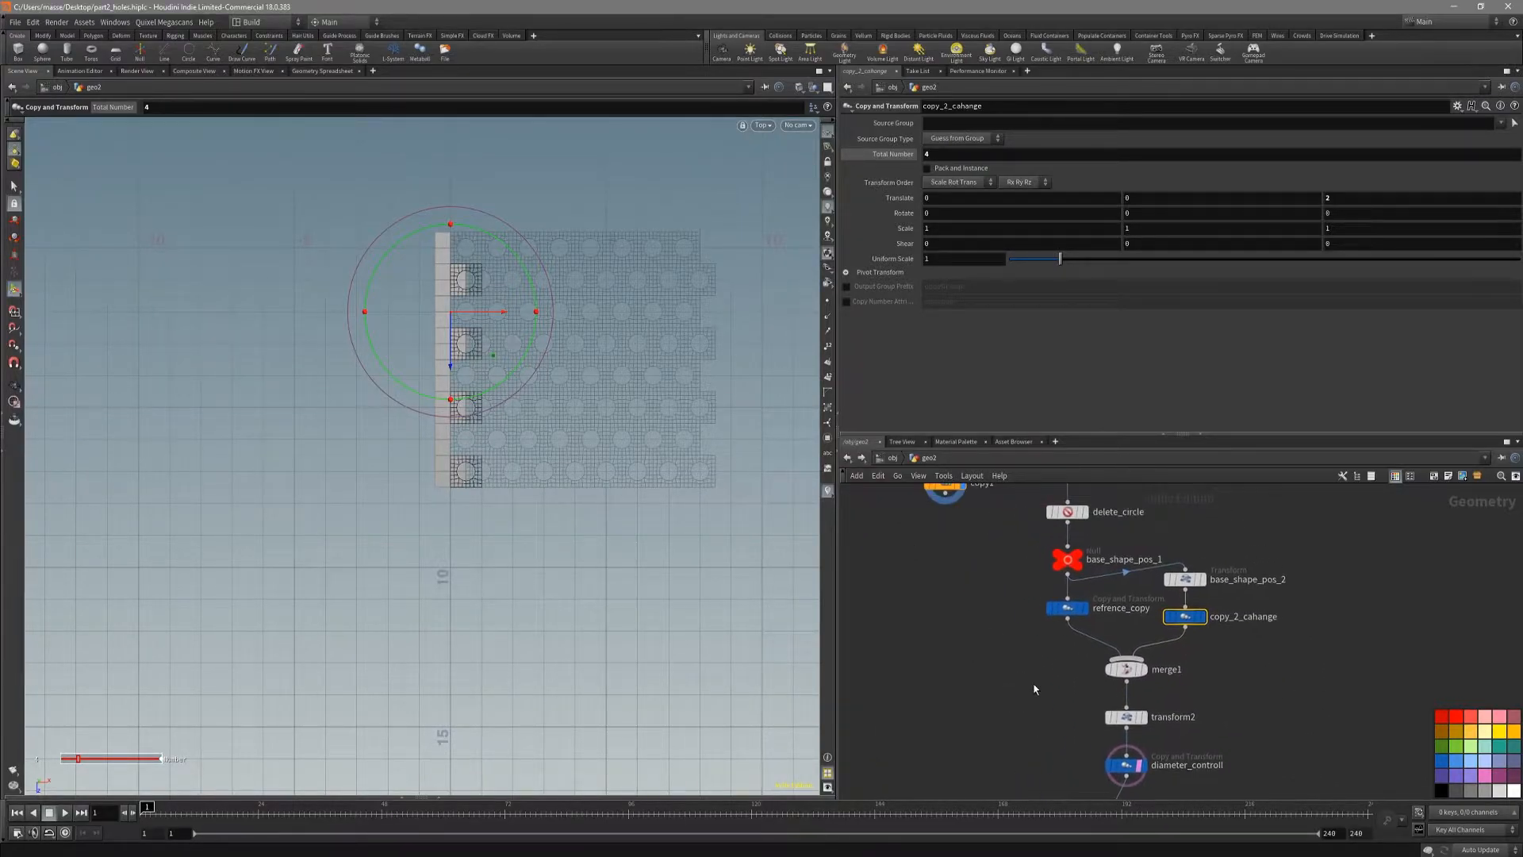
{"action": "scroll", "coordinate": [1020, 631], "scroll_direction": "down", "scroll_amount": 2}
{"action": "left_click_drag", "start_coordinate": [975, 533], "coordinate": [982, 646]}
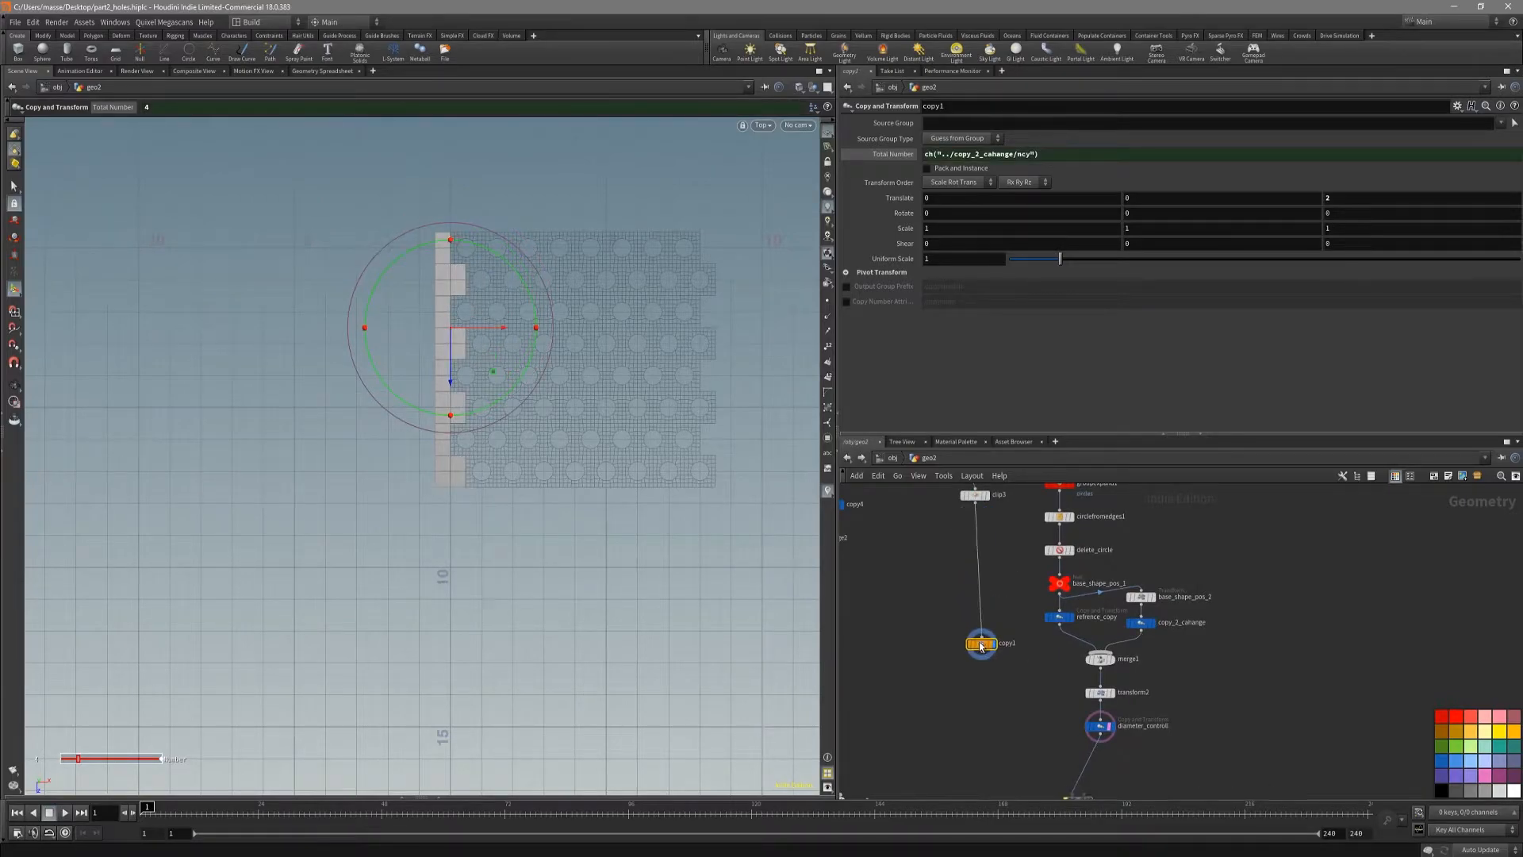
{"action": "middle_click_drag", "start_coordinate": [1022, 717], "coordinate": [1018, 677]}
{"action": "left_click_drag", "start_coordinate": [1100, 701], "coordinate": [1098, 690]}
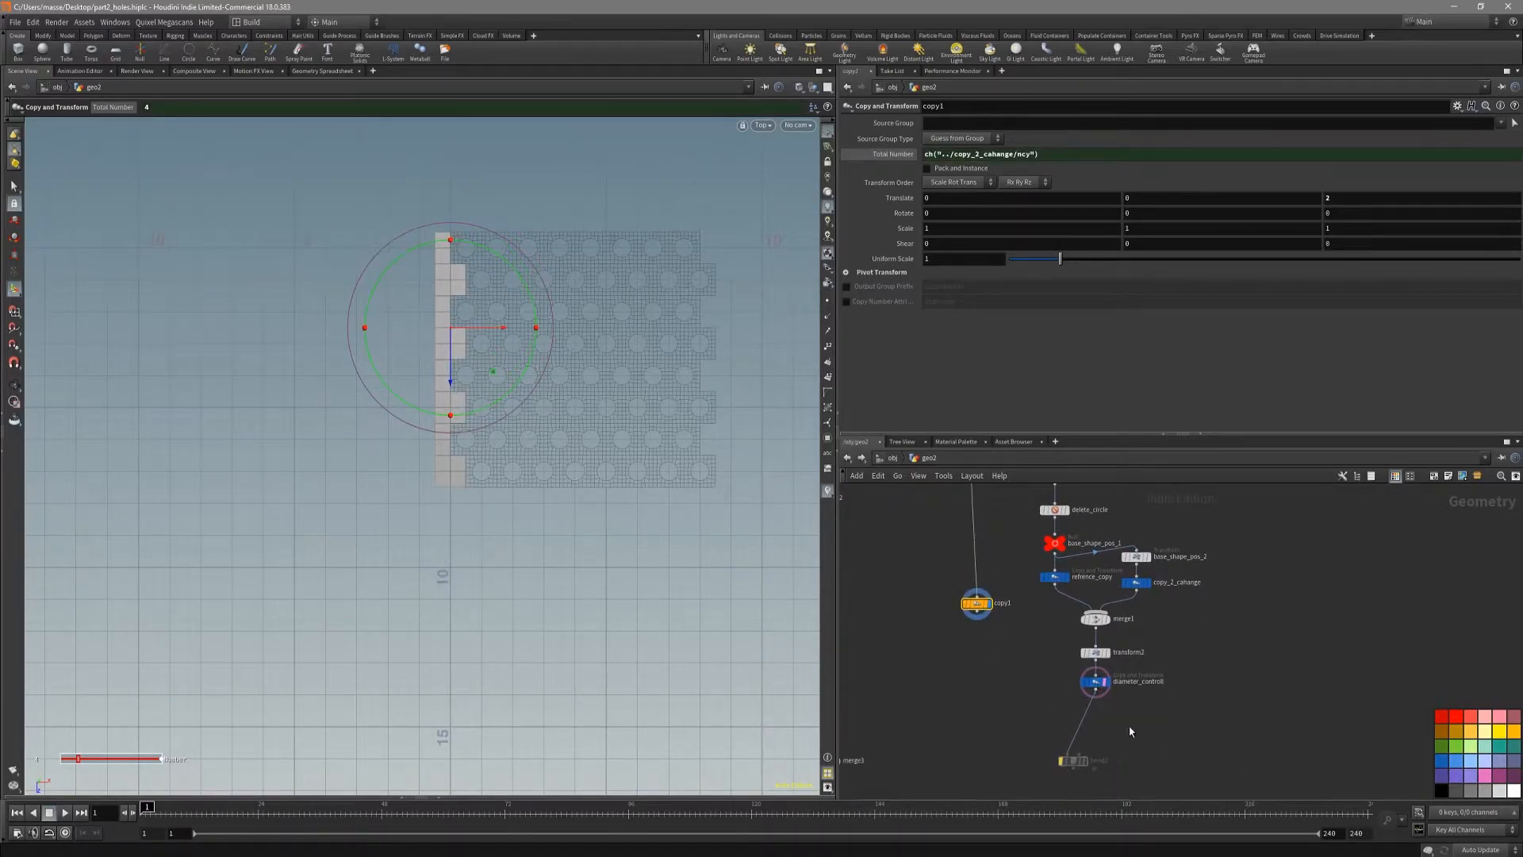
Step: Merge the diameter_controll sheet with the copy1 strip, display the result, and check the joined edge from the top
{"action": "left_click", "coordinate": [1094, 681]}
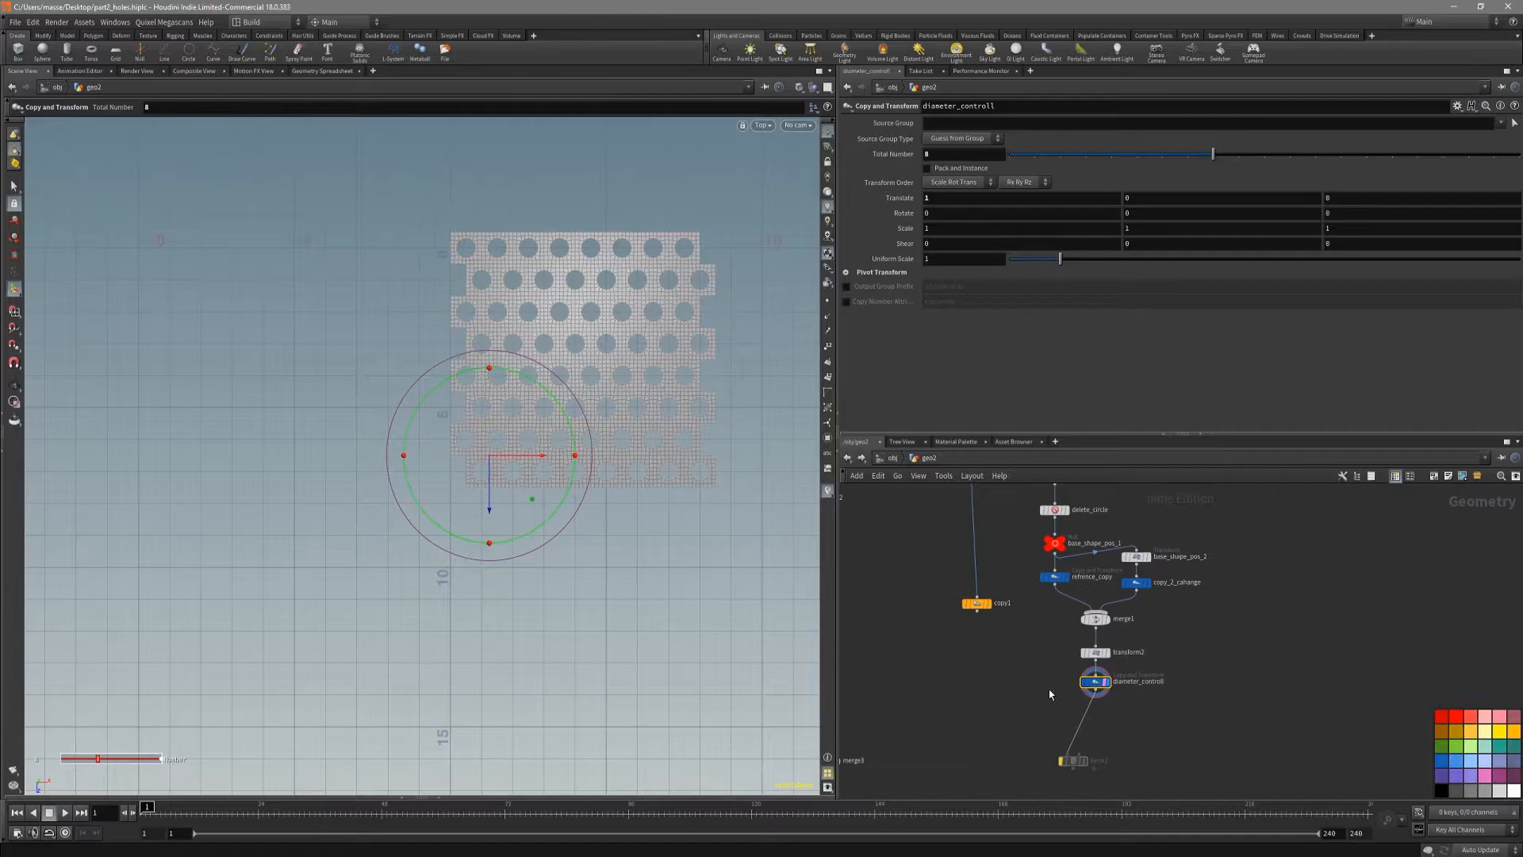
{"action": "left_click", "coordinate": [975, 602]}
{"action": "left_click", "coordinate": [1095, 682]}
{"action": "left_click", "coordinate": [977, 604], "text": "shift"}
{"action": "left_click_drag", "start_coordinate": [976, 611], "coordinate": [975, 668]}
{"action": "left_click", "coordinate": [975, 667]}
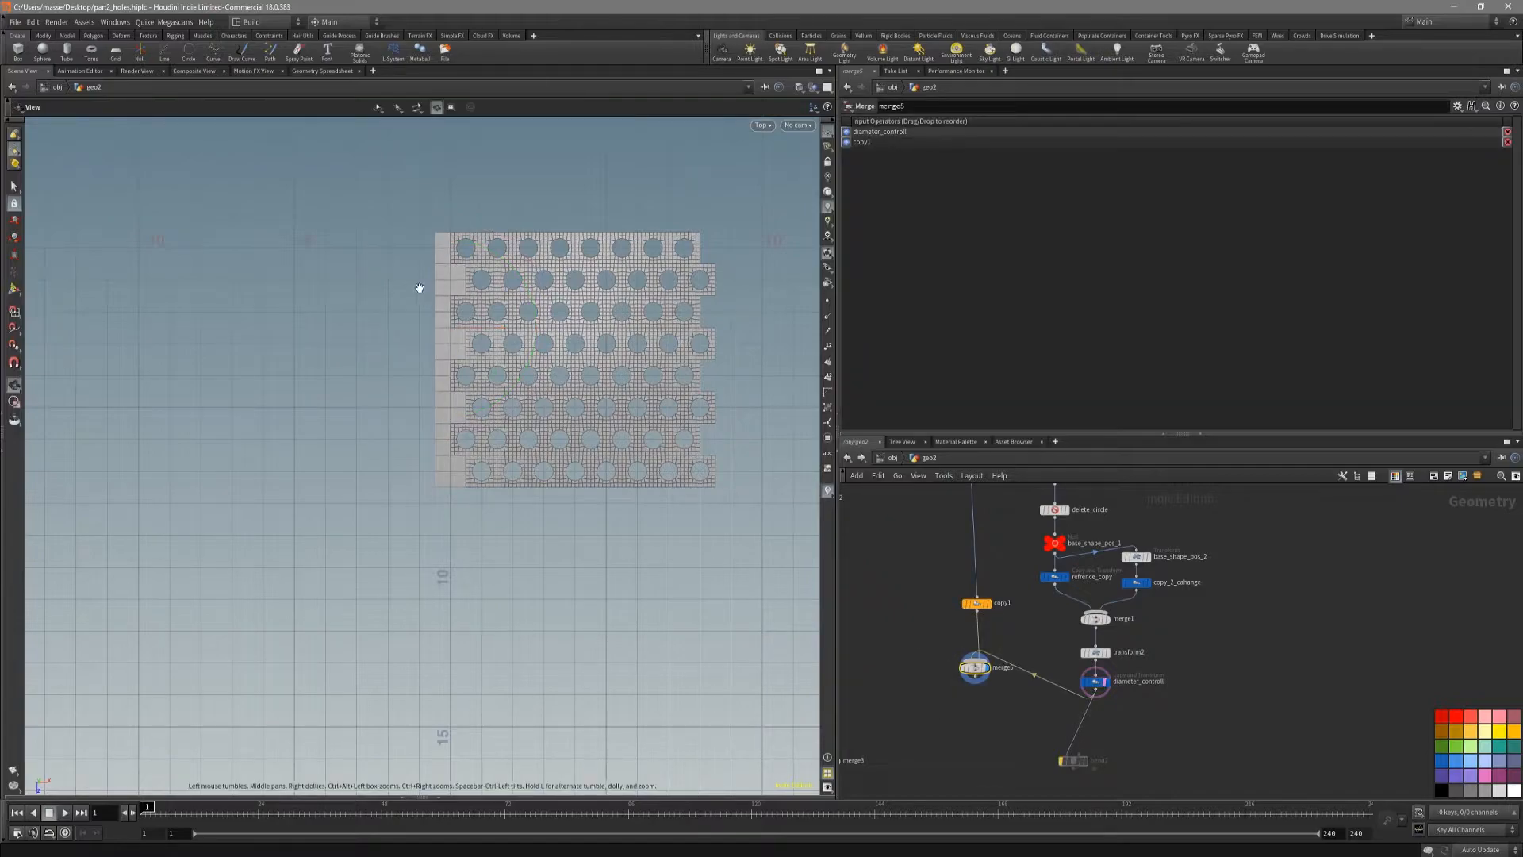
{"action": "scroll", "coordinate": [421, 289], "scroll_direction": "up", "scroll_amount": 5}
{"action": "scroll", "coordinate": [527, 370], "scroll_direction": "up", "scroll_amount": 2}
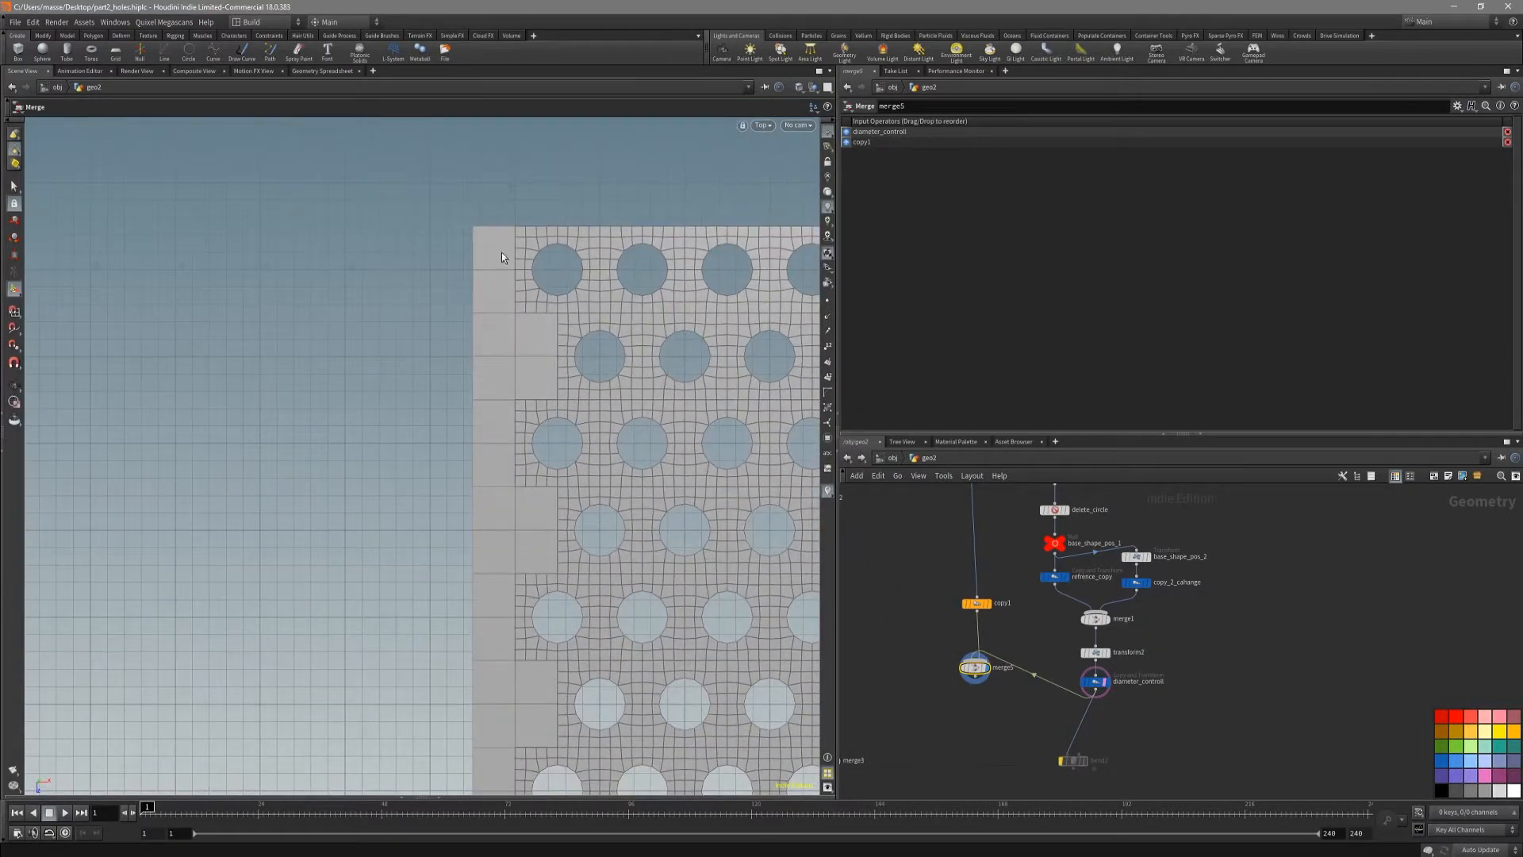
{"action": "middle_click_drag", "start_coordinate": [509, 392], "coordinate": [498, 361]}
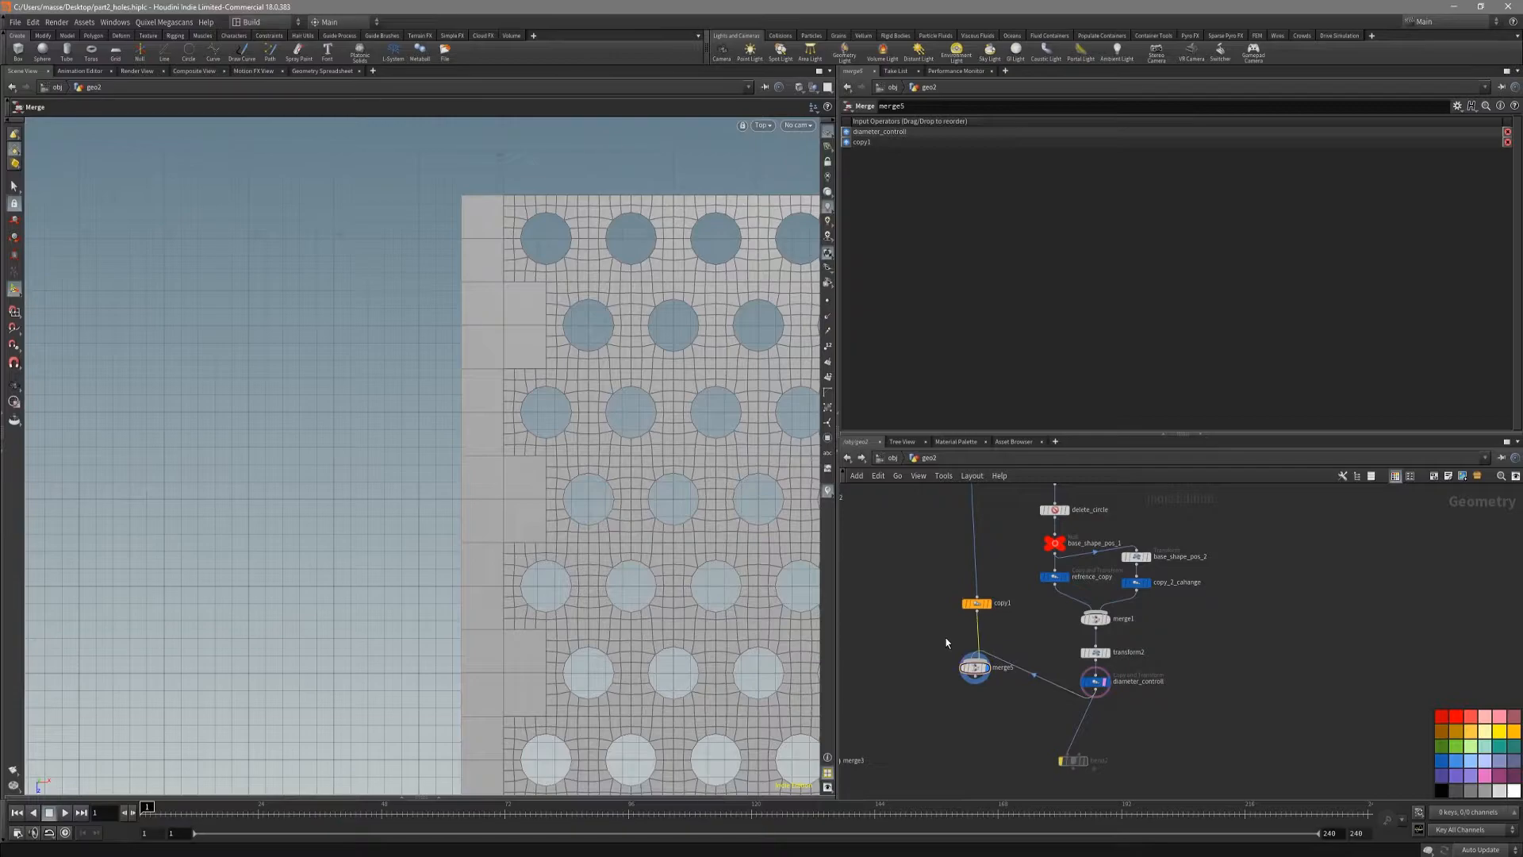
Step: Insert a Subdivide node between copy1 and the new merge, and display it
{"action": "key", "text": "Tab"}
{"action": "type", "text": "fuse"}
{"action": "key", "text": "Return"}
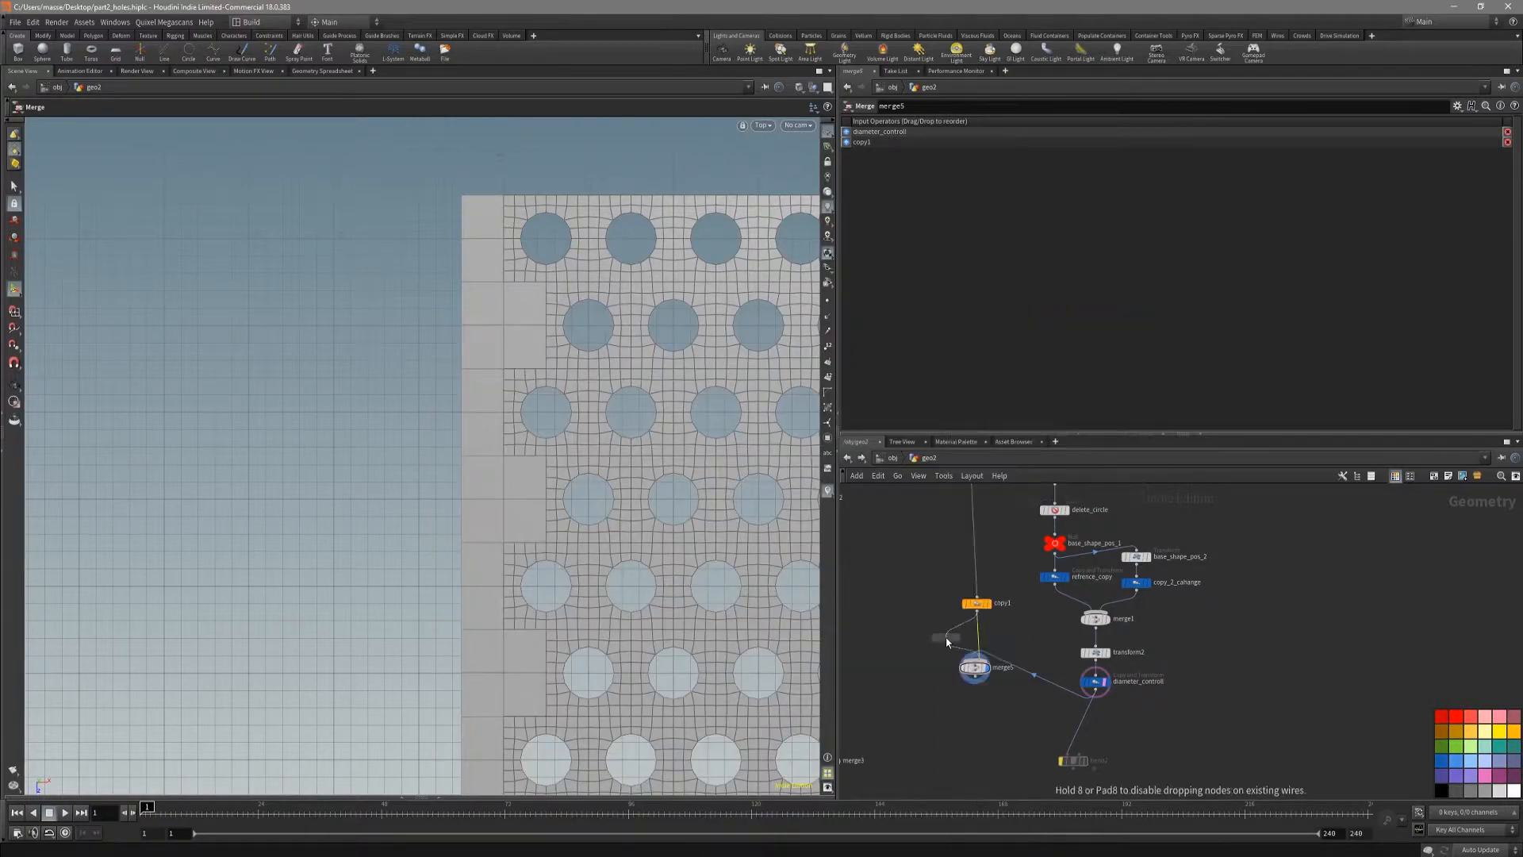
{"action": "left_click", "coordinate": [969, 639]}
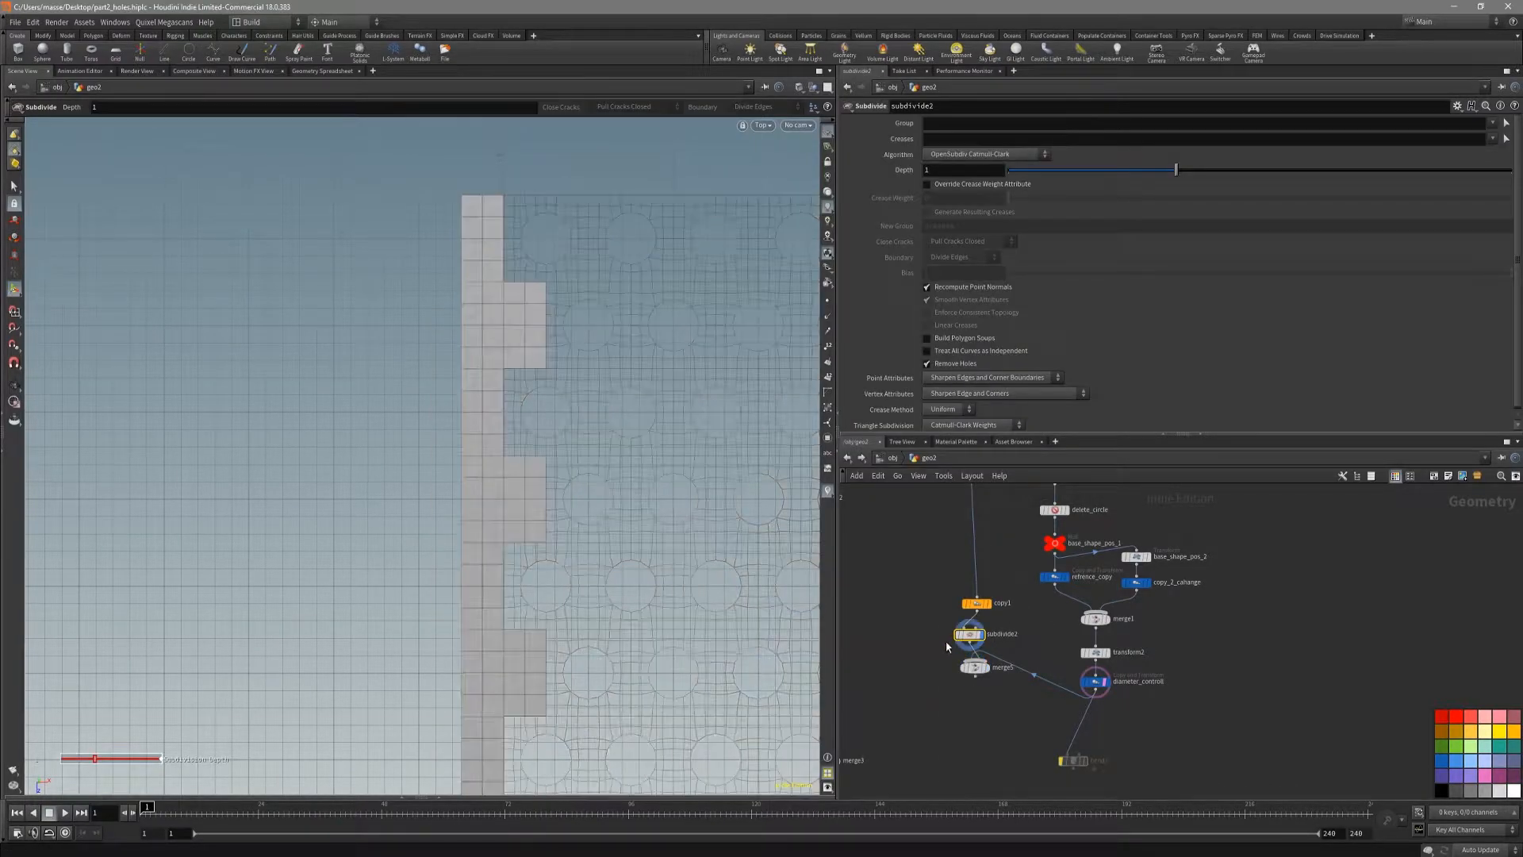
Step: Space the new merge further down and copy the Depth parameter from subdivide1
{"action": "scroll", "coordinate": [992, 695], "scroll_direction": "up", "scroll_amount": 2}
{"action": "left_click_drag", "start_coordinate": [972, 657], "coordinate": [970, 718]}
{"action": "scroll", "coordinate": [1004, 698], "scroll_direction": "down", "scroll_amount": 4}
{"action": "middle_click_drag", "start_coordinate": [1030, 590], "coordinate": [1005, 723]}
{"action": "scroll", "coordinate": [998, 645], "scroll_direction": "up", "scroll_amount": 5}
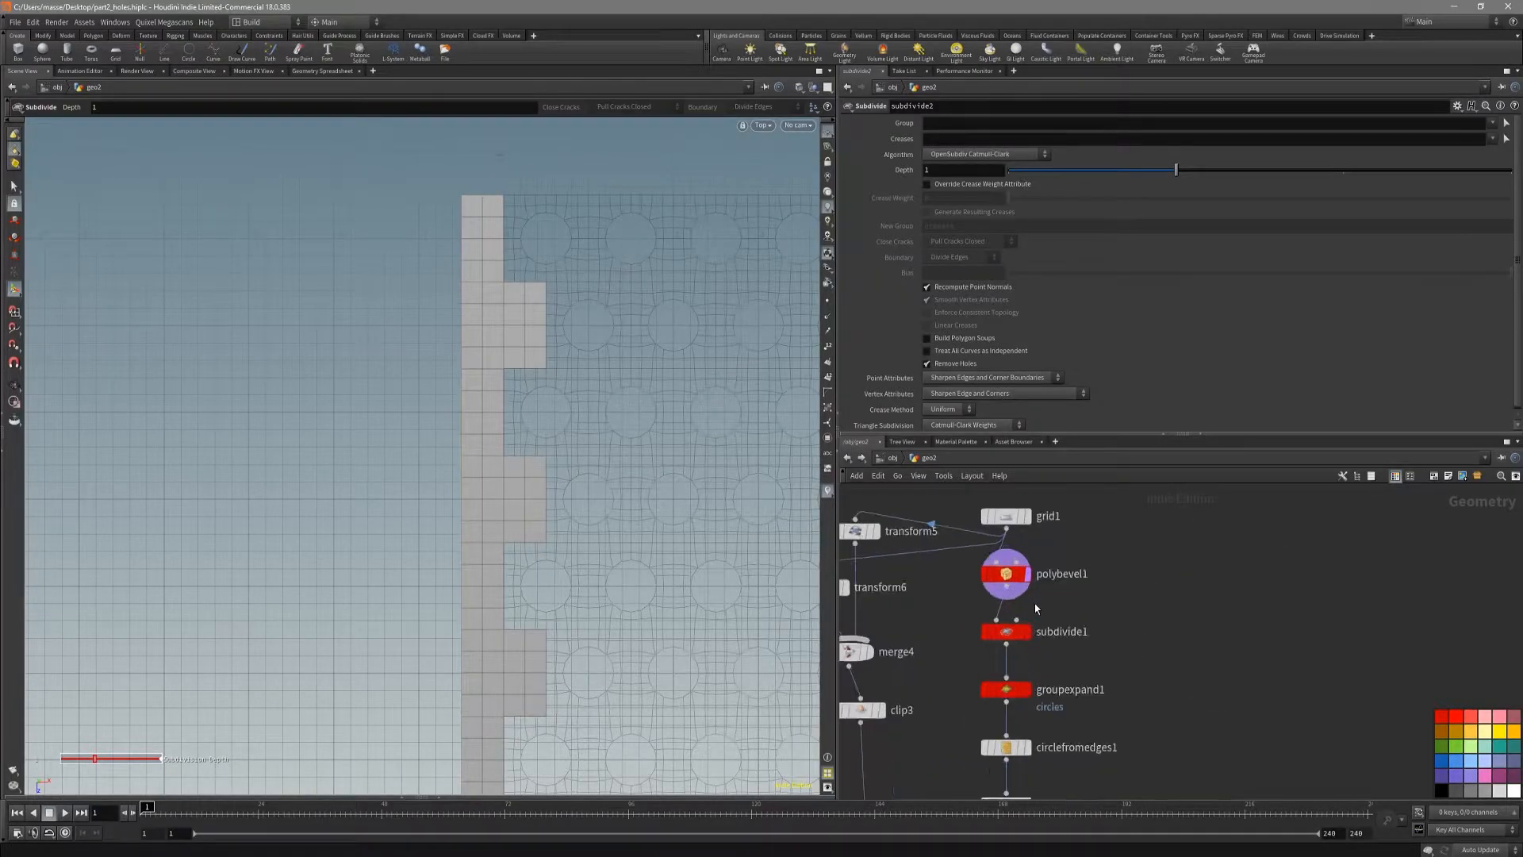
{"action": "left_click", "coordinate": [998, 639]}
{"action": "right_click", "coordinate": [986, 173]}
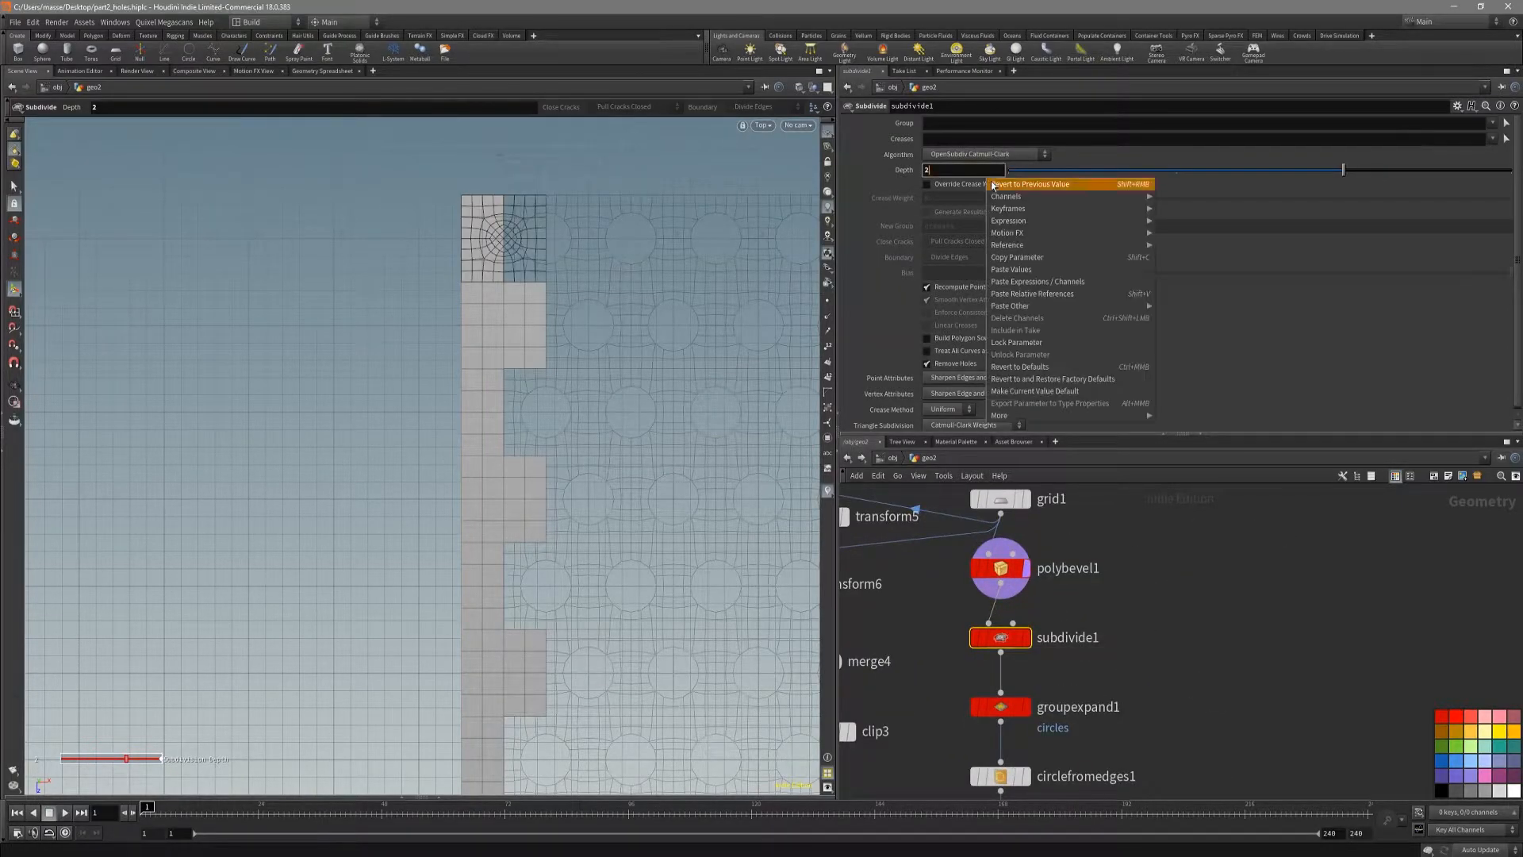
{"action": "left_click", "coordinate": [1040, 257]}
Step: Paste the copied Depth as a reference in subdivide2 so its subdivision follows subdivide1
{"action": "scroll", "coordinate": [952, 690], "scroll_direction": "down", "scroll_amount": 4}
{"action": "middle_click_drag", "start_coordinate": [933, 726], "coordinate": [996, 512]}
{"action": "scroll", "coordinate": [984, 687], "scroll_direction": "up", "scroll_amount": 2}
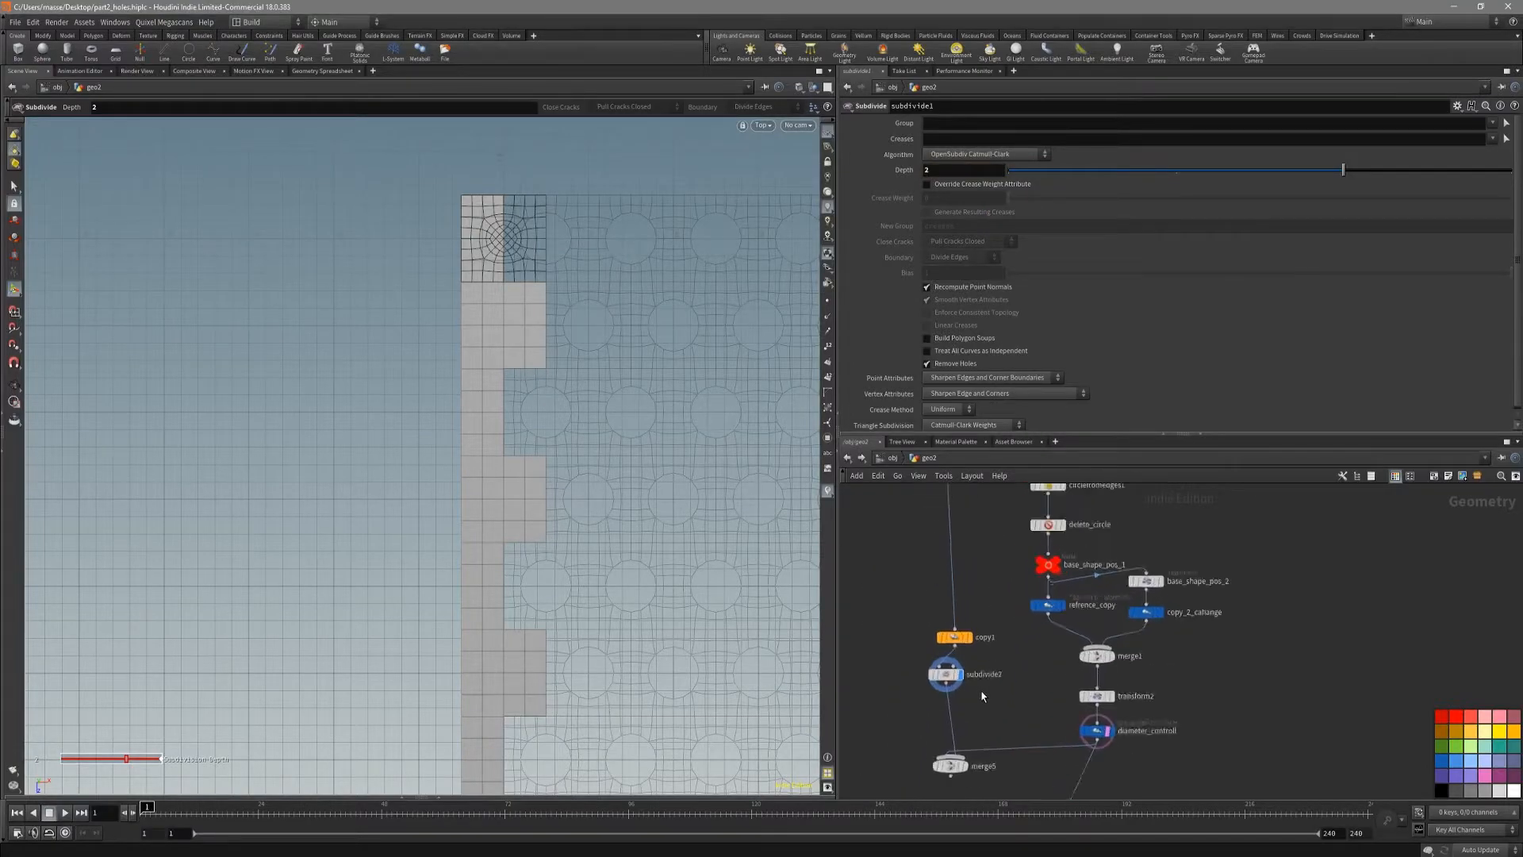
{"action": "left_click", "coordinate": [942, 672]}
{"action": "right_click", "coordinate": [972, 170]}
{"action": "left_click", "coordinate": [1015, 281]}
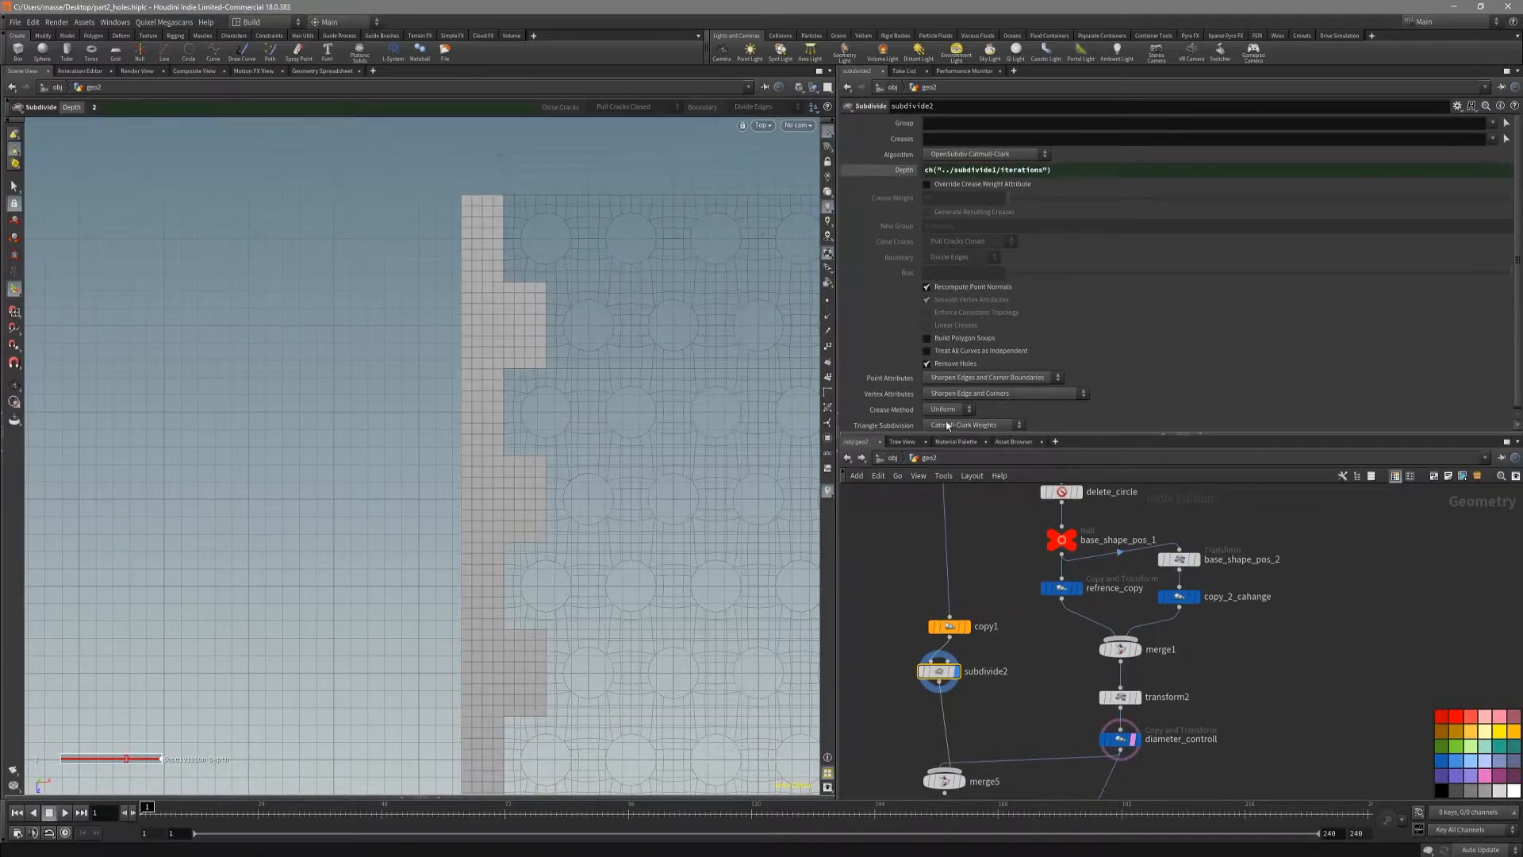
Step: Display the merge5 result and examine how the subdivided strip meets the perforated sheet from the top
{"action": "middle_click_drag", "start_coordinate": [909, 595], "coordinate": [910, 583]}
{"action": "left_click", "coordinate": [961, 768]}
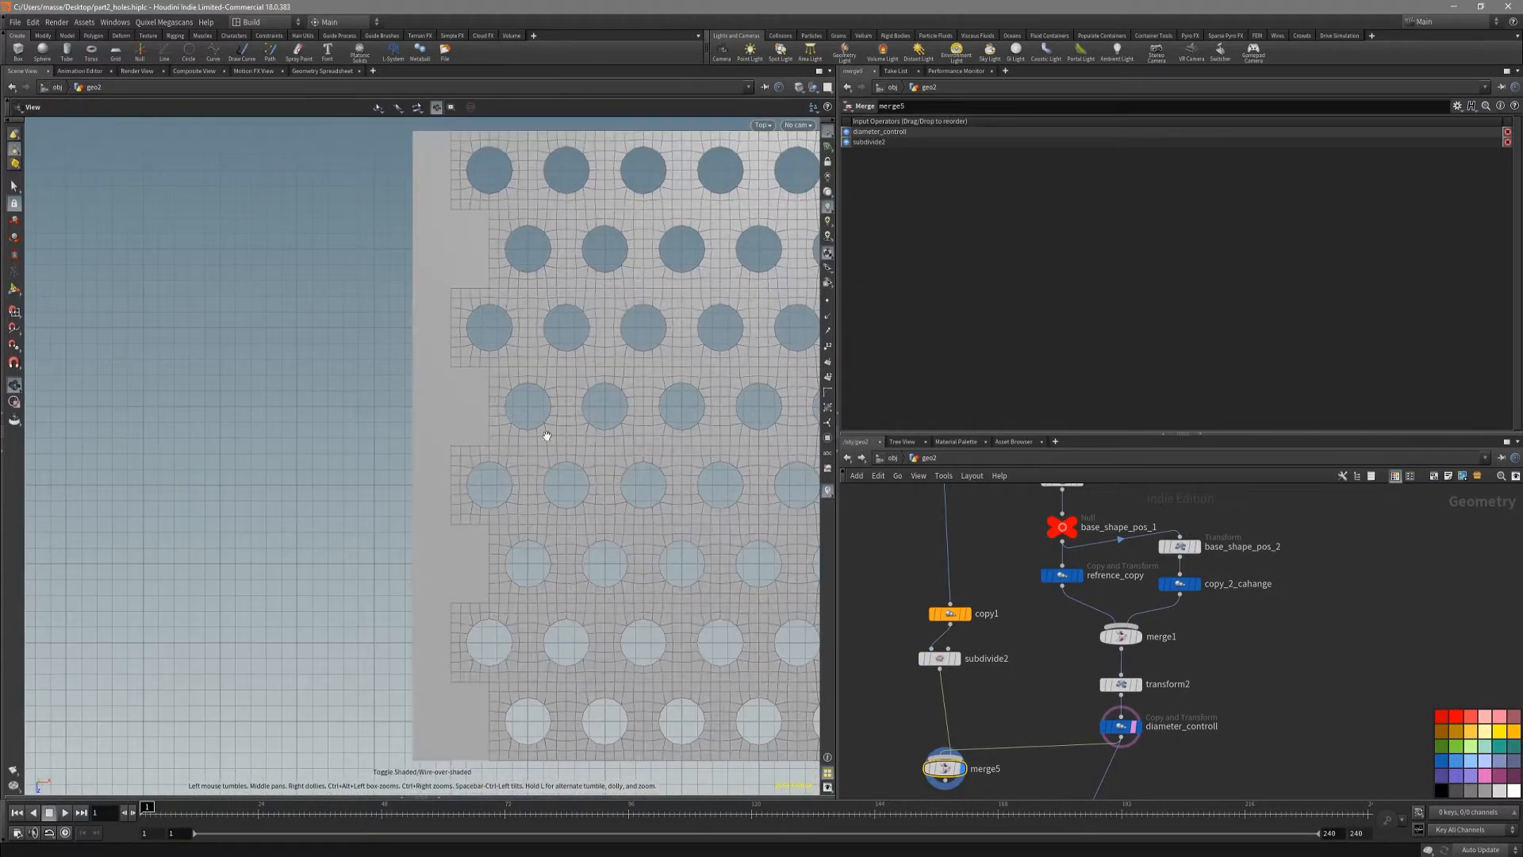
{"action": "middle_click_drag", "start_coordinate": [509, 314], "coordinate": [484, 426]}
{"action": "middle_click_drag", "start_coordinate": [1044, 775], "coordinate": [1015, 743]}
{"action": "scroll", "coordinate": [1015, 744], "scroll_direction": "down", "scroll_amount": 3}
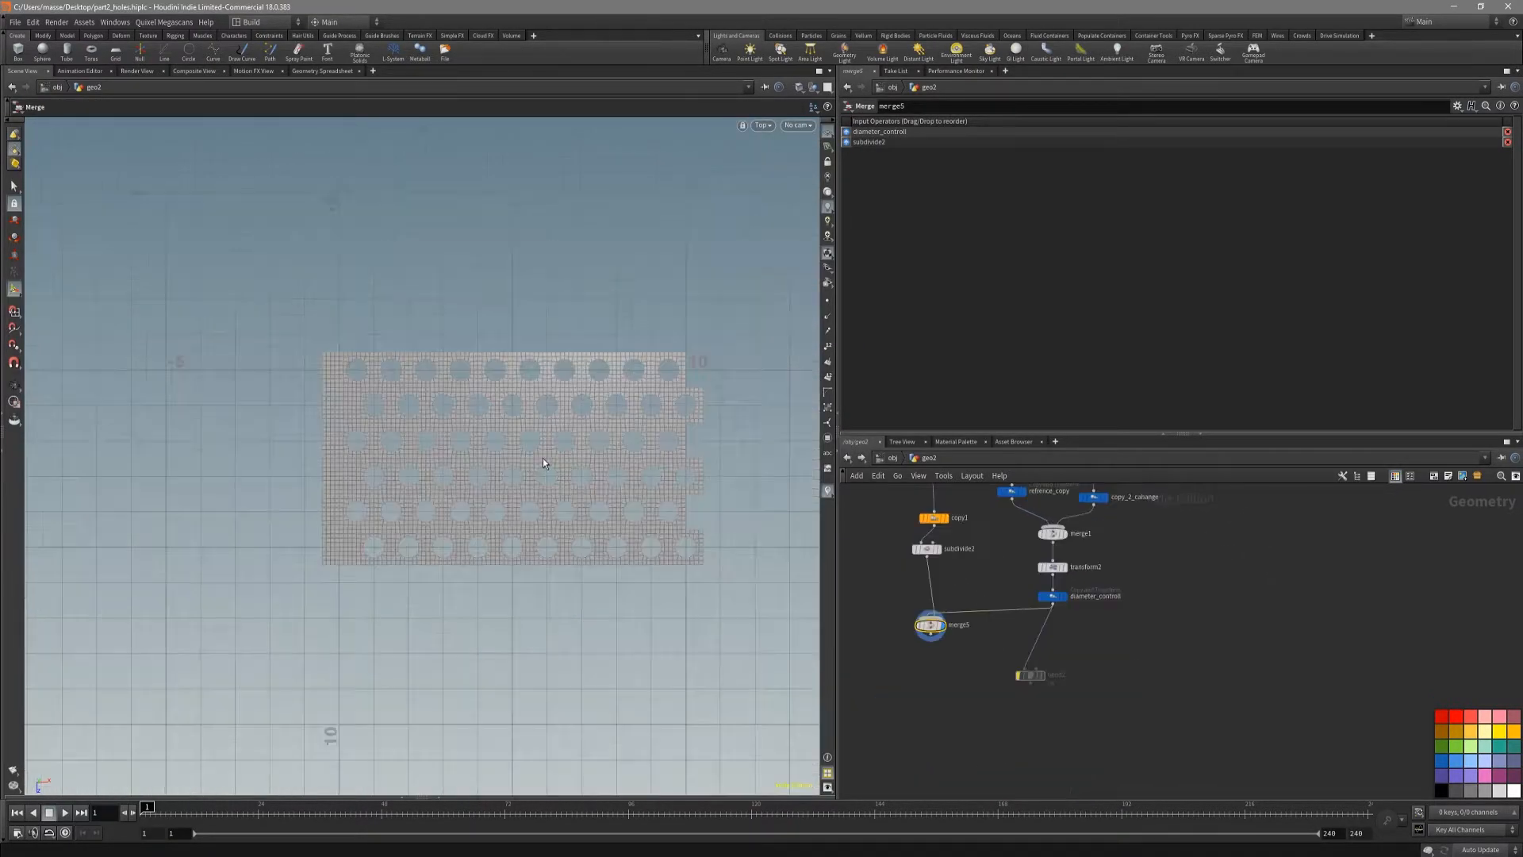
{"action": "middle_click_drag", "start_coordinate": [465, 455], "coordinate": [512, 542], "text": "alt"}
{"action": "scroll", "coordinate": [530, 493], "scroll_direction": "up", "scroll_amount": 3}
{"action": "middle_click_drag", "start_coordinate": [258, 442], "coordinate": [324, 446], "text": "alt"}
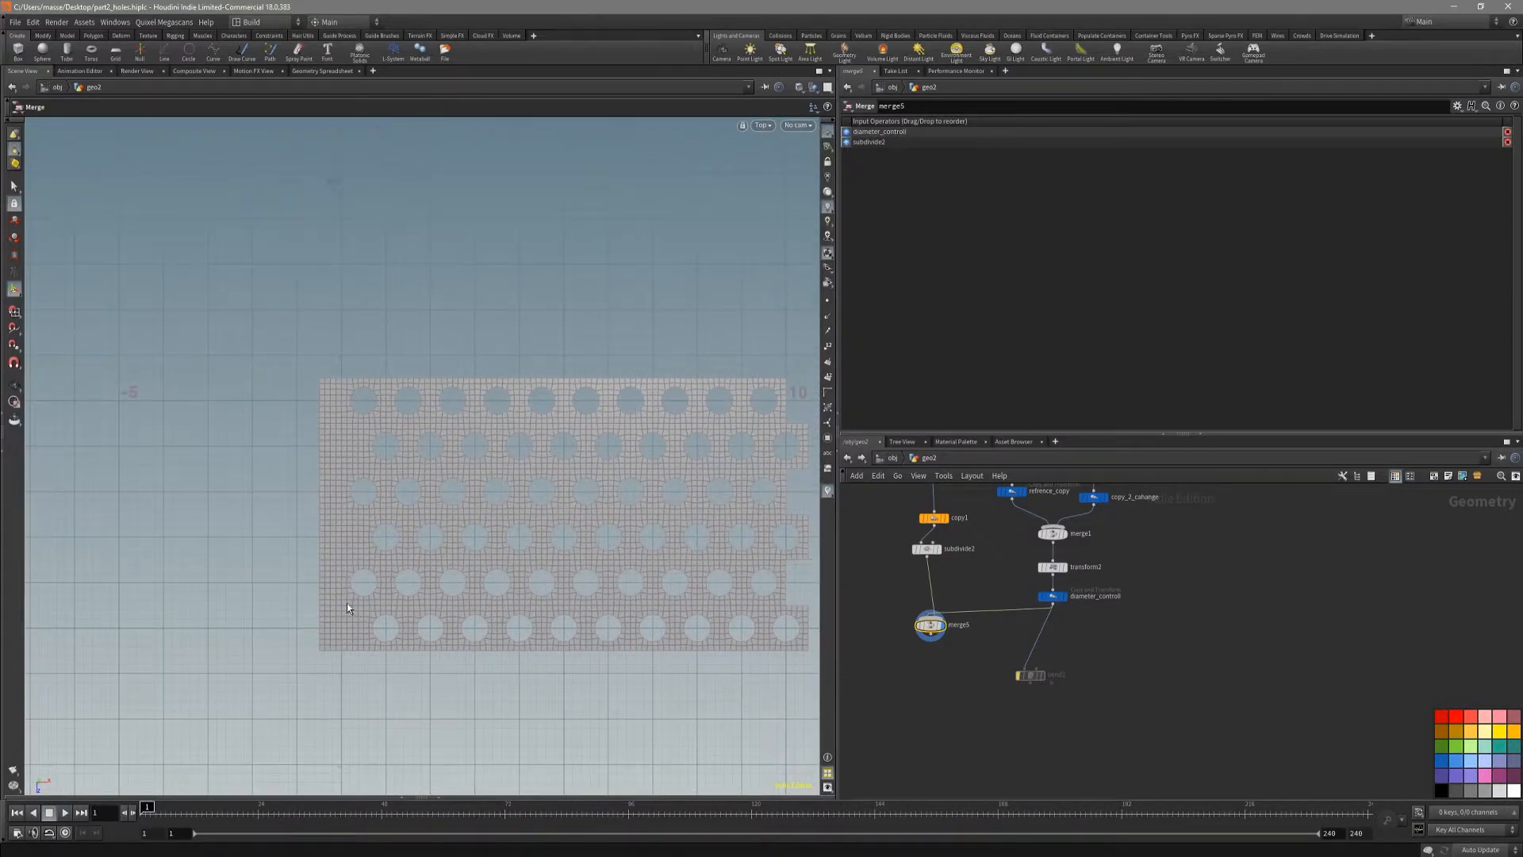
{"action": "middle_click_drag", "start_coordinate": [578, 585], "coordinate": [507, 548], "text": "alt"}
{"action": "middle_click_drag", "start_coordinate": [550, 490], "coordinate": [689, 518], "text": "alt"}
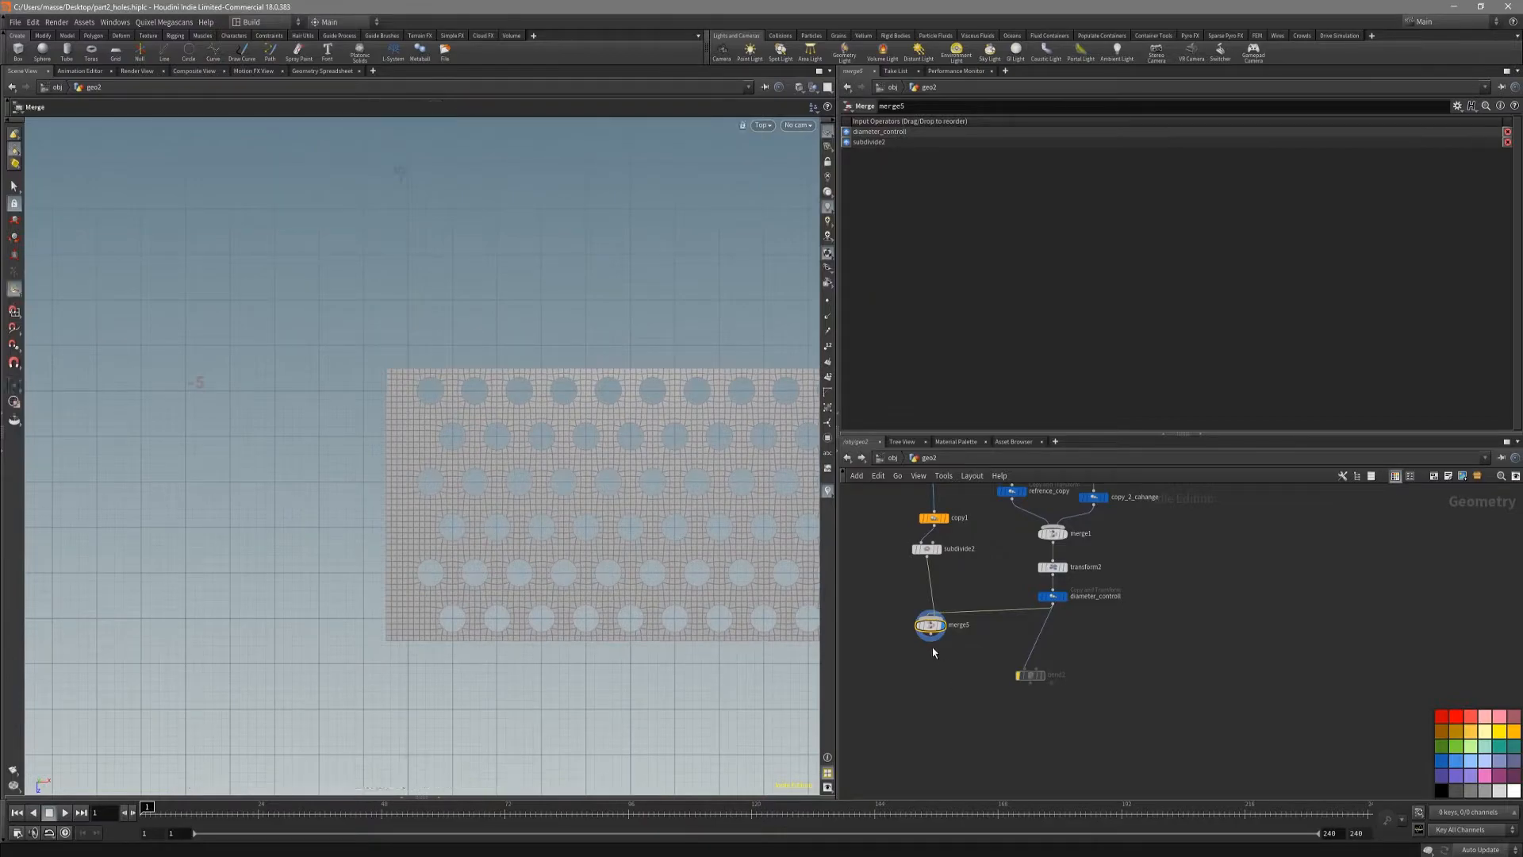
Step: Add a Transform node after merge5 and display it
{"action": "key", "text": "Tab"}
{"action": "type", "text": "tran"}
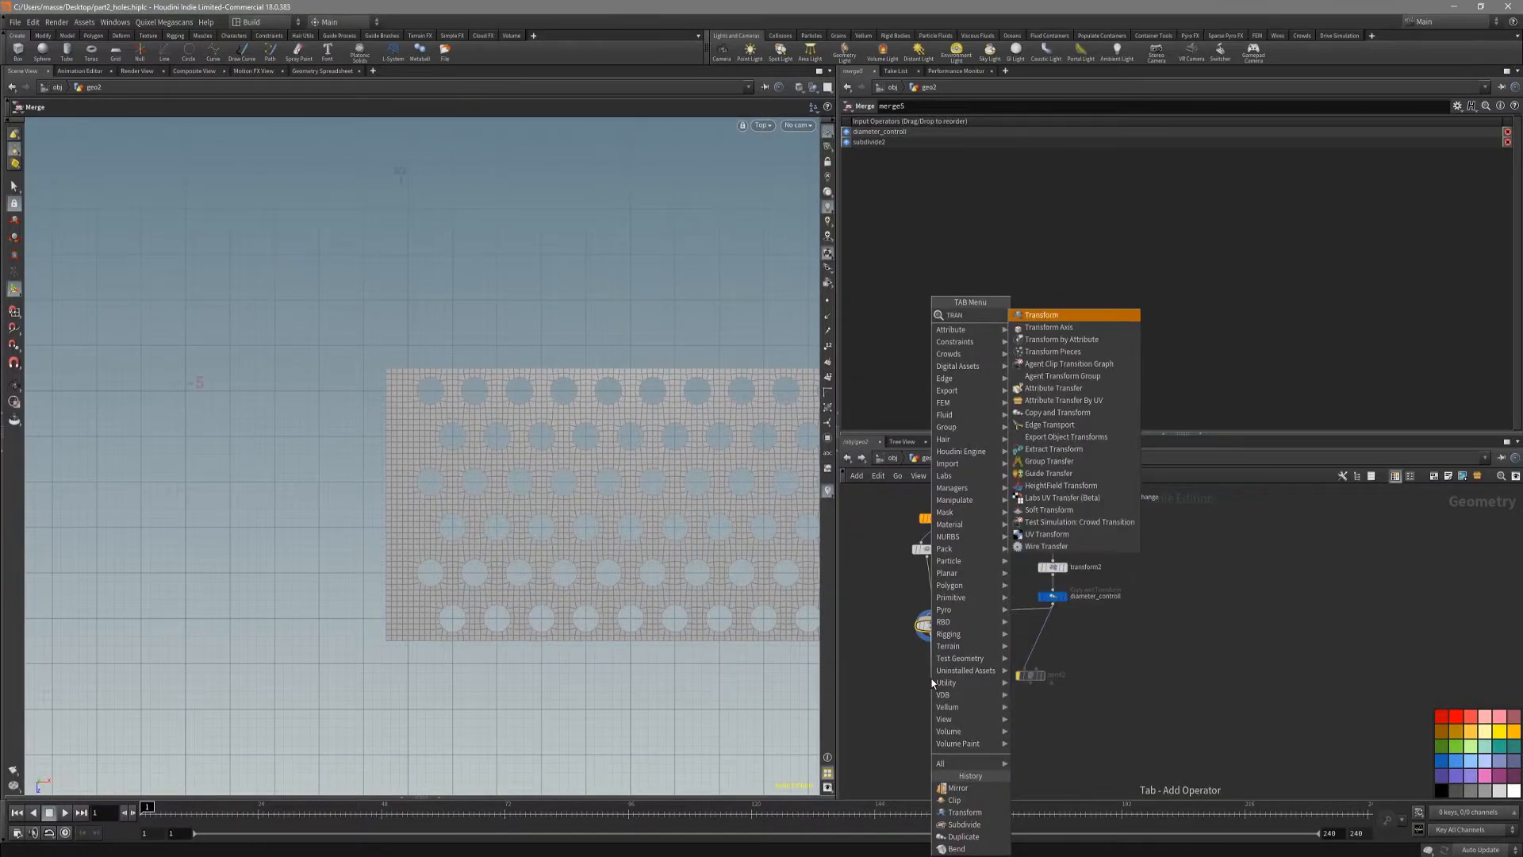
{"action": "key", "text": "Return"}
{"action": "key", "text": "Return"}
{"action": "left_click", "coordinate": [943, 677]}
Step: Move the merged sheet 0.5 in X so its straight edge lines up with the origin
{"action": "scroll", "coordinate": [437, 388], "scroll_direction": "up", "scroll_amount": 5, "text": "alt"}
{"action": "middle_click_drag", "start_coordinate": [437, 389], "coordinate": [469, 469], "text": "alt"}
{"action": "scroll", "coordinate": [469, 469], "scroll_direction": "up", "scroll_amount": 5}
{"action": "key", "text": "Return"}
{"action": "left_click_drag", "start_coordinate": [485, 497], "coordinate": [543, 497]}
{"action": "left_click", "coordinate": [1007, 175]}
{"action": "key", "text": "Return"}
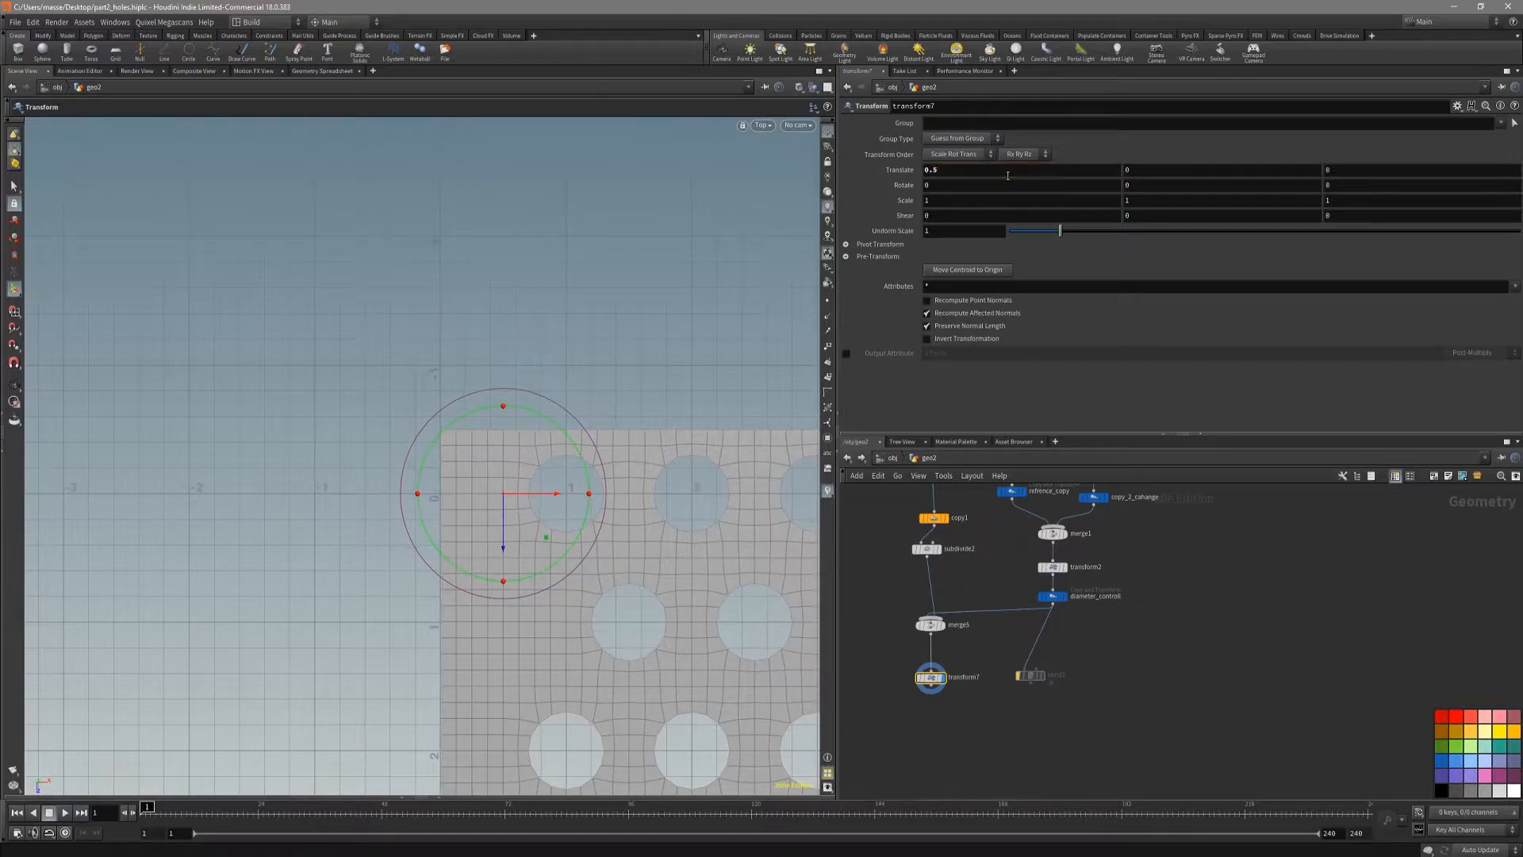
Step: Add a Clip node after transform7 and display it
{"action": "middle_click_drag", "start_coordinate": [751, 578], "coordinate": [594, 451], "text": "alt"}
{"action": "scroll", "coordinate": [674, 541], "scroll_direction": "down", "scroll_amount": 5}
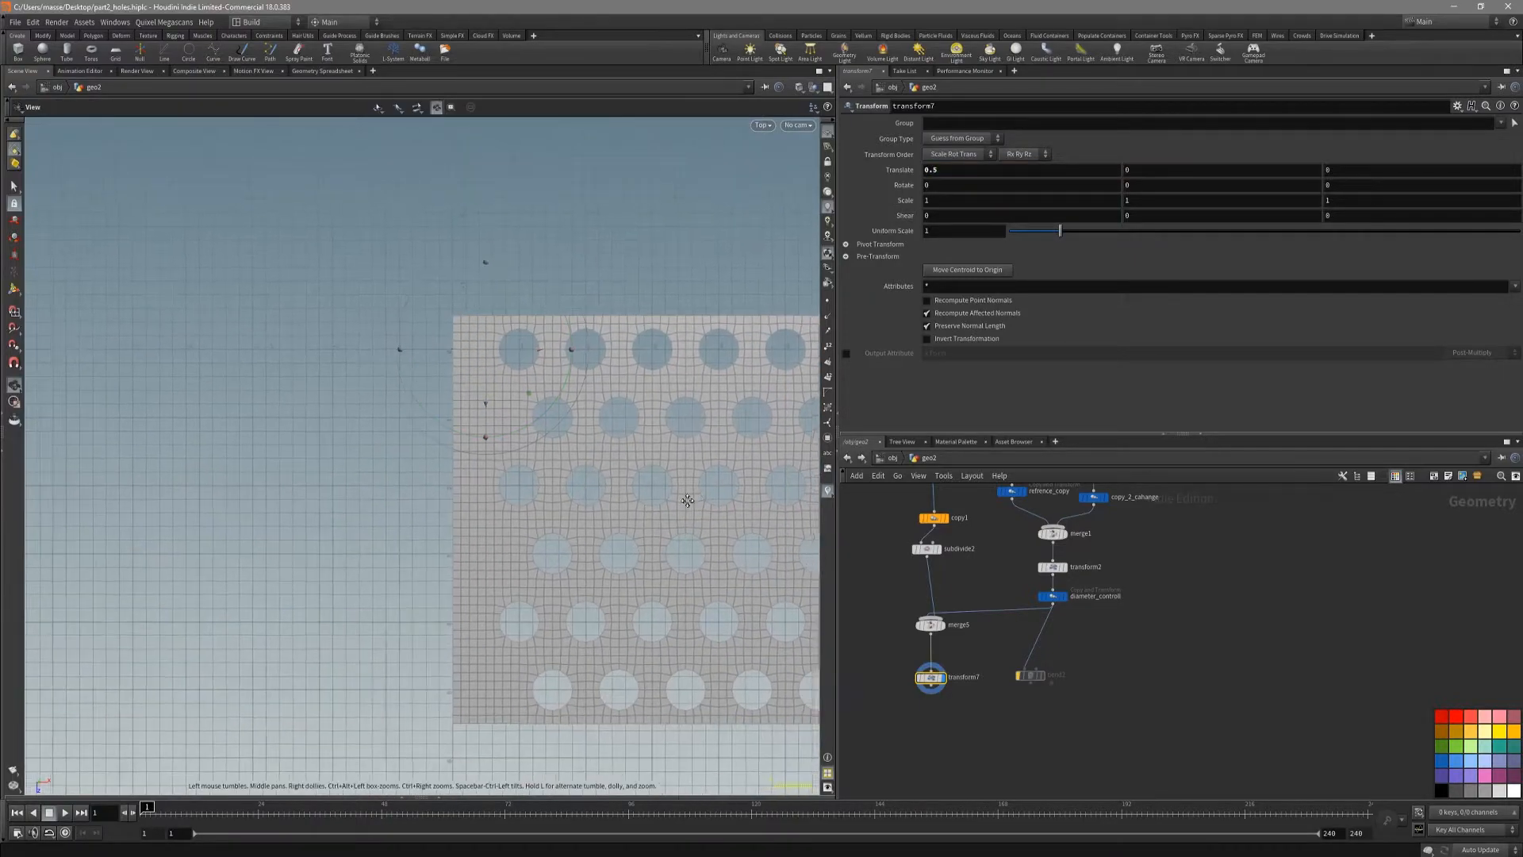
{"action": "middle_click_drag", "start_coordinate": [704, 500], "coordinate": [613, 517], "text": "alt"}
{"action": "key", "text": "Tab"}
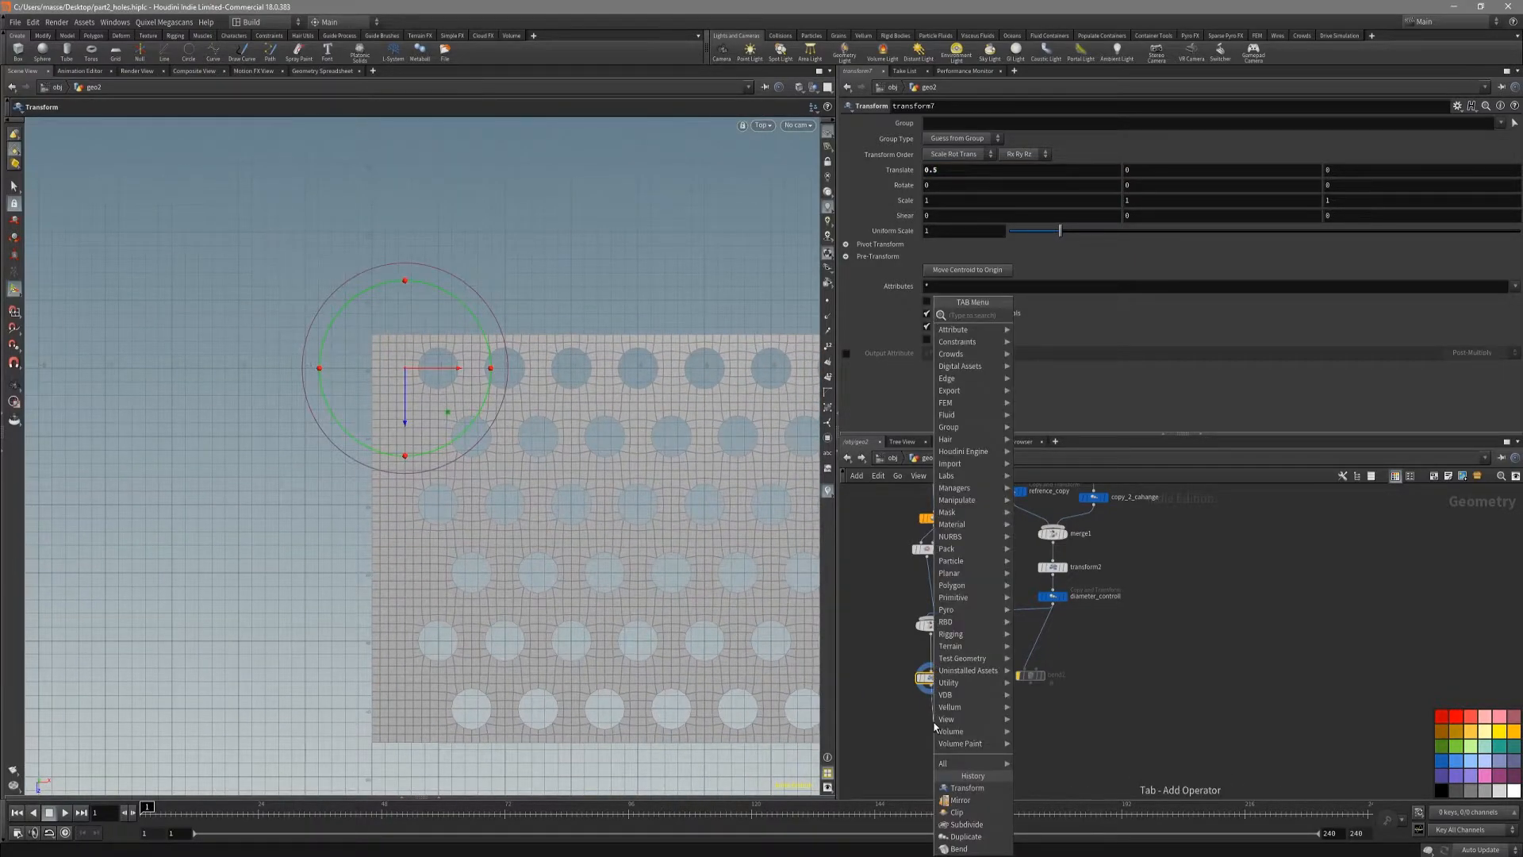
{"action": "type", "text": "cli"}
{"action": "key", "text": "Return"}
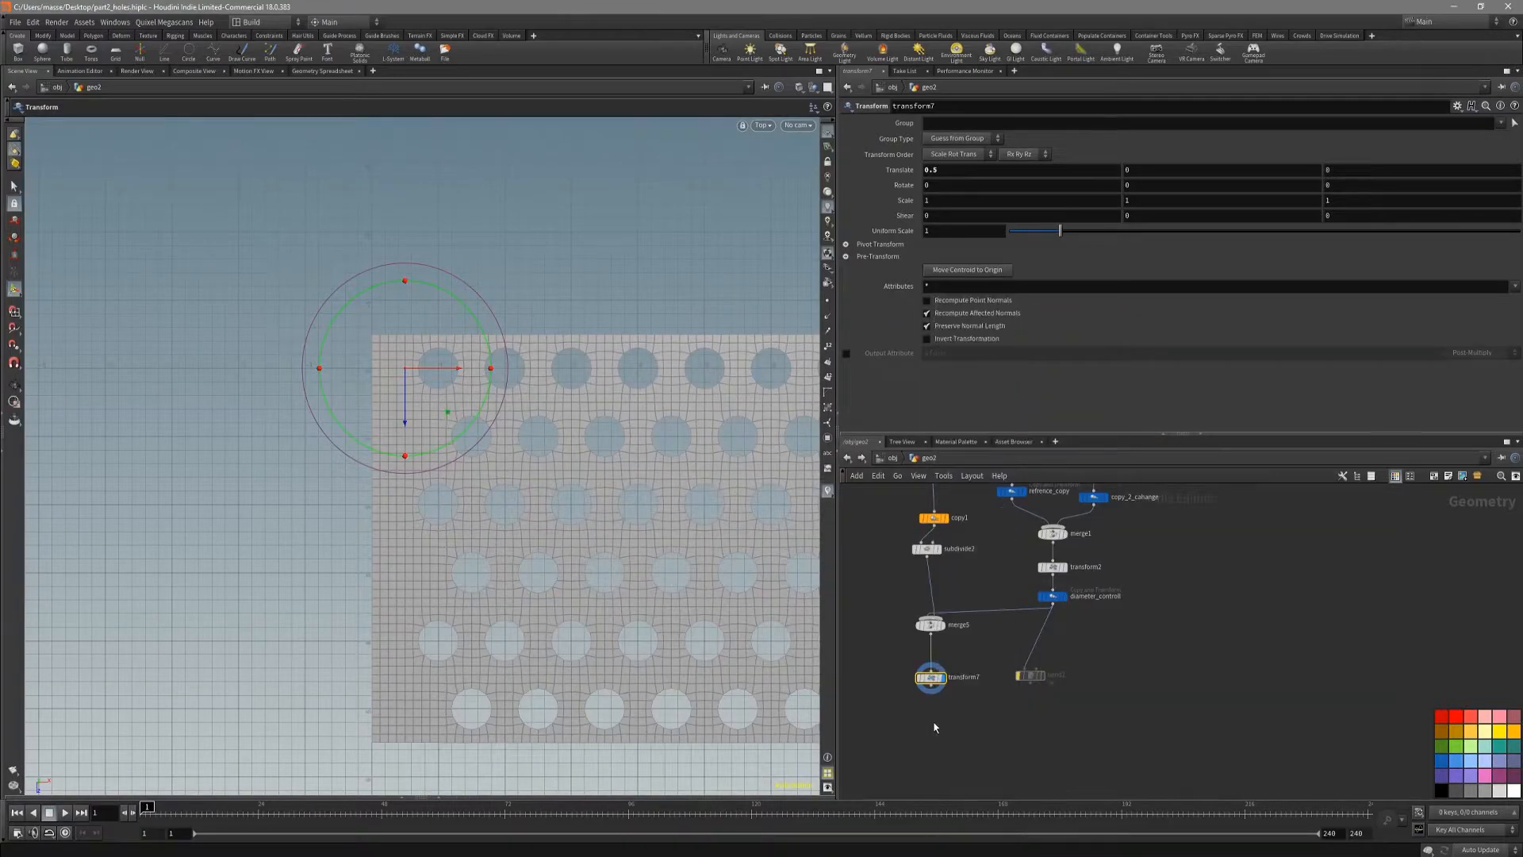
{"action": "left_click", "coordinate": [934, 722]}
{"action": "left_click", "coordinate": [944, 721]}
Step: Aim the clip plane along negative X (-1, 0, 0) and place it across the sheet at about X 4.57
{"action": "key", "text": "space+1"}
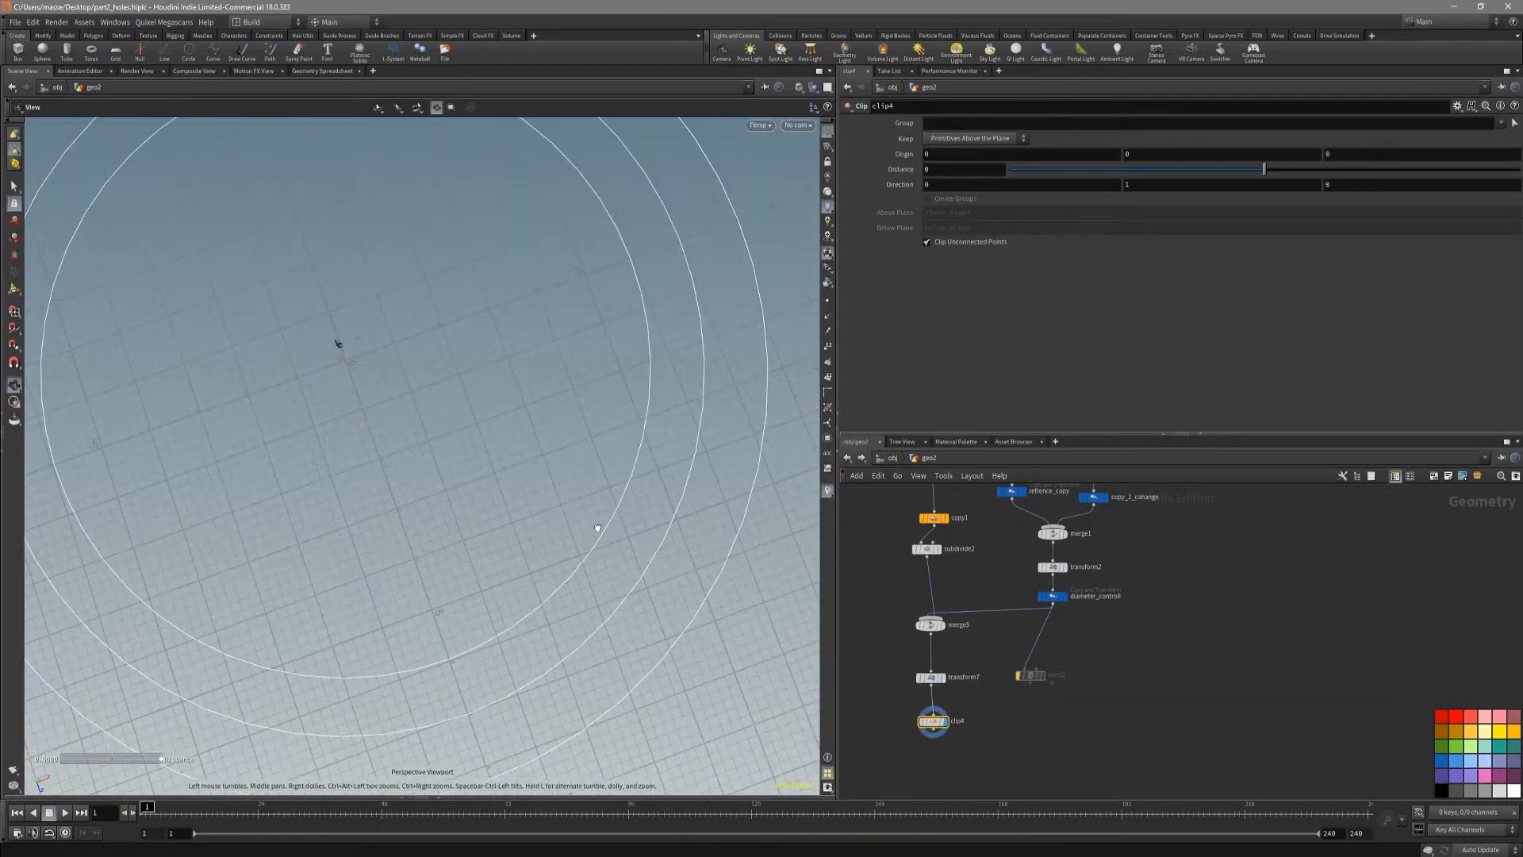
{"action": "left_click_drag", "start_coordinate": [598, 537], "coordinate": [488, 359], "text": "alt"}
{"action": "left_click_drag", "start_coordinate": [458, 303], "coordinate": [486, 293], "text": "alt"}
{"action": "left_click_drag", "start_coordinate": [479, 355], "coordinate": [723, 553]}
{"action": "key", "text": "space+2"}
{"action": "middle_click_drag", "start_coordinate": [748, 558], "coordinate": [535, 438]}
{"action": "key", "text": "Return"}
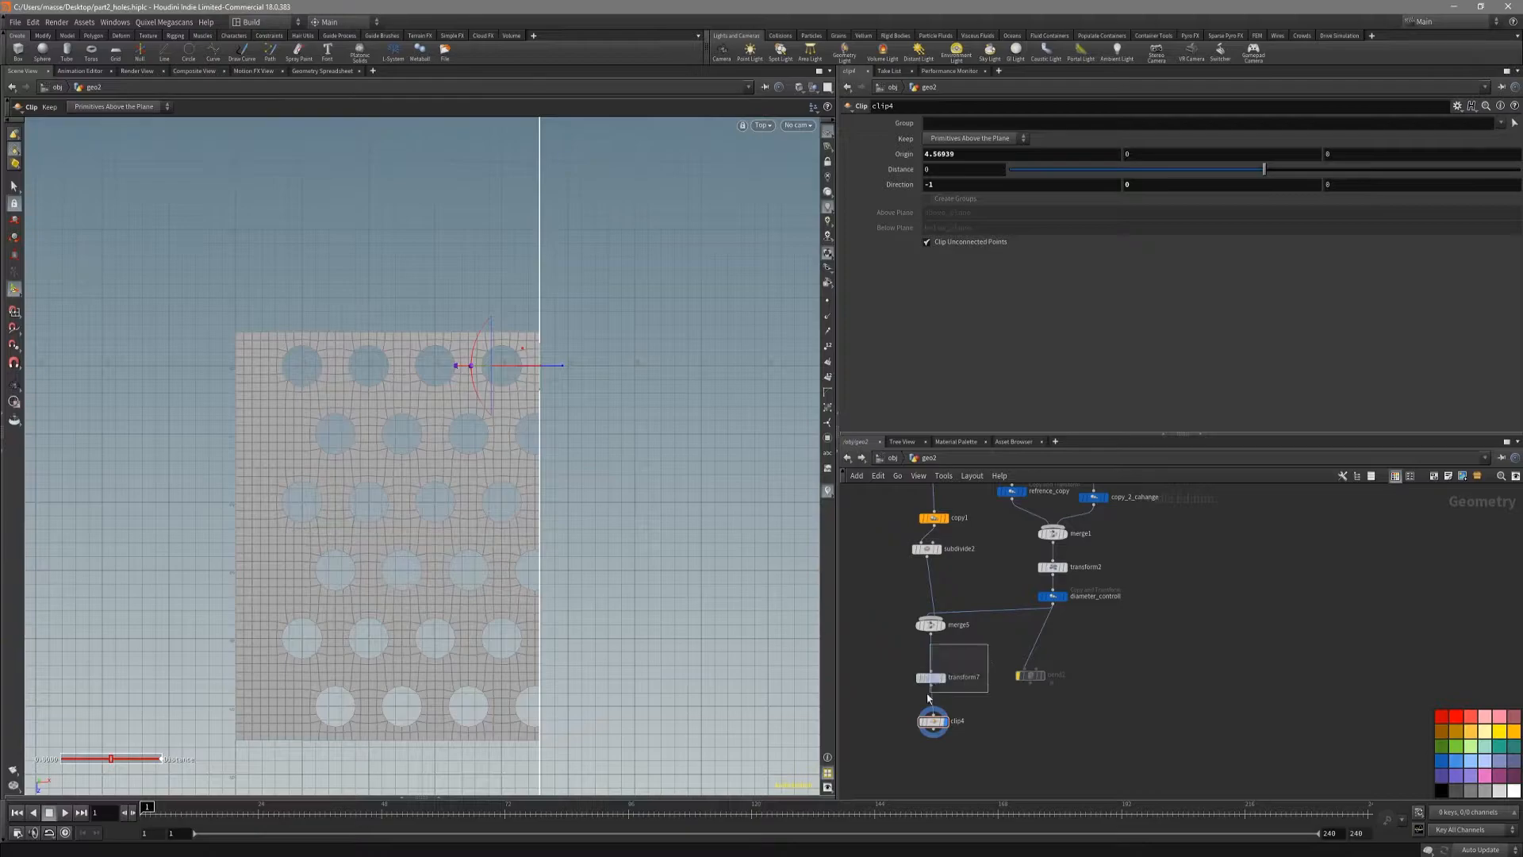
Step: Display transform7, check the sheet's uneven far edge, and set clip4's X origin to 5.5
{"action": "left_click", "coordinate": [944, 678]}
{"action": "middle_click_drag", "start_coordinate": [696, 605], "coordinate": [466, 616]}
{"action": "middle_click_drag", "start_coordinate": [480, 540], "coordinate": [414, 568]}
{"action": "scroll", "coordinate": [678, 445], "scroll_direction": "up", "scroll_amount": 5}
{"action": "scroll", "coordinate": [711, 427], "scroll_direction": "up", "scroll_amount": 3}
{"action": "key", "text": "Return"}
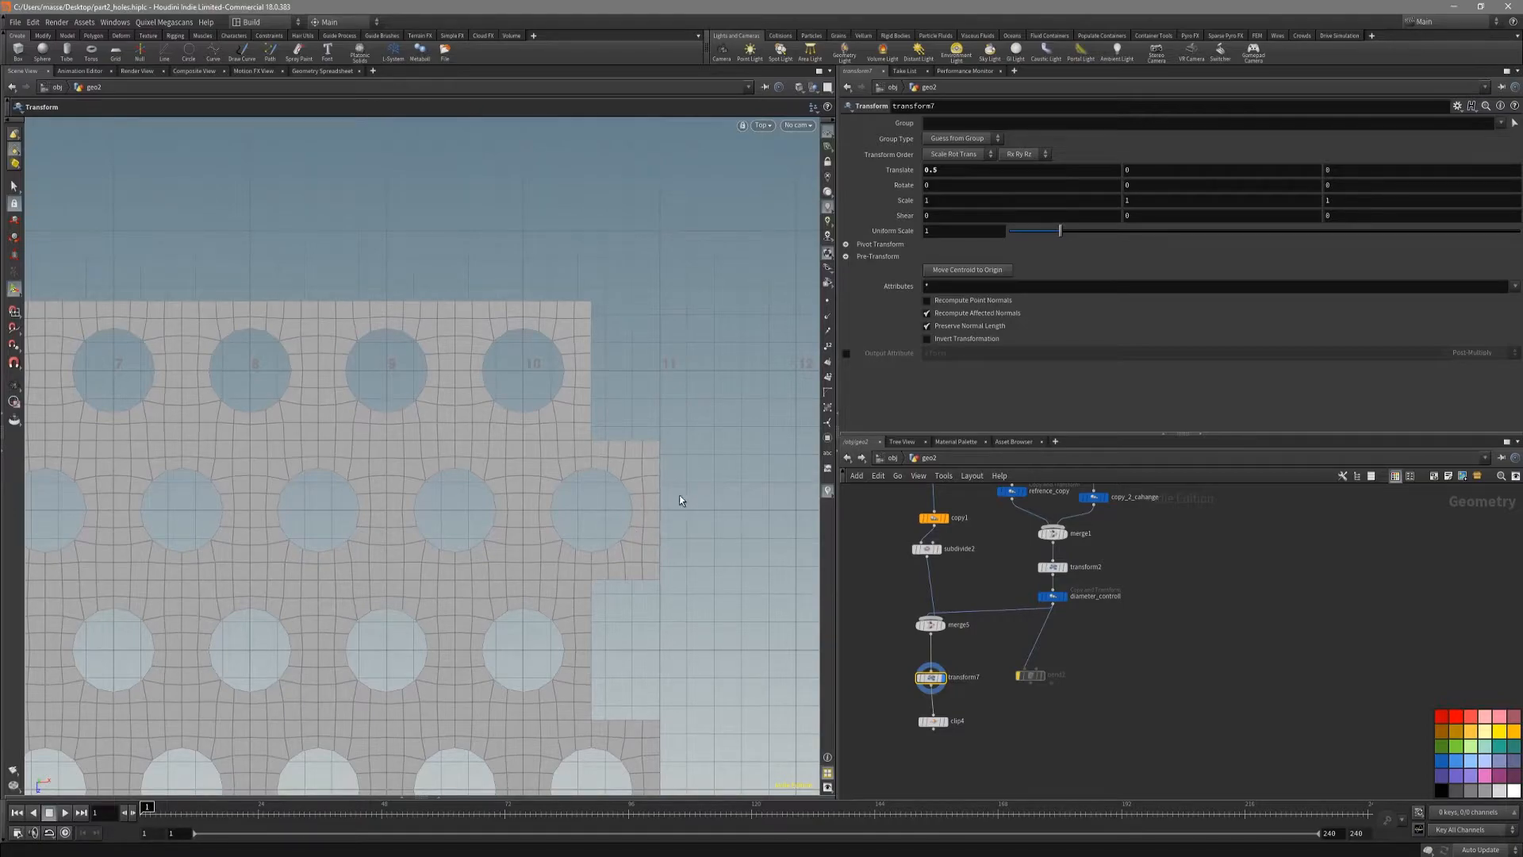
{"action": "scroll", "coordinate": [680, 500], "scroll_direction": "down", "scroll_amount": 3}
{"action": "left_click", "coordinate": [934, 721]}
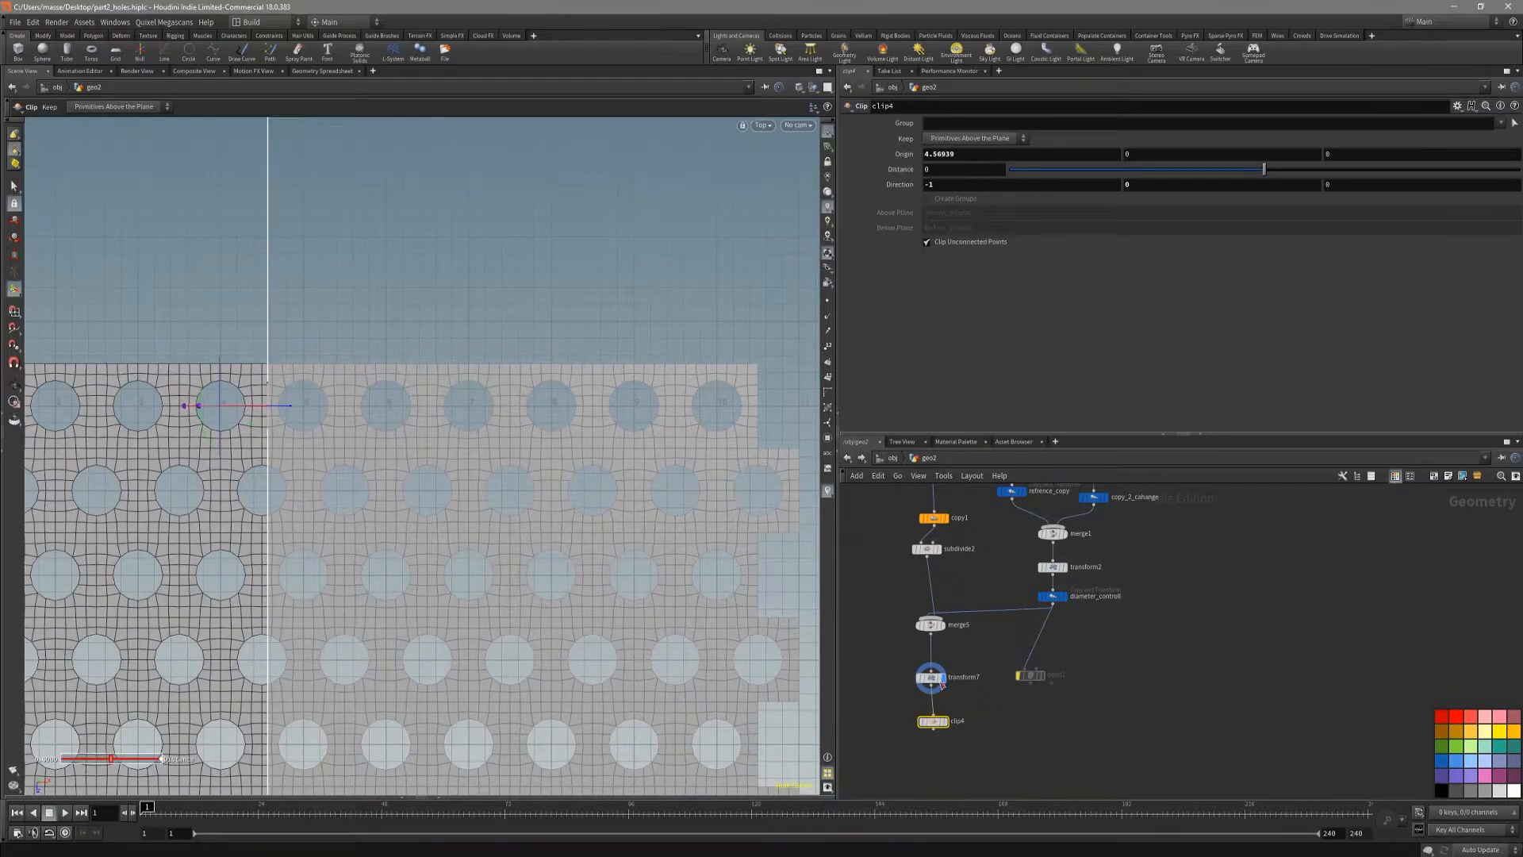
{"action": "left_click", "coordinate": [968, 155]}
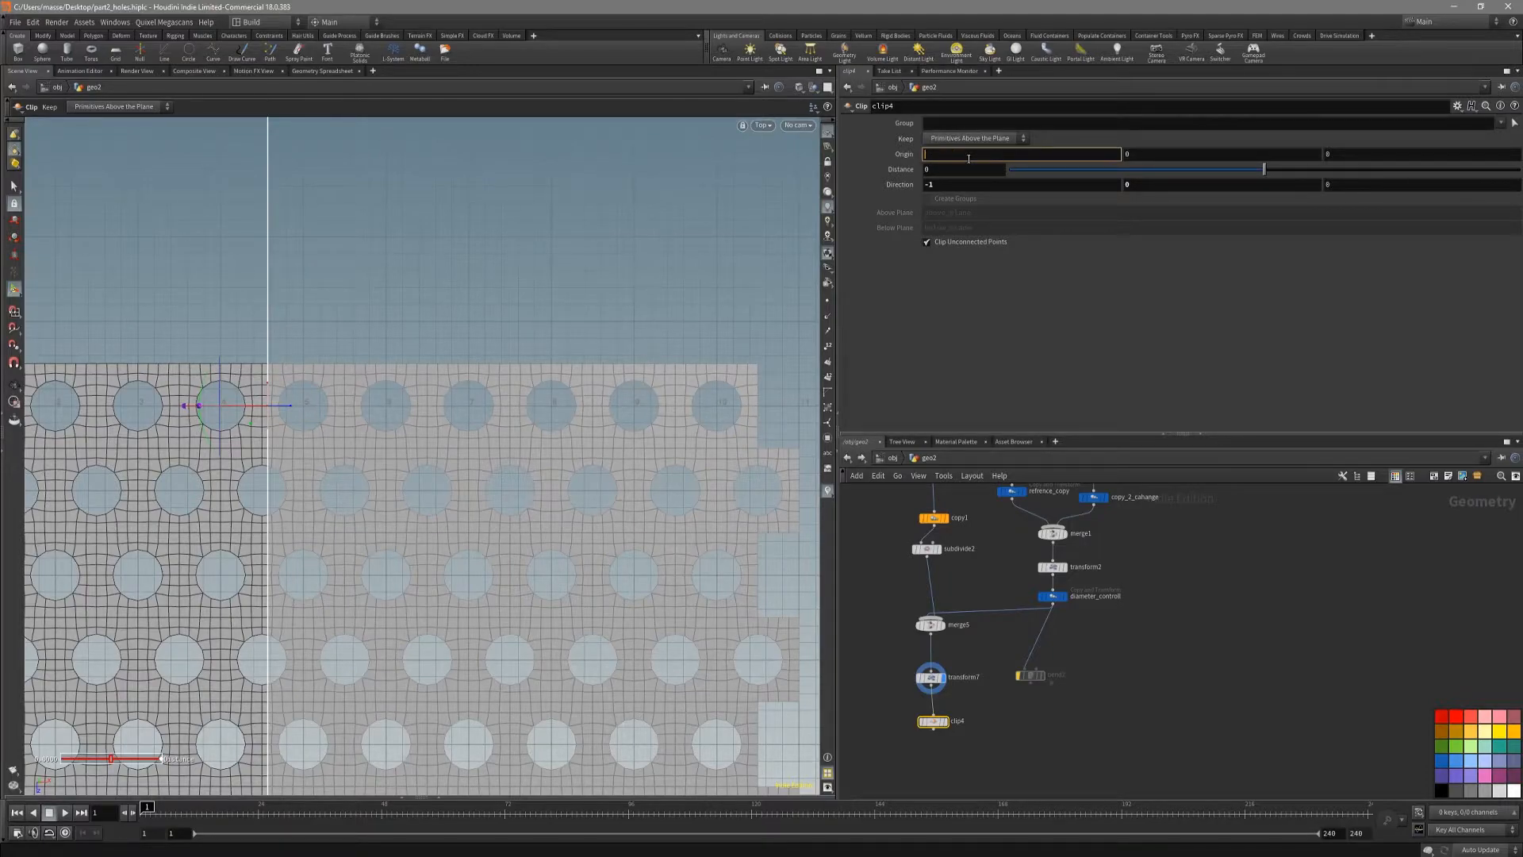
{"action": "type", "text": "5.5"}
{"action": "key", "text": "Return"}
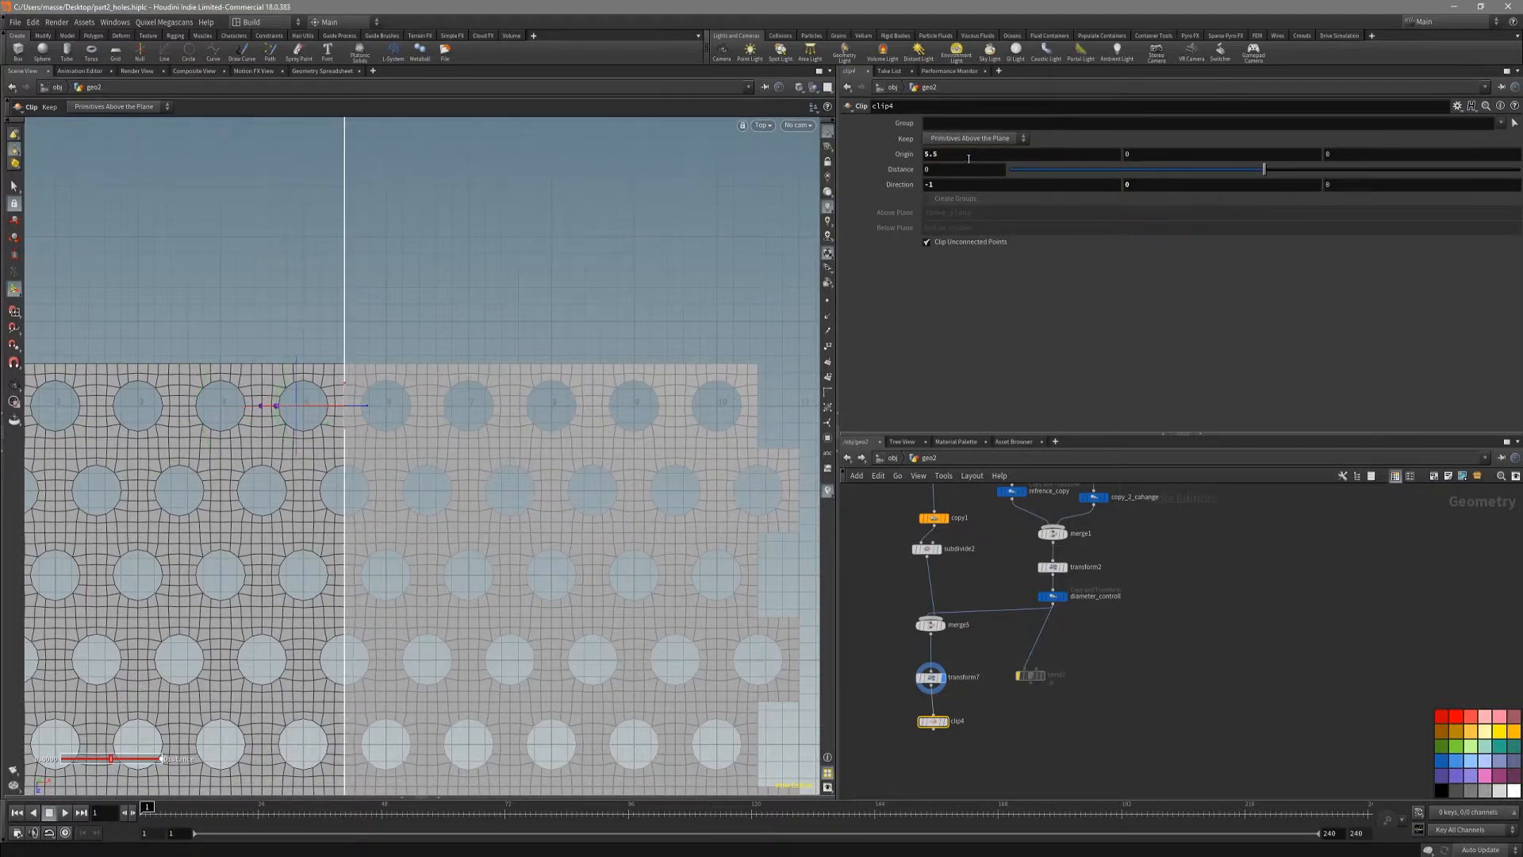
Step: Display clip4 to show the trimmed sheet and add a Mirror node after it, with mirror2 displayed
{"action": "middle_click_drag", "start_coordinate": [493, 475], "coordinate": [600, 348], "text": "alt"}
{"action": "scroll", "coordinate": [600, 348], "scroll_direction": "down", "scroll_amount": 3}
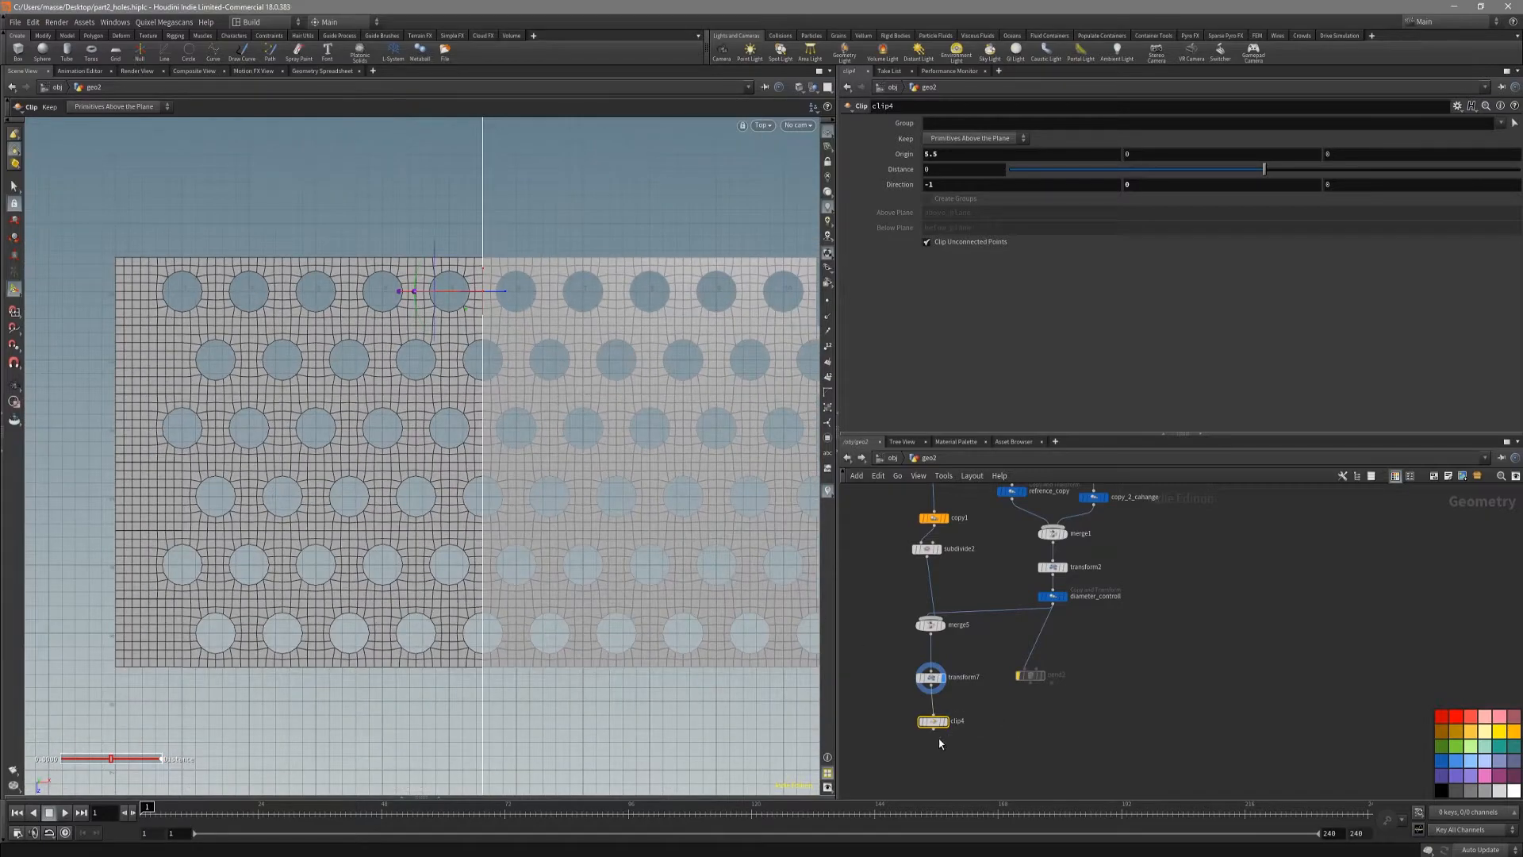
{"action": "left_click", "coordinate": [947, 721]}
{"action": "middle_click_drag", "start_coordinate": [941, 771], "coordinate": [968, 740]}
{"action": "key", "text": "Tab"}
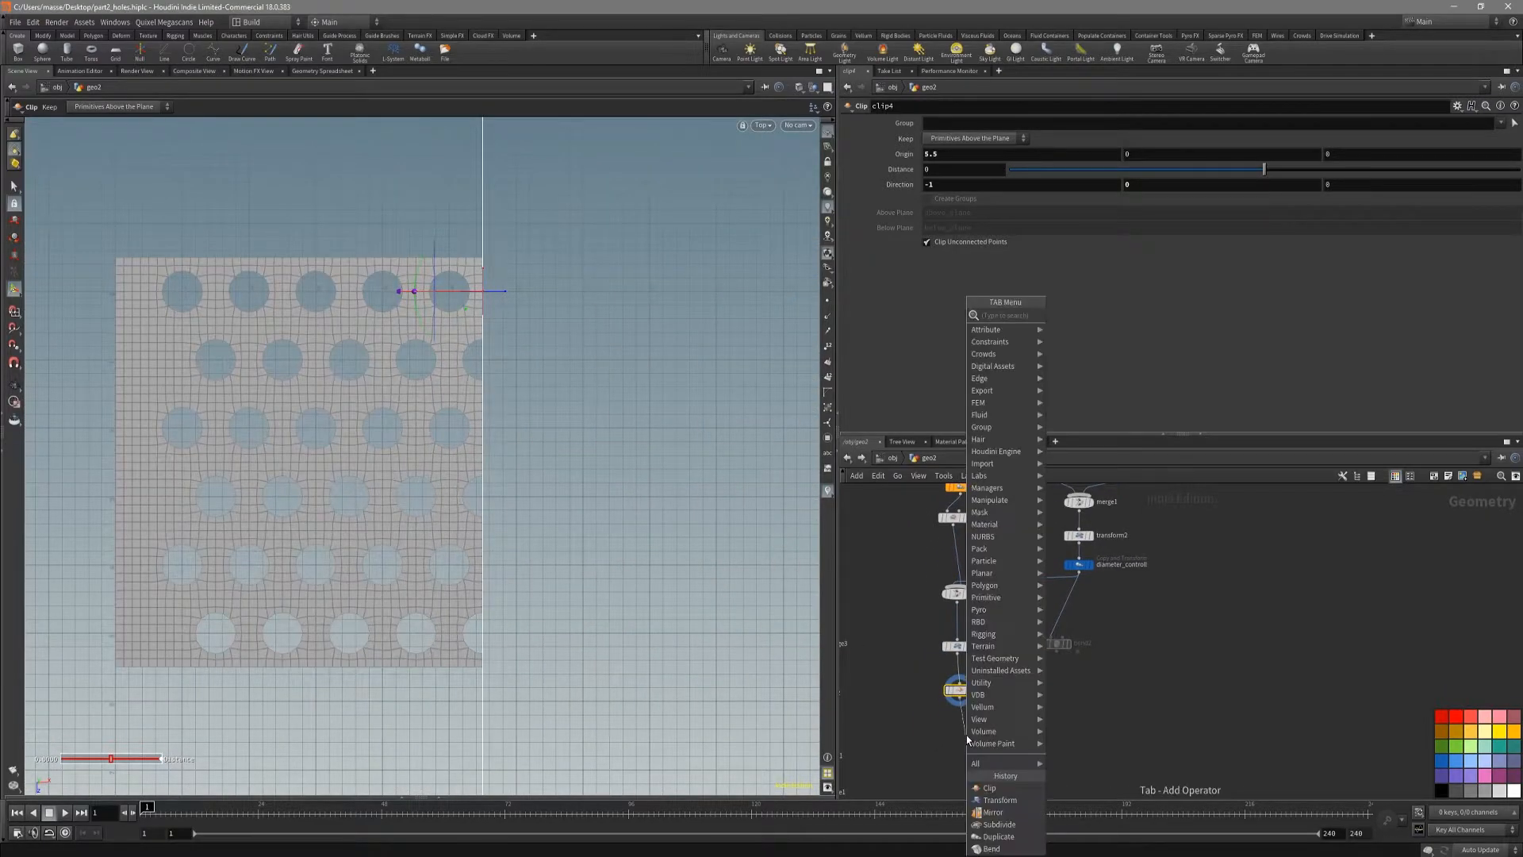
{"action": "type", "text": "mirror"}
{"action": "key", "text": "Return"}
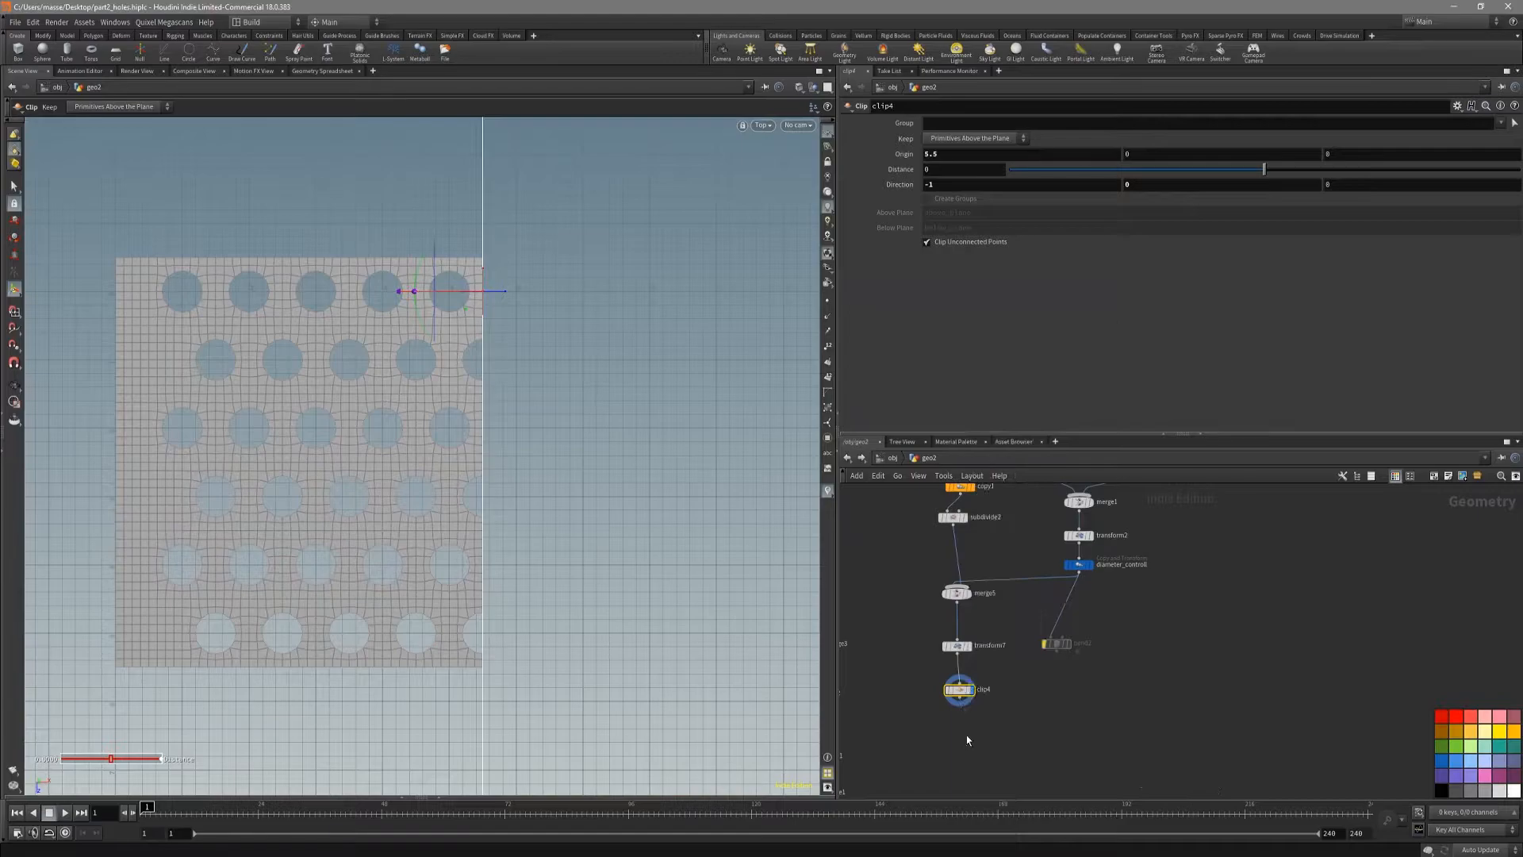
{"action": "left_click", "coordinate": [966, 735]}
{"action": "left_click", "coordinate": [977, 734]}
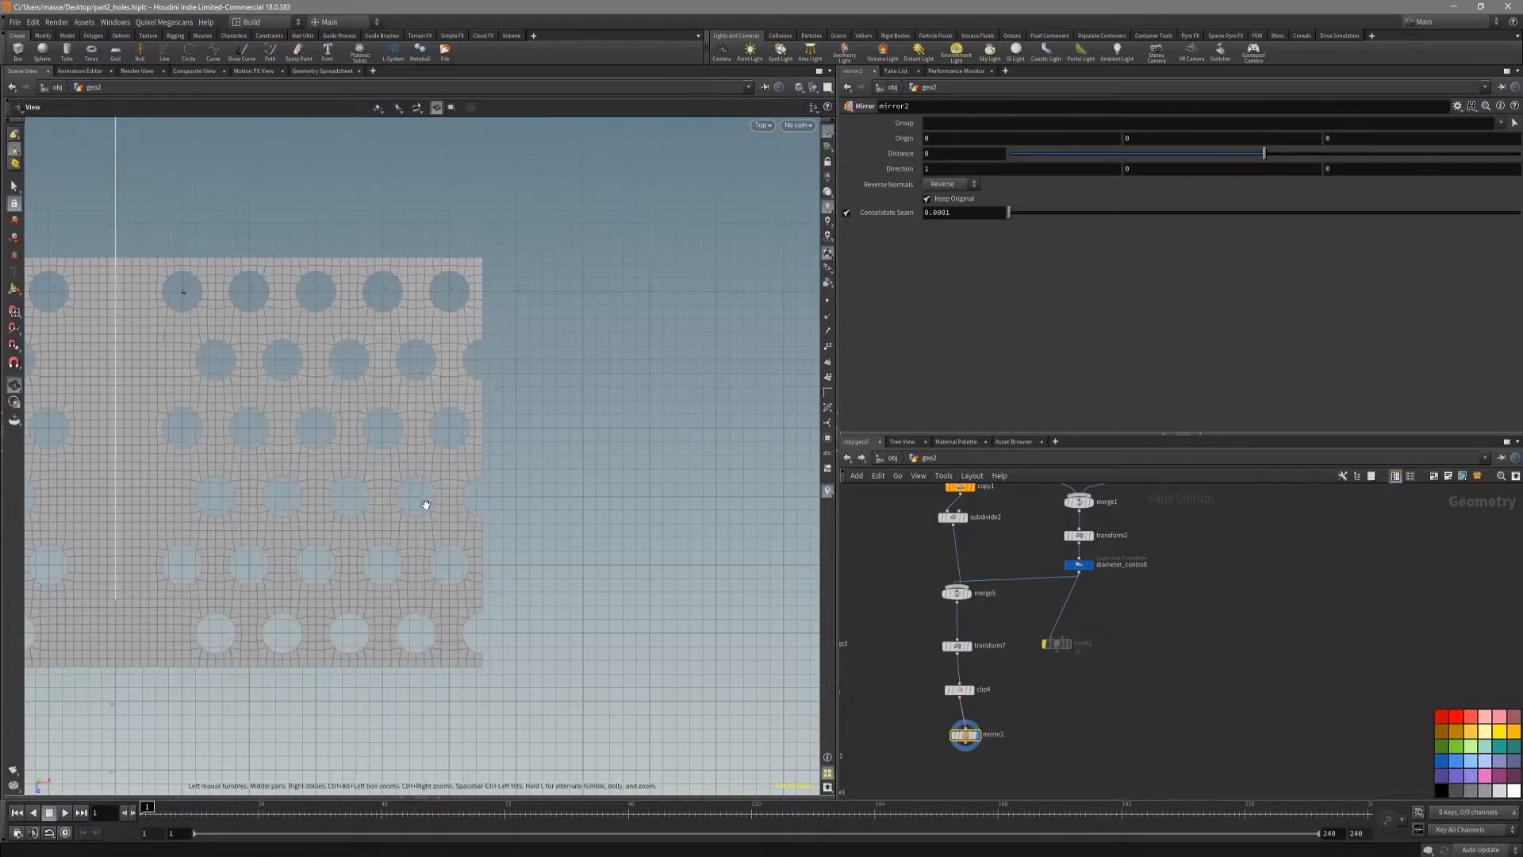
Step: Set mirror2's X origin to 5.5 so the sheet is mirrored across its clipped edge
{"action": "middle_click_drag", "start_coordinate": [424, 503], "coordinate": [617, 519], "text": "alt"}
{"action": "left_click_drag", "start_coordinate": [315, 315], "coordinate": [634, 316]}
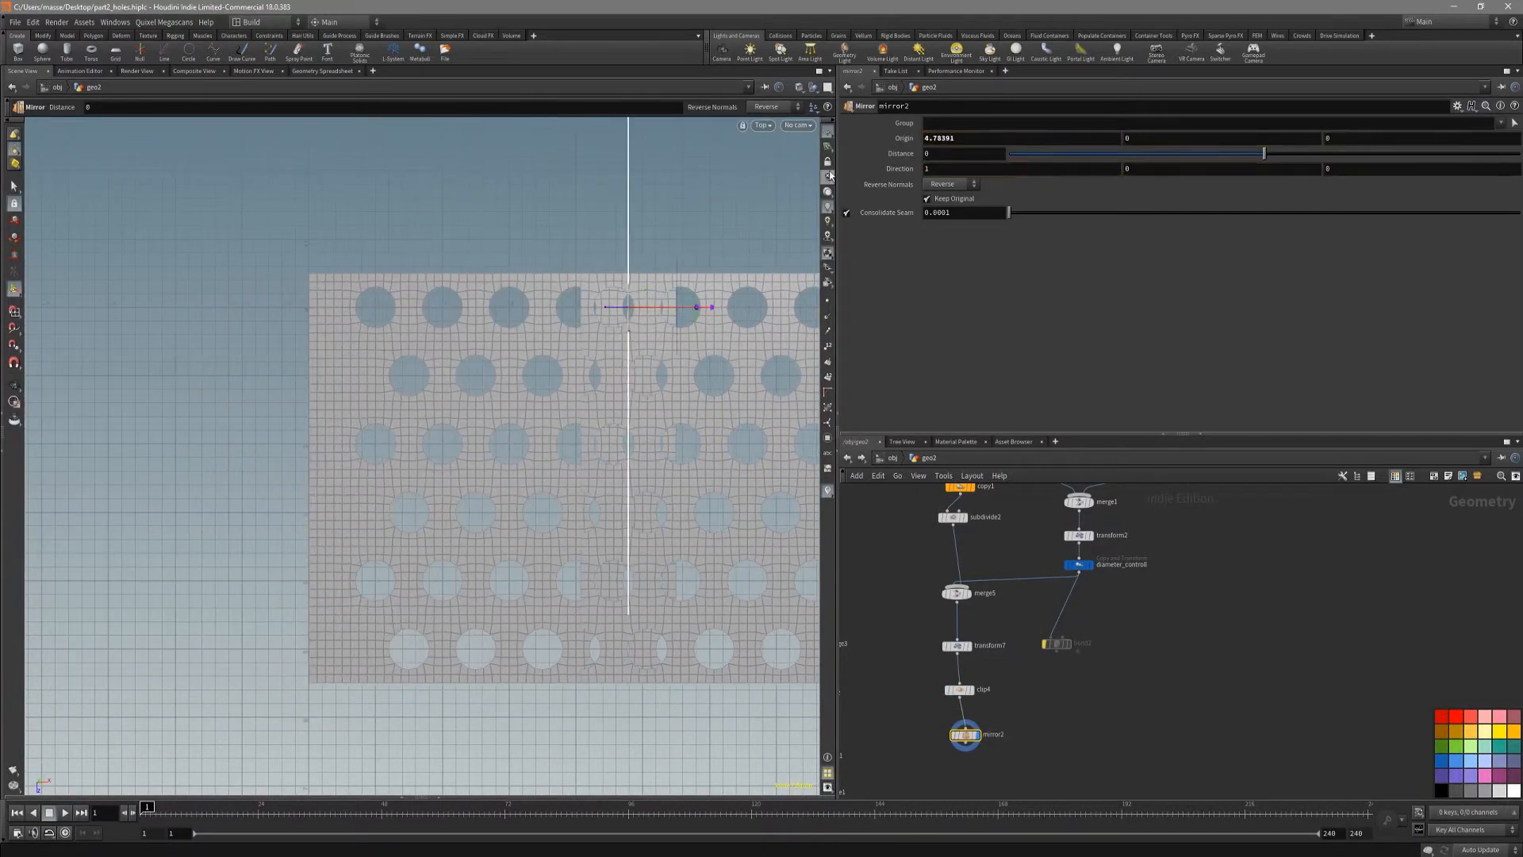
{"action": "double_click", "coordinate": [992, 140]}
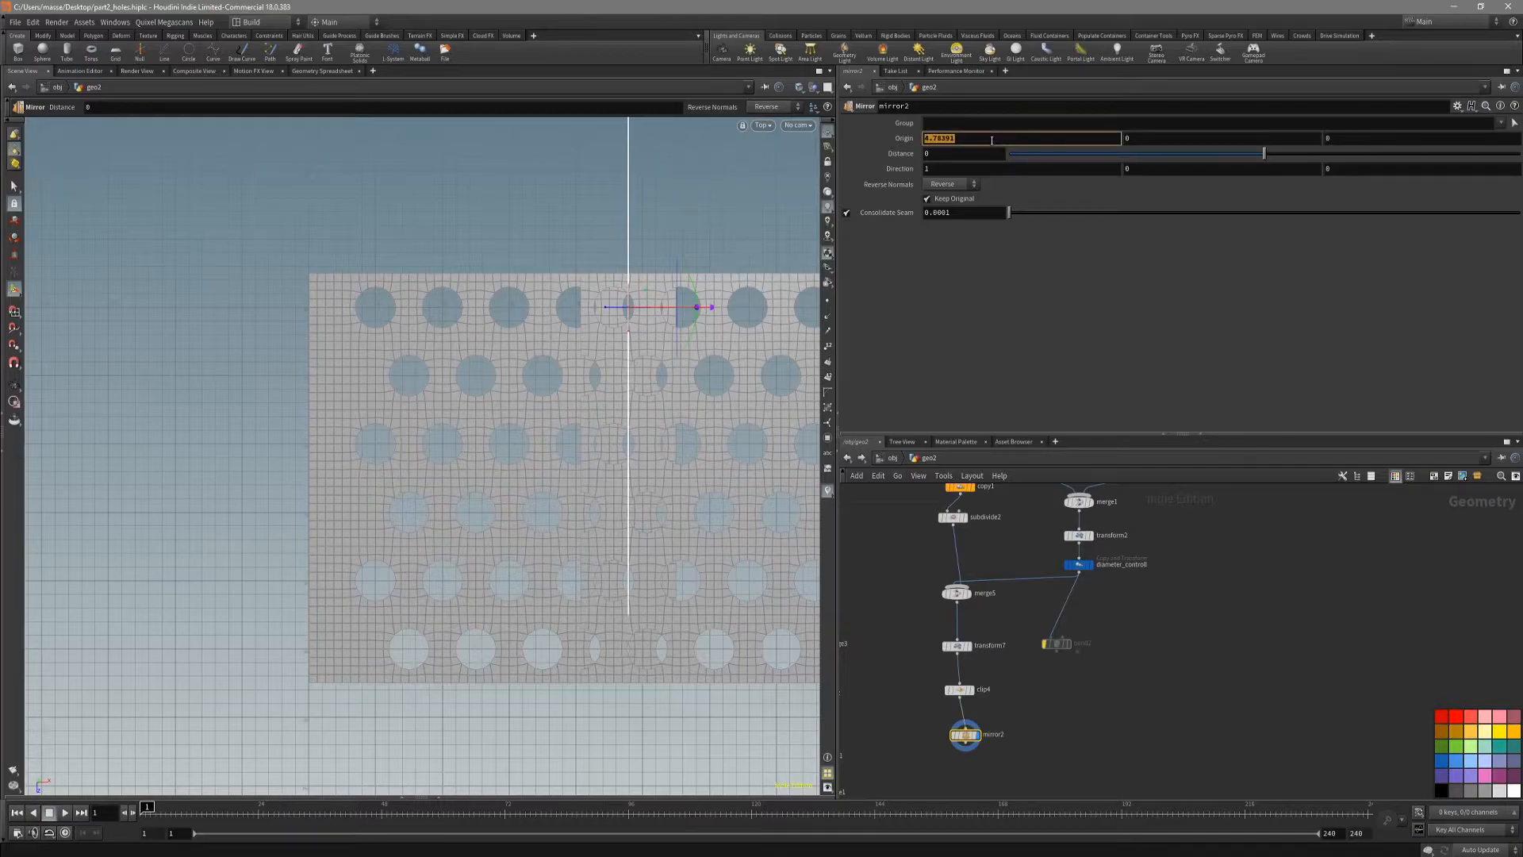
{"action": "type", "text": "5.5"}
{"action": "key", "text": "Return"}
{"action": "middle_click_drag", "start_coordinate": [685, 367], "coordinate": [515, 409], "text": "alt"}
{"action": "middle_click_drag", "start_coordinate": [642, 435], "coordinate": [560, 437], "text": "alt"}
{"action": "right_click_drag", "start_coordinate": [560, 437], "coordinate": [520, 438], "text": "alt"}
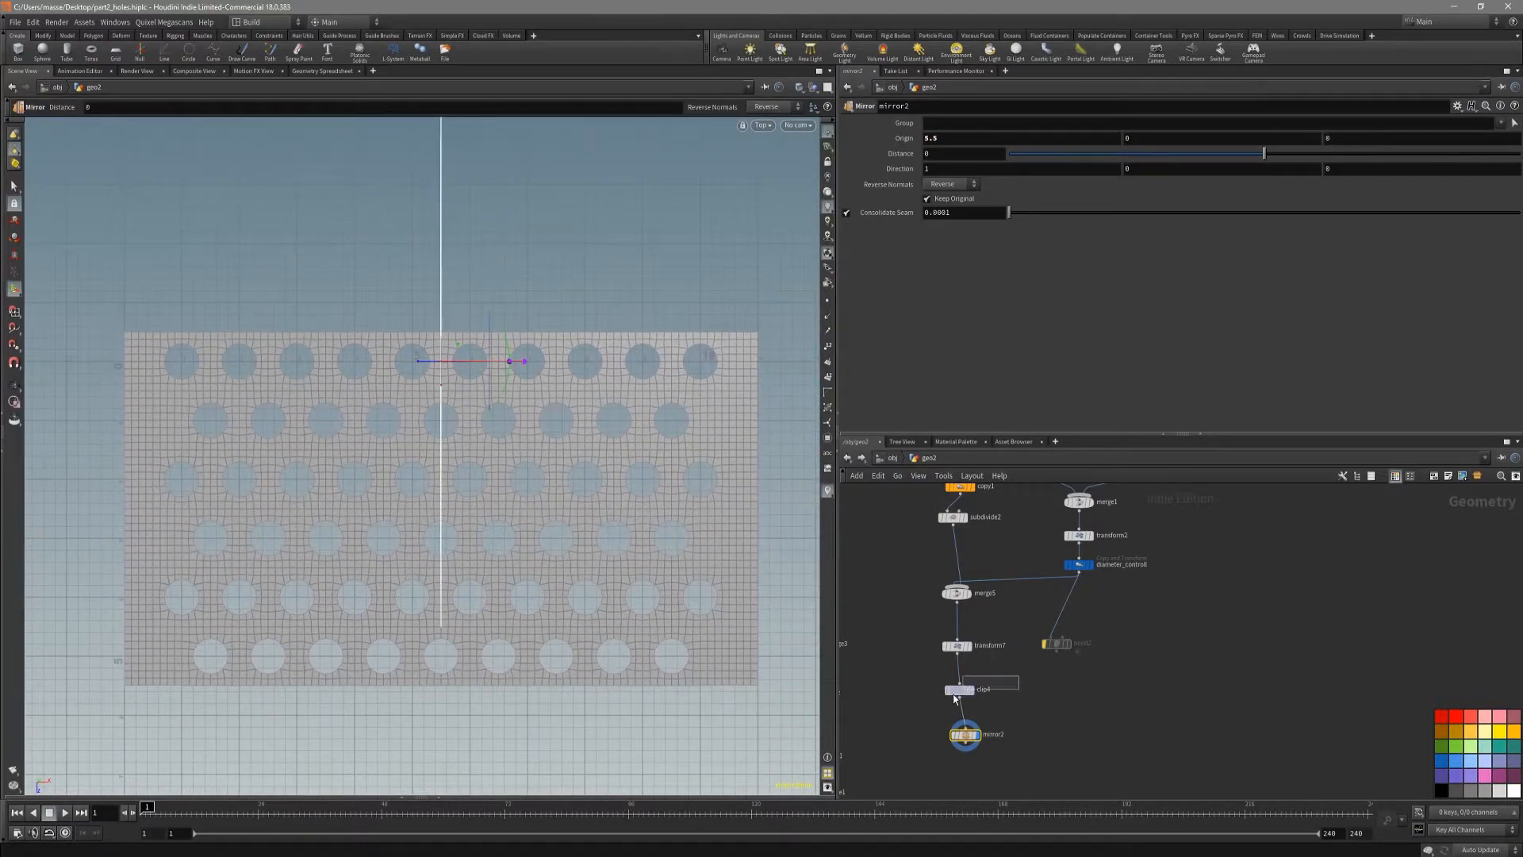
{"action": "key", "text": "Escape"}
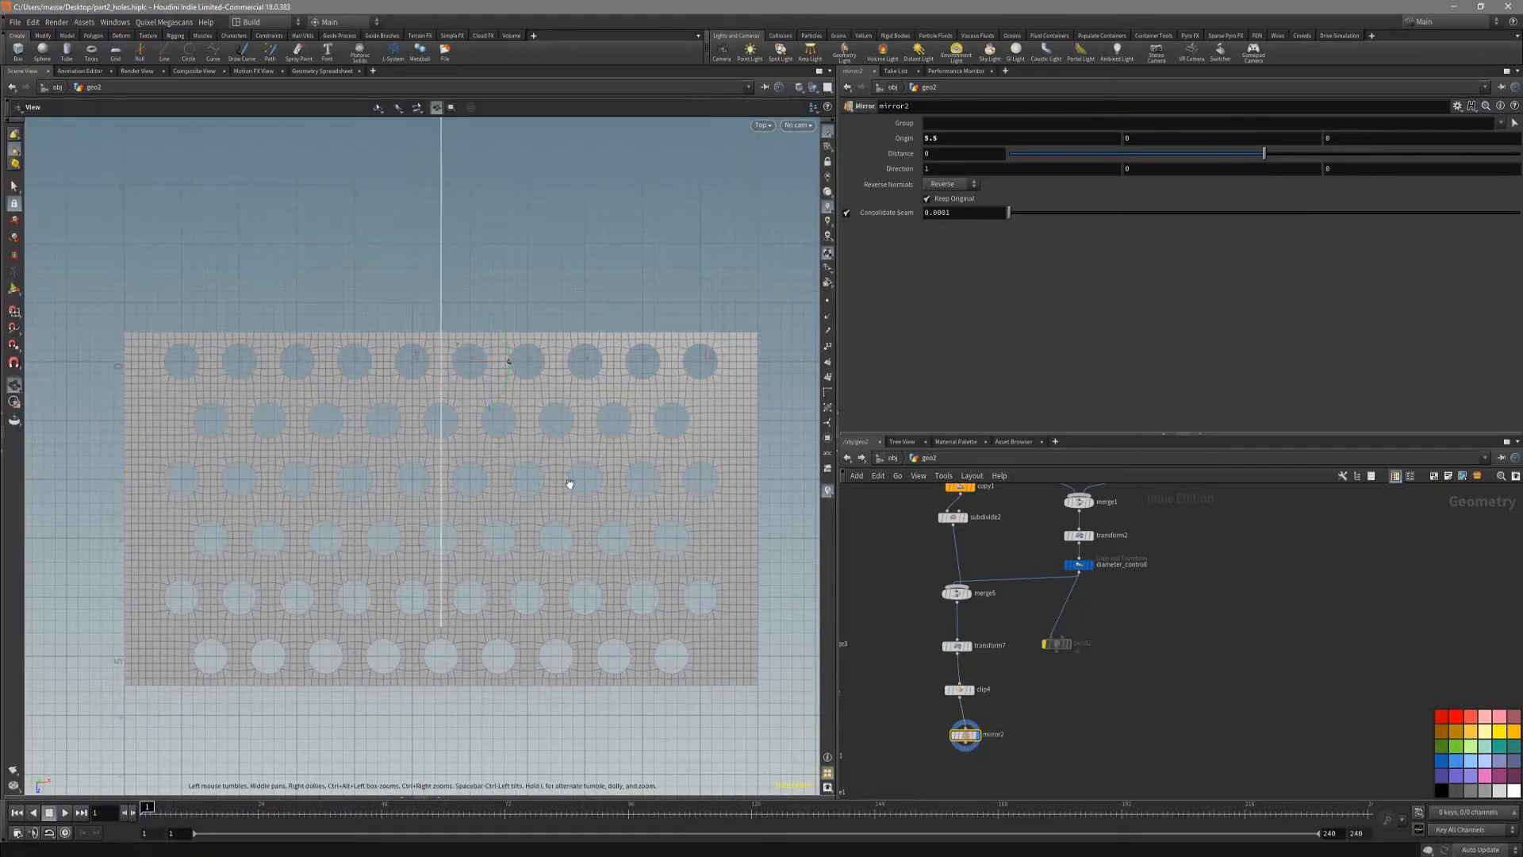
Step: Try 11 and 13 copies in diameter_controll to test the mirrored sheet's width, and restore the total number to 10
{"action": "left_click", "coordinate": [1079, 564]}
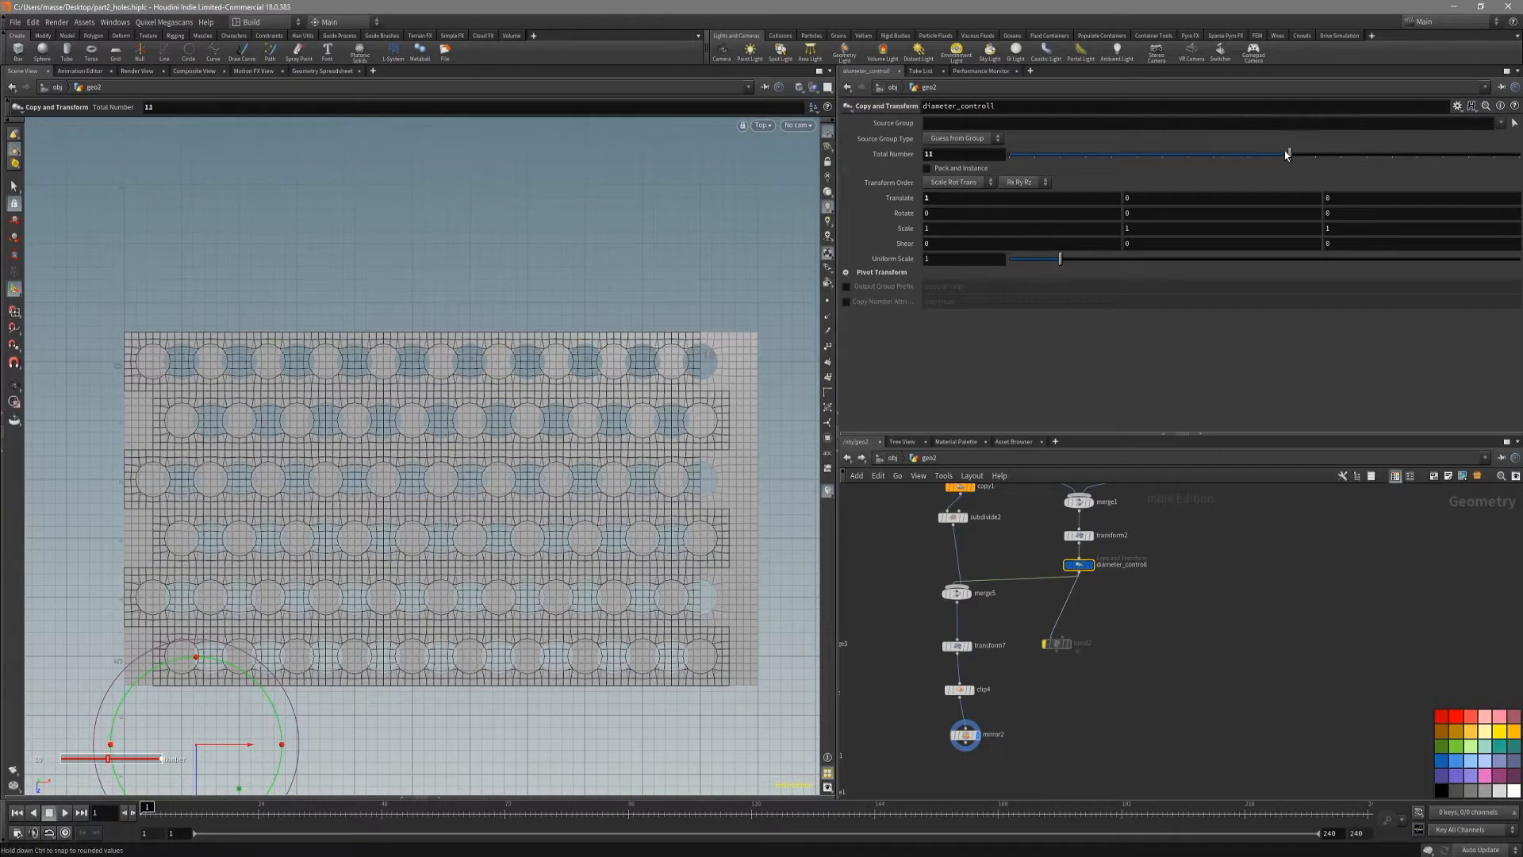
{"action": "left_click_drag", "start_coordinate": [1264, 153], "coordinate": [1340, 153]}
{"action": "left_click", "coordinate": [969, 736]}
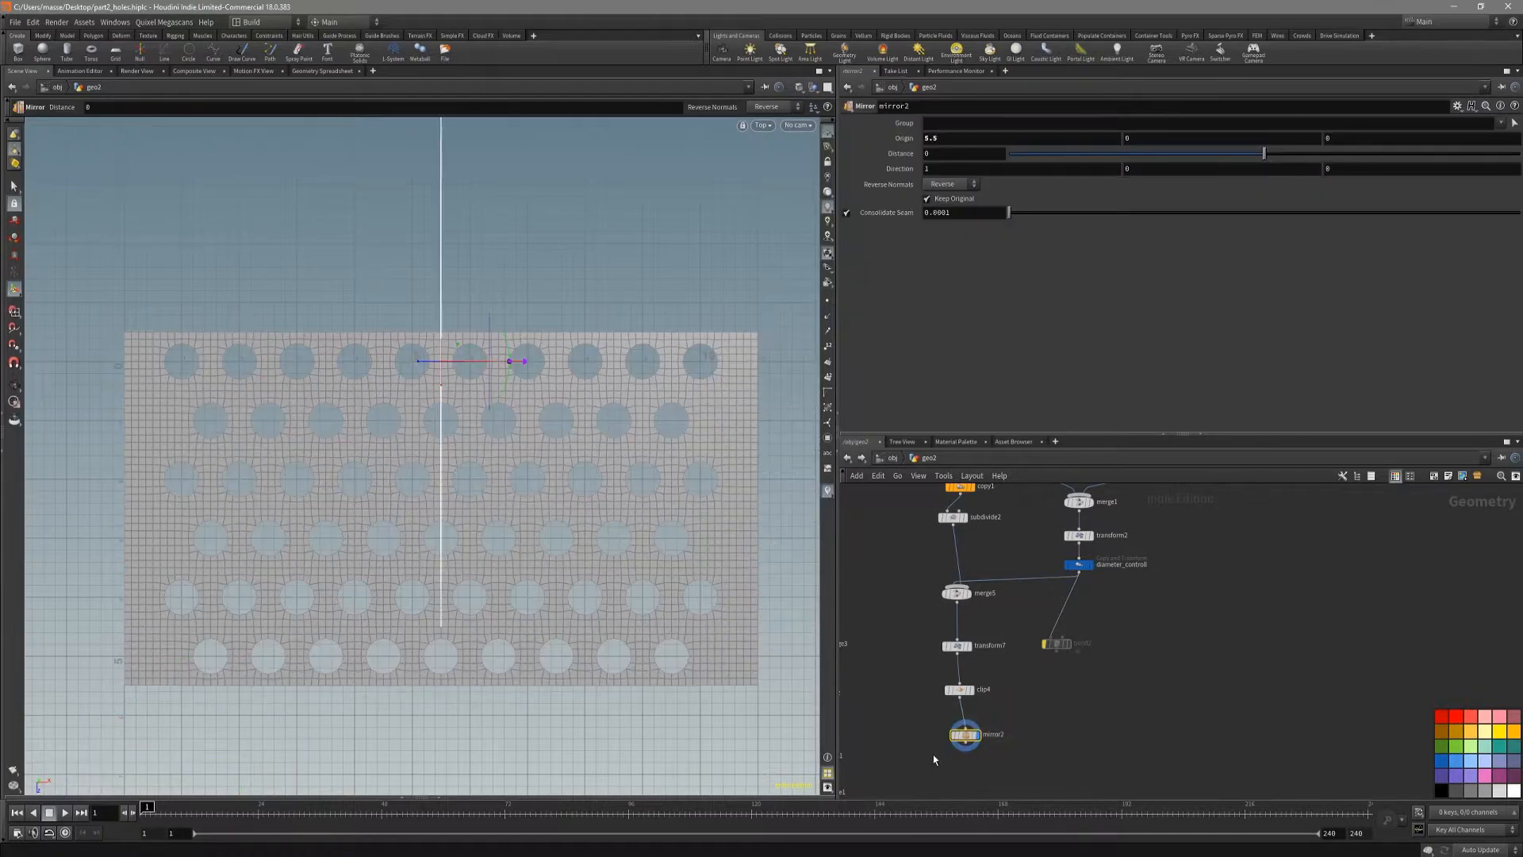
{"action": "key", "text": "Return"}
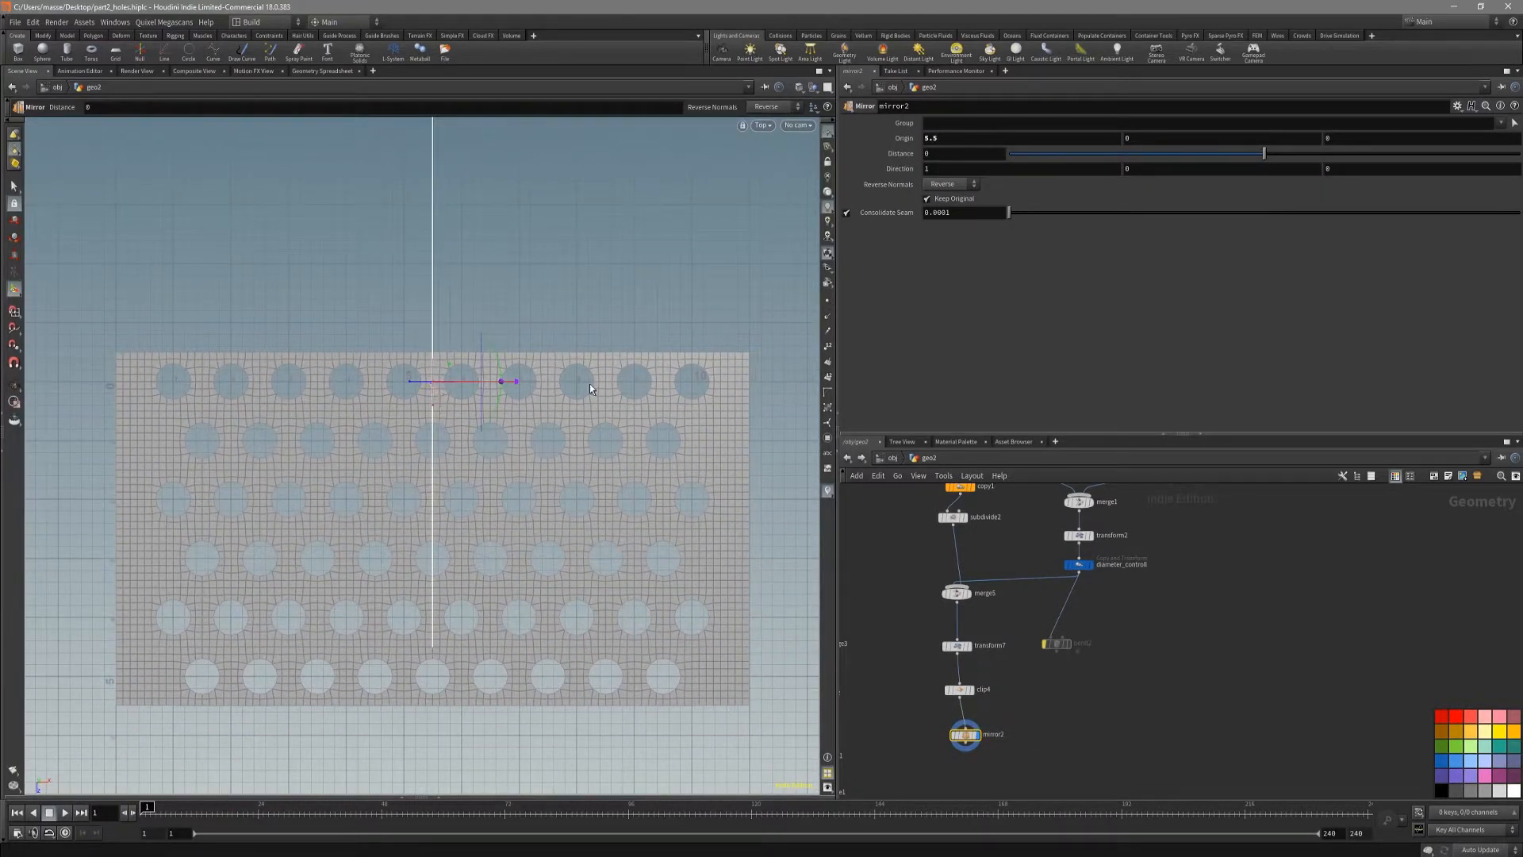
{"action": "middle_click_drag", "start_coordinate": [626, 527], "coordinate": [647, 543], "text": "alt"}
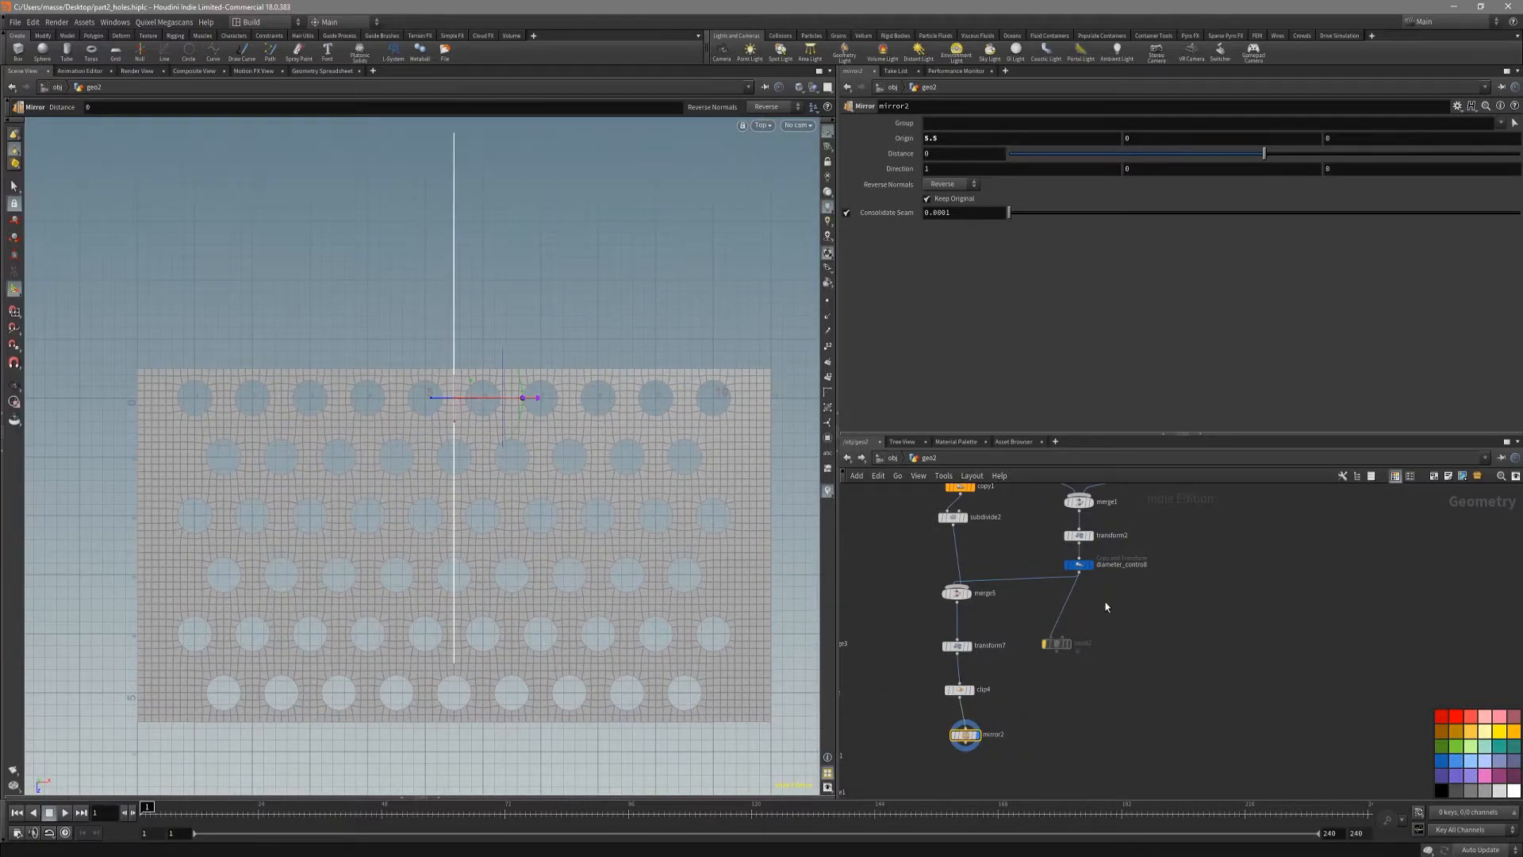
{"action": "left_click", "coordinate": [1076, 565]}
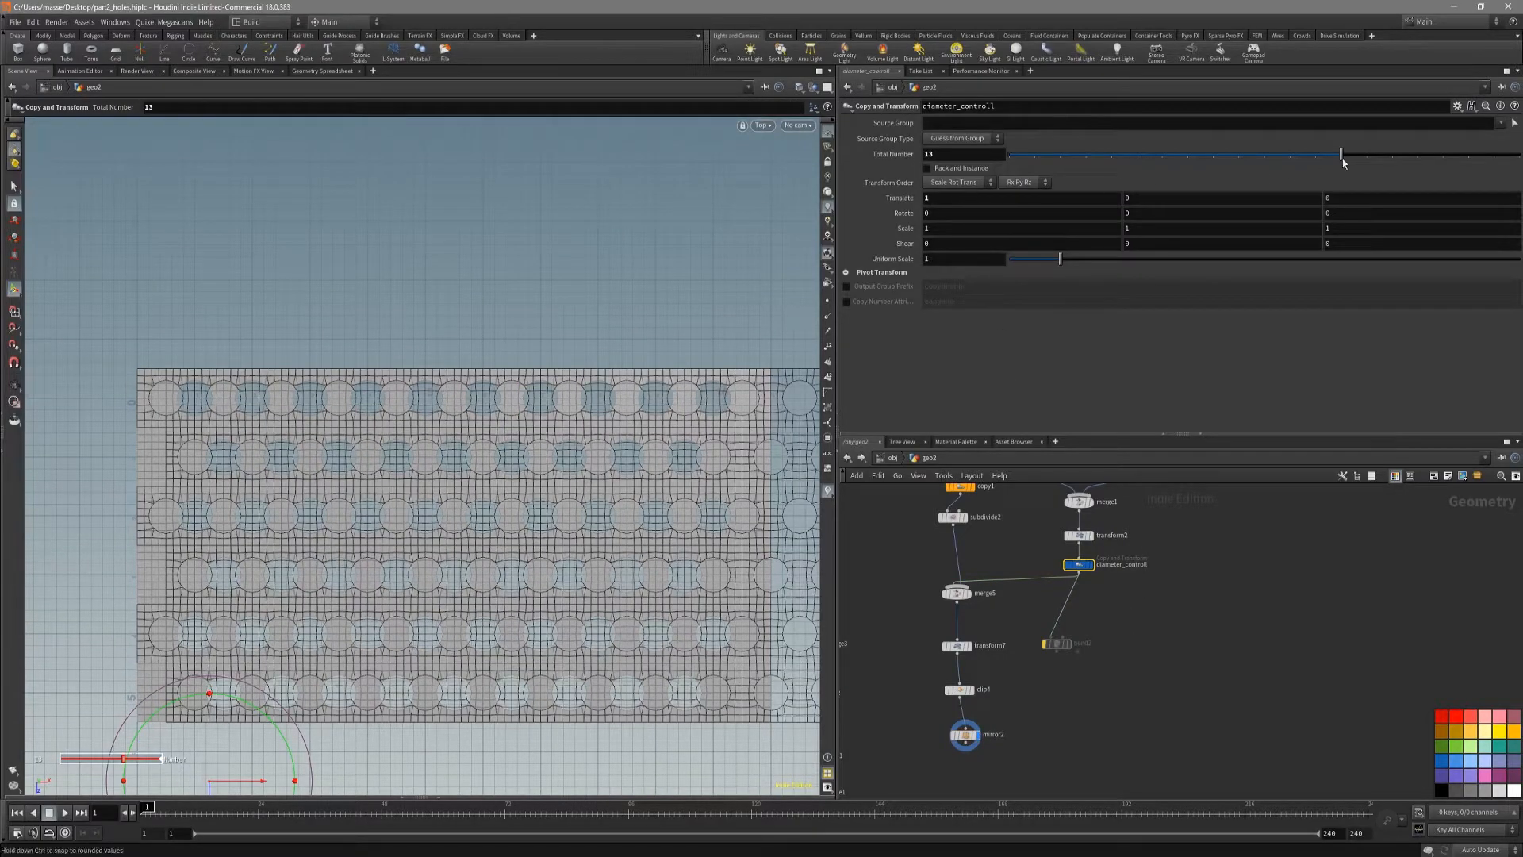
{"action": "left_click_drag", "start_coordinate": [1303, 159], "coordinate": [1263, 159]}
Step: Copy diameter_controll's Total Number parameter, then select and display clip4
{"action": "left_click", "coordinate": [971, 152]}
{"action": "right_click", "coordinate": [972, 152]}
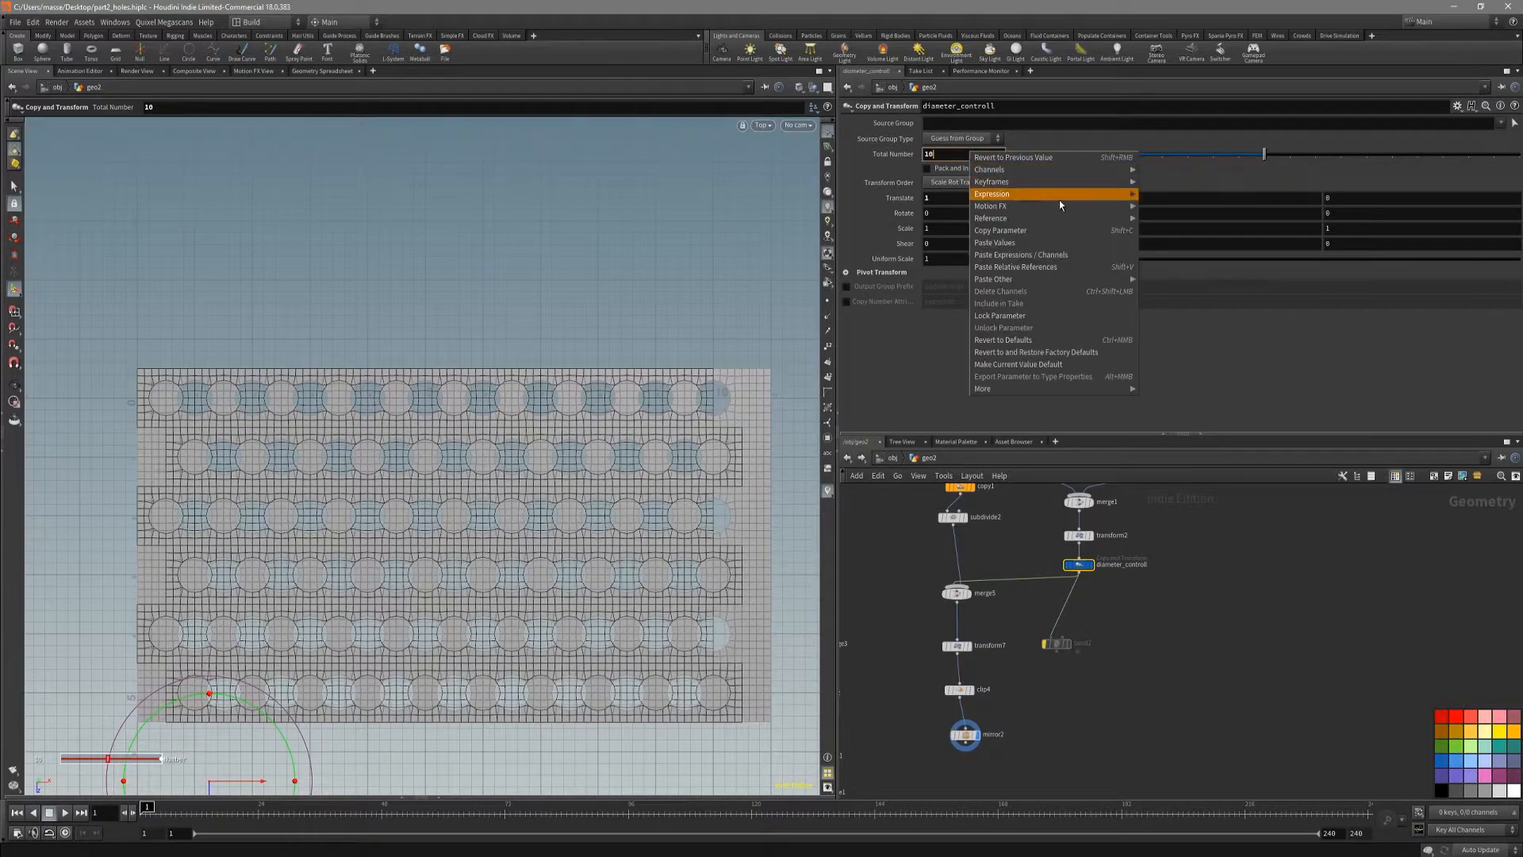
{"action": "left_click", "coordinate": [1064, 229]}
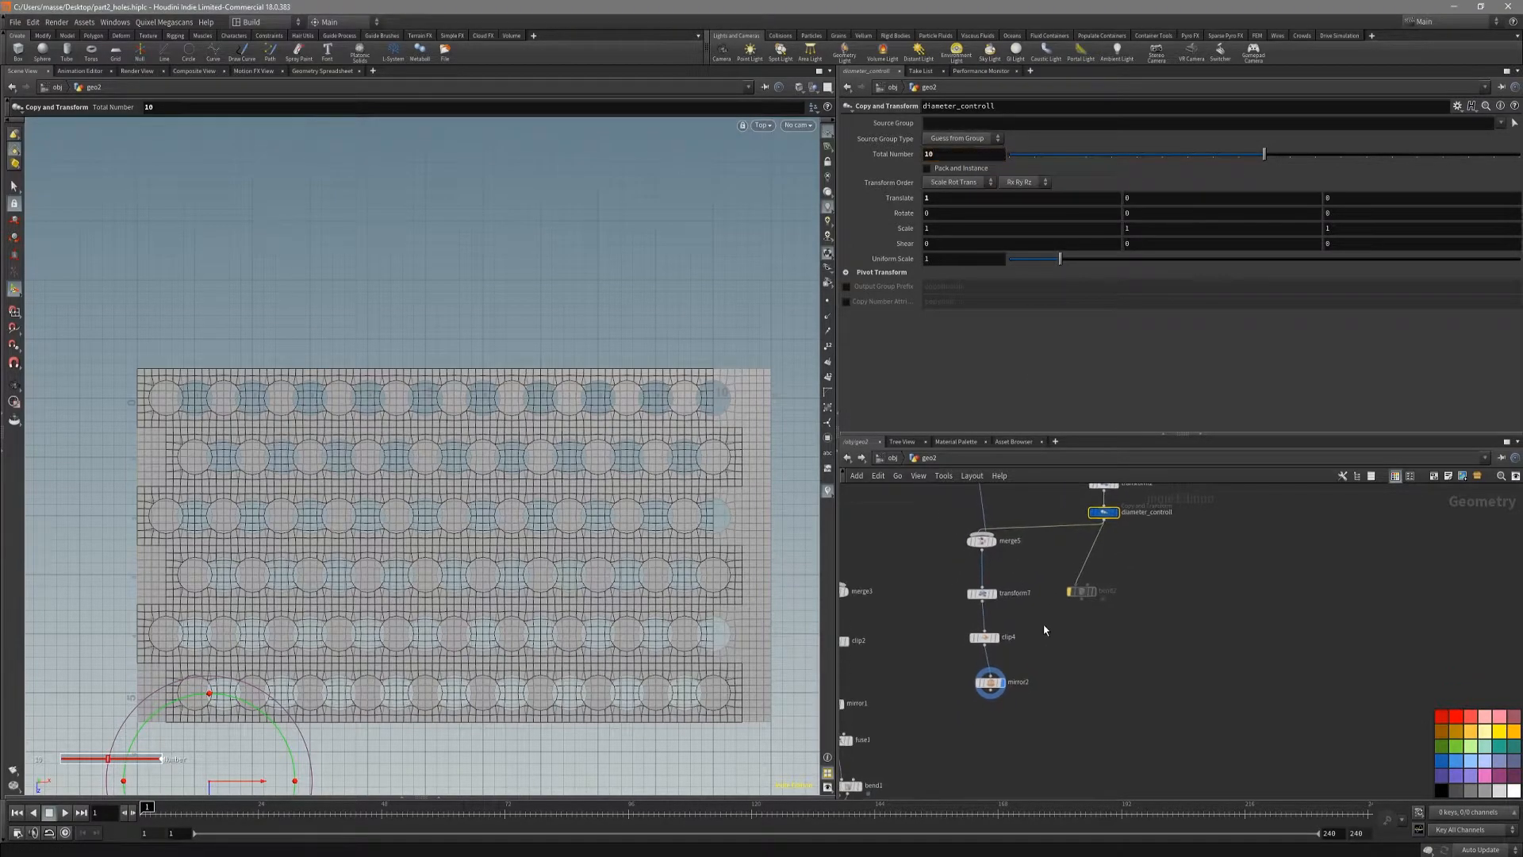
{"action": "scroll", "coordinate": [1013, 676], "scroll_direction": "up", "scroll_amount": 3}
{"action": "left_click", "coordinate": [970, 634]}
{"action": "middle_click_drag", "start_coordinate": [587, 544], "coordinate": [688, 574], "text": "alt"}
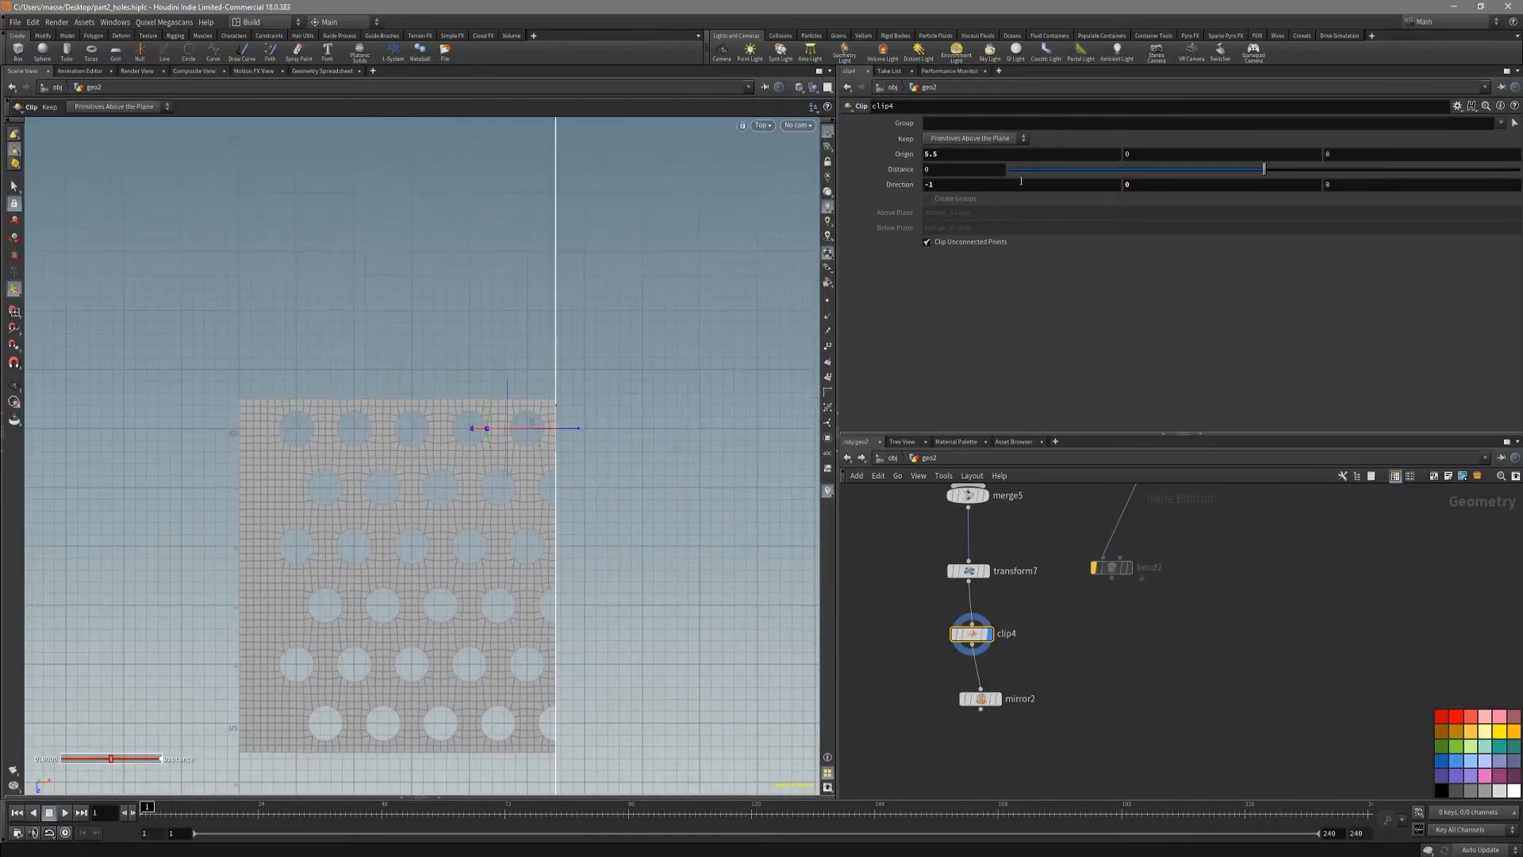
{"action": "middle_click_drag", "start_coordinate": [662, 430], "coordinate": [704, 402], "text": "alt"}
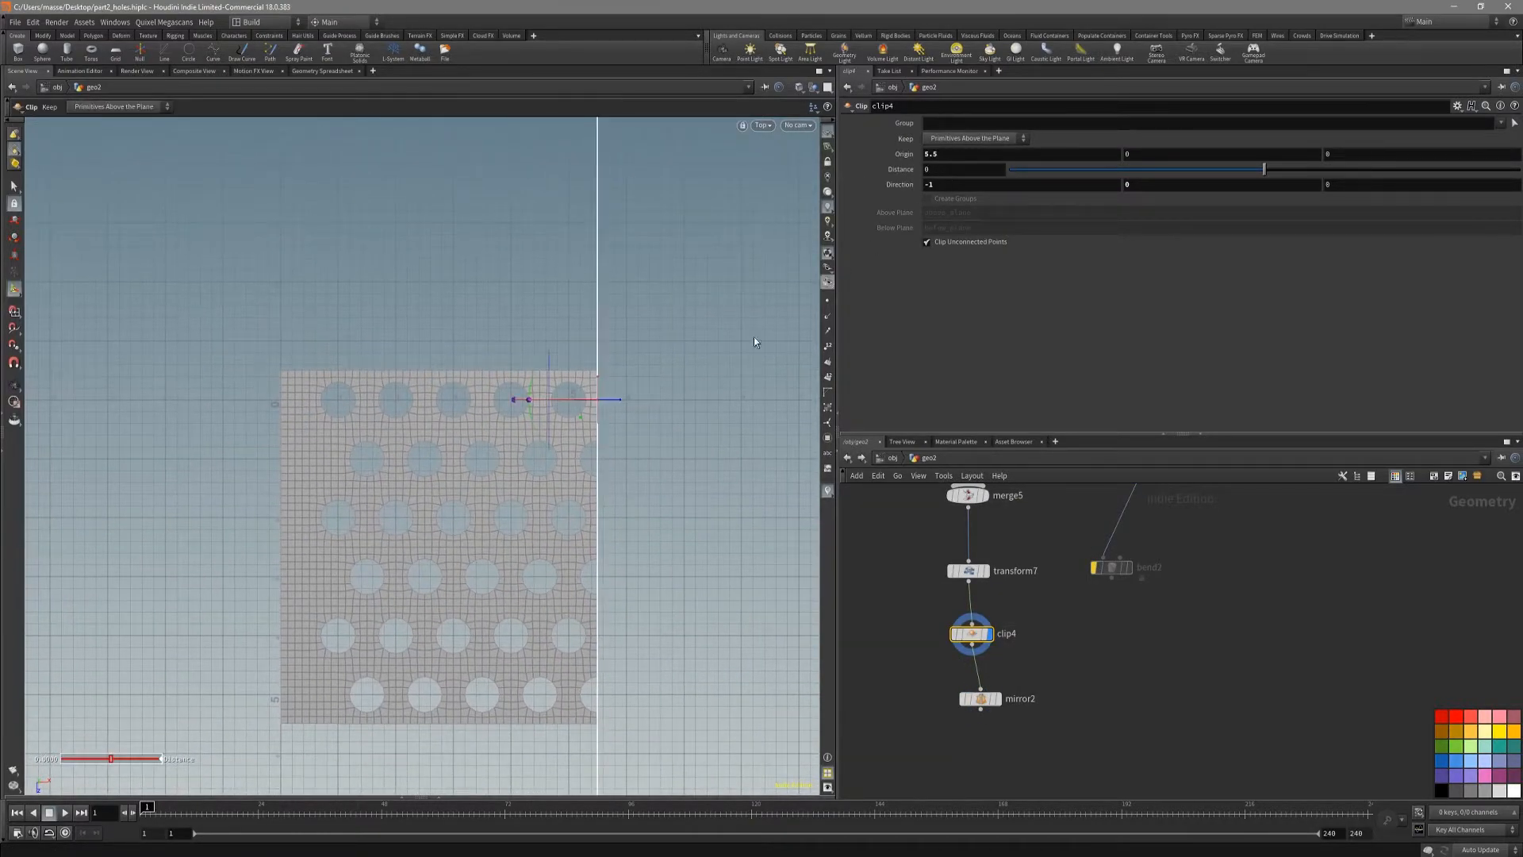
Step: Link clip4's X origin to the copied Total Number parameter of diameter_controll as a relative reference
{"action": "left_click", "coordinate": [960, 155]}
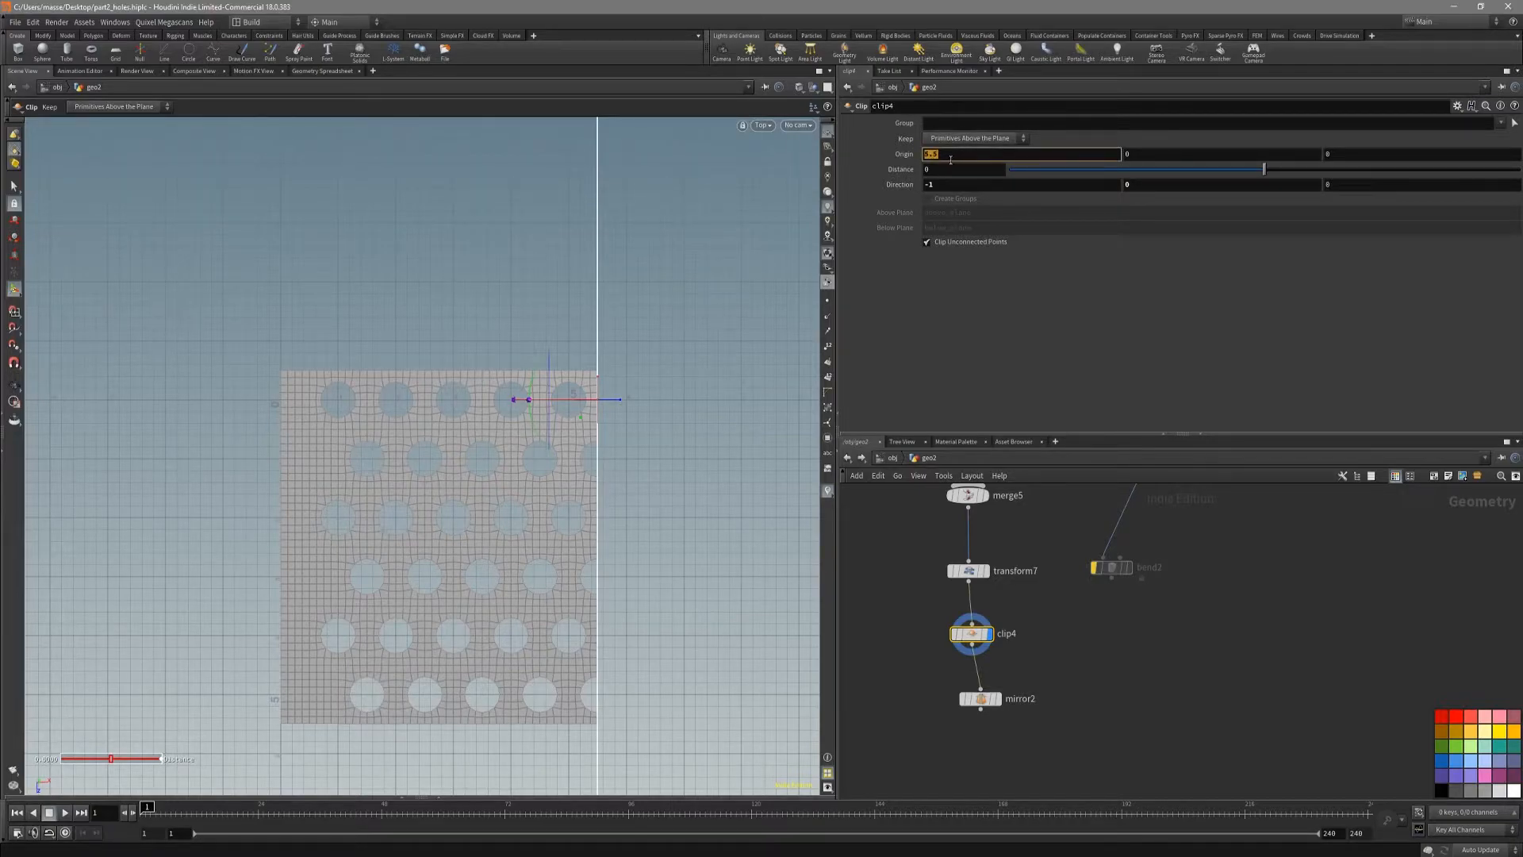
{"action": "type", "text": "ch(\"../diameter_controll/ncy\")"}
{"action": "key", "text": "Return"}
{"action": "left_click", "coordinate": [905, 155]}
{"action": "left_click", "coordinate": [958, 155]}
{"action": "left_click", "coordinate": [668, 314]}
{"action": "middle_click_drag", "start_coordinate": [729, 463], "coordinate": [640, 435], "text": "alt"}
Step: Change clip4's X origin expression to (ch("../diameter_controll/ncy") + 1) / 2 and check the cut through the sheet
{"action": "left_click", "coordinate": [972, 155]}
{"action": "left_click", "coordinate": [905, 154]}
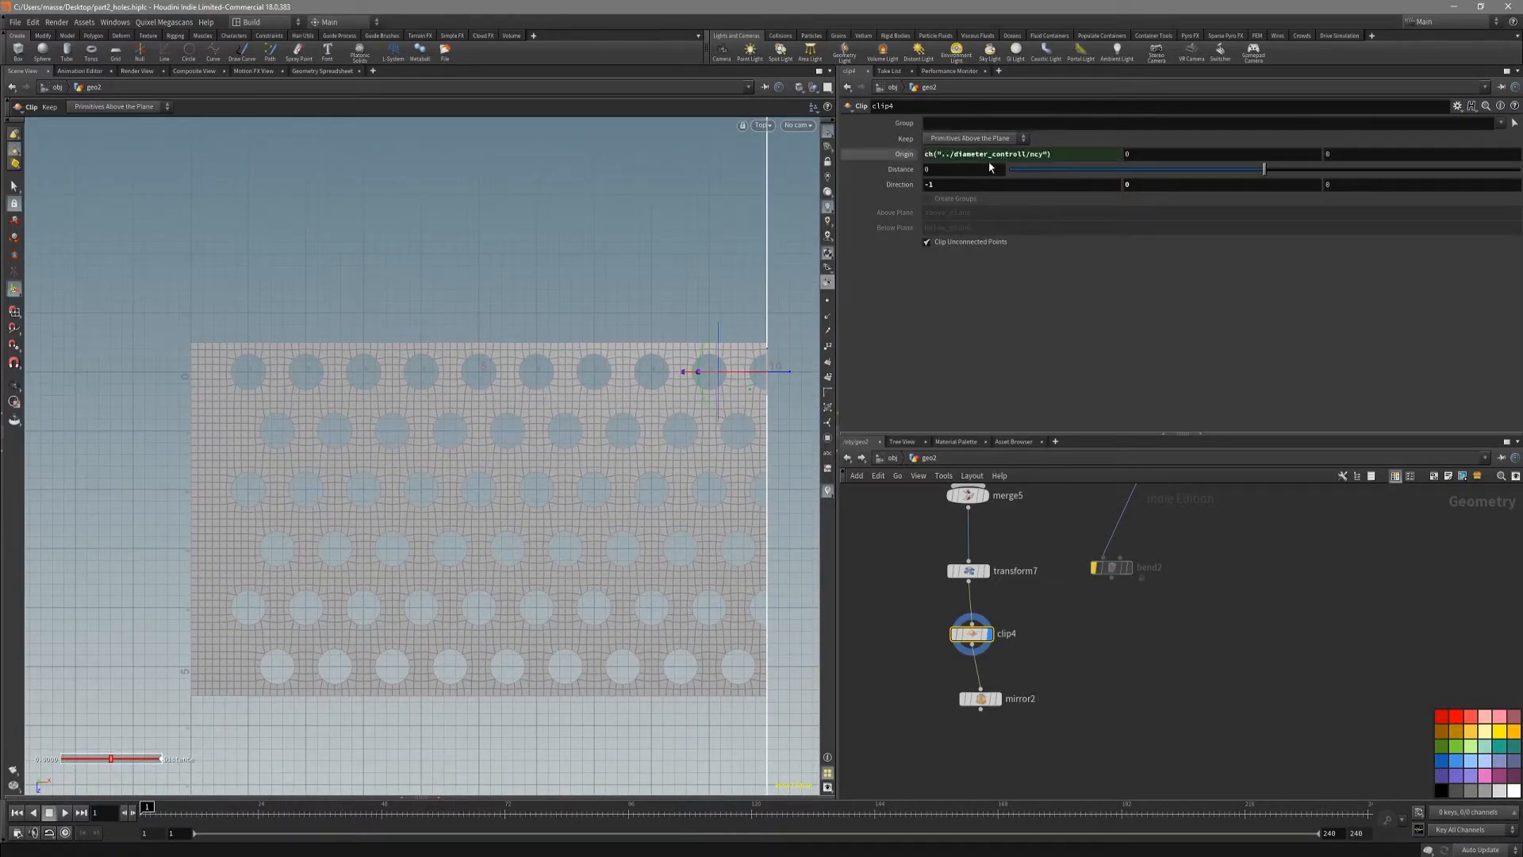
{"action": "left_click", "coordinate": [1066, 151]}
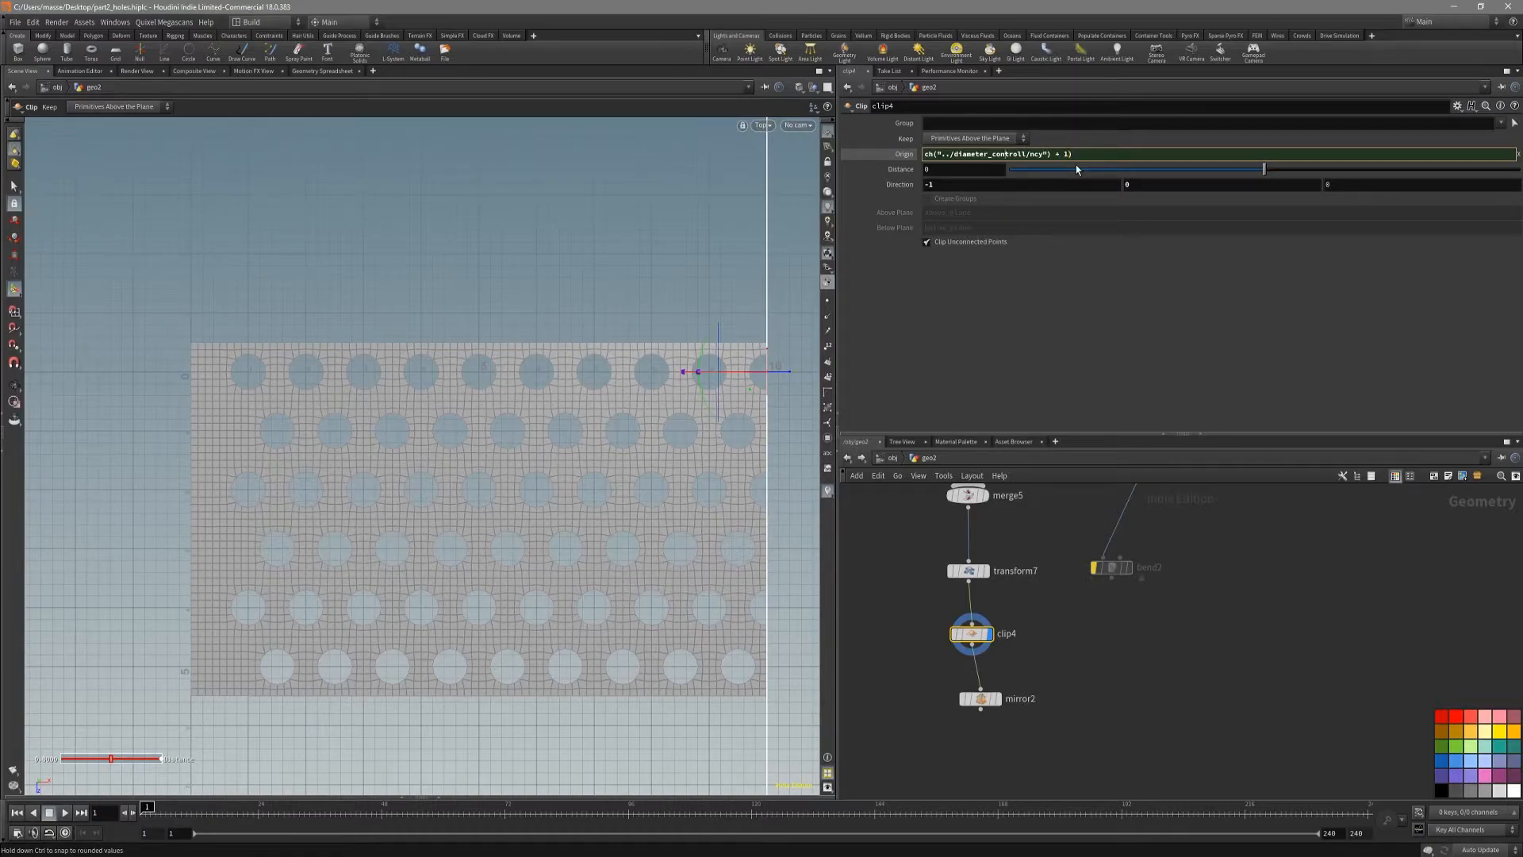
{"action": "type", "text": "("}
{"action": "type", "text": " / 2"}
{"action": "key", "text": "Return"}
{"action": "middle_click_drag", "start_coordinate": [611, 506], "coordinate": [706, 491], "text": "alt"}
{"action": "middle_click_drag", "start_coordinate": [435, 425], "coordinate": [544, 434], "text": "alt"}
{"action": "scroll", "coordinate": [436, 381], "scroll_direction": "up", "scroll_amount": 3}
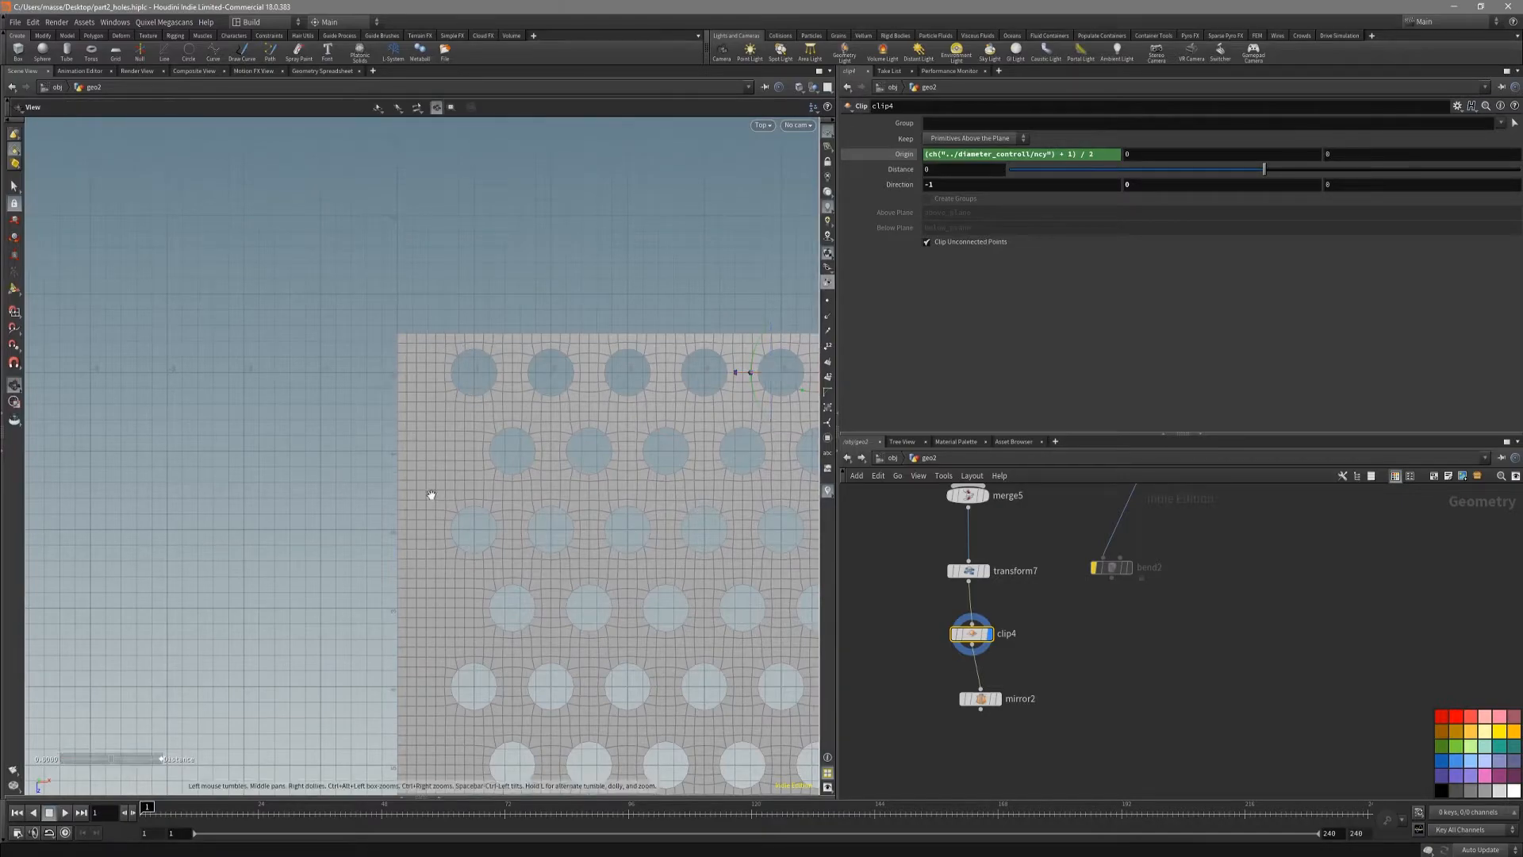
{"action": "middle_click_drag", "start_coordinate": [433, 496], "coordinate": [446, 448], "text": "alt"}
{"action": "middle_click_drag", "start_coordinate": [469, 324], "coordinate": [443, 381], "text": "alt"}
{"action": "middle_click_drag", "start_coordinate": [672, 620], "coordinate": [637, 554], "text": "alt"}
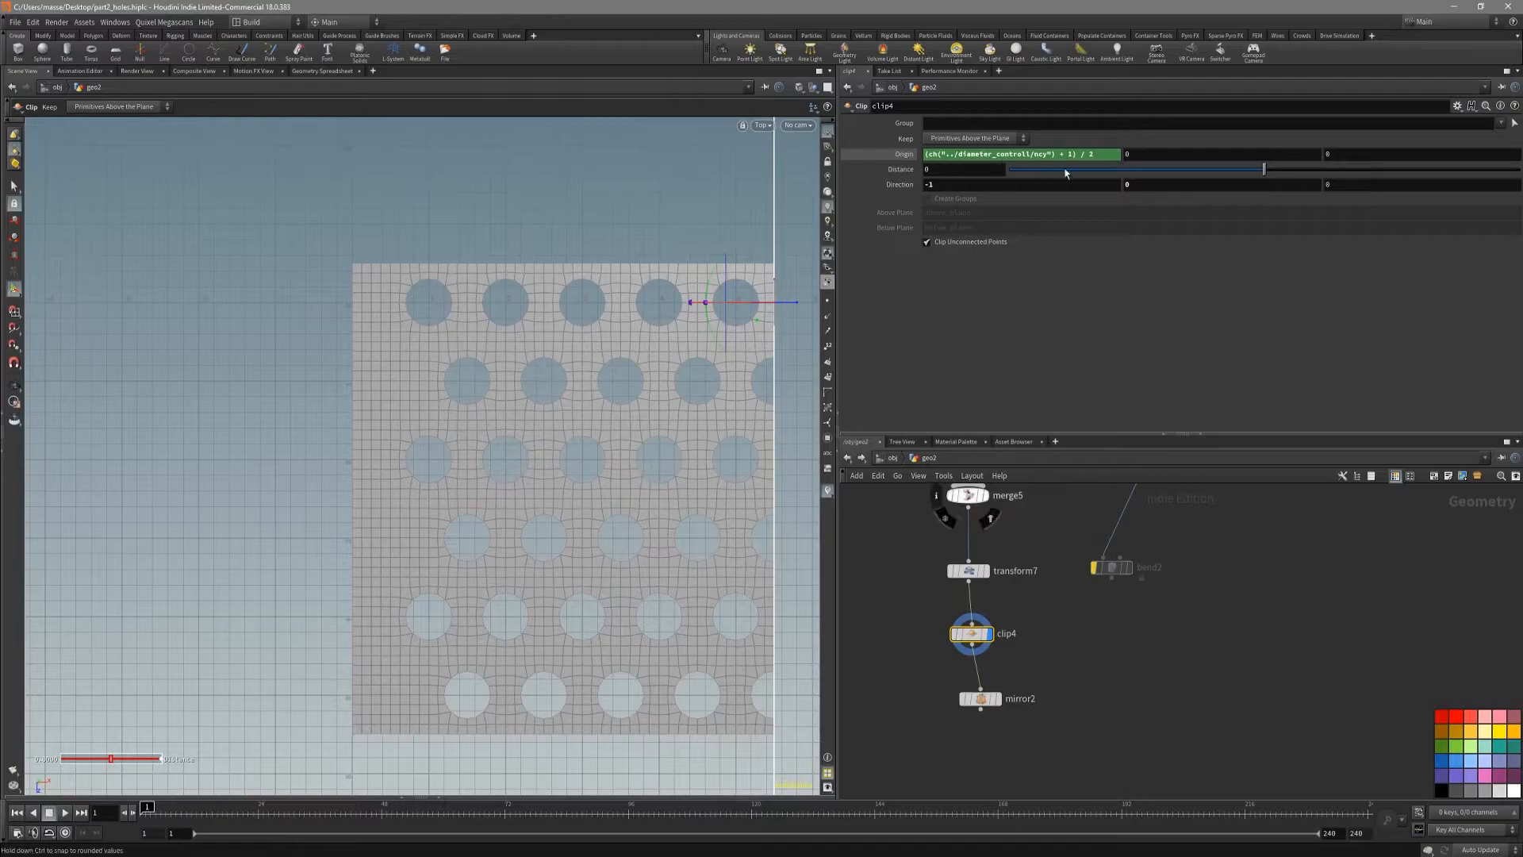
Step: Copy clip4's X origin expression into mirror2's X origin and display mirror2
{"action": "left_click", "coordinate": [1087, 155]}
{"action": "key", "text": "ctrl+c"}
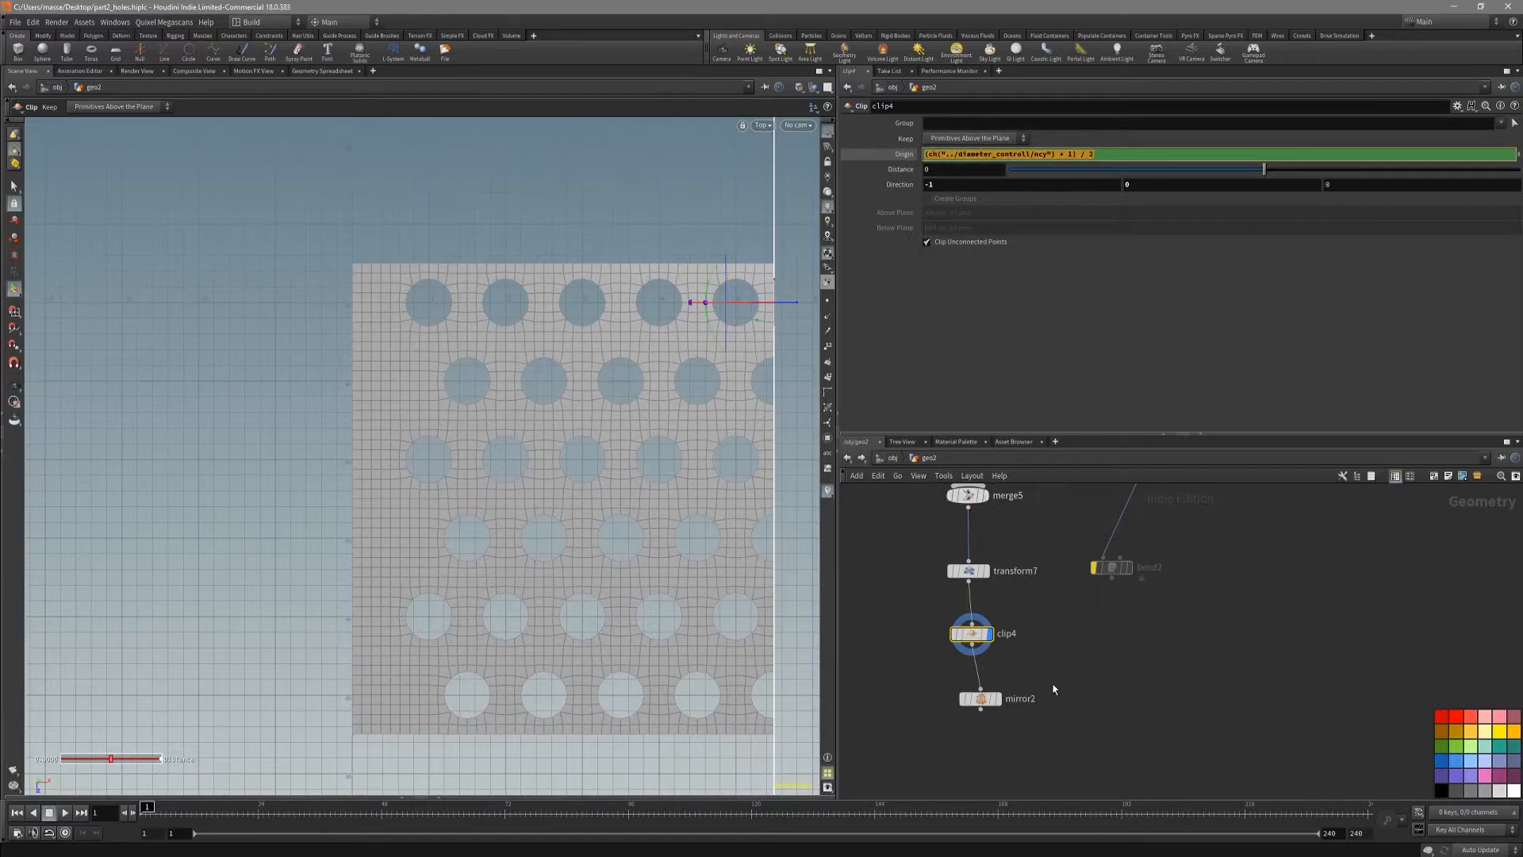
{"action": "left_click", "coordinate": [981, 698]}
{"action": "double_click", "coordinate": [983, 138]}
{"action": "key", "text": "ctrl+v"}
{"action": "key", "text": "Return"}
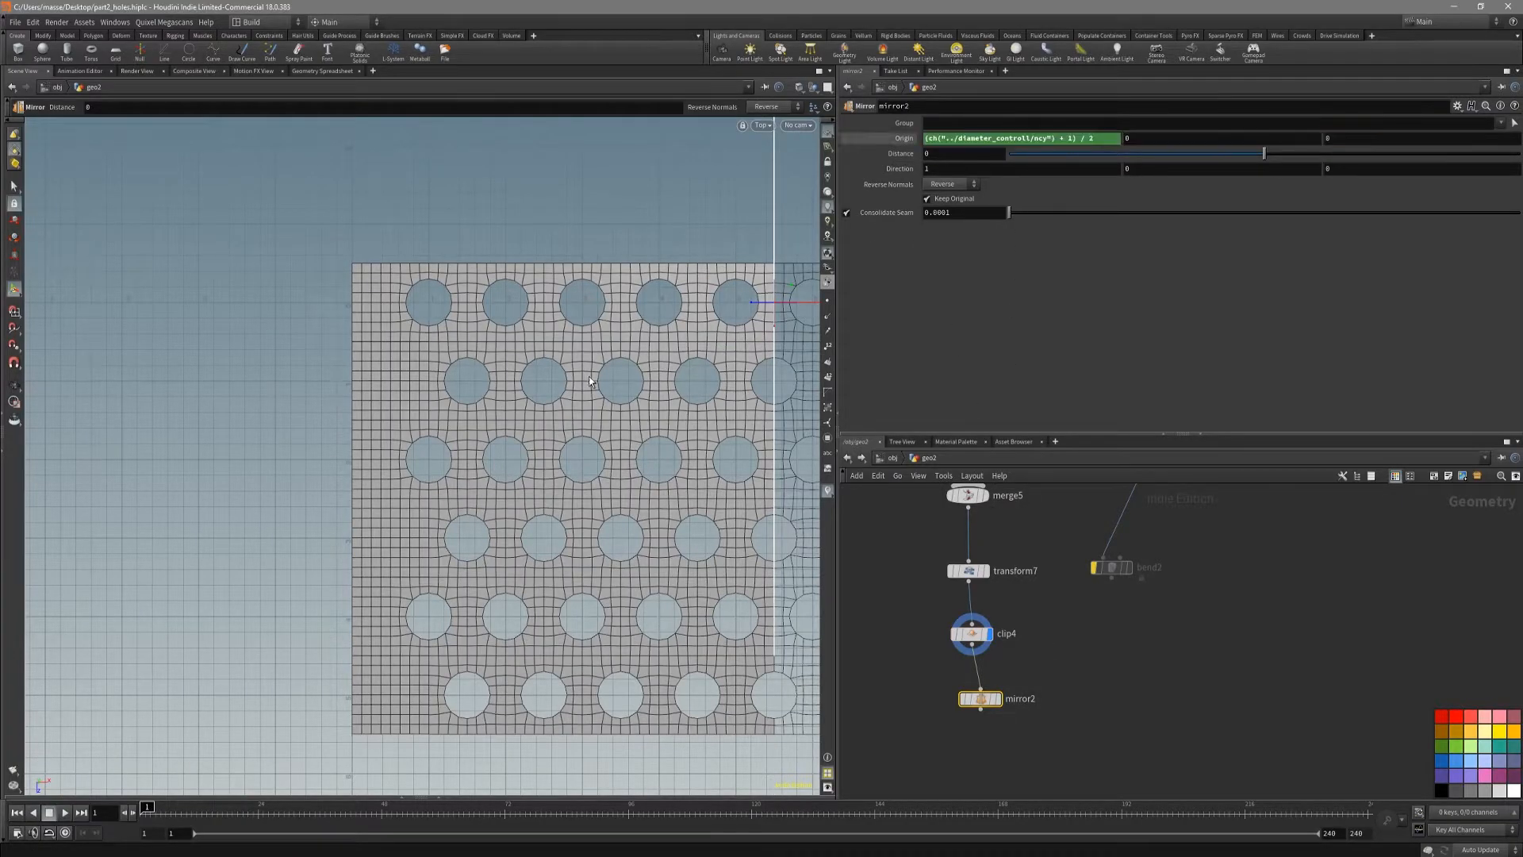
{"action": "middle_click_drag", "start_coordinate": [643, 478], "coordinate": [486, 445], "text": "alt"}
{"action": "scroll", "coordinate": [515, 436], "scroll_direction": "down", "scroll_amount": 3}
{"action": "left_click", "coordinate": [998, 698]}
{"action": "right_click_drag", "start_coordinate": [683, 467], "coordinate": [584, 507], "text": "alt"}
{"action": "middle_click_drag", "start_coordinate": [705, 480], "coordinate": [544, 560], "text": "alt"}
Step: Increase diameter_controll's total number of copies and check the wider mirrored sheet at mirror2 in perspective
{"action": "scroll", "coordinate": [1088, 568], "scroll_direction": "down", "scroll_amount": 1}
{"action": "middle_click_drag", "start_coordinate": [1080, 565], "coordinate": [1060, 682]}
{"action": "left_click", "coordinate": [1116, 591]}
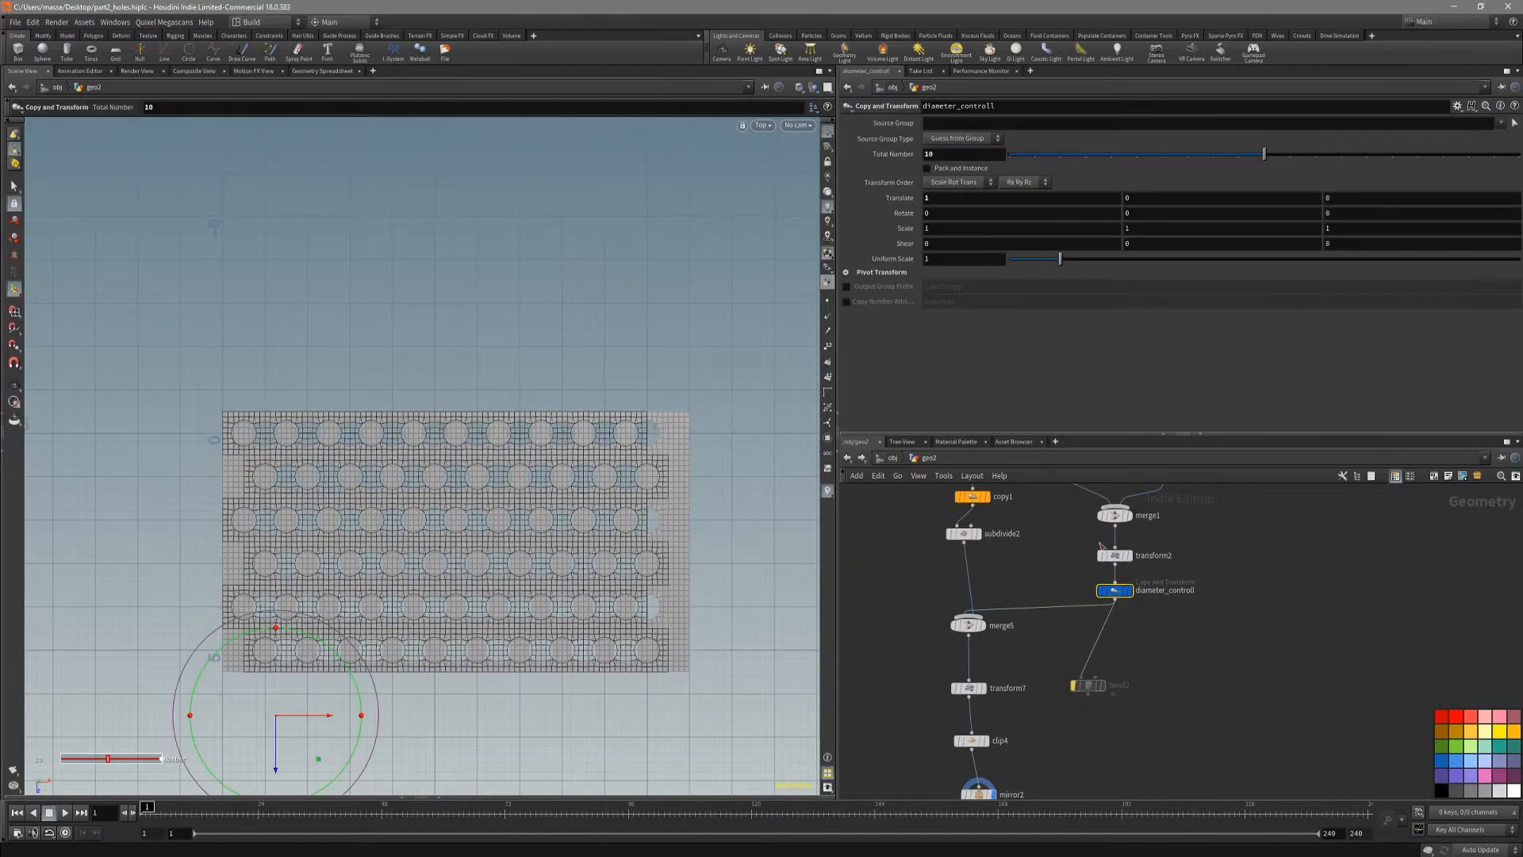
{"action": "left_click_drag", "start_coordinate": [1265, 154], "coordinate": [1391, 154]}
{"action": "middle_click_drag", "start_coordinate": [1151, 773], "coordinate": [1143, 661]}
{"action": "left_click", "coordinate": [968, 682]}
{"action": "middle_click_drag", "start_coordinate": [689, 588], "coordinate": [653, 591], "text": "alt"}
{"action": "right_click_drag", "start_coordinate": [653, 592], "coordinate": [486, 592], "text": "alt"}
{"action": "key", "text": "shift+w"}
{"action": "middle_click_drag", "start_coordinate": [472, 613], "coordinate": [493, 585], "text": "alt"}
{"action": "key", "text": "shift+w"}
{"action": "left_click_drag", "start_coordinate": [493, 585], "coordinate": [555, 538], "text": "alt"}
Step: Add a Bend node after mirror2 and display it
{"action": "middle_click_drag", "start_coordinate": [1064, 764], "coordinate": [1074, 717]}
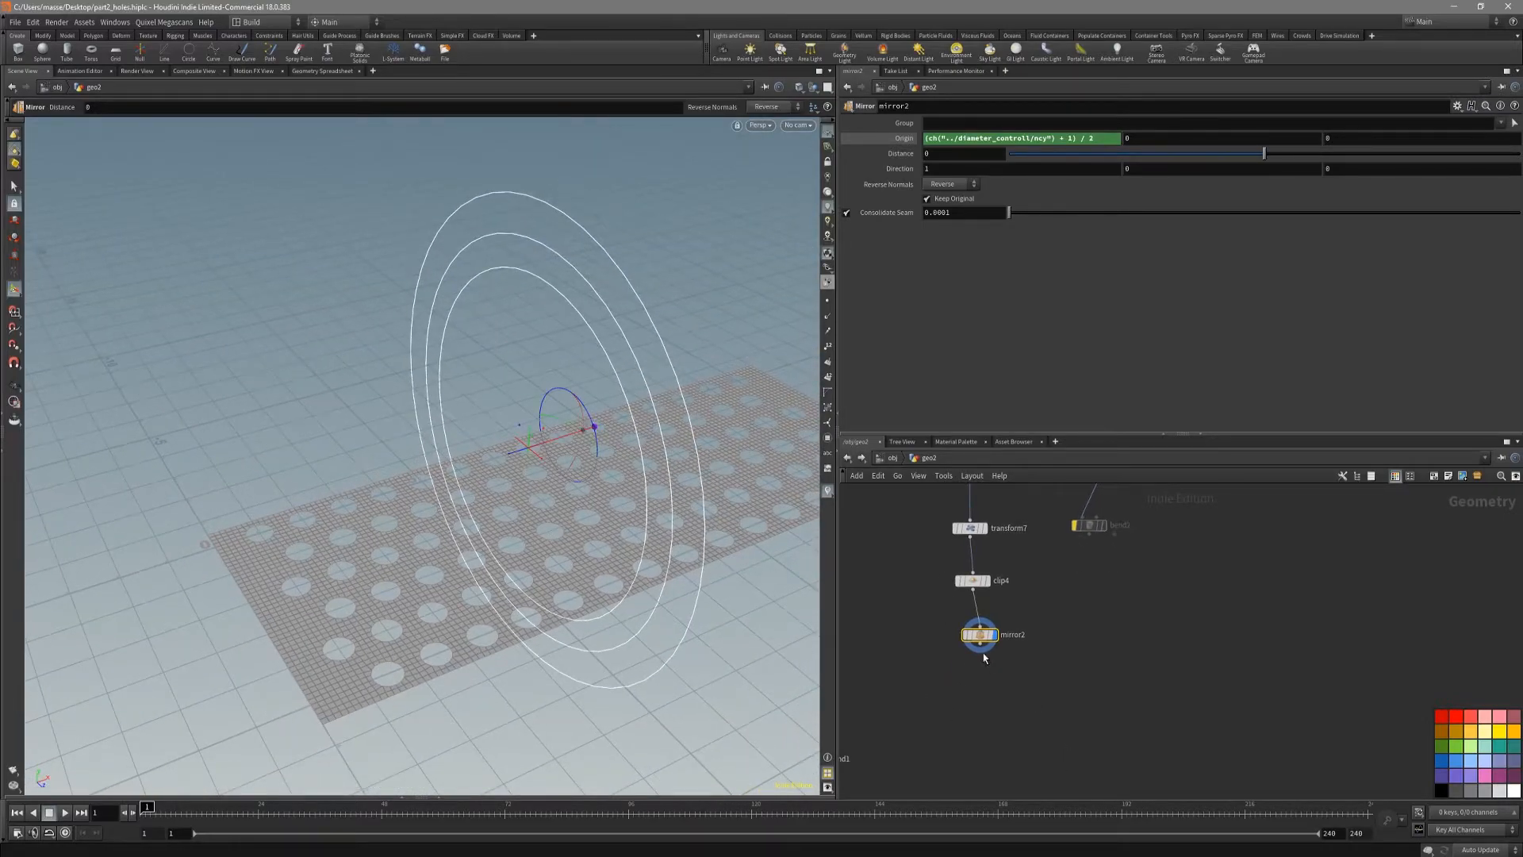
{"action": "left_click_drag", "start_coordinate": [985, 659], "coordinate": [1011, 684]}
{"action": "type", "text": "Bend"}
{"action": "key", "text": "Return"}
{"action": "left_click_drag", "start_coordinate": [507, 495], "coordinate": [654, 483], "text": "alt"}
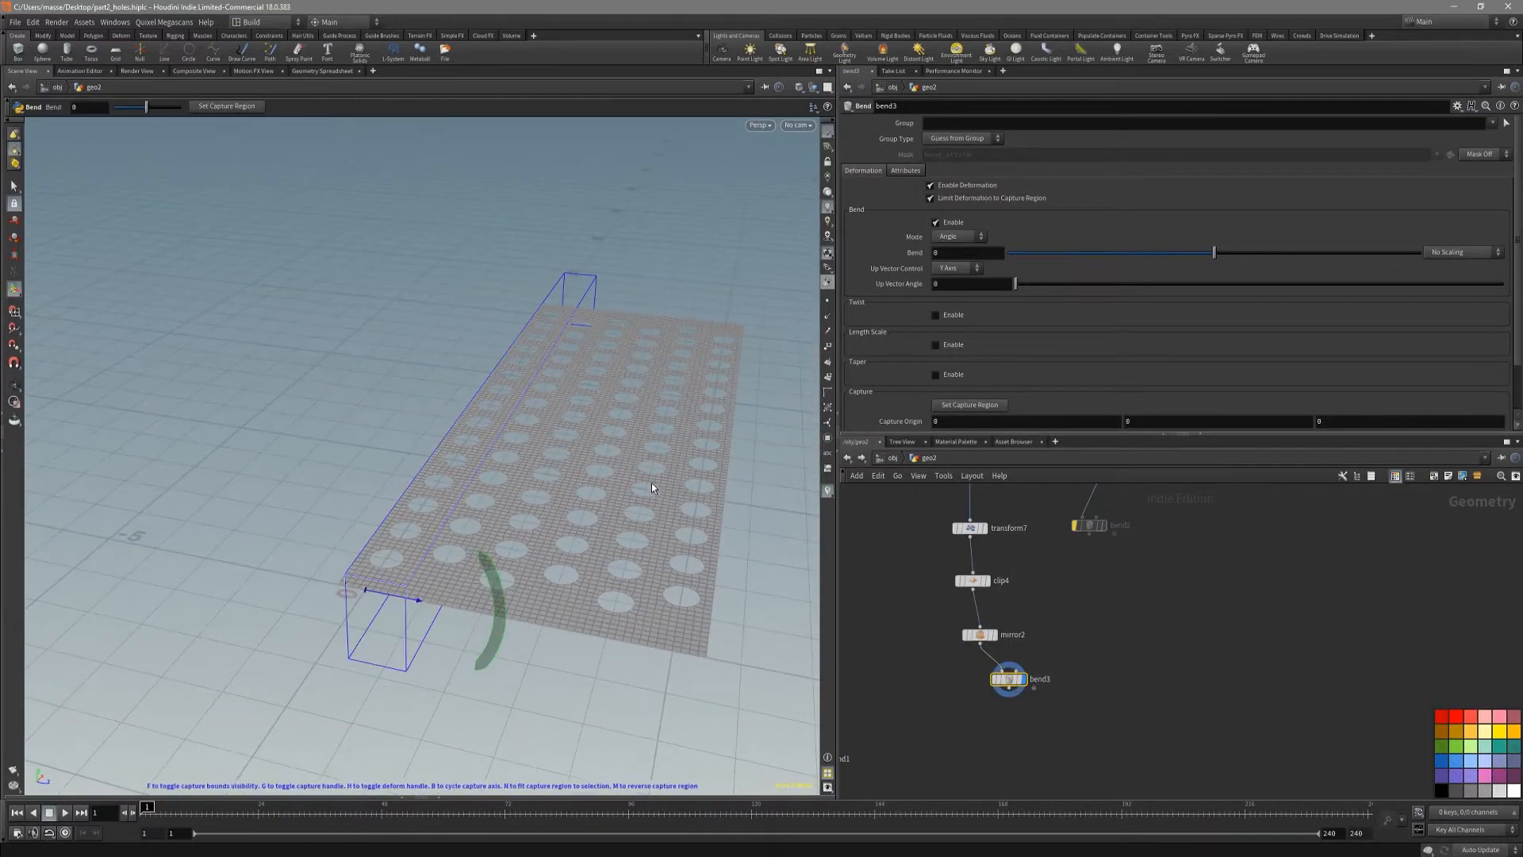
Step: Fit bend3's capture region to the sheet and cycle its capture axis until it runs across the sheet's bending direction
{"action": "key", "text": "n"}
{"action": "key", "text": "b"}
{"action": "key", "text": "b"}
{"action": "left_click_drag", "start_coordinate": [611, 516], "coordinate": [674, 565], "text": "alt"}
{"action": "key", "text": "b"}
Step: Bend the sheet into a closed tube by setting bend3's angle to -360
{"action": "left_click_drag", "start_coordinate": [783, 474], "coordinate": [594, 468]}
{"action": "left_click", "coordinate": [998, 251]}
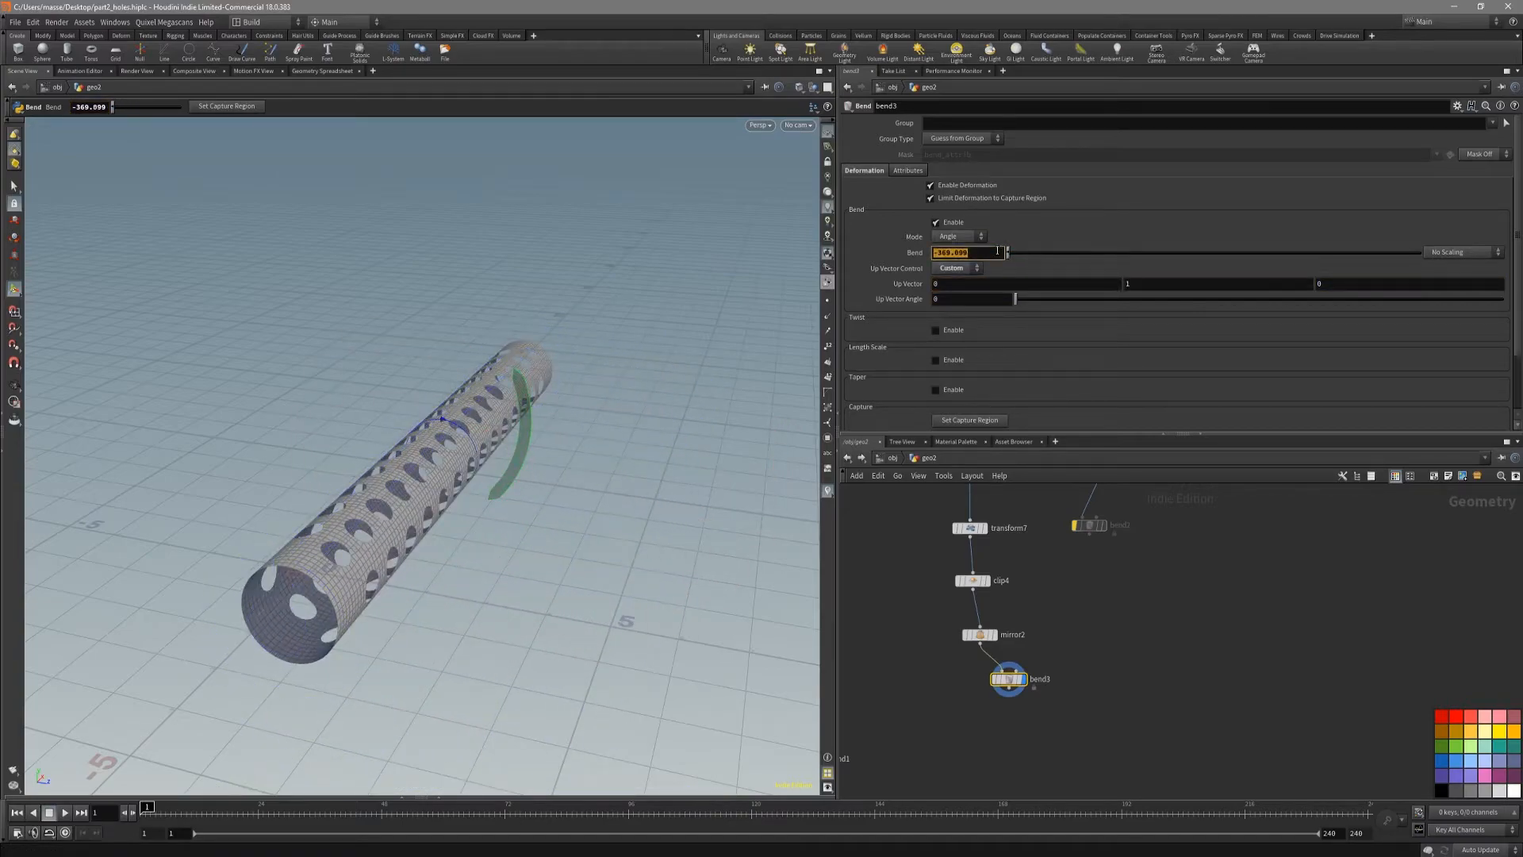
{"action": "type", "text": "-360+"}
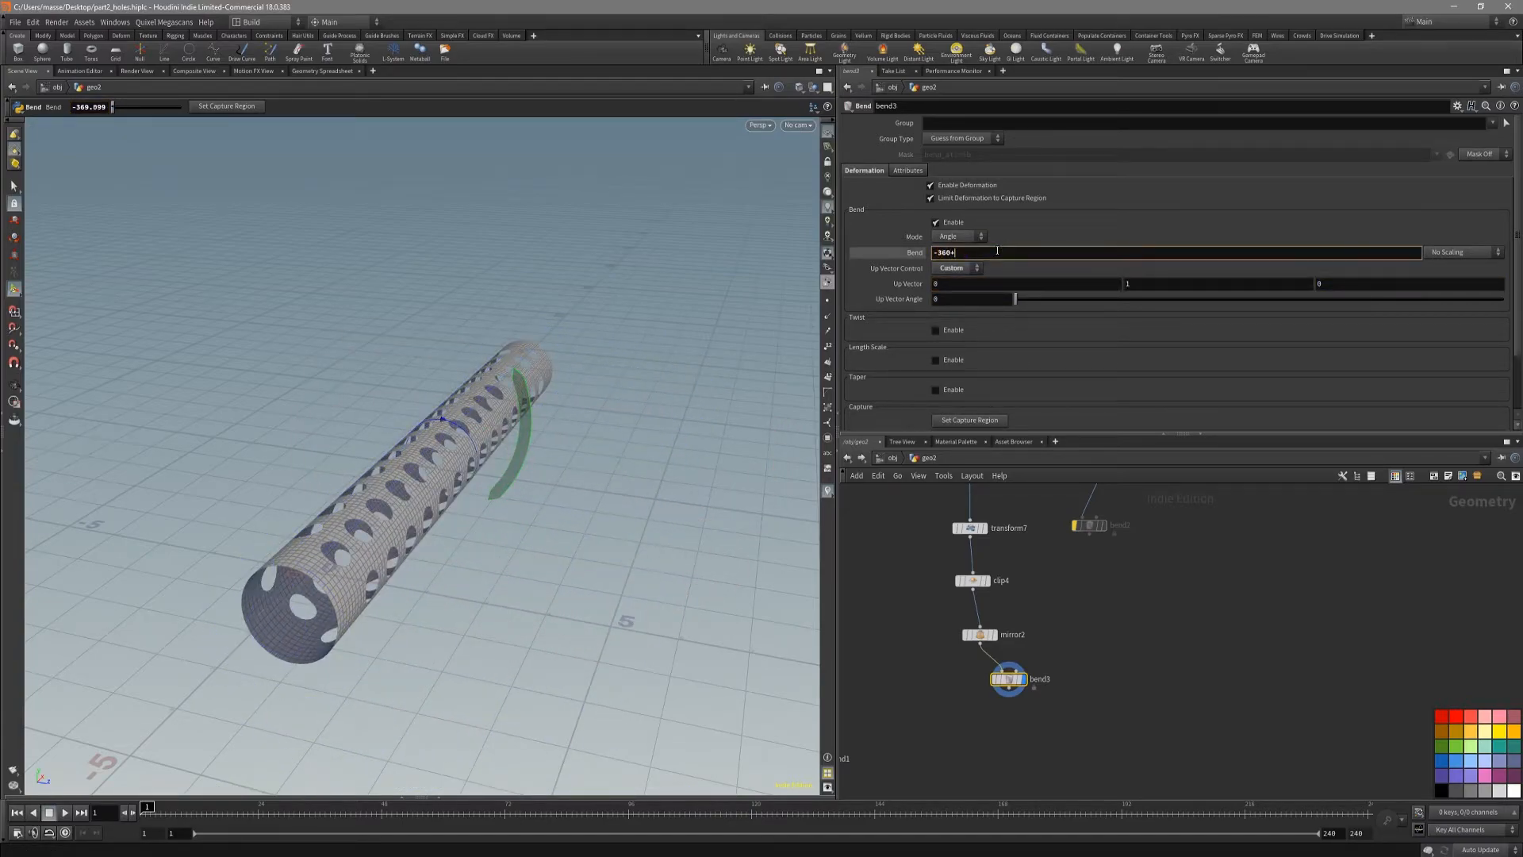
{"action": "key", "text": "BackSpace"}
{"action": "key", "text": "Return"}
Step: Hide the reference grid and examine the bent tube's surface and seam in shaded, left and front views
{"action": "left_click_drag", "start_coordinate": [591, 432], "coordinate": [468, 464], "text": "alt"}
{"action": "right_click_drag", "start_coordinate": [468, 464], "coordinate": [502, 482], "text": "alt"}
{"action": "mouse_move", "coordinate": [503, 482]}
{"action": "left_mouse_down", "text": "alt"}
{"action": "mouse_move", "coordinate": [482, 524]}
{"action": "mouse_move", "coordinate": [550, 428]}
{"action": "left_mouse_up", "text": "alt"}
{"action": "key", "text": "shift+w"}
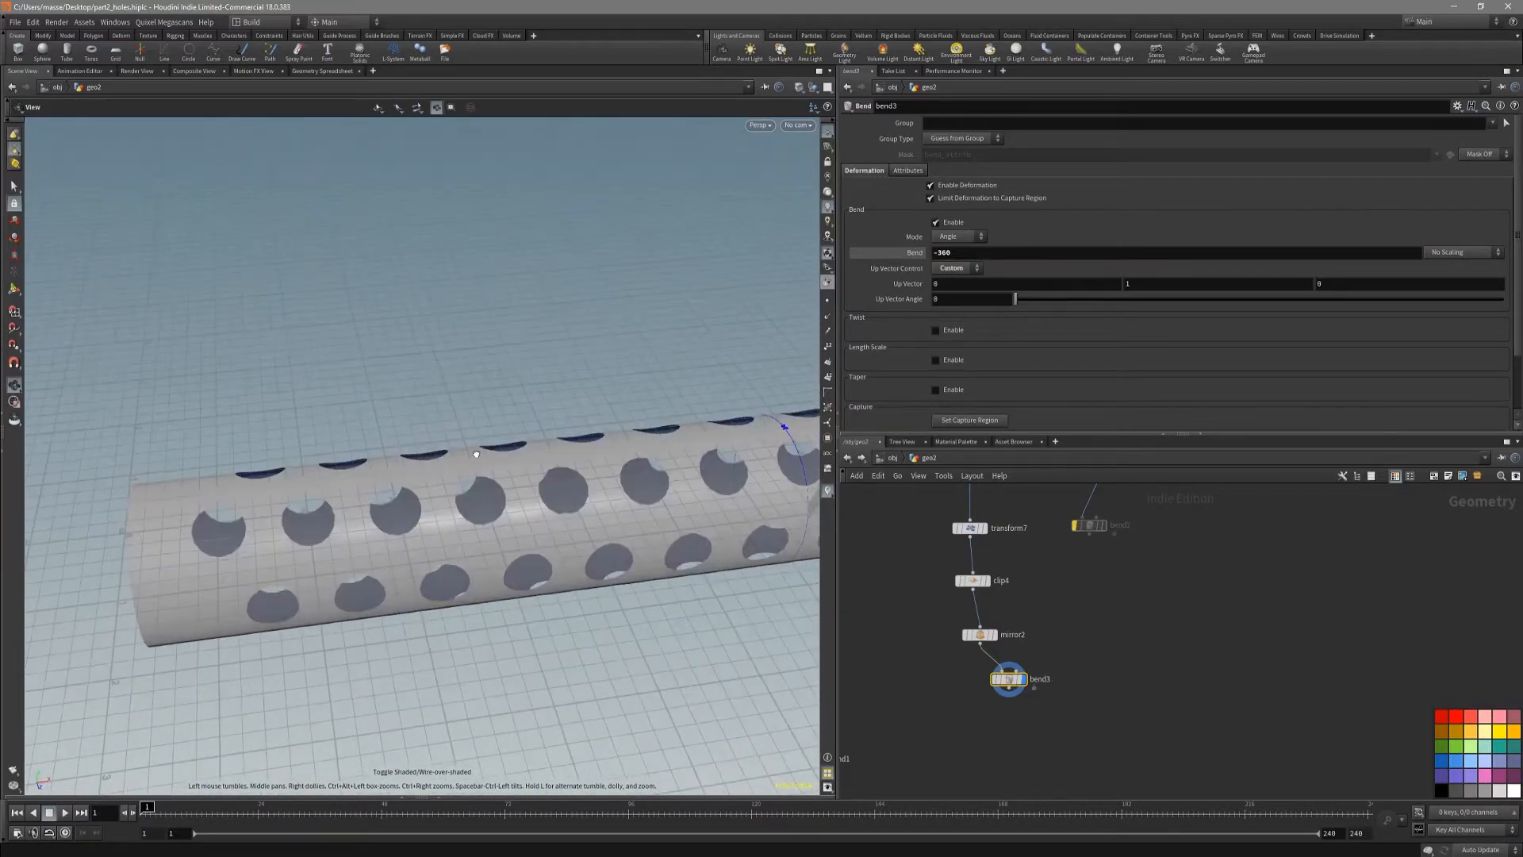
{"action": "left_click", "coordinate": [827, 282]}
{"action": "left_click", "coordinate": [827, 132]}
{"action": "mouse_move", "coordinate": [546, 530]}
{"action": "left_mouse_down", "text": "alt"}
{"action": "mouse_move", "coordinate": [519, 432]}
{"action": "mouse_move", "coordinate": [418, 449]}
{"action": "mouse_move", "coordinate": [434, 437]}
{"action": "left_mouse_up", "text": "alt"}
{"action": "key", "text": "shift+w"}
{"action": "key", "text": "space+4"}
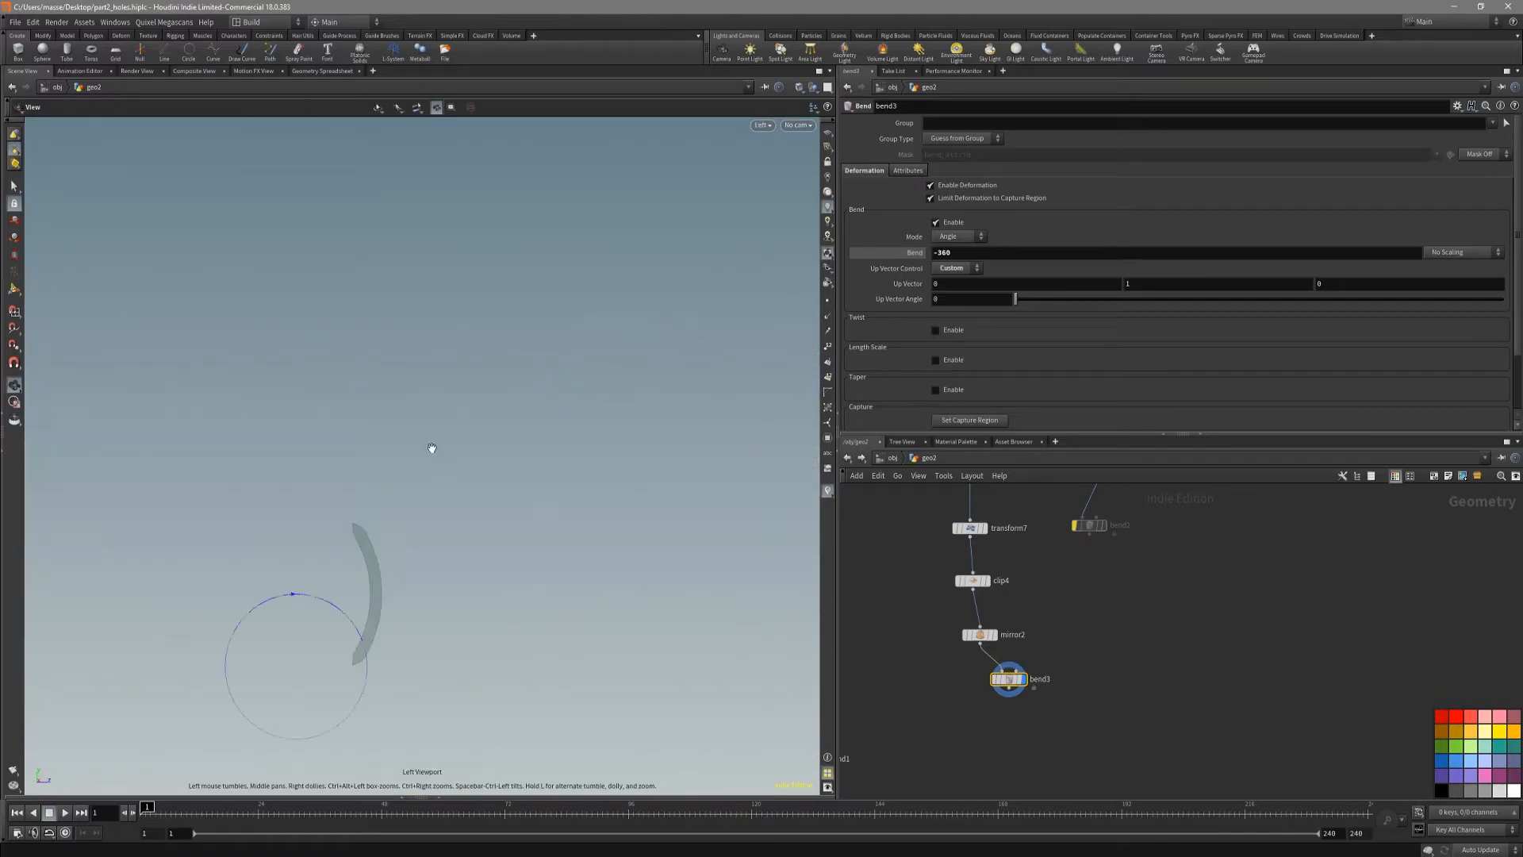
{"action": "key", "text": "space+3"}
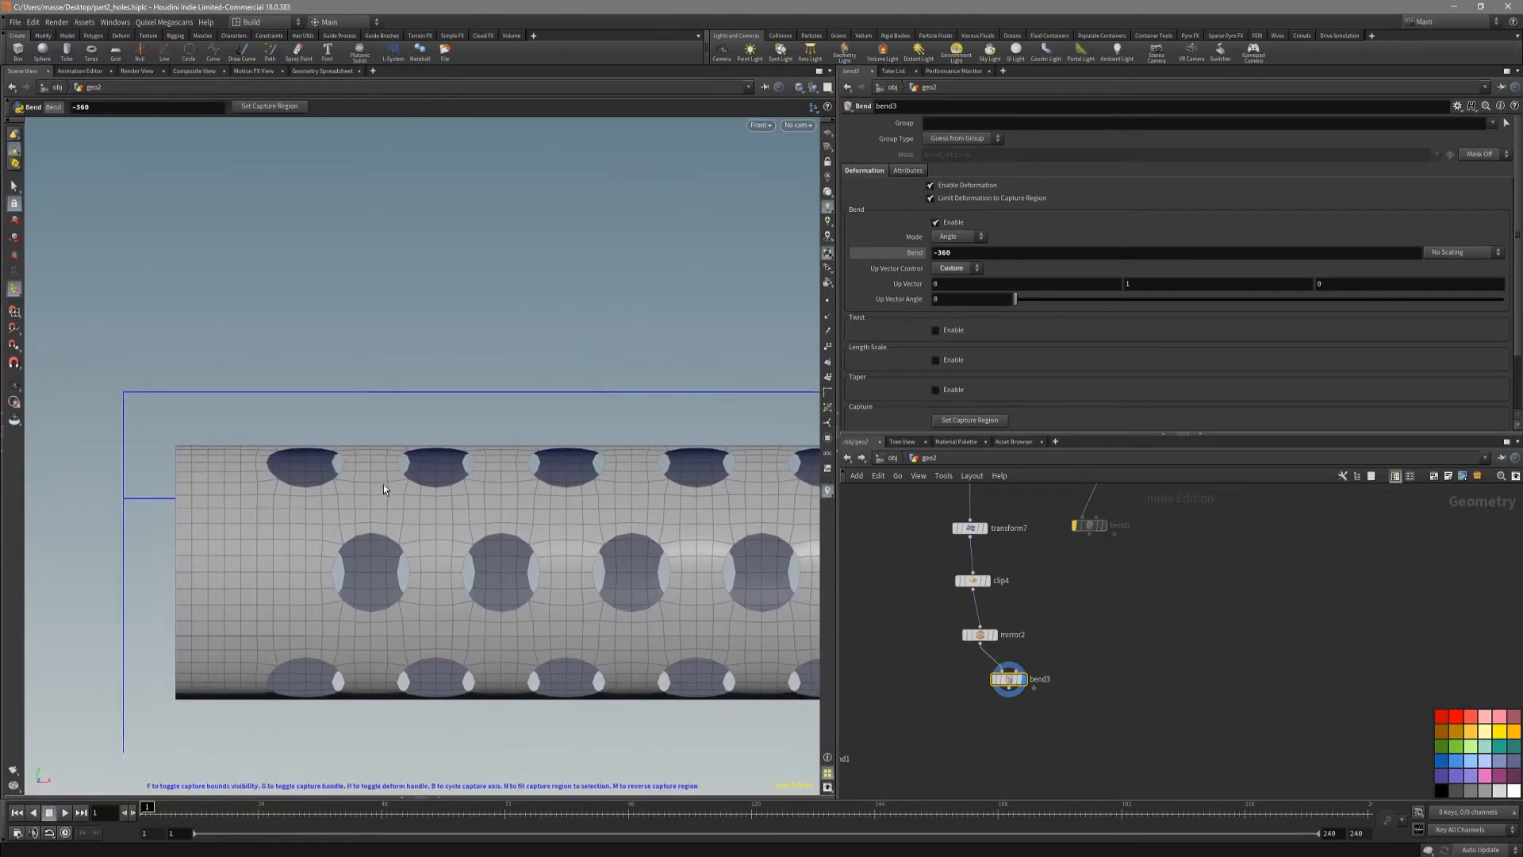
Step: Set copy_2_cahange's total number of copies to 13 while viewing the bent tube
{"action": "middle_click_drag", "start_coordinate": [355, 510], "coordinate": [373, 465], "text": "alt"}
{"action": "middle_click_drag", "start_coordinate": [504, 404], "coordinate": [431, 583], "text": "alt"}
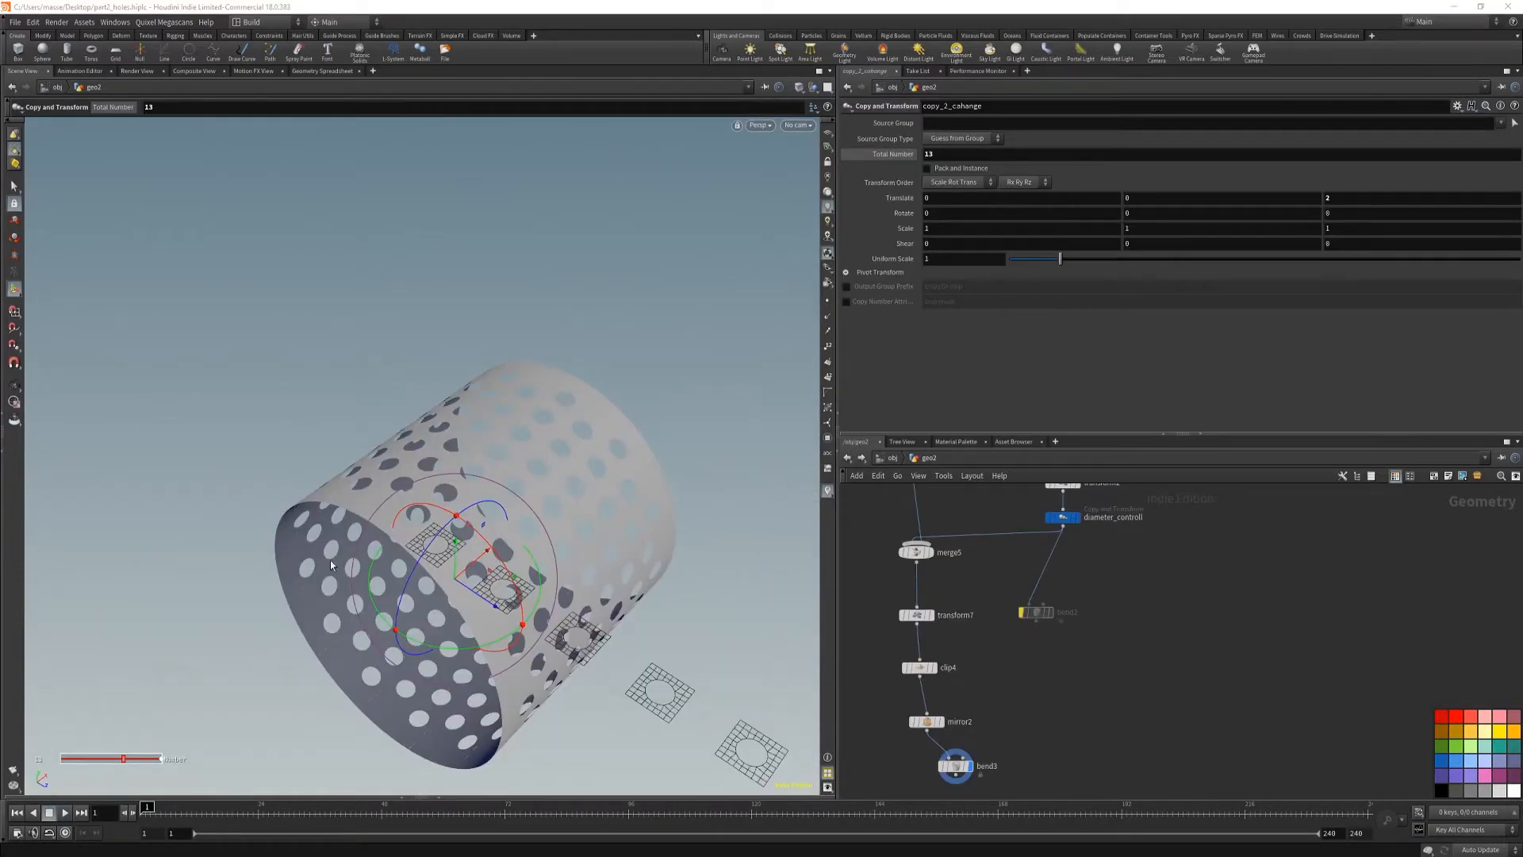
{"action": "left_click_drag", "start_coordinate": [508, 476], "coordinate": [454, 480], "text": "alt"}
{"action": "right_click_drag", "start_coordinate": [469, 485], "coordinate": [533, 465], "text": "alt"}
{"action": "middle_click_drag", "start_coordinate": [553, 470], "coordinate": [577, 530], "text": "alt"}
{"action": "left_click_drag", "start_coordinate": [555, 520], "coordinate": [523, 532], "text": "alt"}
{"action": "key", "text": "Return"}
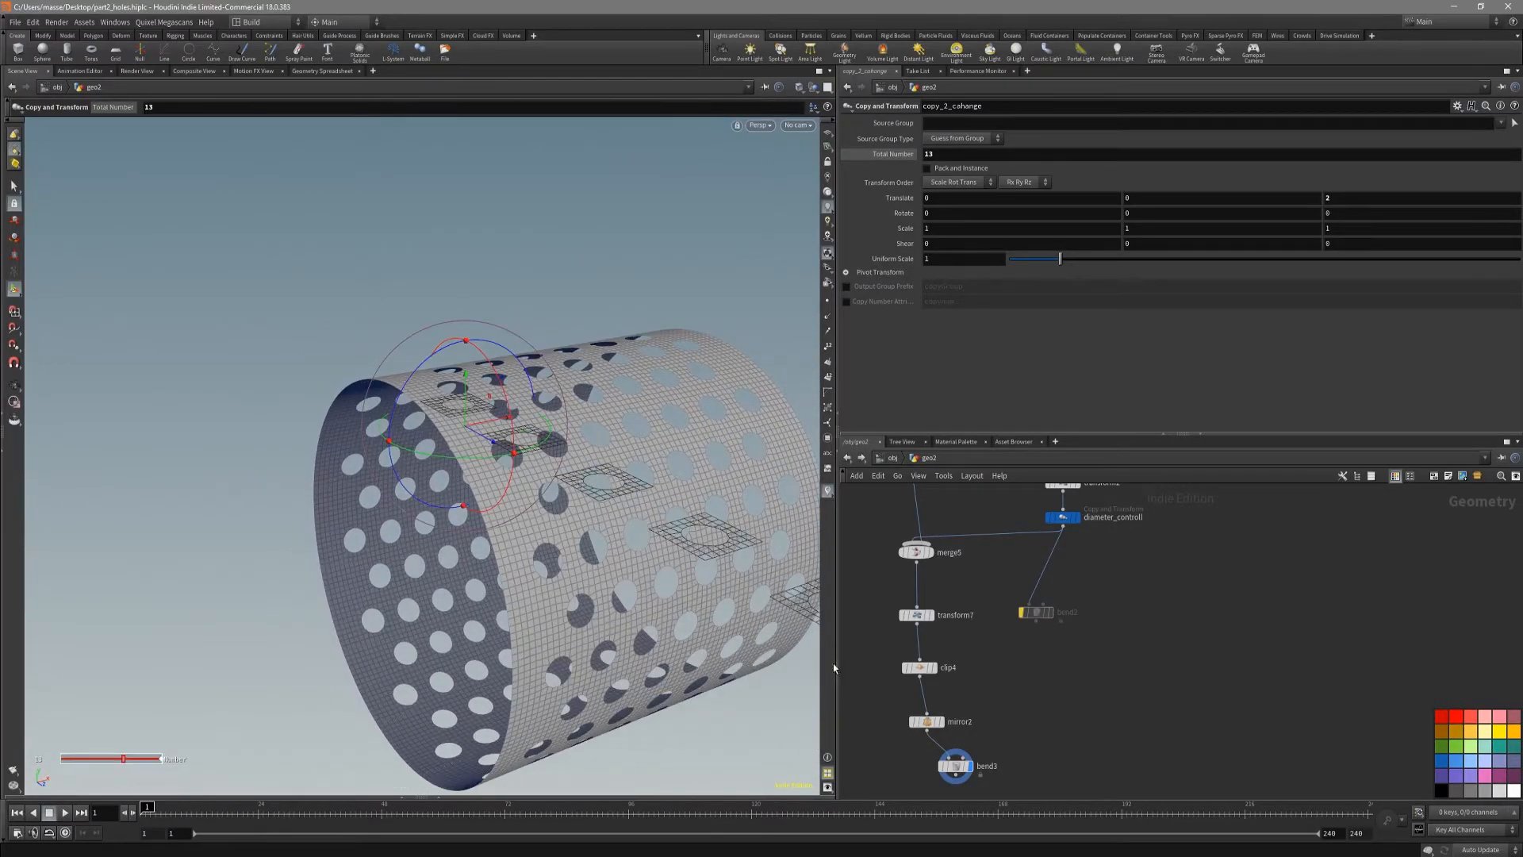
Step: Rename the diameter_controll copy node as lenght_controll
{"action": "middle_click_drag", "start_coordinate": [1001, 565], "coordinate": [961, 672]}
{"action": "middle_click_drag", "start_coordinate": [1079, 648], "coordinate": [1050, 671]}
{"action": "scroll", "coordinate": [1045, 672], "scroll_direction": "up", "scroll_amount": 3}
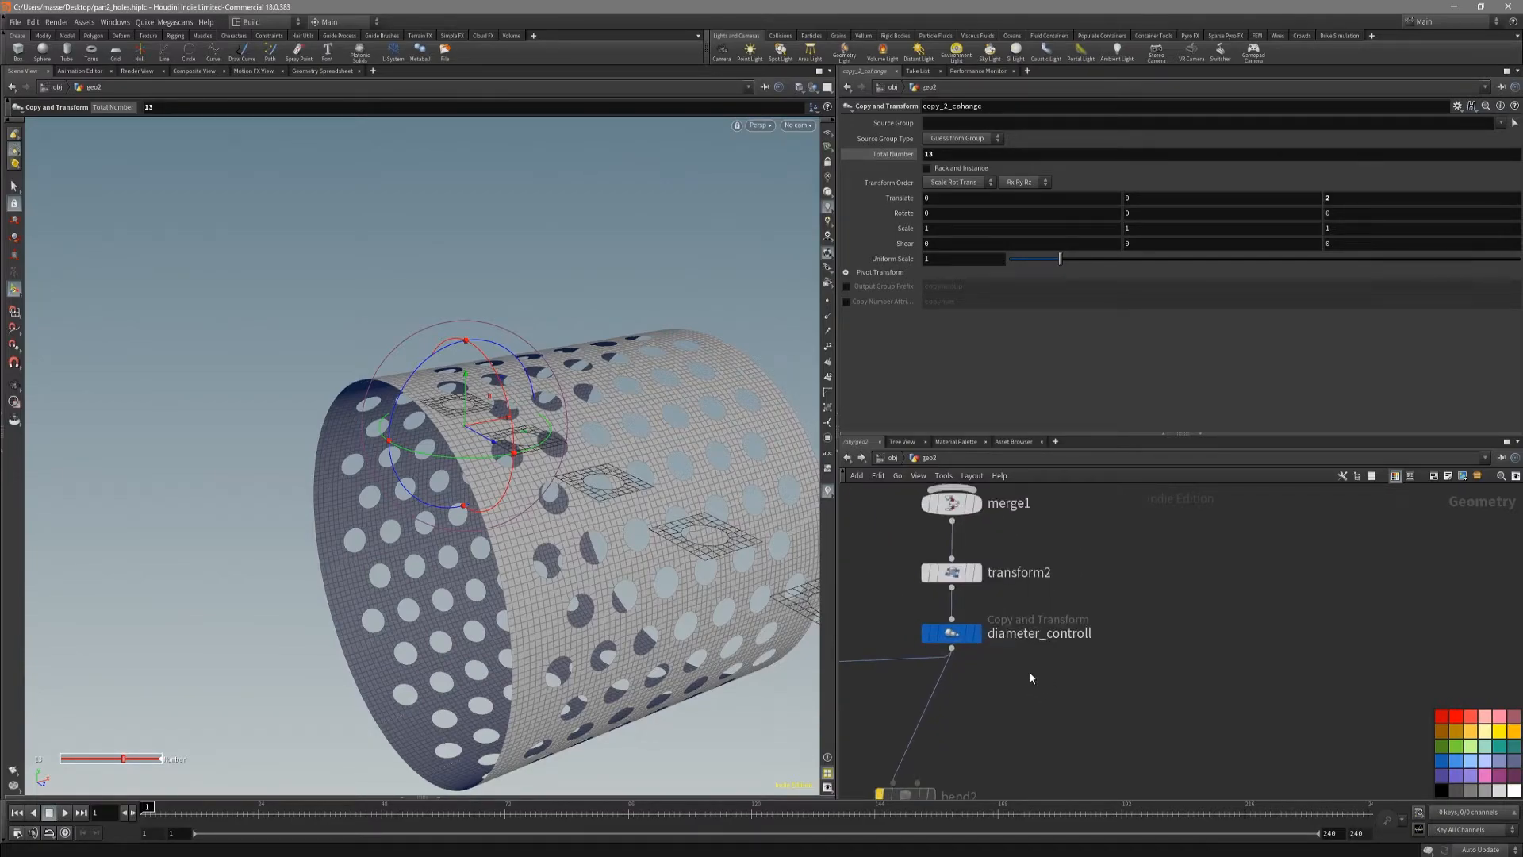
{"action": "scroll", "coordinate": [1029, 673], "scroll_direction": "up", "scroll_amount": 1}
{"action": "double_click", "coordinate": [1039, 627]}
{"action": "left_click_drag", "start_coordinate": [1030, 633], "coordinate": [961, 647]}
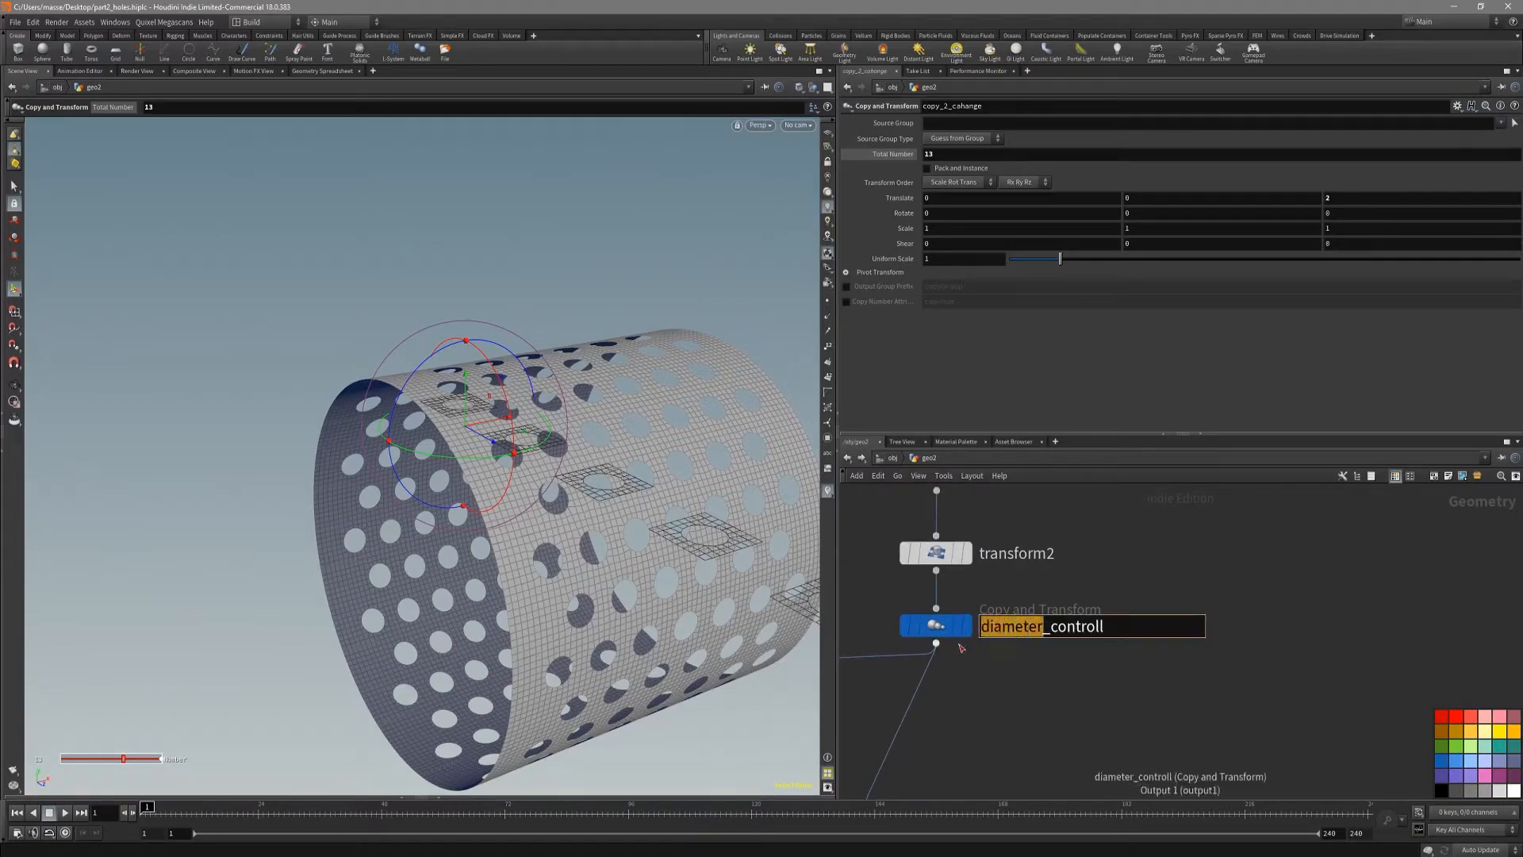
{"action": "key", "text": "BackSpace"}
{"action": "type", "text": "lenght"}
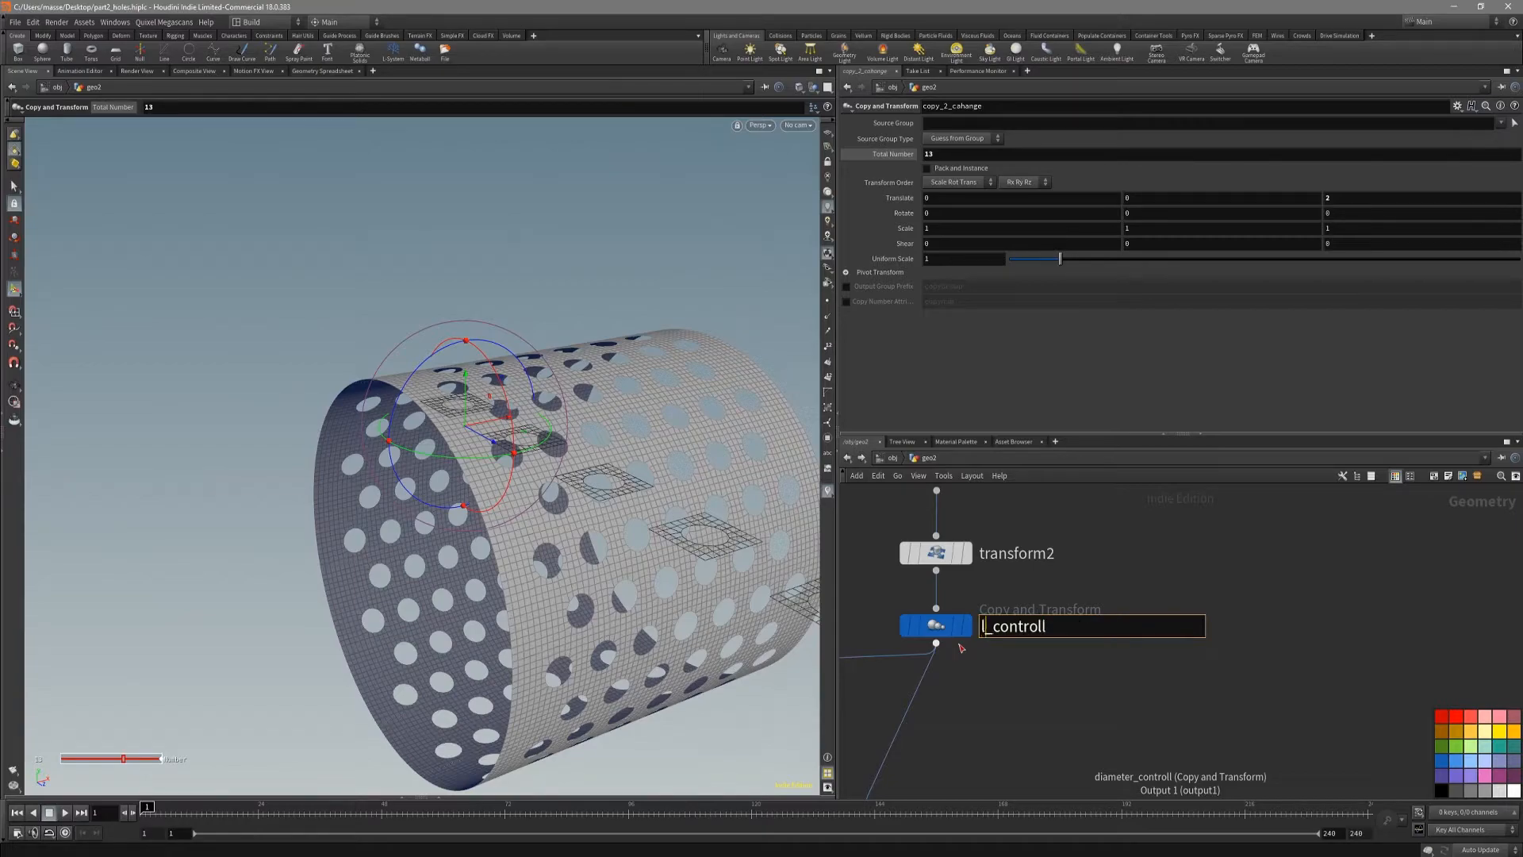
{"action": "key", "text": "Return"}
Step: Rename the copy_2_cahange node as diameter_cahange
{"action": "middle_click_drag", "start_coordinate": [1092, 541], "coordinate": [1081, 728]}
{"action": "double_click", "coordinate": [1098, 563]}
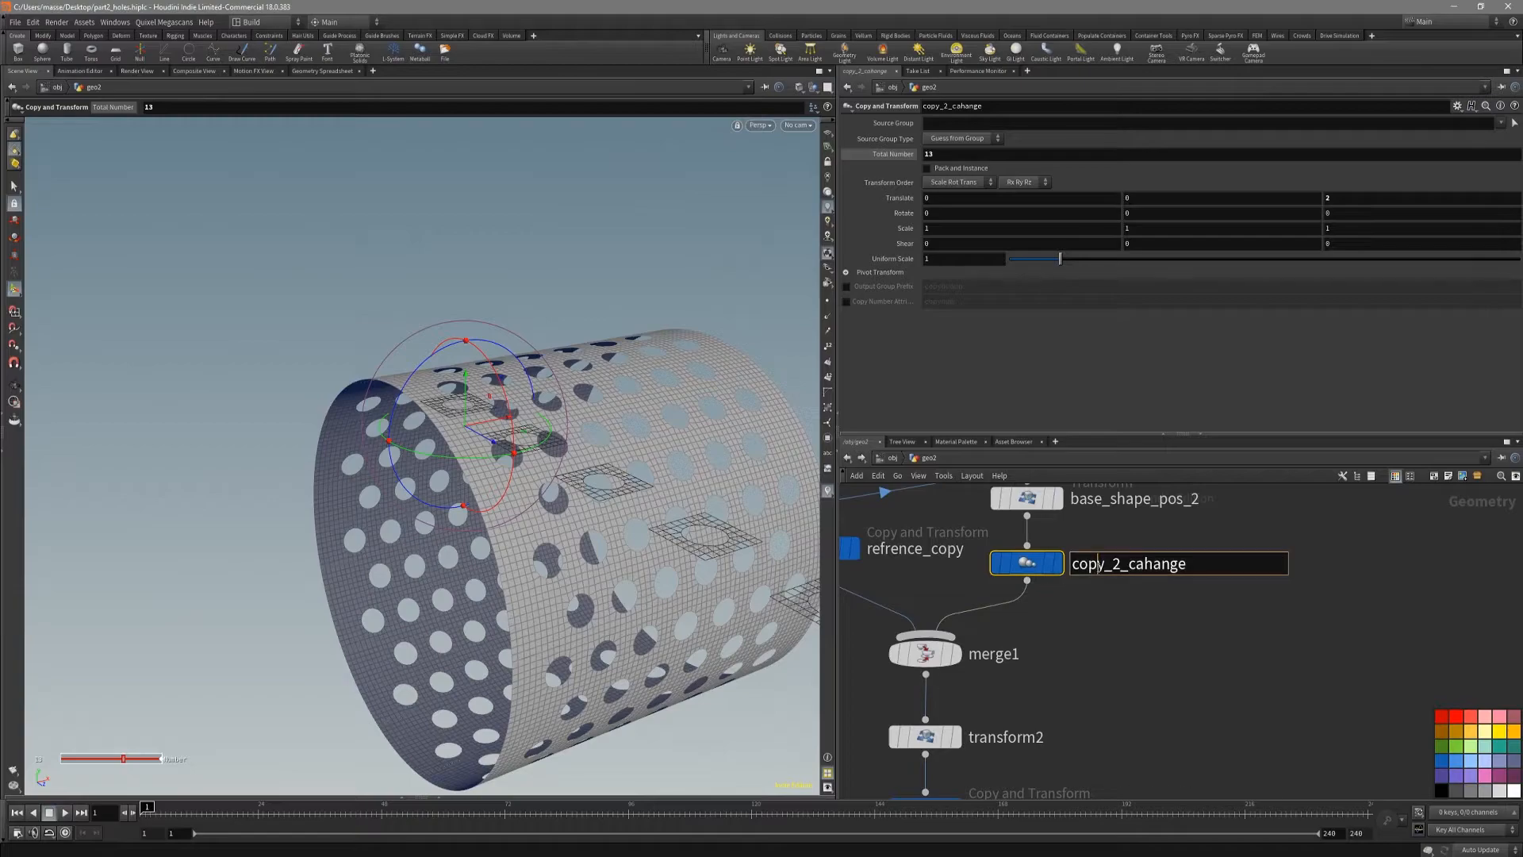
{"action": "left_click_drag", "start_coordinate": [1121, 565], "coordinate": [1072, 565]}
{"action": "type", "text": "diameter"}
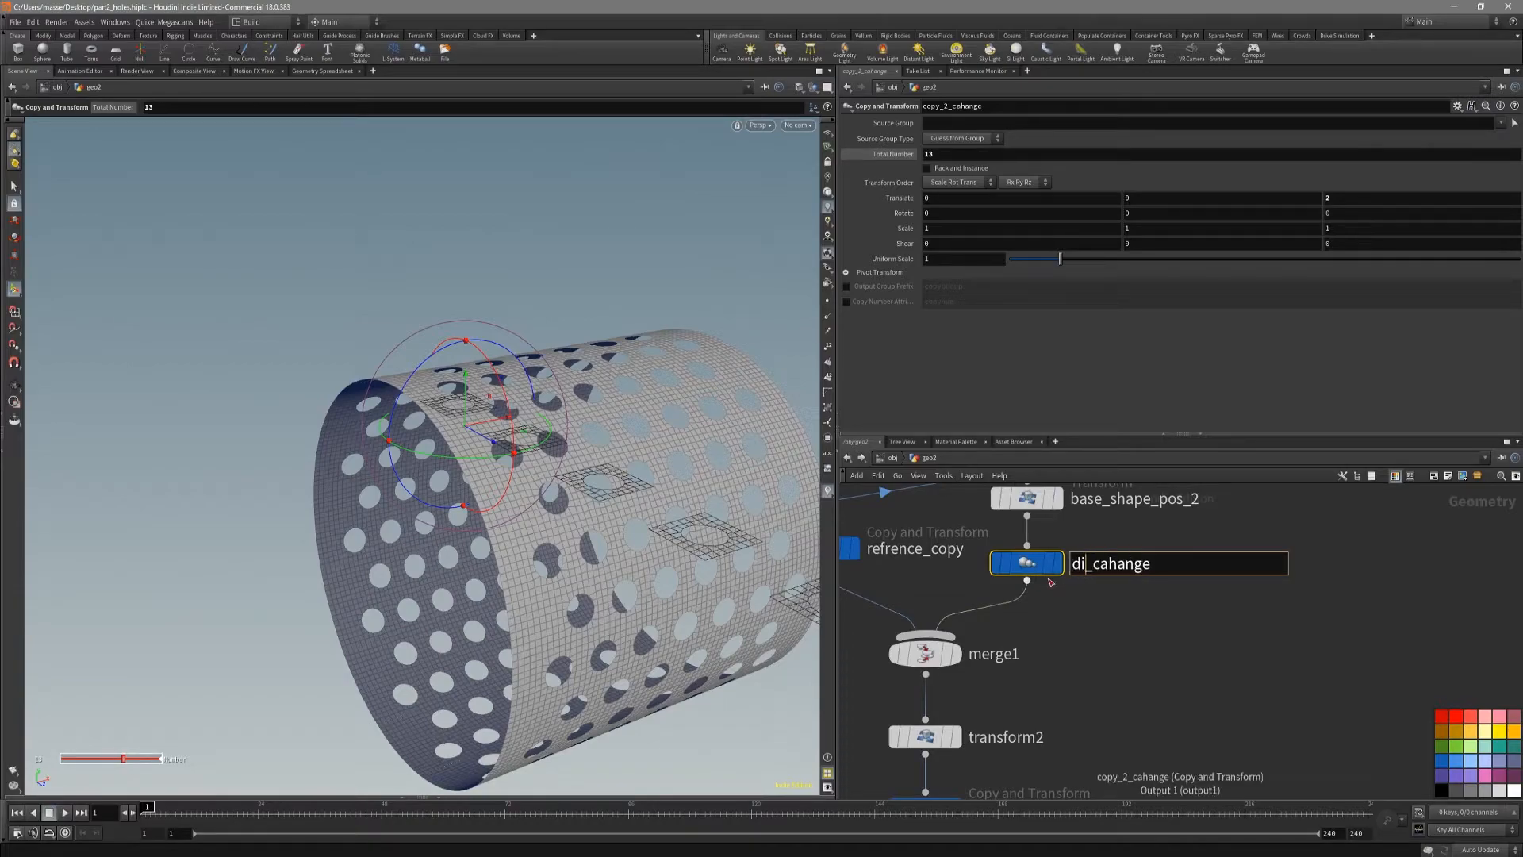
{"action": "key", "text": "Return"}
Step: Try diameter_cahange with a total number of 17 copies and examine how the tube reacts
{"action": "scroll", "coordinate": [1097, 601], "scroll_direction": "down", "scroll_amount": 4}
{"action": "middle_click_drag", "start_coordinate": [1081, 685], "coordinate": [1146, 686]}
{"action": "left_click_drag", "start_coordinate": [623, 457], "coordinate": [659, 503], "text": "alt"}
{"action": "key", "text": "Return"}
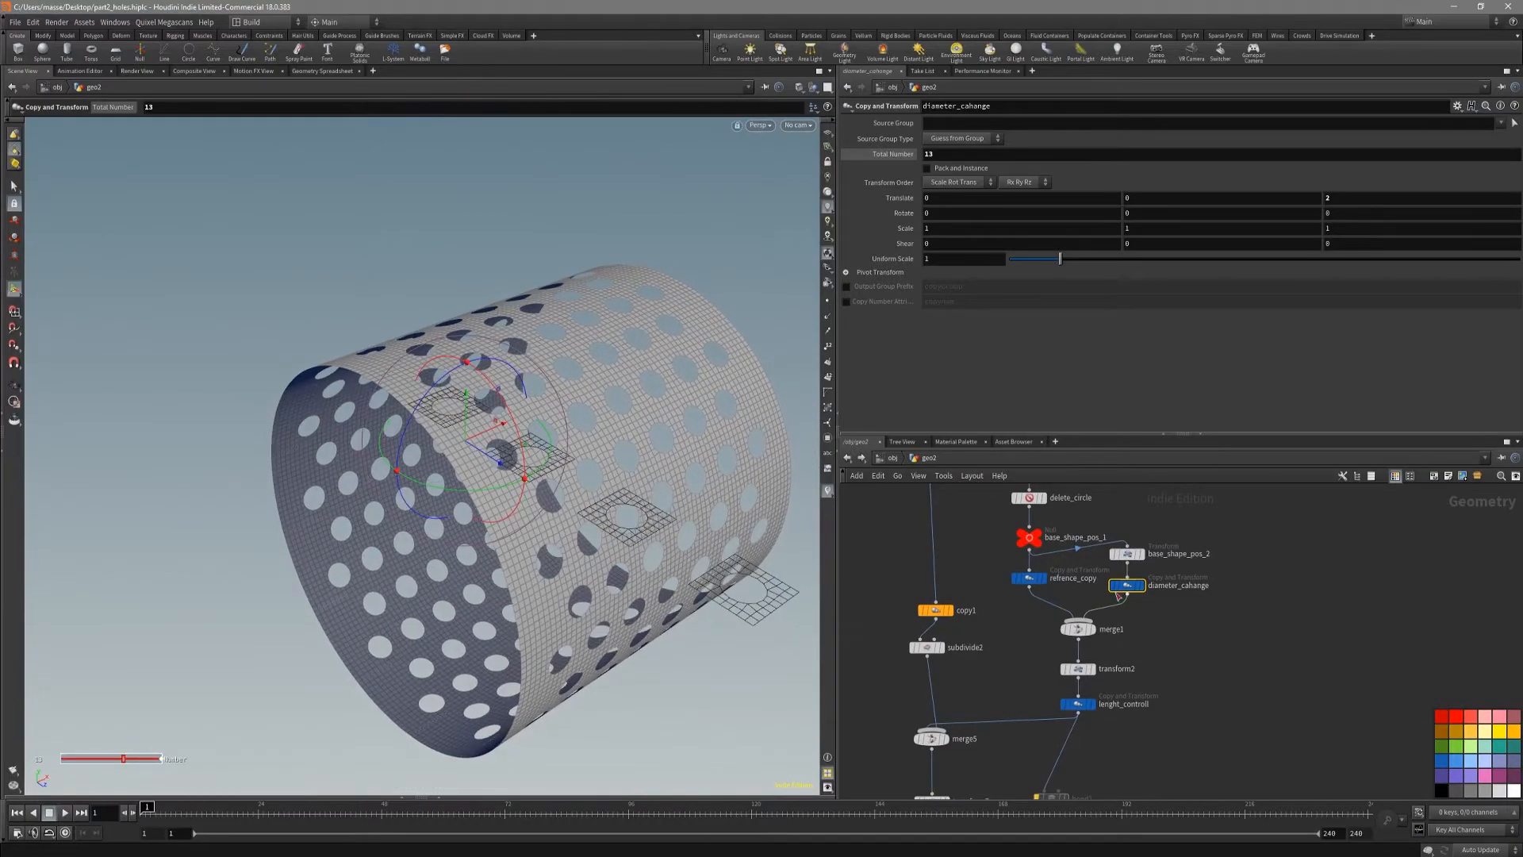
{"action": "middle_click_drag", "start_coordinate": [941, 156], "coordinate": [1025, 162]}
{"action": "left_click_drag", "start_coordinate": [681, 357], "coordinate": [642, 410], "text": "alt"}
{"action": "left_click_drag", "start_coordinate": [580, 384], "coordinate": [388, 441]}
{"action": "scroll", "coordinate": [388, 442], "scroll_direction": "up", "scroll_amount": 4}
Step: Set diameter_cahange's total number of copies to 10 and copy that parameter for linking
{"action": "middle_click_drag", "start_coordinate": [948, 153], "coordinate": [905, 155]}
{"action": "mouse_move", "coordinate": [684, 382]}
{"action": "left_mouse_down"}
{"action": "mouse_move", "coordinate": [693, 391]}
{"action": "mouse_move", "coordinate": [662, 401]}
{"action": "left_mouse_up"}
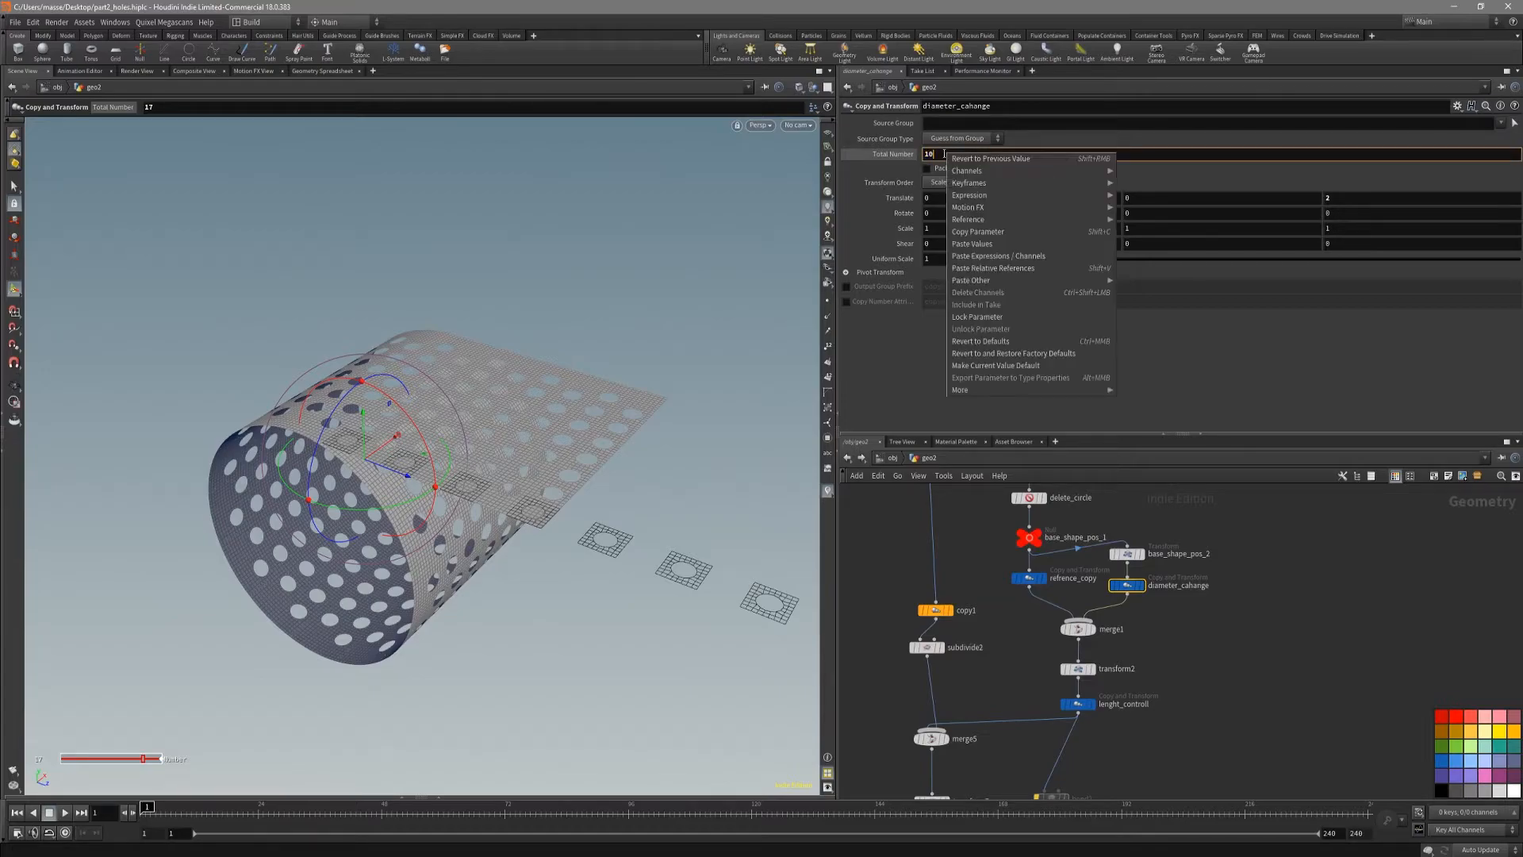
{"action": "key", "text": "Return"}
{"action": "right_click", "coordinate": [954, 155]}
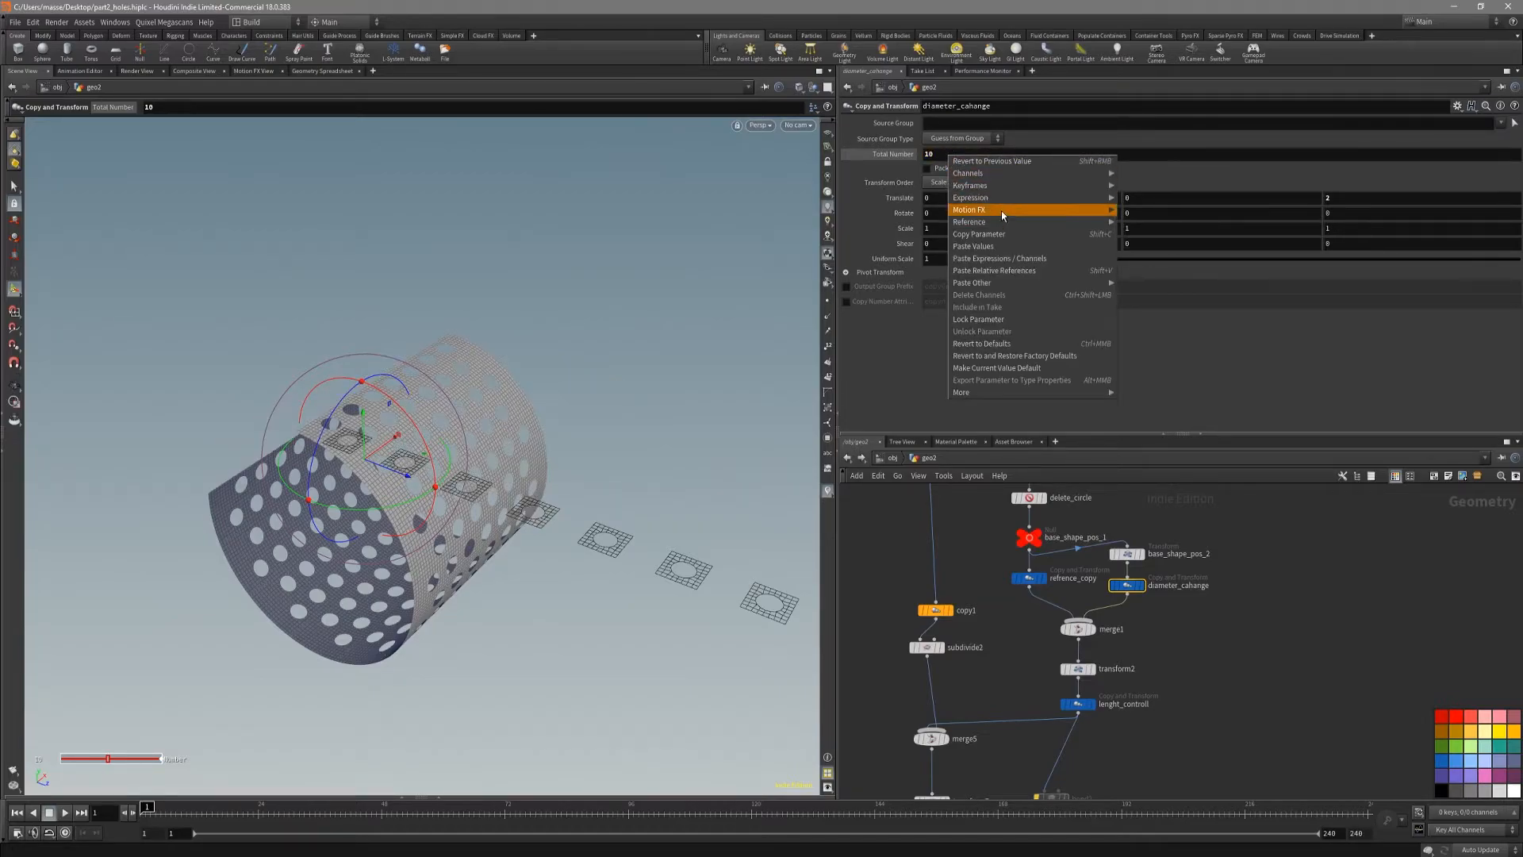
{"action": "left_click", "coordinate": [1009, 235]}
Step: Flatten the tube back into a sheet by setting bend3's bend angle to 0
{"action": "scroll", "coordinate": [967, 516], "scroll_direction": "down", "scroll_amount": 4}
{"action": "scroll", "coordinate": [968, 678], "scroll_direction": "up", "scroll_amount": 4}
{"action": "scroll", "coordinate": [968, 678], "scroll_direction": "up", "scroll_amount": 2}
{"action": "middle_click_drag", "start_coordinate": [1074, 741], "coordinate": [1068, 670]}
{"action": "left_click", "coordinate": [973, 681]}
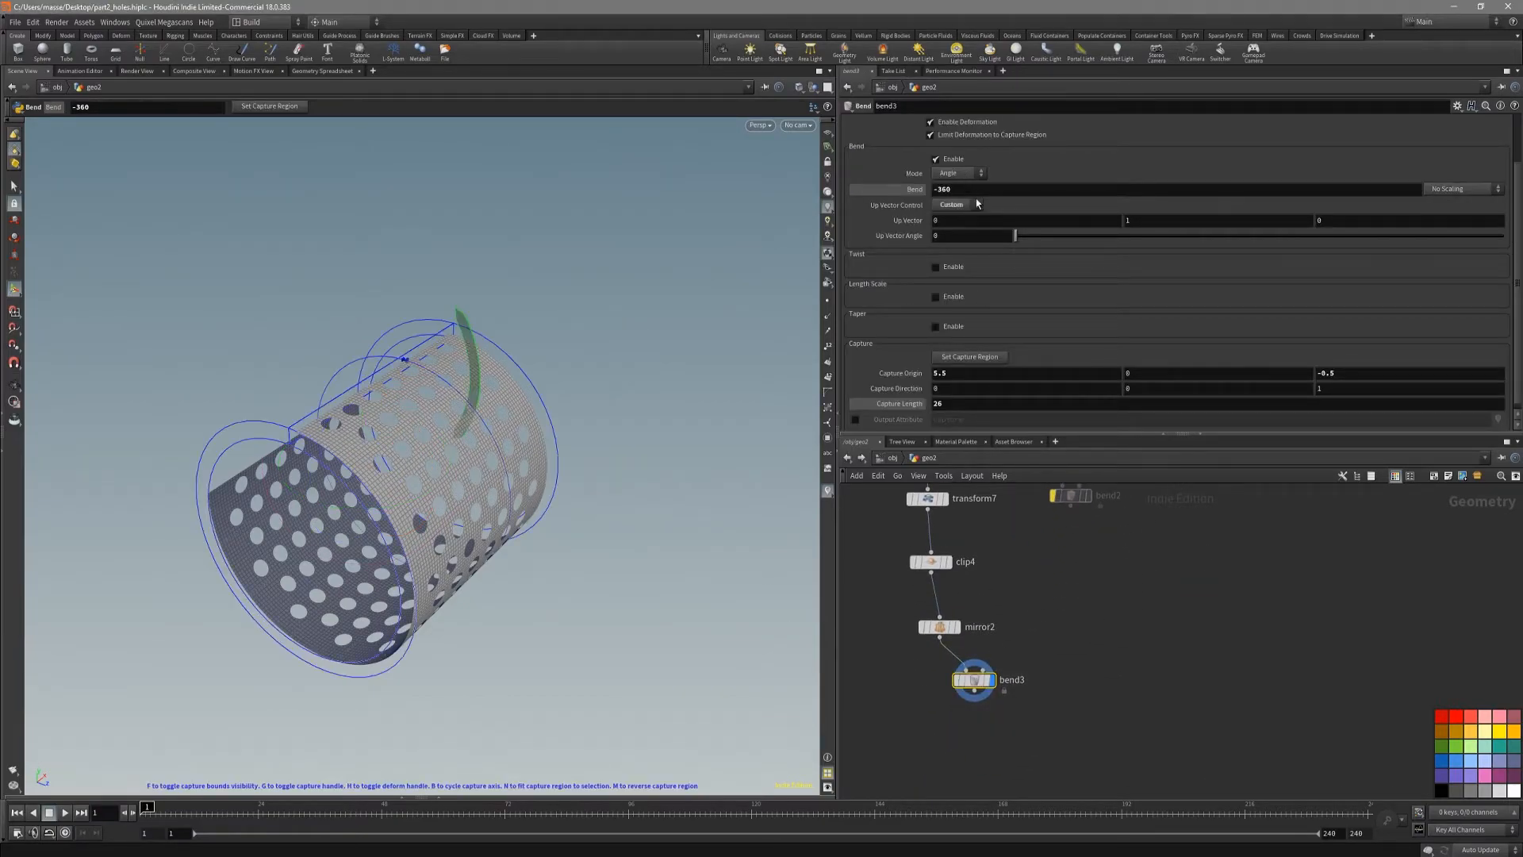
{"action": "left_click_drag", "start_coordinate": [344, 394], "coordinate": [554, 479], "text": "alt"}
{"action": "right_click_drag", "start_coordinate": [555, 479], "coordinate": [449, 436], "text": "alt"}
{"action": "left_click_drag", "start_coordinate": [449, 436], "coordinate": [432, 513]}
{"action": "key", "text": "Return"}
{"action": "key", "text": "alt"}
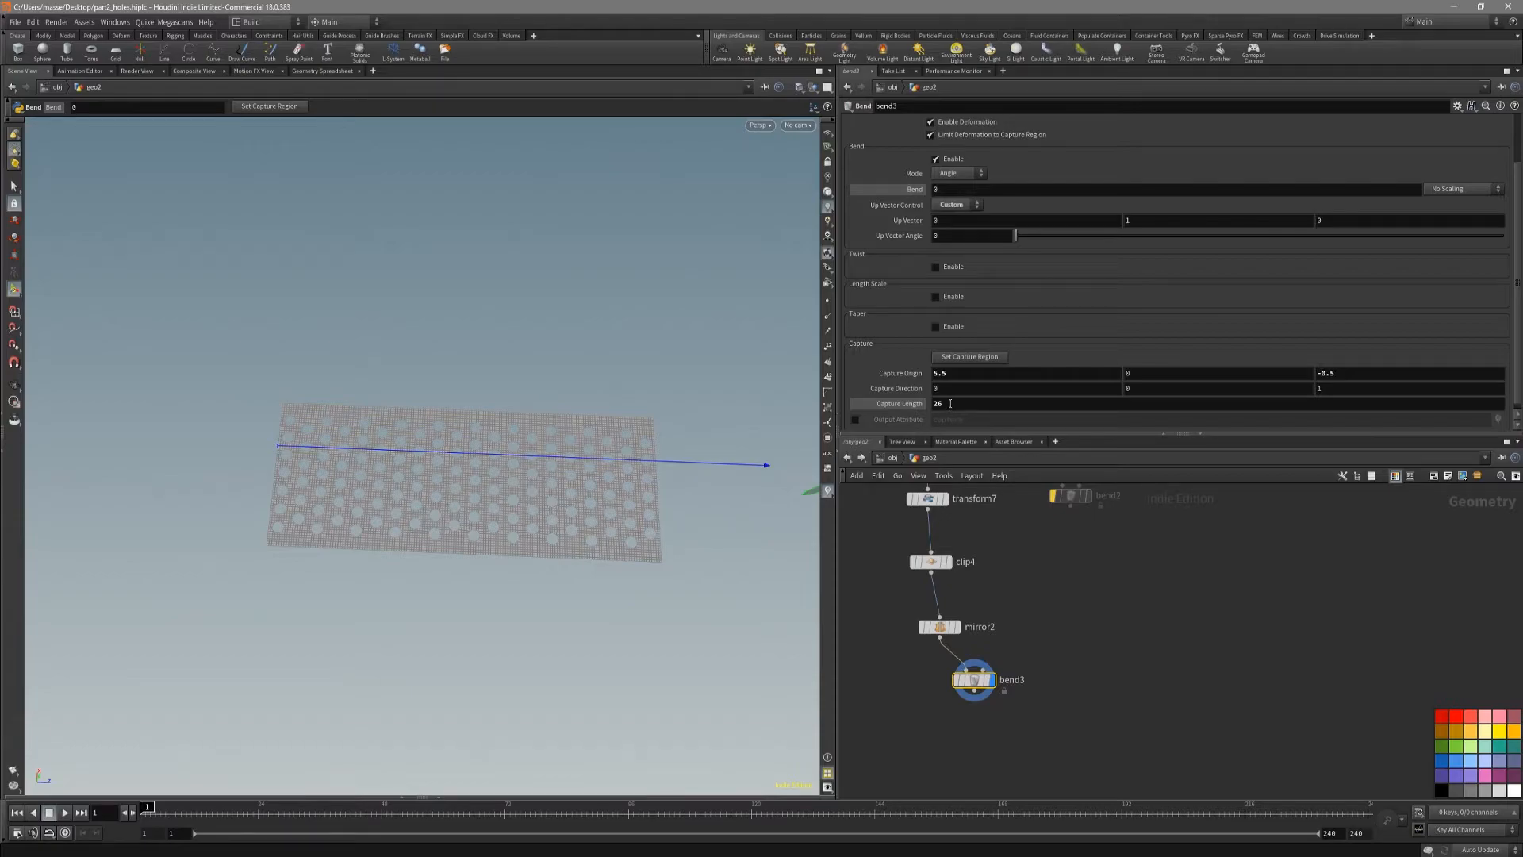
Step: Link bend3's capture length to the copied parameter as ch("../diameter_cahange/ncy") * 2, and show the reference grid
{"action": "key", "text": "ctrl+v"}
{"action": "key", "text": "Return"}
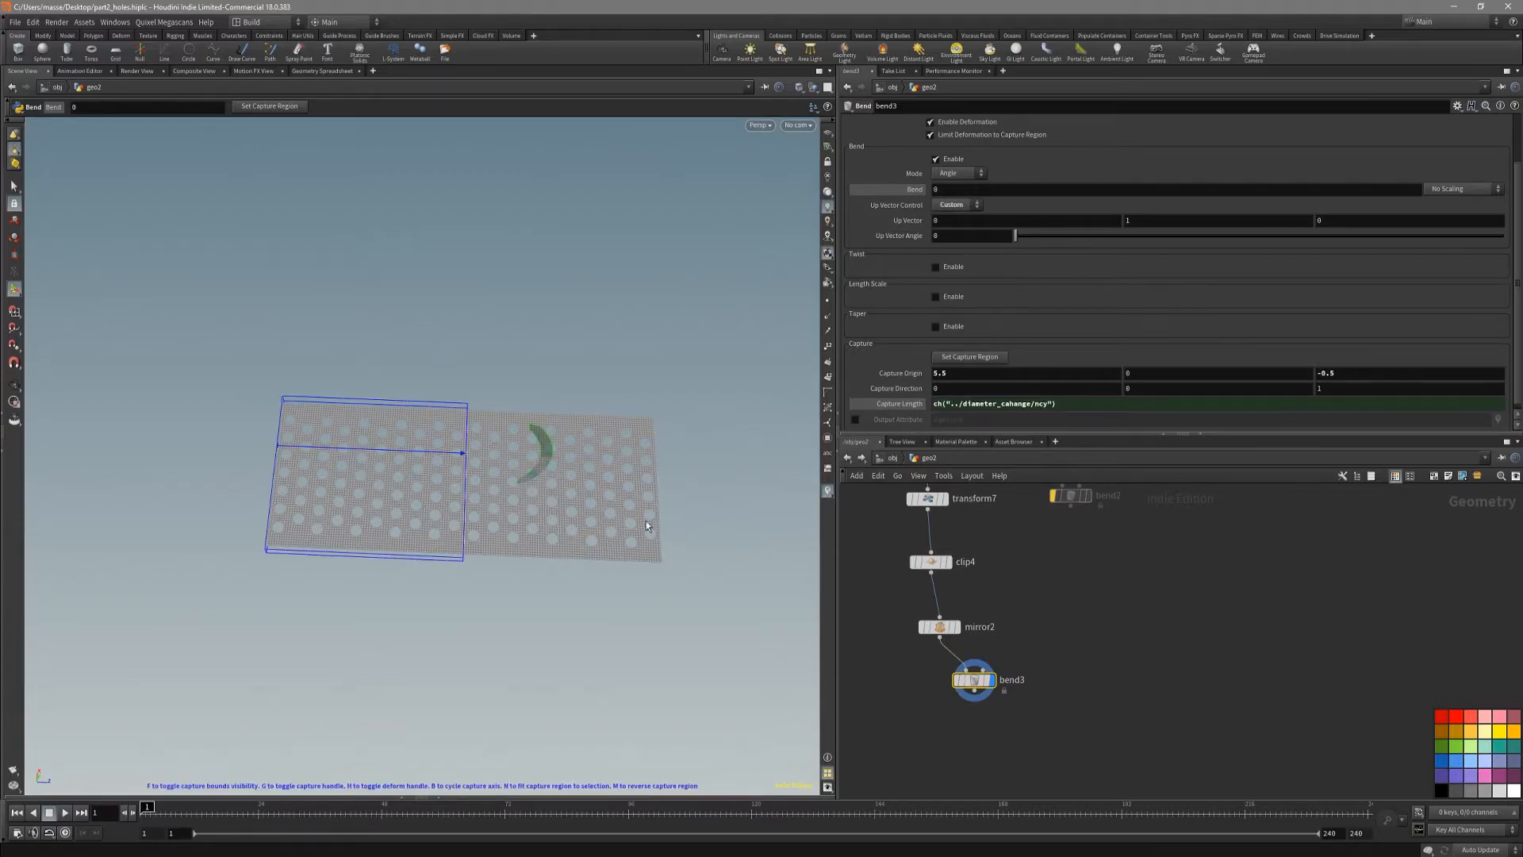
{"action": "key", "text": "space+2"}
{"action": "middle_click_drag", "start_coordinate": [414, 456], "coordinate": [445, 442]}
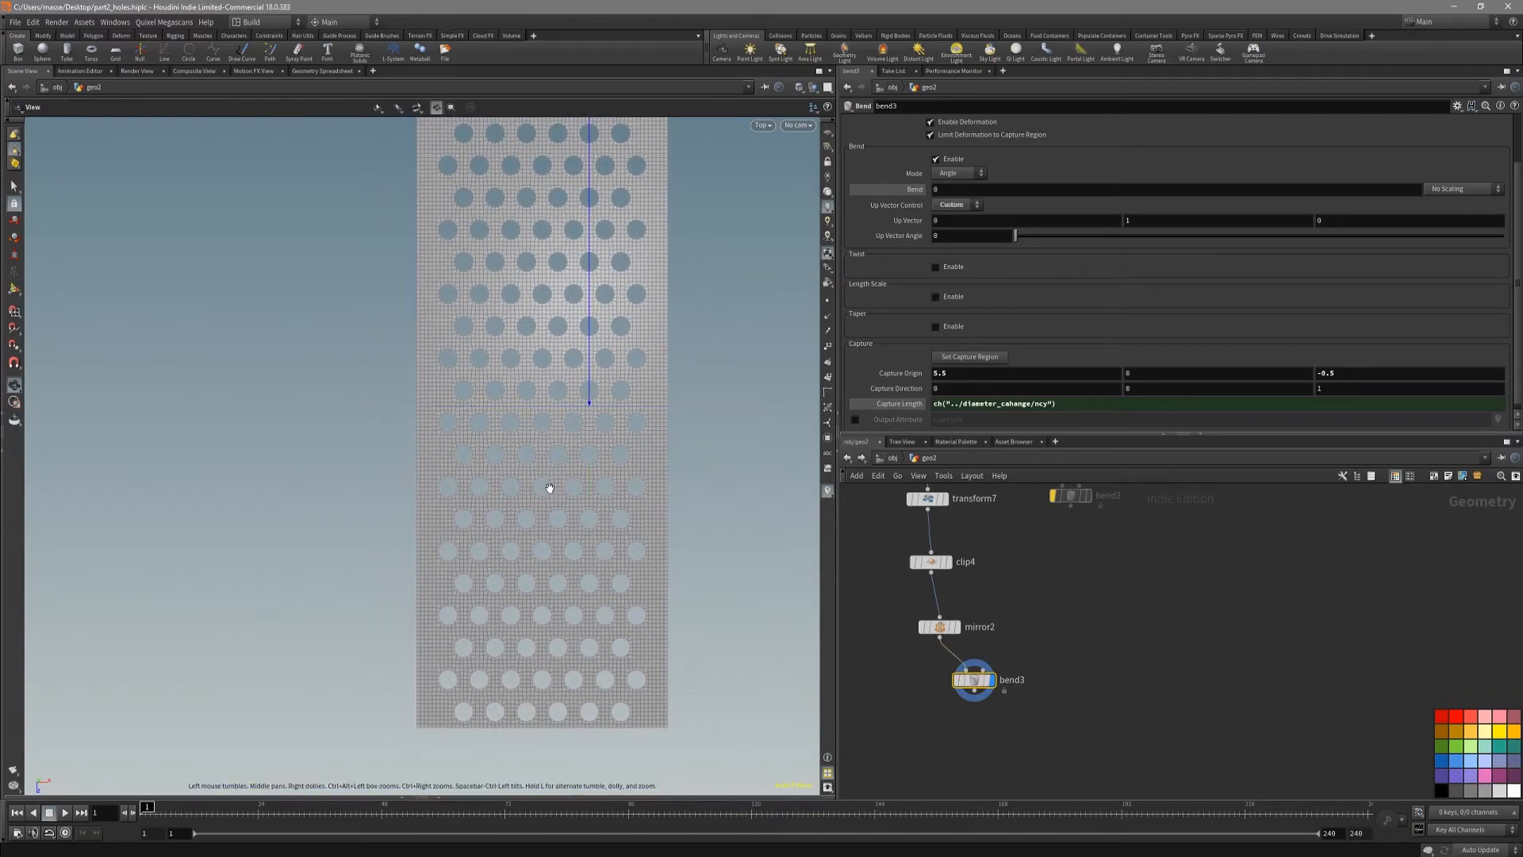
{"action": "key", "text": "space+1"}
{"action": "left_click_drag", "start_coordinate": [530, 496], "coordinate": [576, 463]}
{"action": "key", "text": "Return"}
{"action": "left_click", "coordinate": [826, 133]}
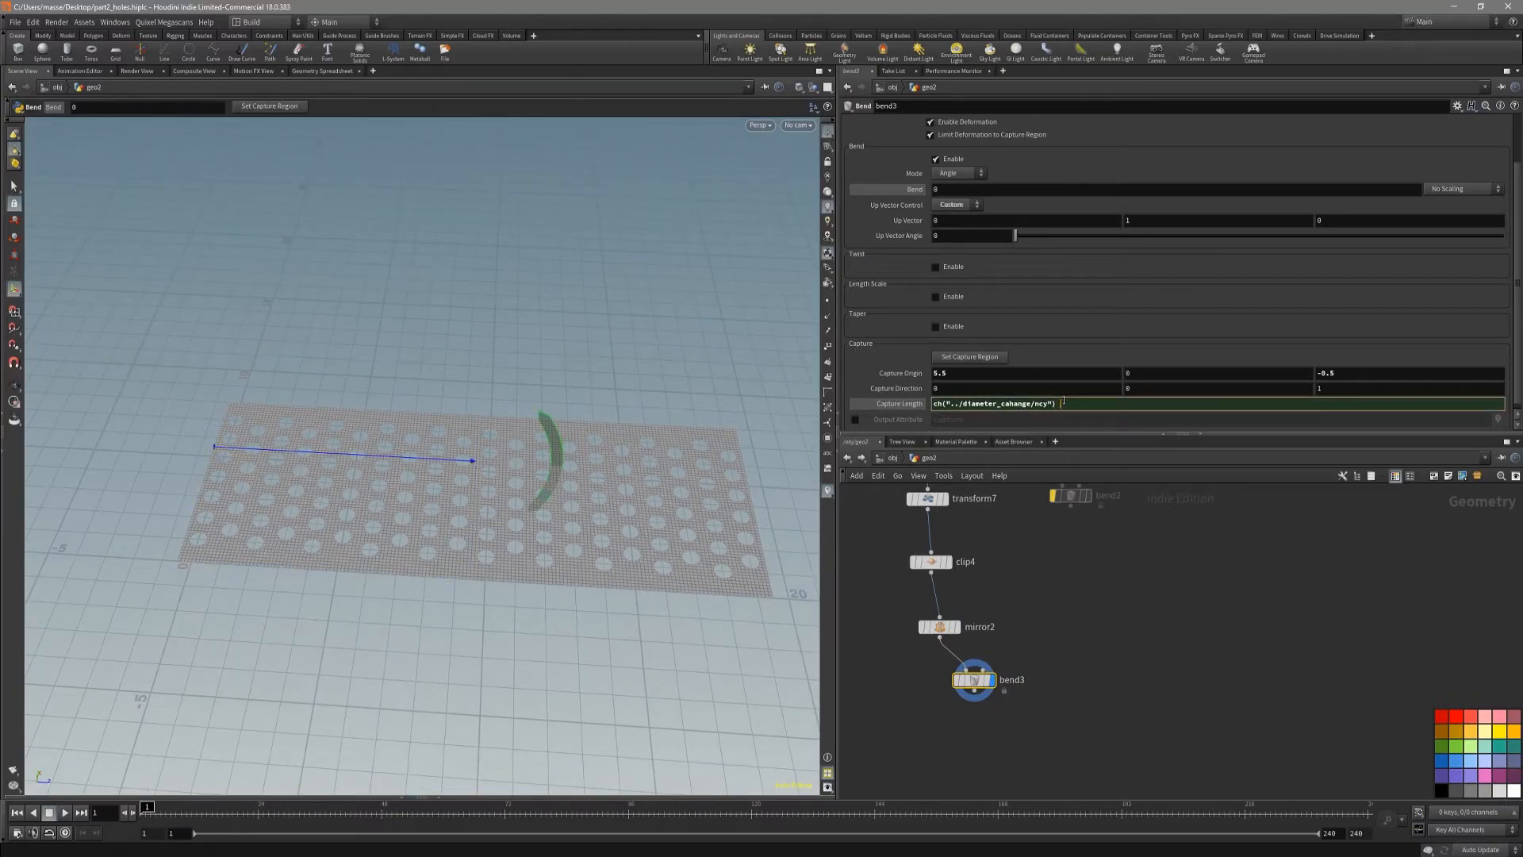
{"action": "key", "text": "Return"}
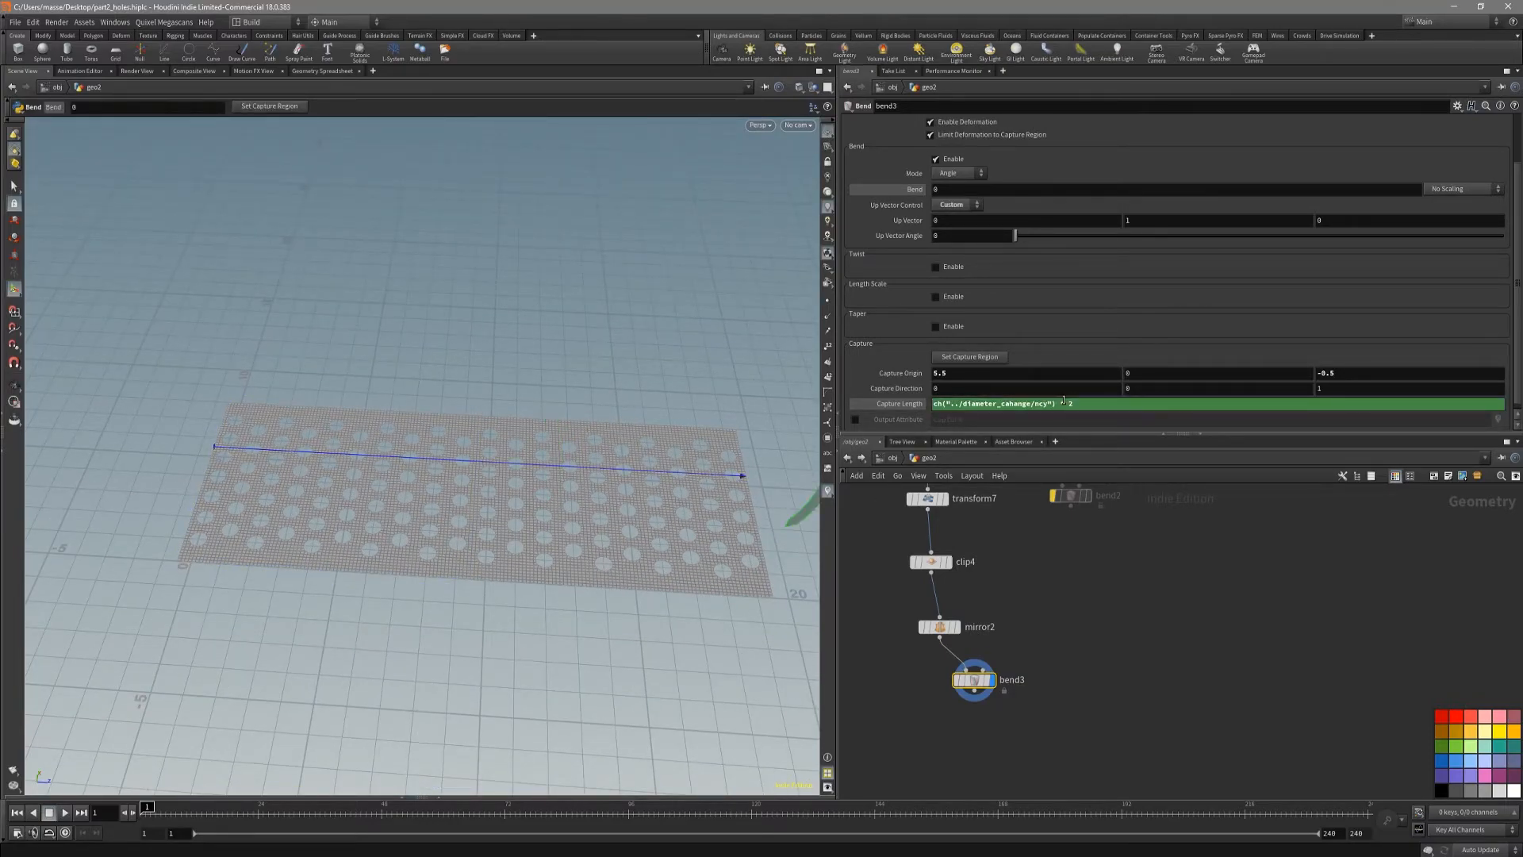
Step: Bend the sheet into a closed tube by setting bend3's angle to 360, and frame it in the viewport
{"action": "left_click_drag", "start_coordinate": [727, 559], "coordinate": [687, 458], "text": "alt"}
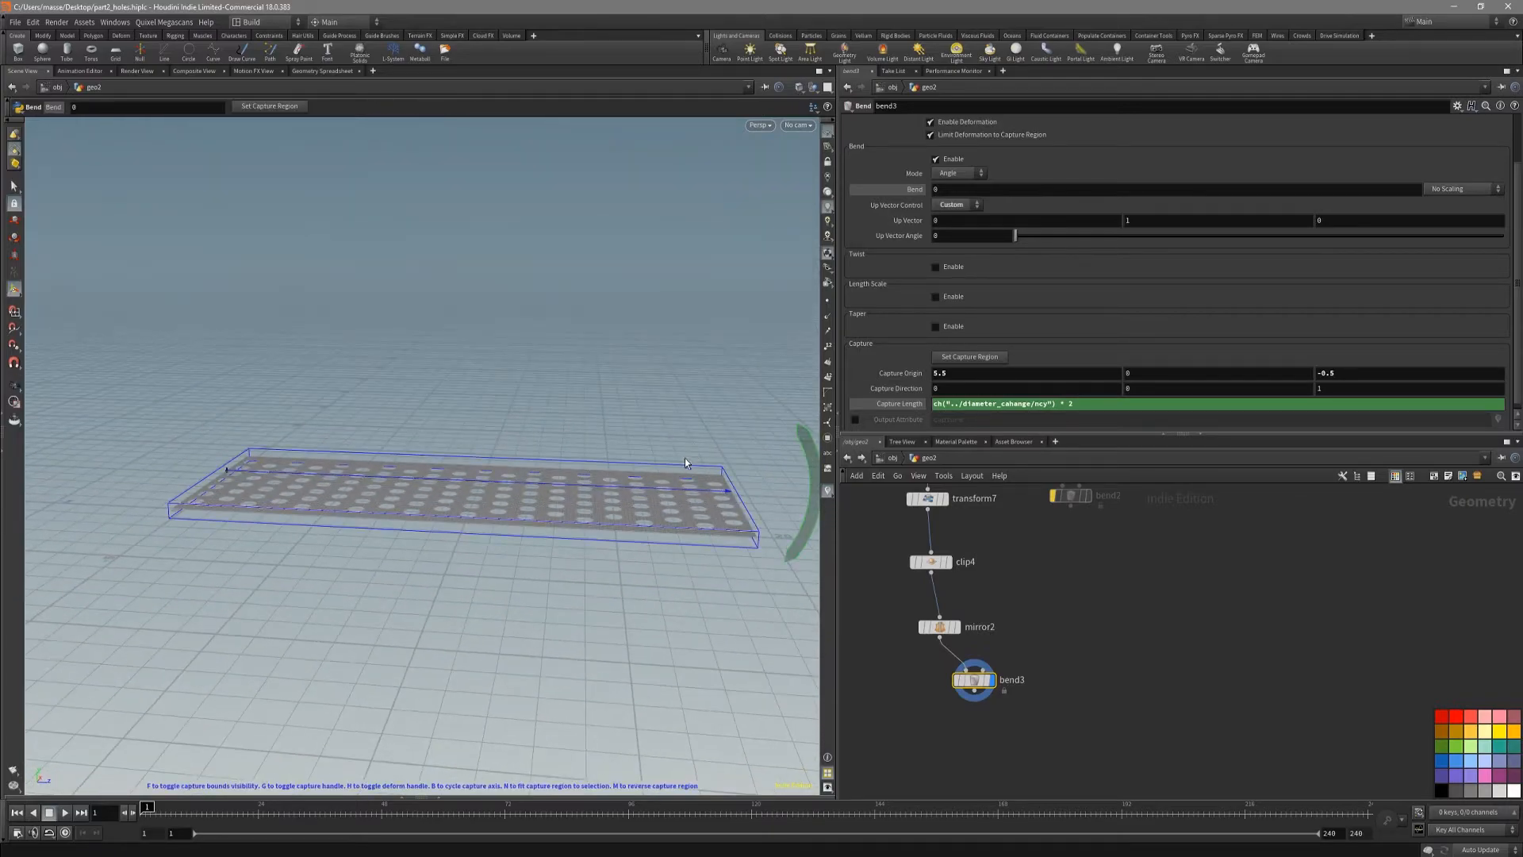
{"action": "left_click", "coordinate": [979, 191]}
{"action": "type", "text": "360"}
{"action": "key", "text": "Return"}
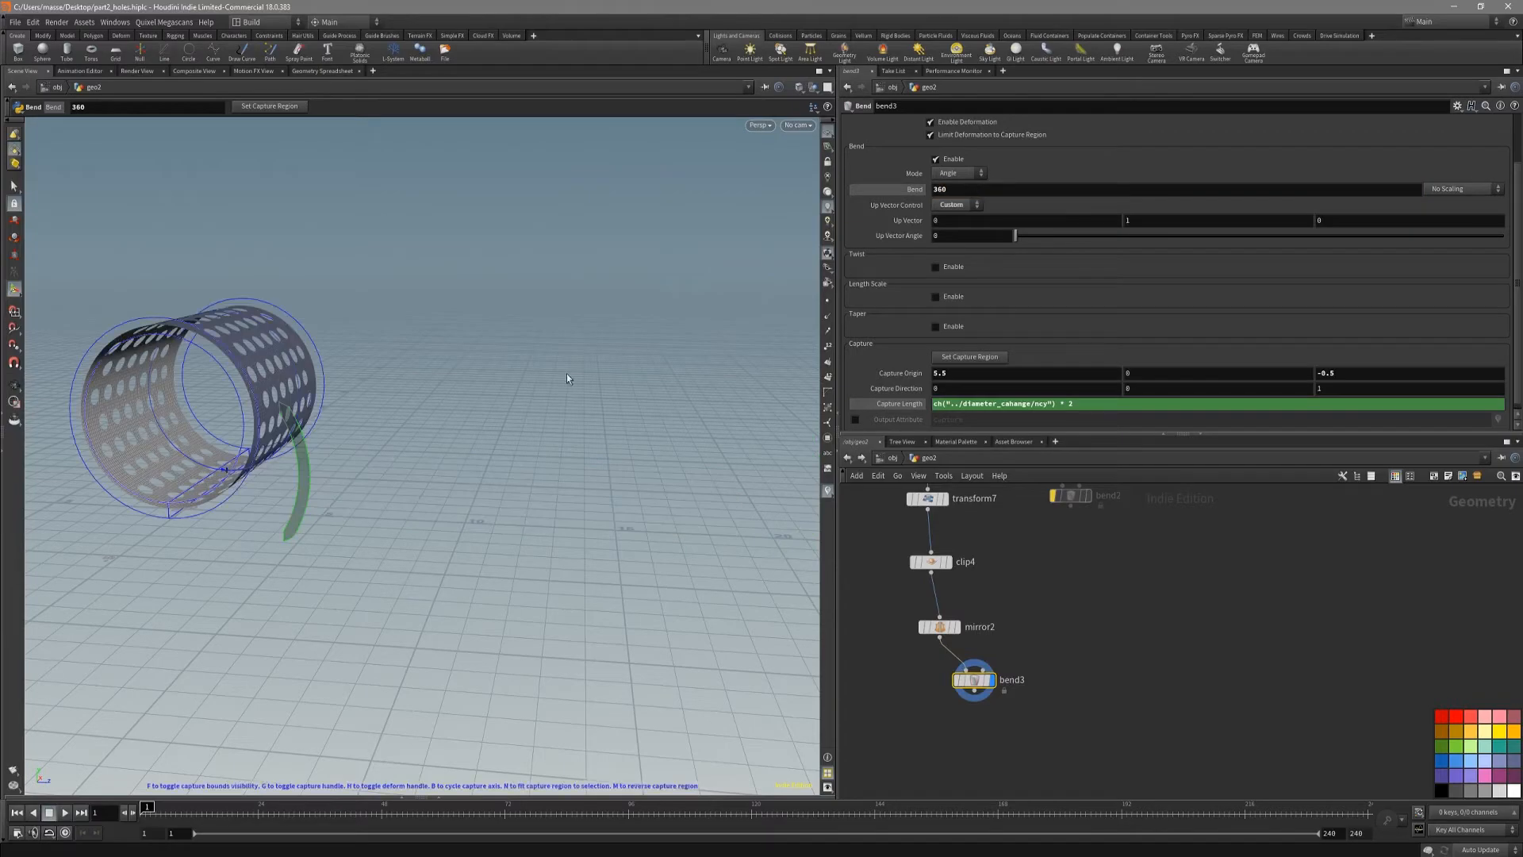
{"action": "key", "text": "space+h"}
Step: Add a Reverse node after bend3, display its result and switch the tube to plain shading
{"action": "key", "text": "Tab"}
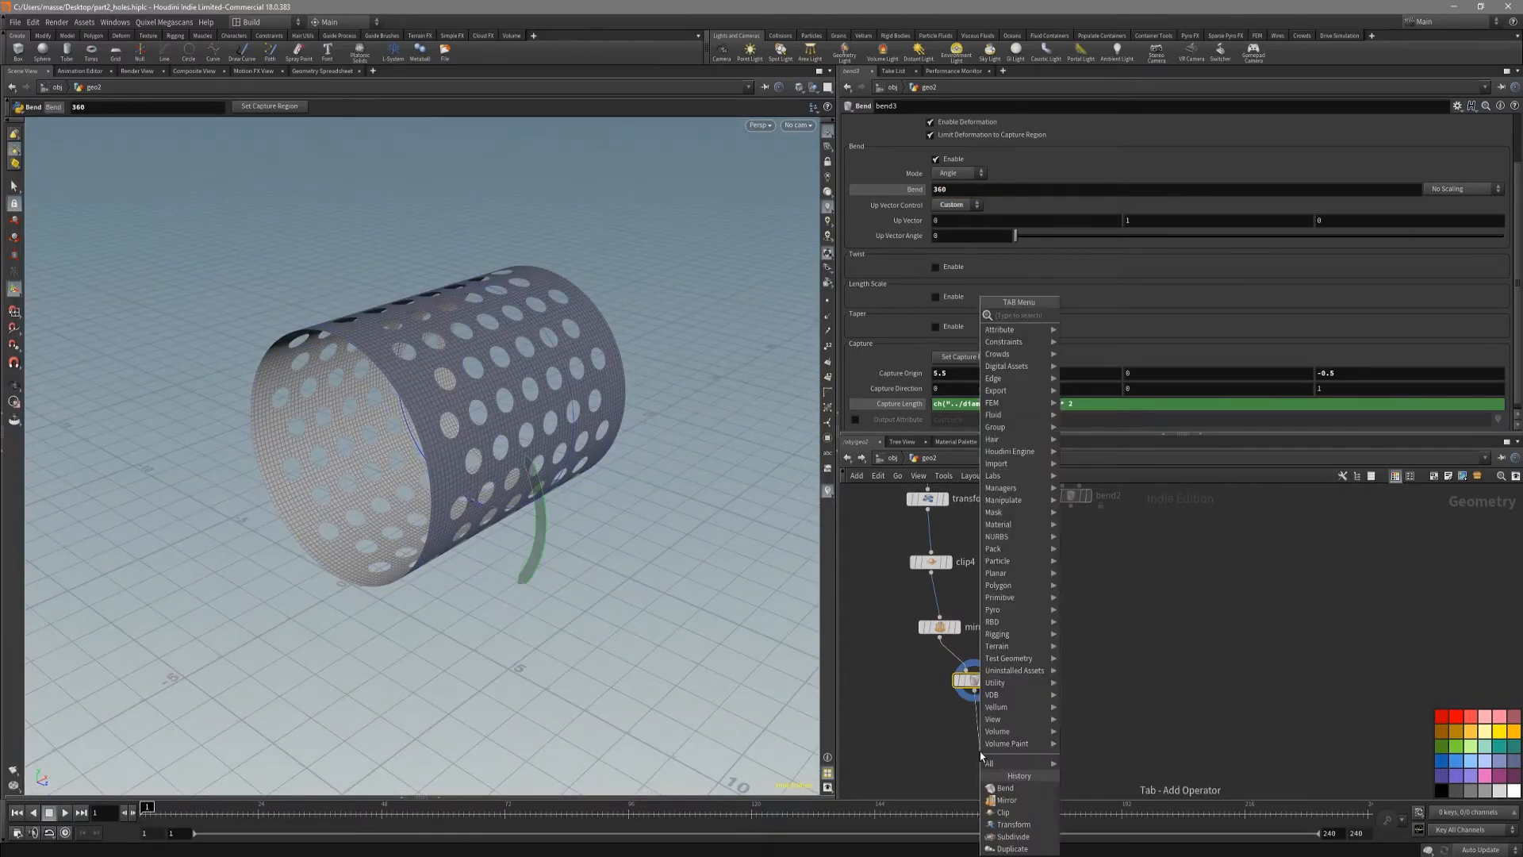
{"action": "type", "text": "rev"}
{"action": "key", "text": "Return"}
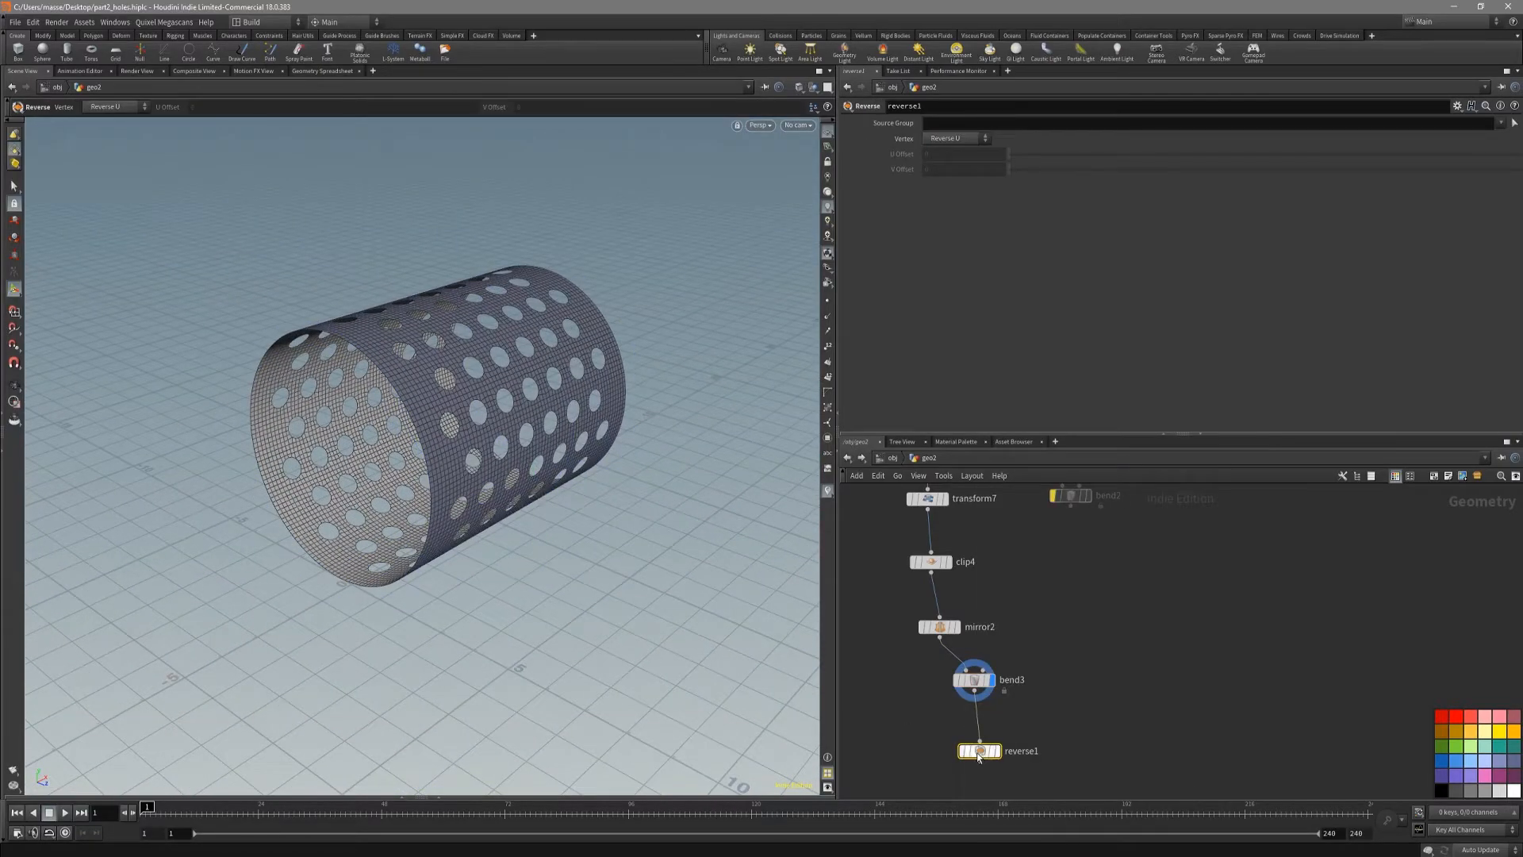
{"action": "left_click", "coordinate": [978, 759]}
{"action": "left_click_drag", "start_coordinate": [511, 376], "coordinate": [537, 487]}
{"action": "key", "text": "shift+w"}
Step: Set diameter_cahange's total number of copies to 6 to make the tube narrower
{"action": "scroll", "coordinate": [1117, 584], "scroll_direction": "down", "scroll_amount": 3}
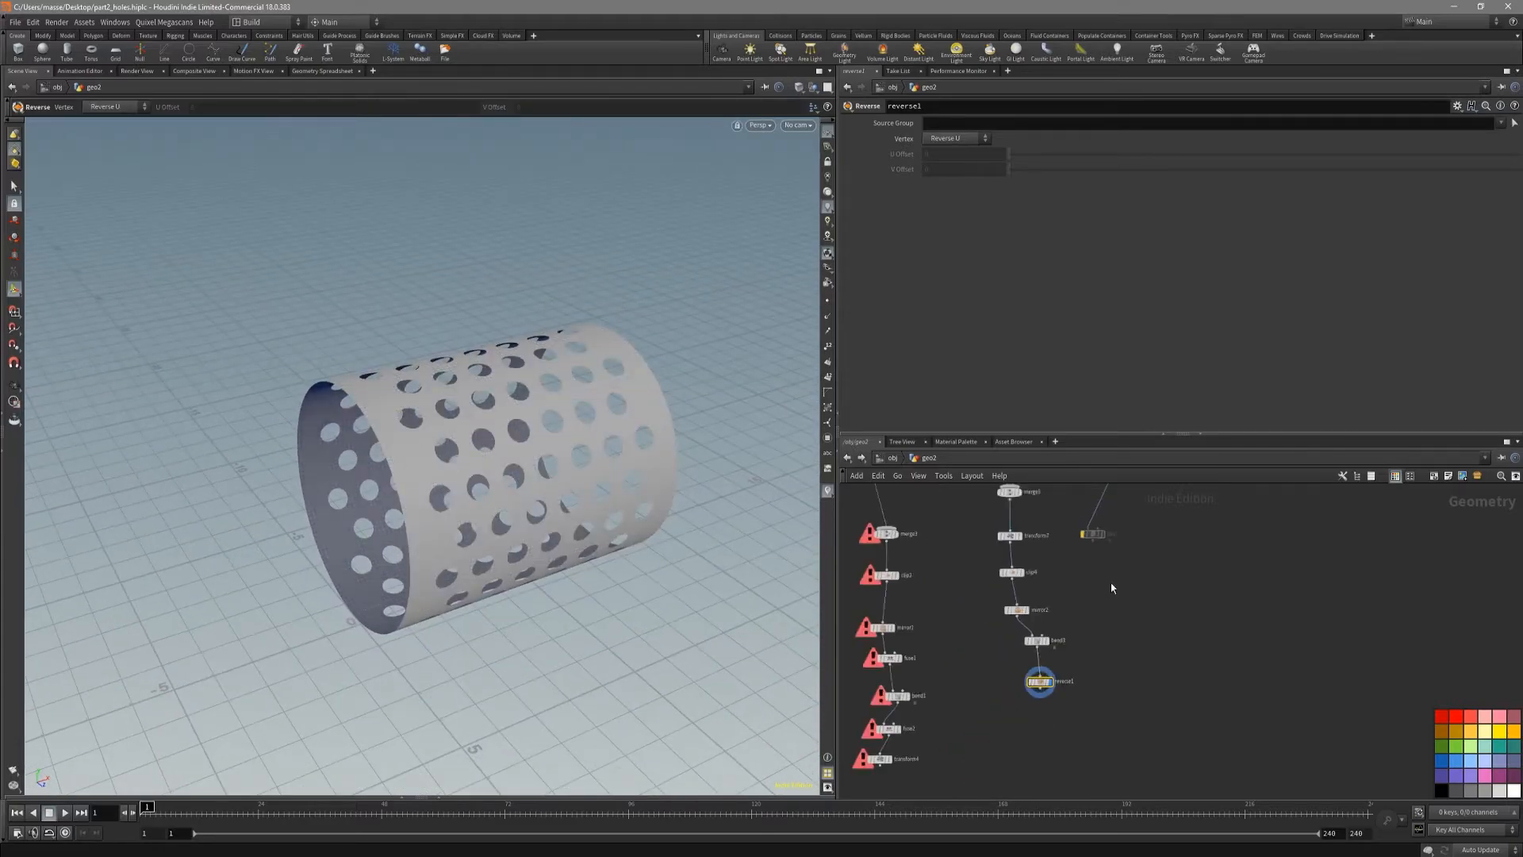
{"action": "middle_click_drag", "start_coordinate": [1116, 584], "coordinate": [1046, 729]}
{"action": "scroll", "coordinate": [1085, 542], "scroll_direction": "up", "scroll_amount": 3}
{"action": "left_click", "coordinate": [1087, 607]}
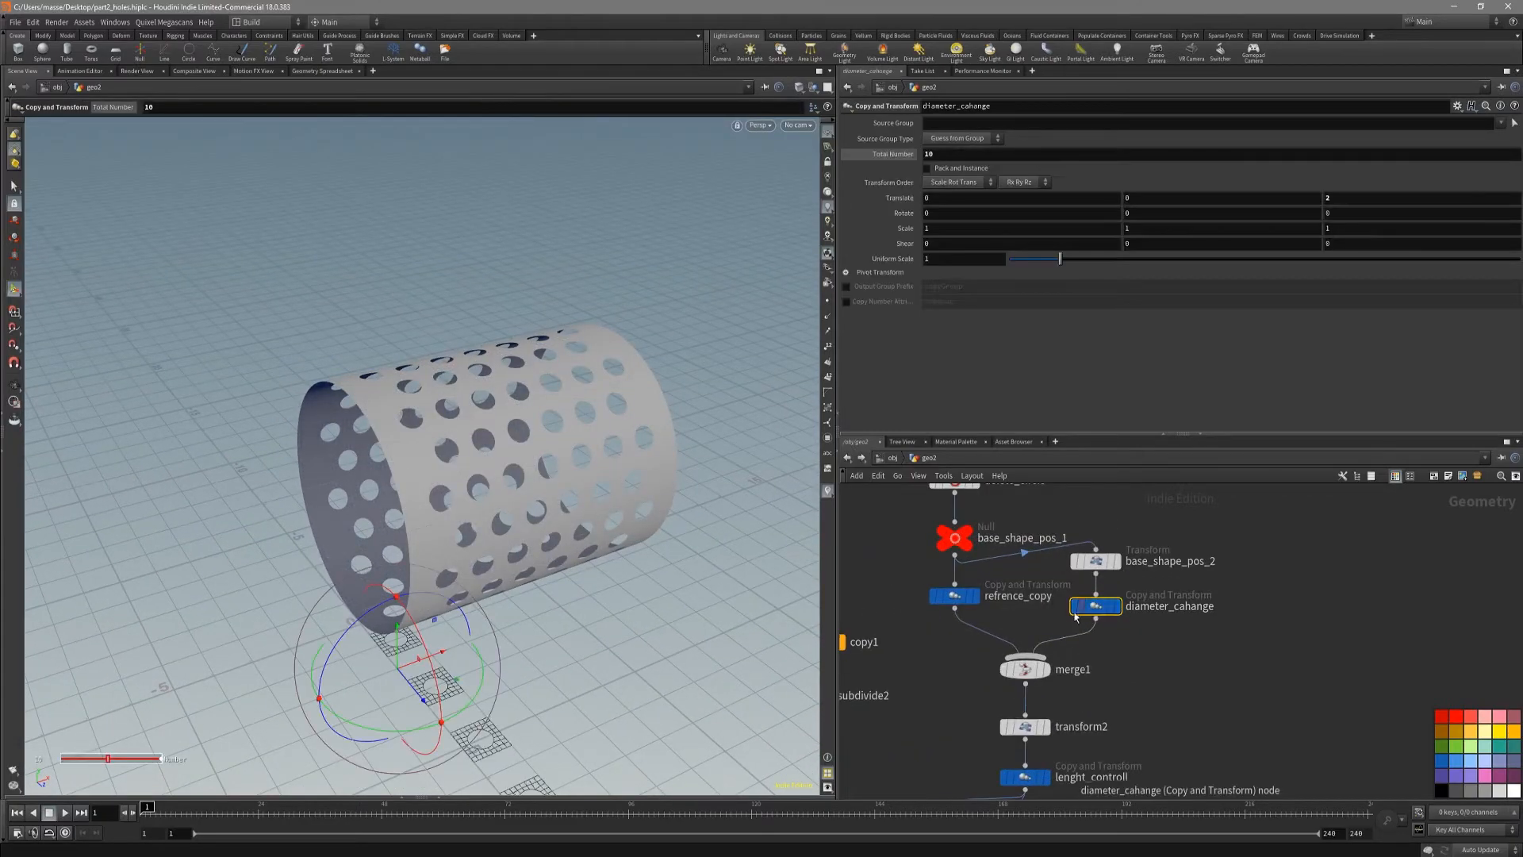
{"action": "middle_click_drag", "start_coordinate": [1001, 154], "coordinate": [956, 167]}
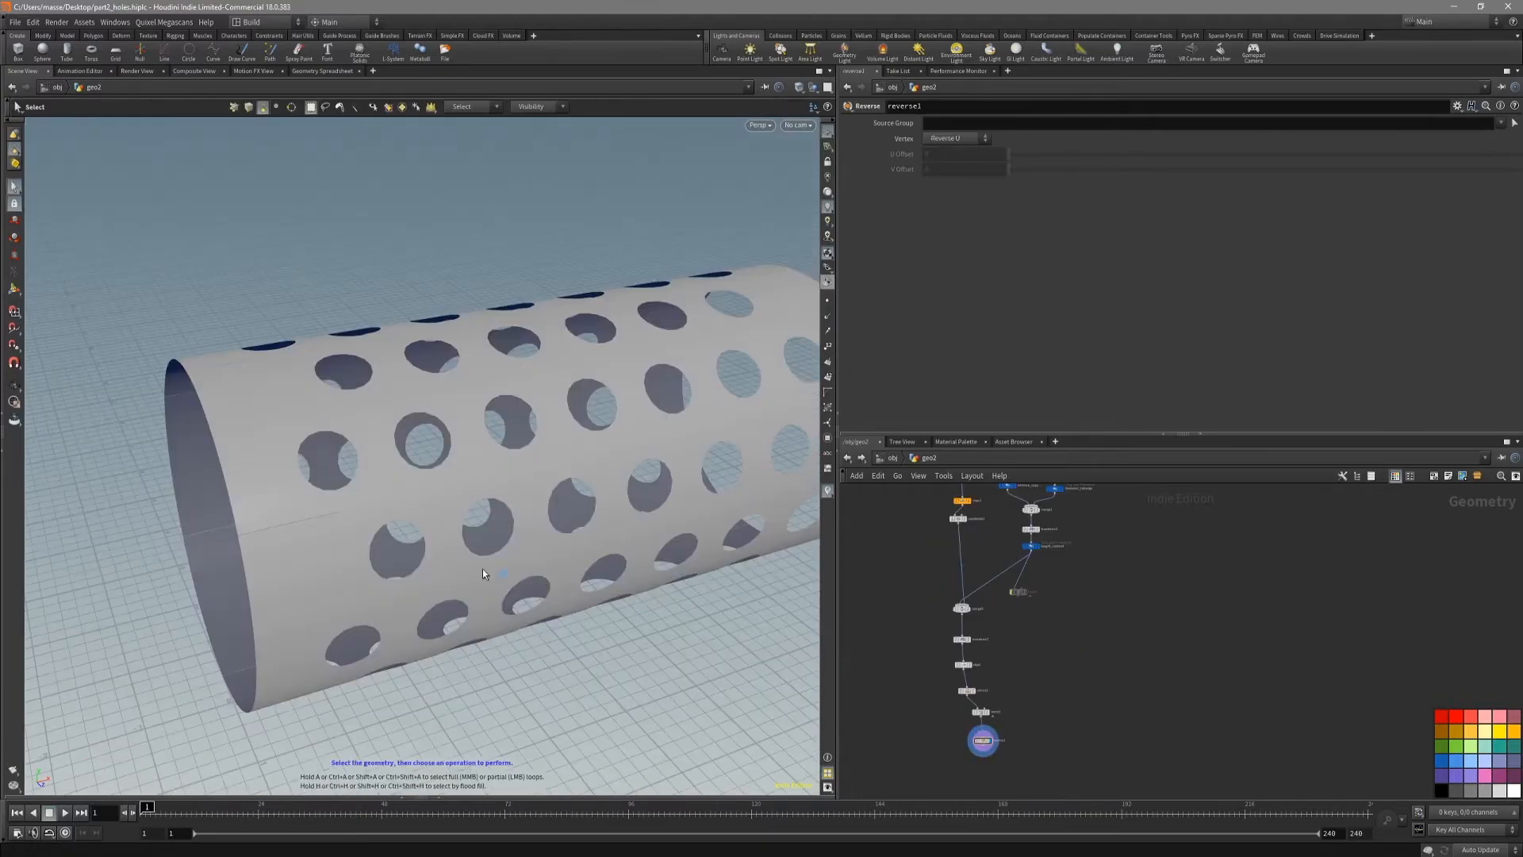
Step: Add and display a Fuse node after reverse1, with a snap distance of about 0.0051, to weld the tube's seam
{"action": "right_click_drag", "start_coordinate": [300, 513], "coordinate": [512, 517], "text": "alt"}
{"action": "key", "text": "shift+w"}
{"action": "mouse_move", "coordinate": [452, 531]}
{"action": "left_mouse_down", "text": "alt"}
{"action": "mouse_move", "coordinate": [456, 571]}
{"action": "mouse_move", "coordinate": [361, 558]}
{"action": "mouse_move", "coordinate": [503, 605]}
{"action": "mouse_move", "coordinate": [499, 555]}
{"action": "mouse_move", "coordinate": [534, 527]}
{"action": "mouse_move", "coordinate": [373, 565]}
{"action": "left_mouse_up", "text": "alt"}
{"action": "key", "text": "s"}
{"action": "right_click", "coordinate": [960, 663]}
{"action": "type", "text": "fuse"}
{"action": "key", "text": "Return"}
{"action": "left_click", "coordinate": [967, 692]}
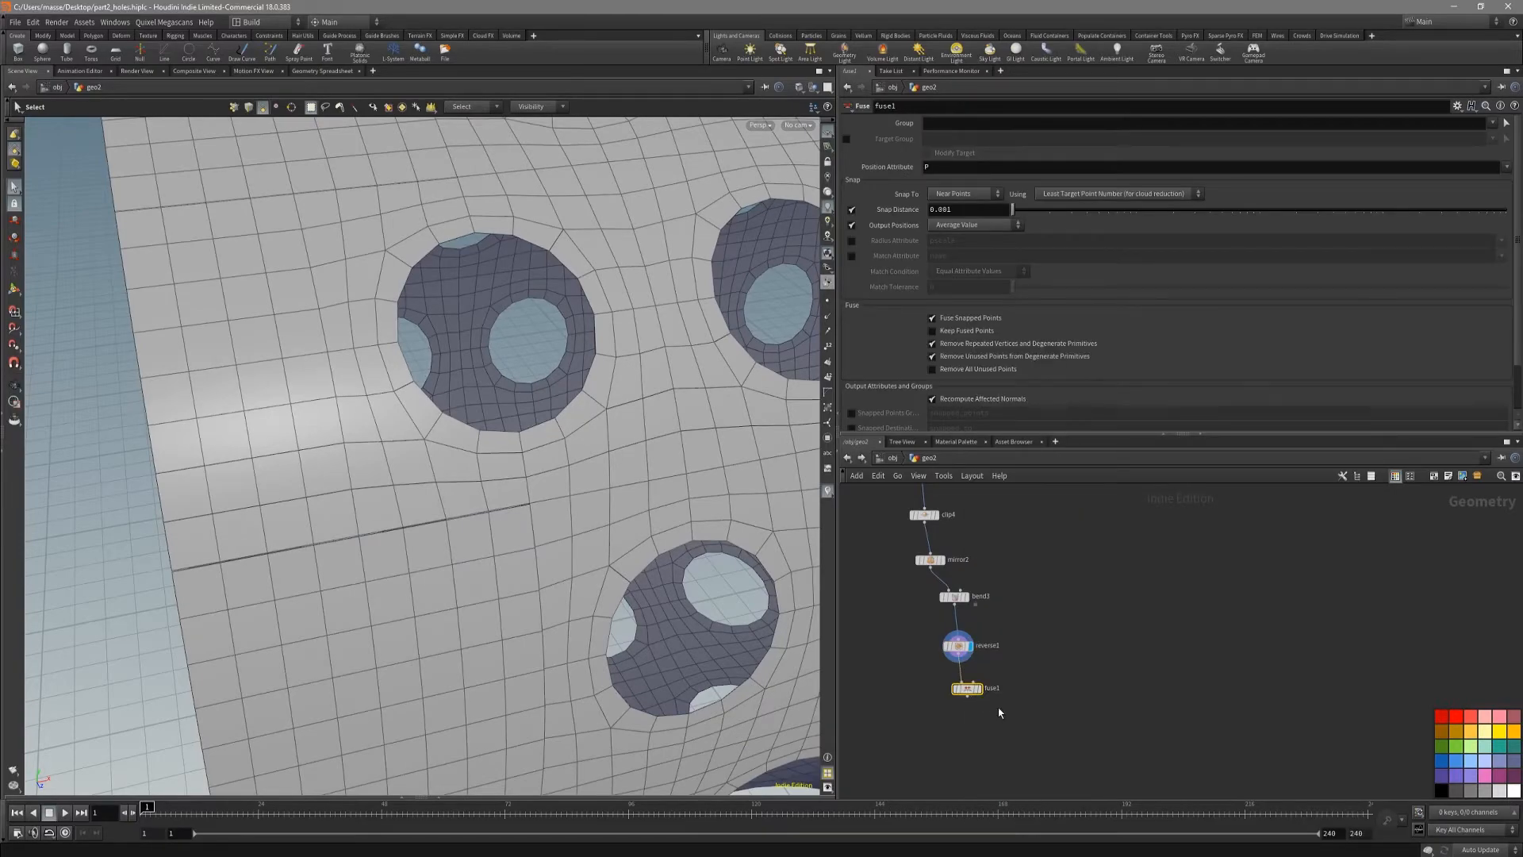
{"action": "left_click_drag", "start_coordinate": [617, 515], "coordinate": [577, 551]}
{"action": "scroll", "coordinate": [587, 523], "scroll_direction": "up", "scroll_amount": 4}
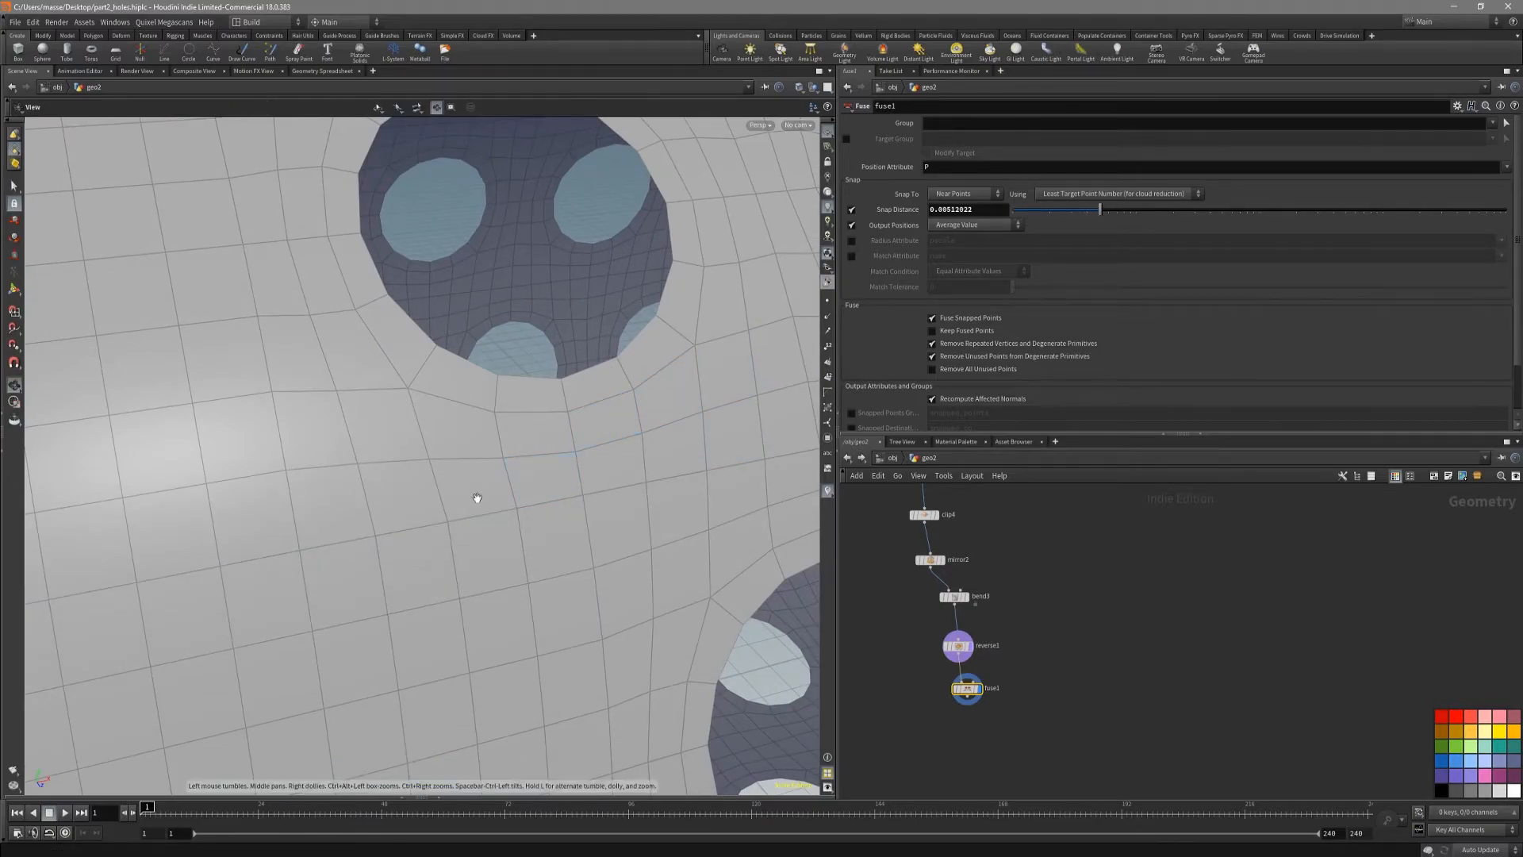
Step: Examine the fused seam and the tube's surface from several angles, with and without the wireframe
{"action": "right_click_drag", "start_coordinate": [500, 486], "coordinate": [282, 526], "text": "alt"}
{"action": "double_click", "coordinate": [380, 513]}
{"action": "left_click_drag", "start_coordinate": [381, 512], "coordinate": [441, 520], "text": "alt"}
{"action": "left_click", "coordinate": [293, 523]}
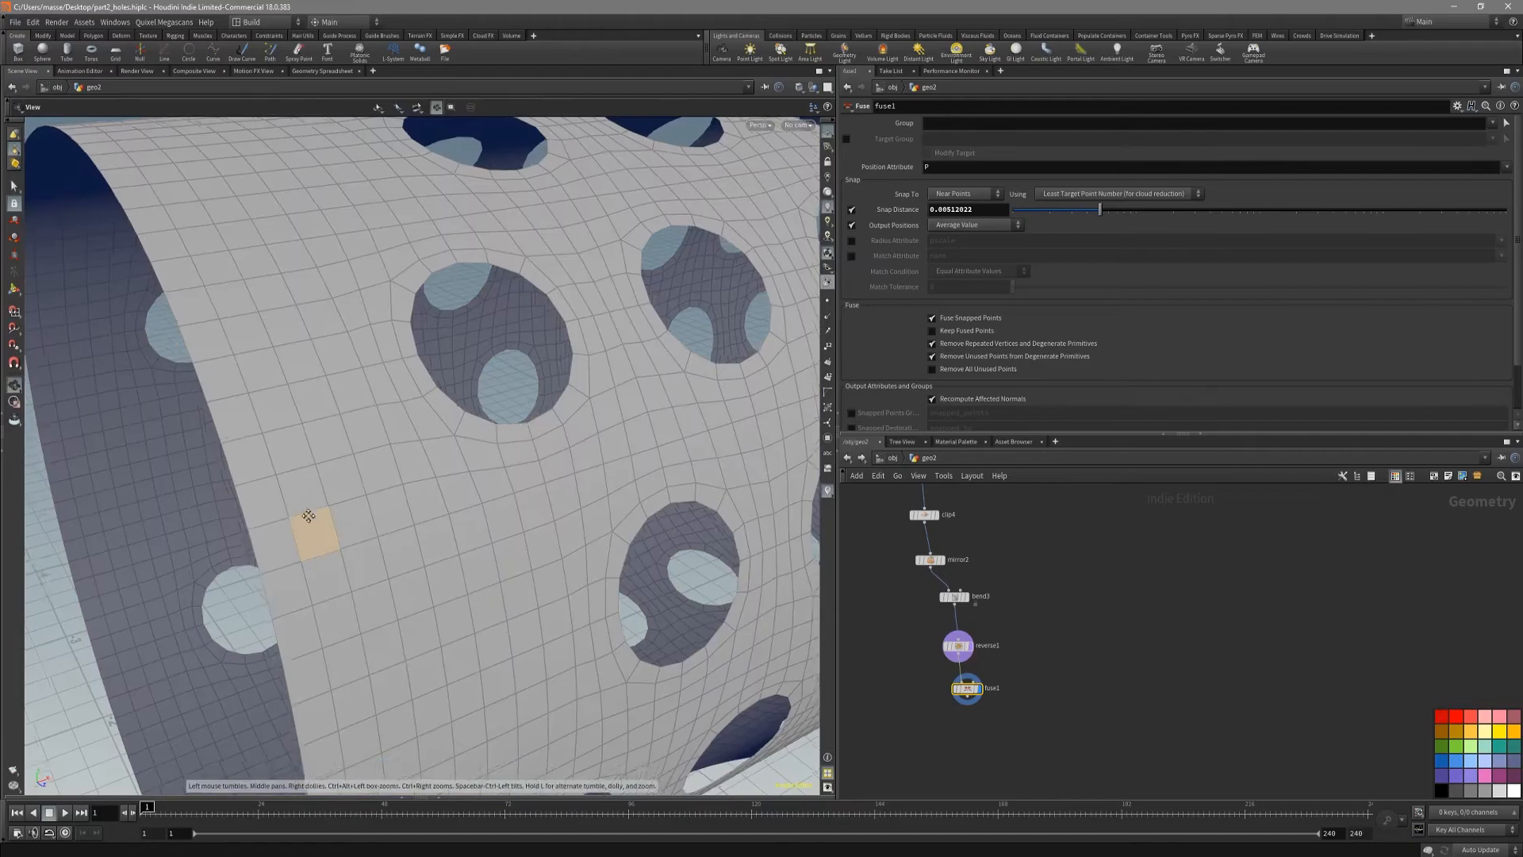
{"action": "left_click_drag", "start_coordinate": [290, 516], "coordinate": [436, 465], "text": "alt"}
{"action": "right_click_drag", "start_coordinate": [435, 466], "coordinate": [341, 476], "text": "alt"}
{"action": "left_click_drag", "start_coordinate": [341, 476], "coordinate": [342, 438], "text": "alt"}
{"action": "mouse_move", "coordinate": [522, 477]}
{"action": "left_mouse_down"}
{"action": "mouse_move", "coordinate": [615, 510]}
{"action": "mouse_move", "coordinate": [665, 480]}
{"action": "mouse_move", "coordinate": [653, 523]}
{"action": "mouse_move", "coordinate": [645, 492]}
{"action": "mouse_move", "coordinate": [632, 515]}
{"action": "mouse_move", "coordinate": [309, 445]}
{"action": "left_mouse_up"}
{"action": "key", "text": "shift+w"}
{"action": "key", "text": "shift+w"}
{"action": "key", "text": "shift+w"}
{"action": "key", "text": "shift+w"}
{"action": "left_click_drag", "start_coordinate": [658, 546], "coordinate": [376, 492]}
{"action": "left_click_drag", "start_coordinate": [564, 548], "coordinate": [449, 460]}
{"action": "key", "text": "shift+w"}
{"action": "right_click_drag", "start_coordinate": [449, 459], "coordinate": [376, 452]}
{"action": "left_click_drag", "start_coordinate": [376, 453], "coordinate": [367, 449]}
{"action": "right_click_drag", "start_coordinate": [395, 447], "coordinate": [455, 449]}
{"action": "mouse_move", "coordinate": [454, 449]}
{"action": "left_mouse_down"}
{"action": "mouse_move", "coordinate": [445, 459]}
{"action": "mouse_move", "coordinate": [455, 441]}
{"action": "mouse_move", "coordinate": [468, 470]}
{"action": "mouse_move", "coordinate": [442, 459]}
{"action": "mouse_move", "coordinate": [460, 447]}
{"action": "left_mouse_up"}
{"action": "key", "text": "shift+w"}
Step: Lengthen the tube by setting lenght_controll's total number of copies to 10
{"action": "scroll", "coordinate": [1043, 584], "scroll_direction": "up", "scroll_amount": 2}
{"action": "middle_click_drag", "start_coordinate": [1043, 581], "coordinate": [1020, 687]}
{"action": "scroll", "coordinate": [1020, 678], "scroll_direction": "up", "scroll_amount": 3}
{"action": "left_click", "coordinate": [955, 612]}
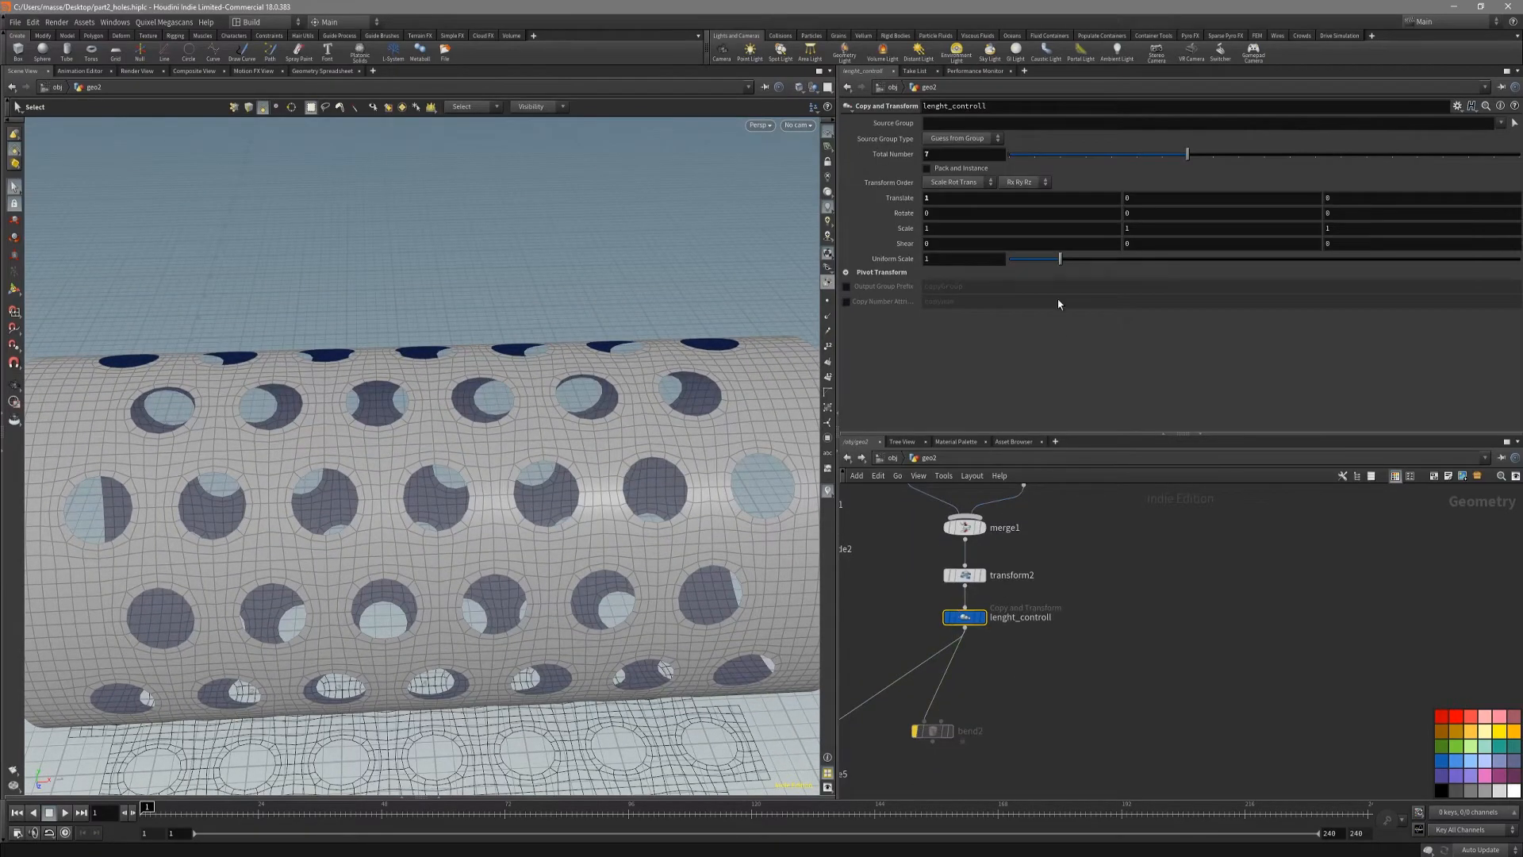
{"action": "left_click_drag", "start_coordinate": [1188, 154], "coordinate": [1263, 165]}
{"action": "right_click_drag", "start_coordinate": [674, 309], "coordinate": [353, 361], "text": "alt"}
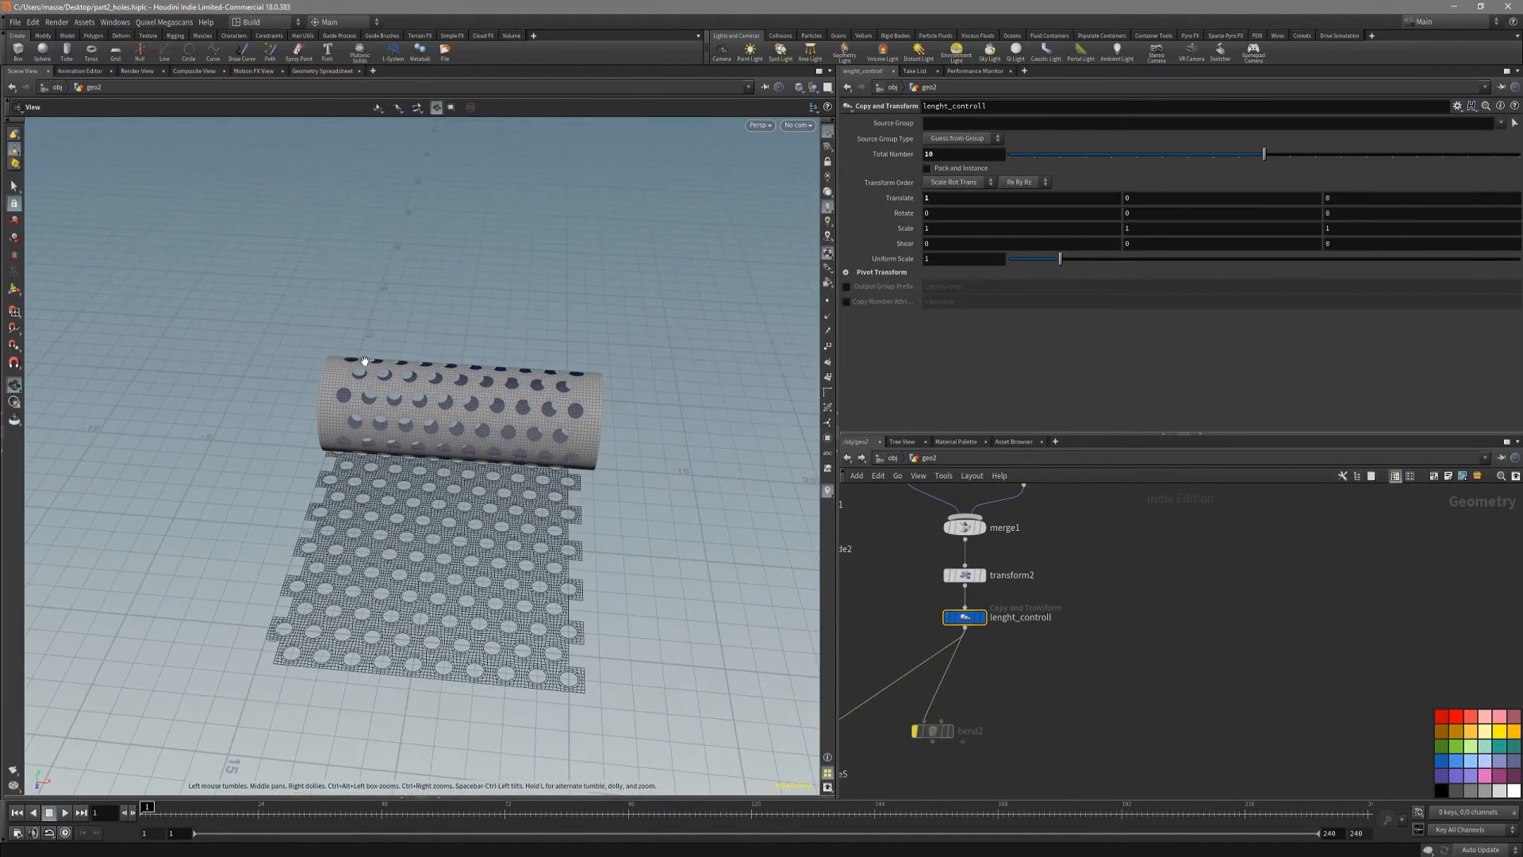
{"action": "mouse_move", "coordinate": [1277, 157]}
{"action": "left_mouse_down"}
{"action": "mouse_move", "coordinate": [1178, 157]}
{"action": "mouse_move", "coordinate": [1263, 160]}
{"action": "left_mouse_up"}
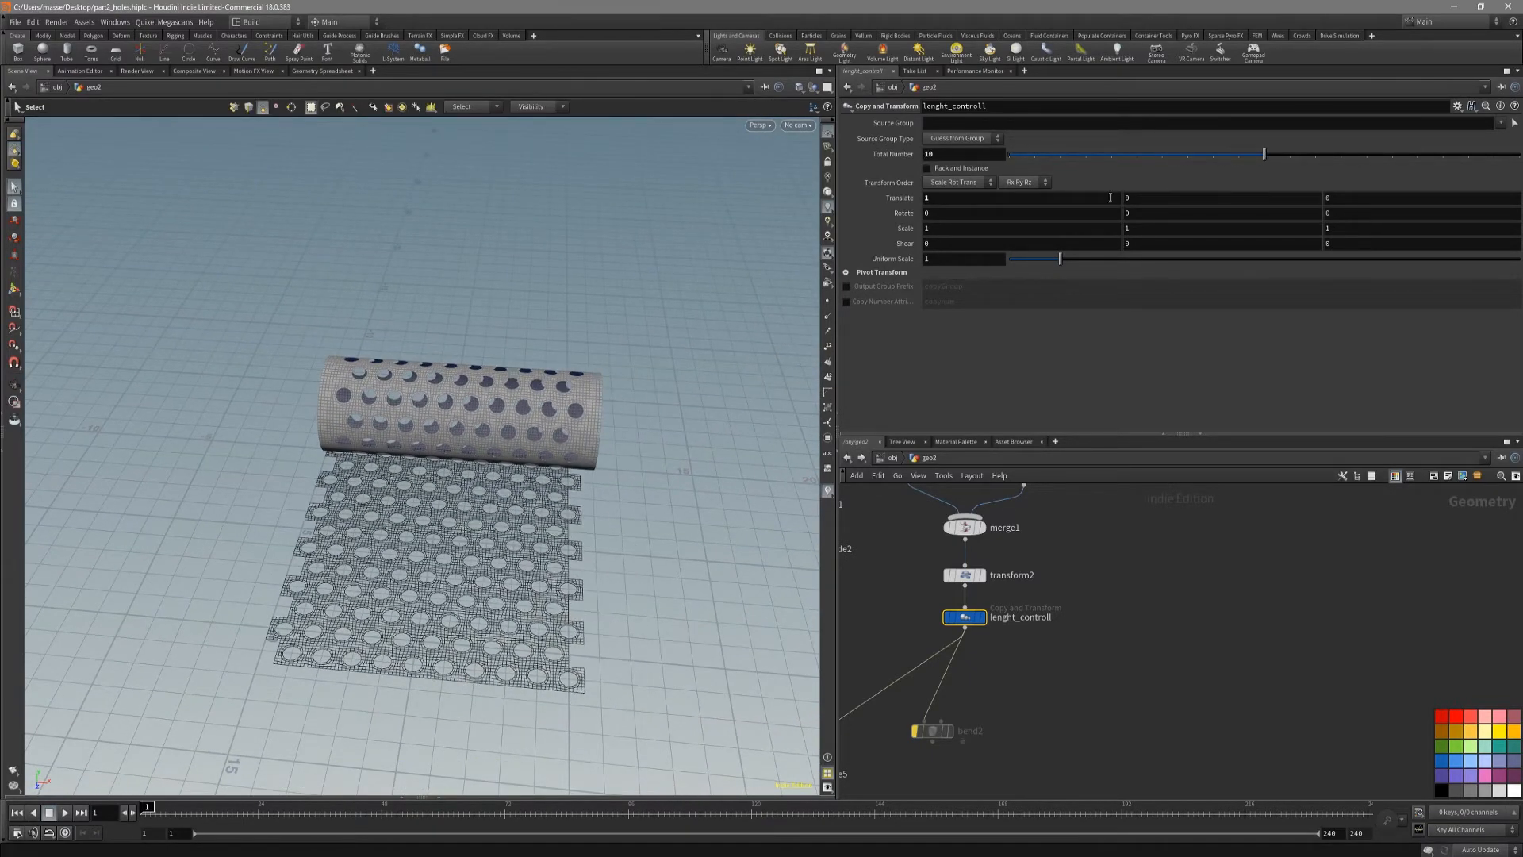
Step: Set diameter_cahange's total number of copies to 5 and inspect the slimmer tube
{"action": "left_click_drag", "start_coordinate": [357, 397], "coordinate": [446, 396], "text": "alt"}
{"action": "mouse_move", "coordinate": [446, 397]}
{"action": "right_mouse_down", "text": "alt"}
{"action": "mouse_move", "coordinate": [595, 373]}
{"action": "mouse_move", "coordinate": [456, 374]}
{"action": "right_mouse_up", "text": "alt"}
{"action": "left_click_drag", "start_coordinate": [456, 373], "coordinate": [364, 374], "text": "alt"}
{"action": "scroll", "coordinate": [1092, 550], "scroll_direction": "down", "scroll_amount": 3}
{"action": "middle_click_drag", "start_coordinate": [1057, 511], "coordinate": [1032, 646]}
{"action": "scroll", "coordinate": [1032, 645], "scroll_direction": "up", "scroll_amount": 2}
{"action": "scroll", "coordinate": [1032, 647], "scroll_direction": "up", "scroll_amount": 2}
{"action": "left_click", "coordinate": [1031, 637]}
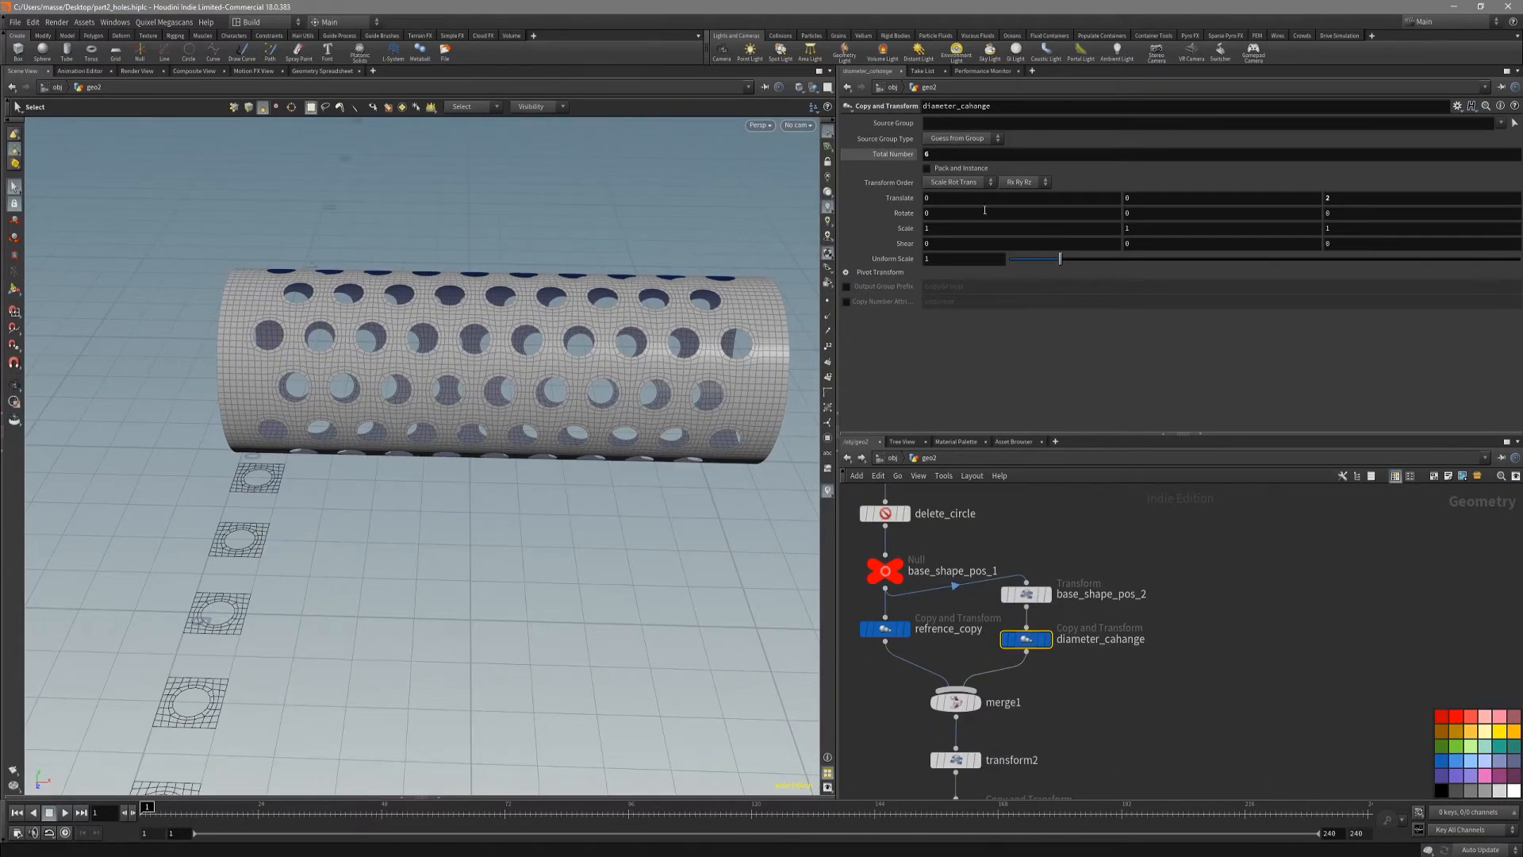
{"action": "mouse_move", "coordinate": [971, 160]}
{"action": "middle_mouse_down"}
{"action": "mouse_move", "coordinate": [1007, 158]}
{"action": "mouse_move", "coordinate": [950, 154]}
{"action": "middle_mouse_up"}
{"action": "left_click_drag", "start_coordinate": [508, 349], "coordinate": [572, 349], "text": "alt"}
{"action": "right_click_drag", "start_coordinate": [571, 349], "coordinate": [653, 374], "text": "alt"}
Step: Check polybevel1's settings and enlarge the holes by setting groupexpand1's steps to 3
{"action": "scroll", "coordinate": [998, 548], "scroll_direction": "down", "scroll_amount": 4}
{"action": "middle_click_drag", "start_coordinate": [996, 549], "coordinate": [957, 636]}
{"action": "scroll", "coordinate": [960, 603], "scroll_direction": "up", "scroll_amount": 5}
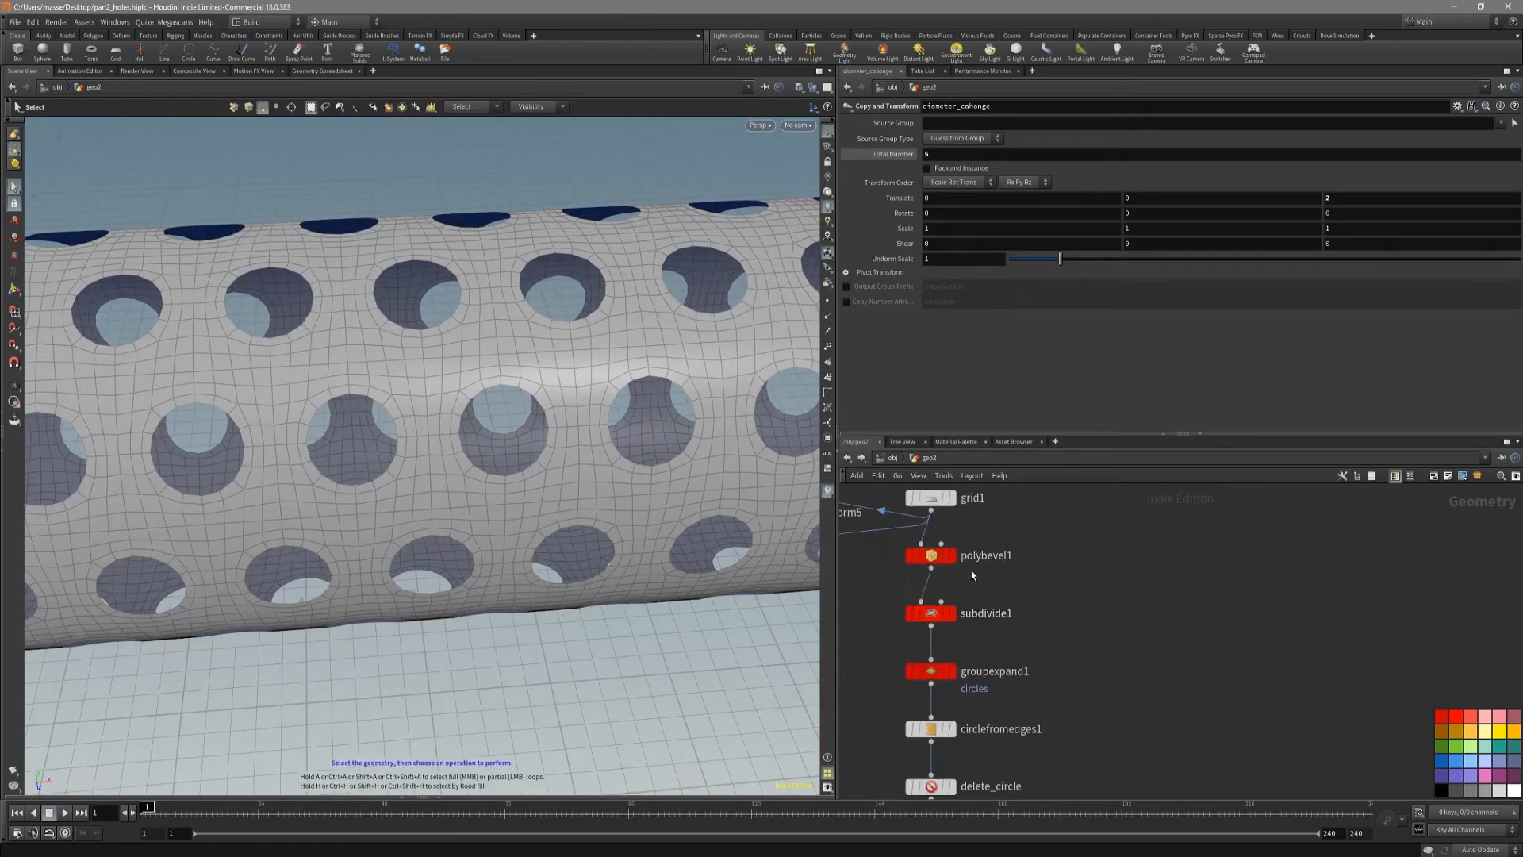
{"action": "left_click", "coordinate": [995, 558]}
{"action": "left_click_drag", "start_coordinate": [1194, 205], "coordinate": [1114, 199]}
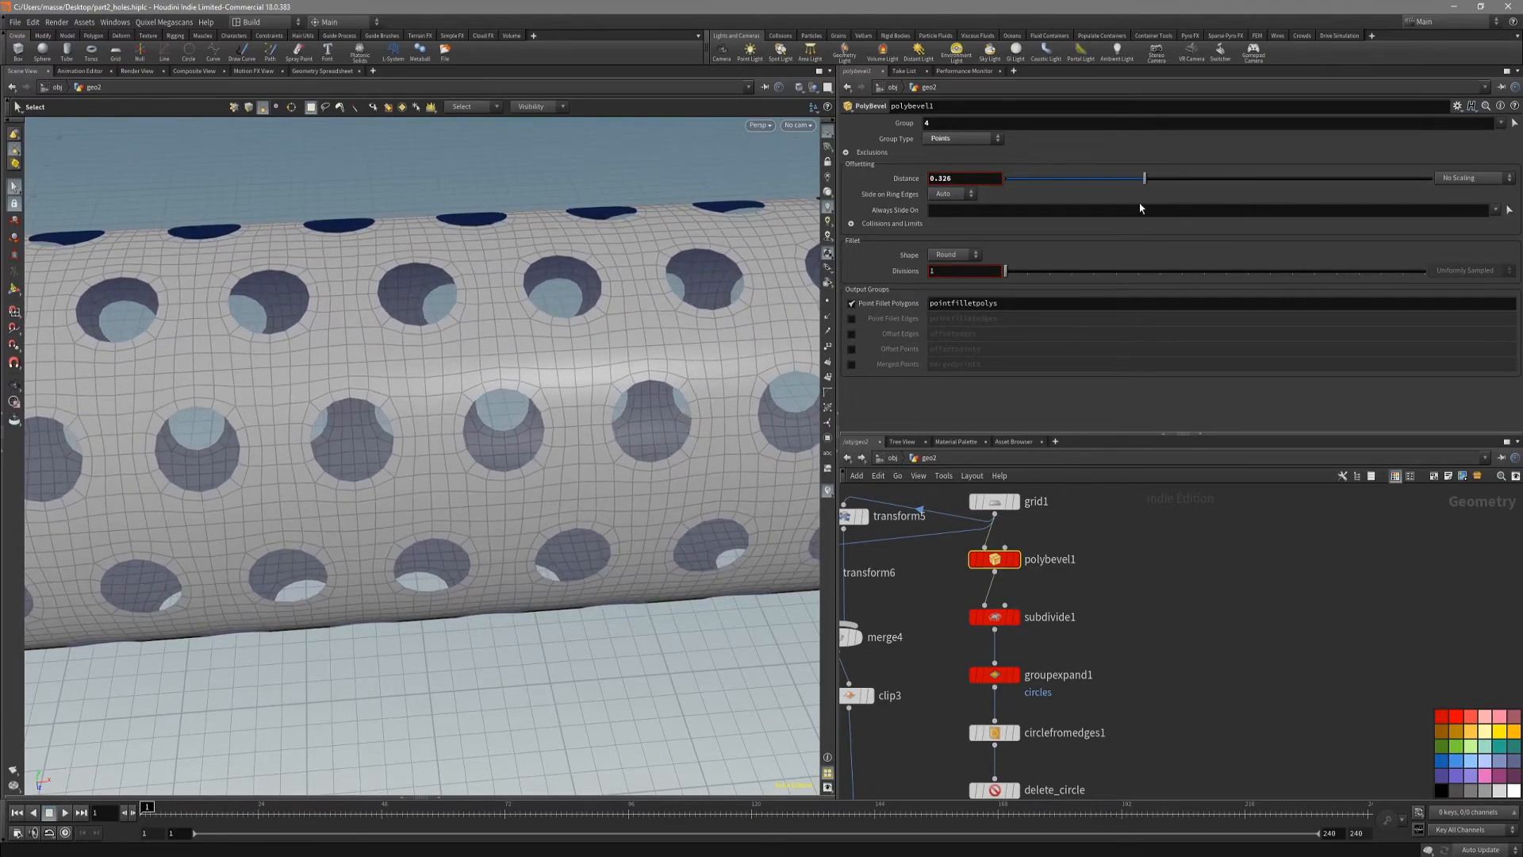
{"action": "left_click", "coordinate": [984, 680]}
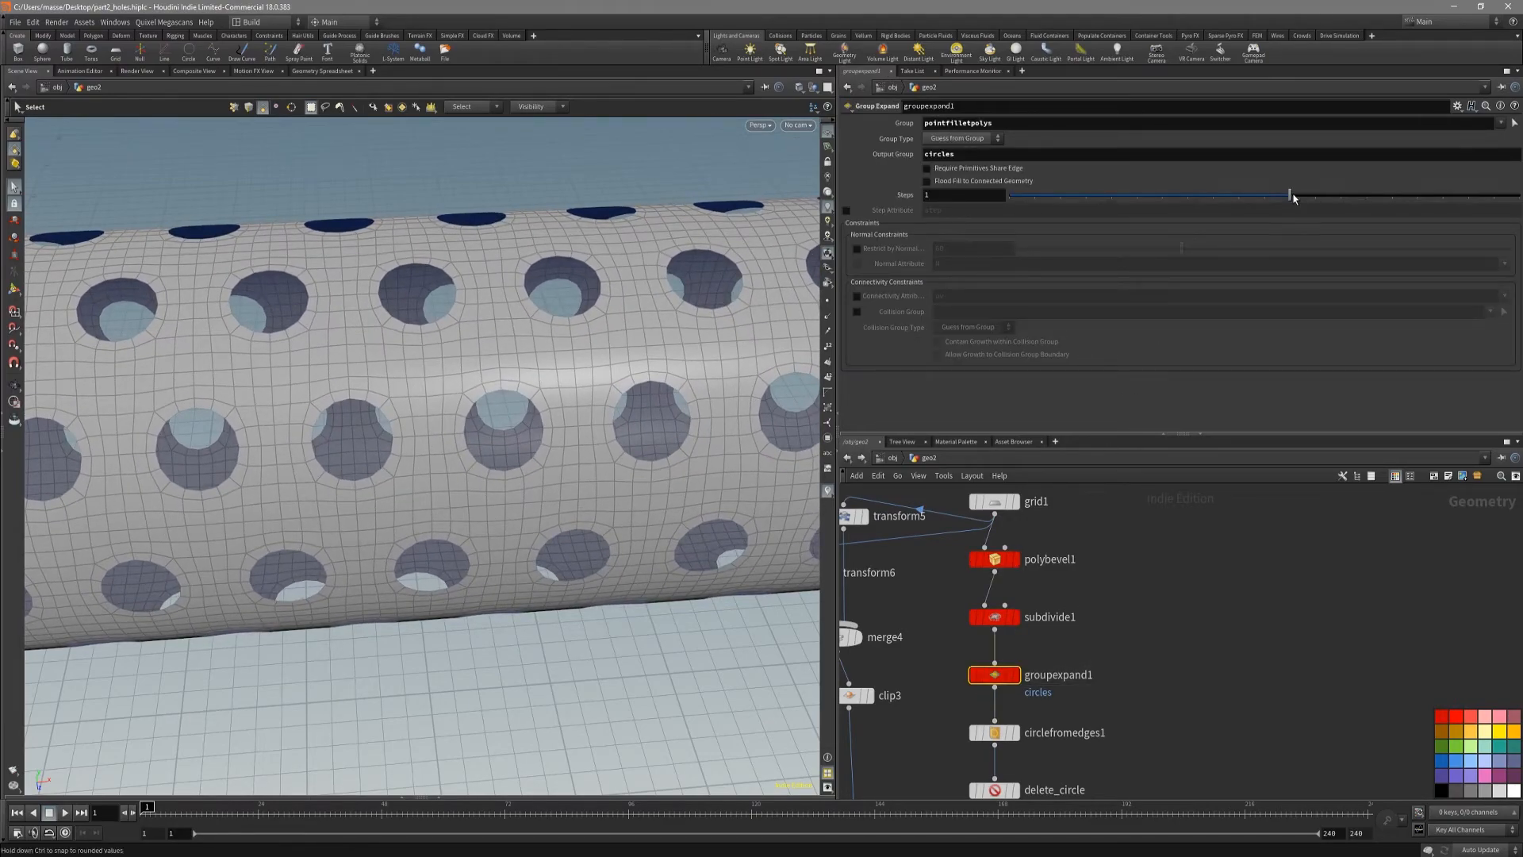
{"action": "middle_click_drag", "start_coordinate": [1039, 670], "coordinate": [1017, 671]}
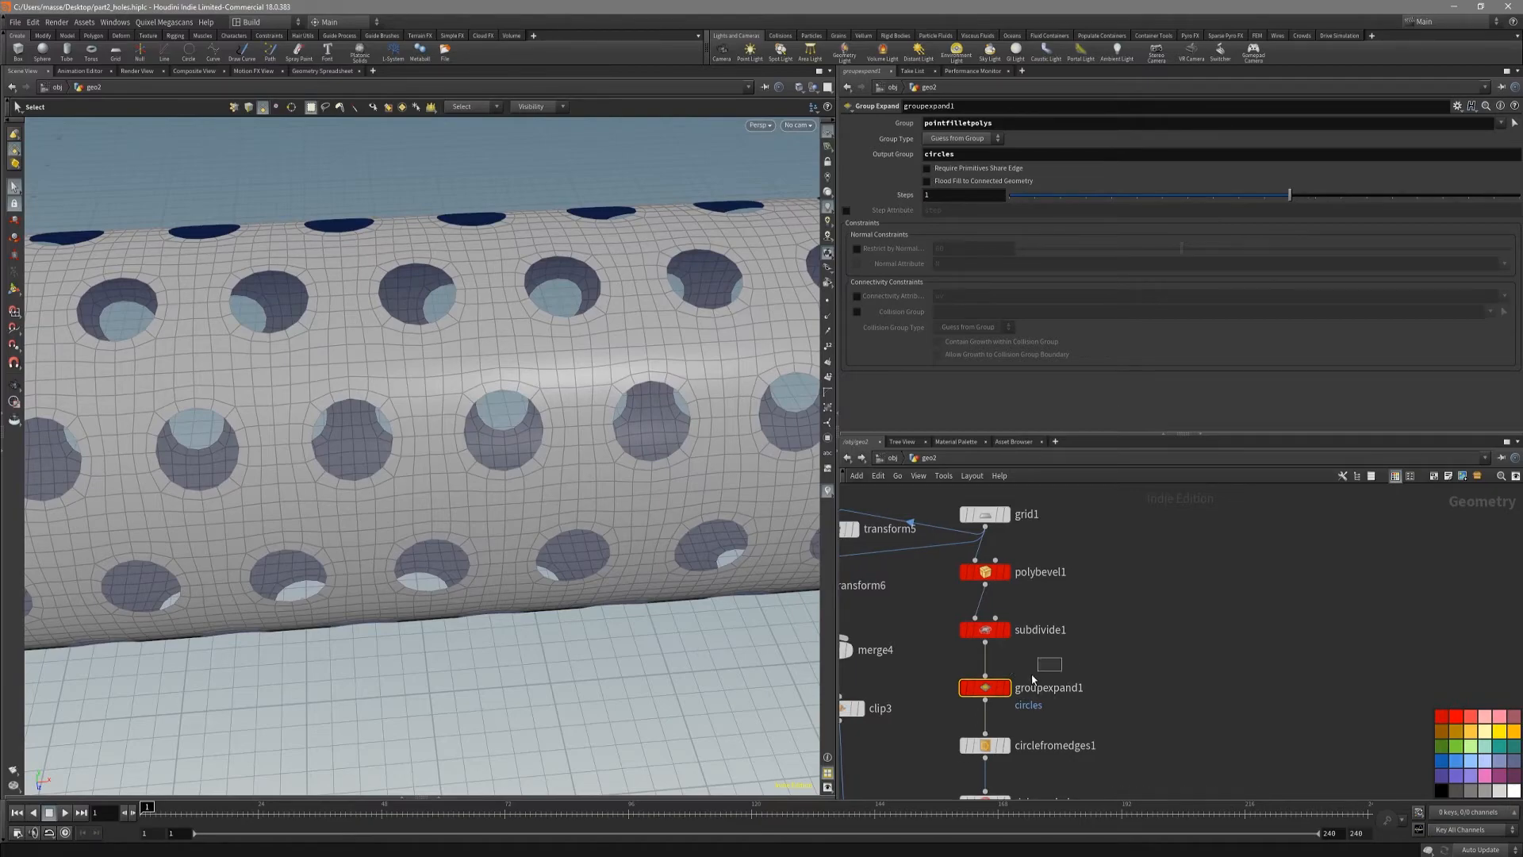
{"action": "left_click_drag", "start_coordinate": [768, 353], "coordinate": [613, 401], "text": "alt"}
{"action": "left_click_drag", "start_coordinate": [1291, 197], "coordinate": [1339, 196]}
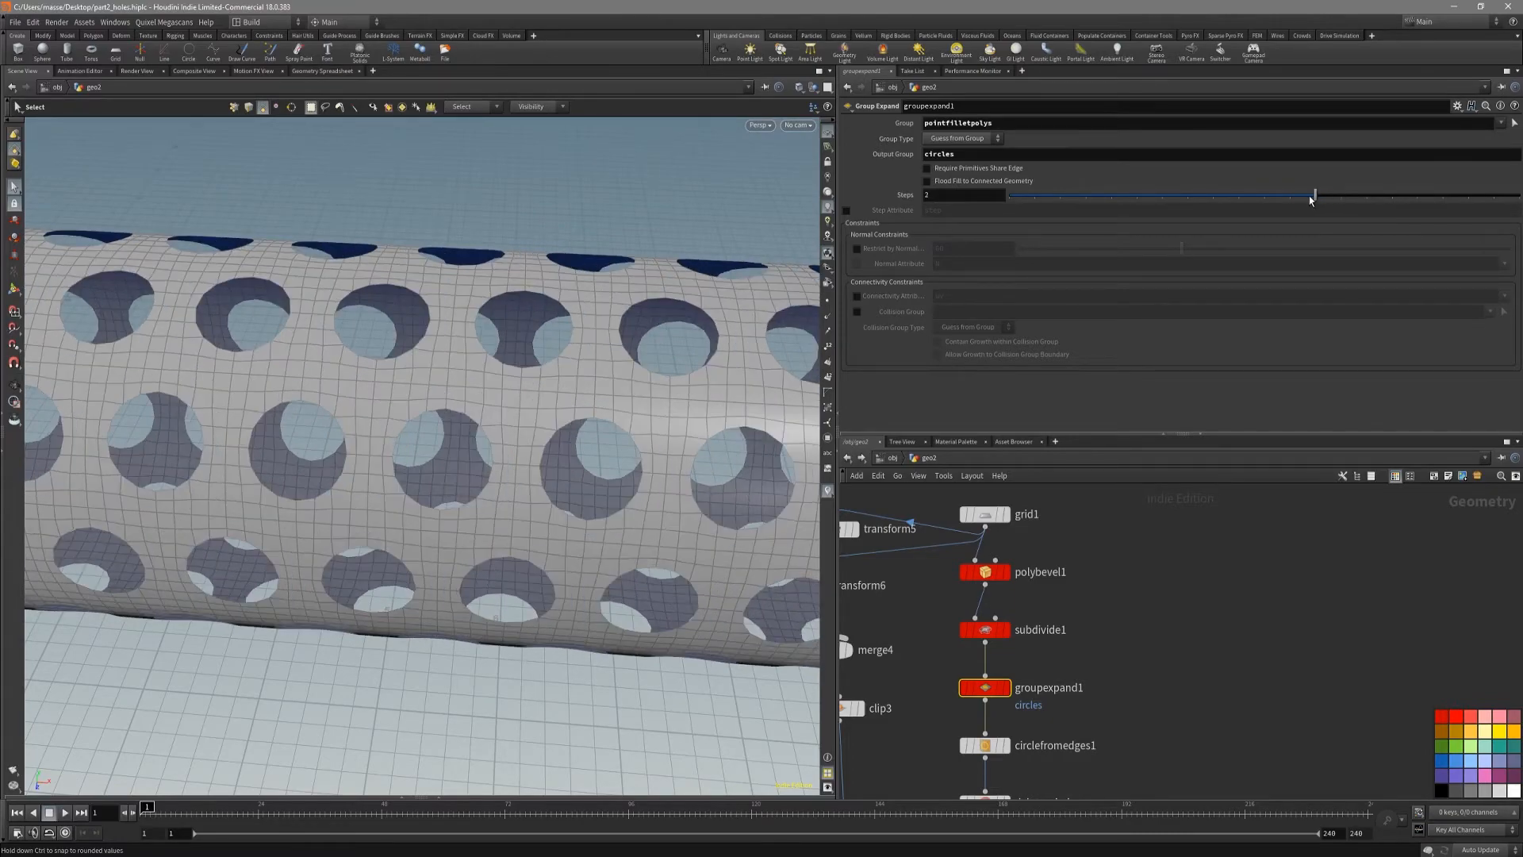
Step: Examine the enlarged holes and the surface shading around the tube, with and without the wireframe
{"action": "key", "text": "shift+w"}
{"action": "left_click_drag", "start_coordinate": [677, 417], "coordinate": [537, 435], "text": "alt"}
{"action": "right_click_drag", "start_coordinate": [537, 434], "coordinate": [394, 393], "text": "alt"}
{"action": "mouse_move", "coordinate": [404, 381]}
{"action": "left_mouse_down", "text": "alt"}
{"action": "mouse_move", "coordinate": [468, 341]}
{"action": "mouse_move", "coordinate": [449, 383]}
{"action": "mouse_move", "coordinate": [497, 408]}
{"action": "left_mouse_up", "text": "alt"}
{"action": "key", "text": "shift+w"}
{"action": "key", "text": "shift+w"}
{"action": "key", "text": "shift+w"}
{"action": "right_click_drag", "start_coordinate": [497, 407], "coordinate": [703, 314], "text": "alt"}
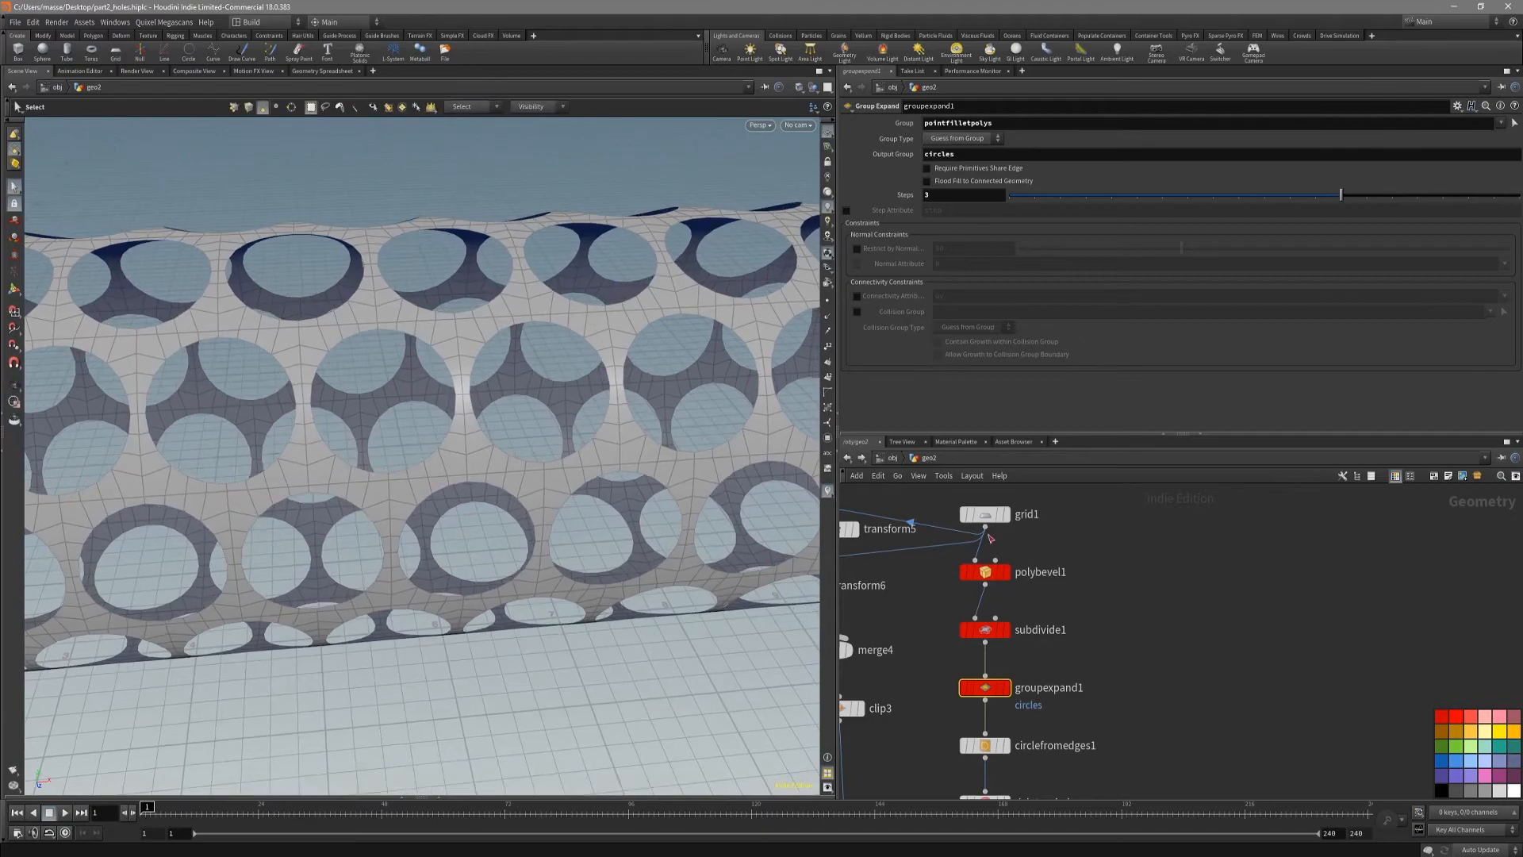
Step: Delete the old error-flagged node branch beside the main chain and view the whole tube
{"action": "key", "text": "Delete"}
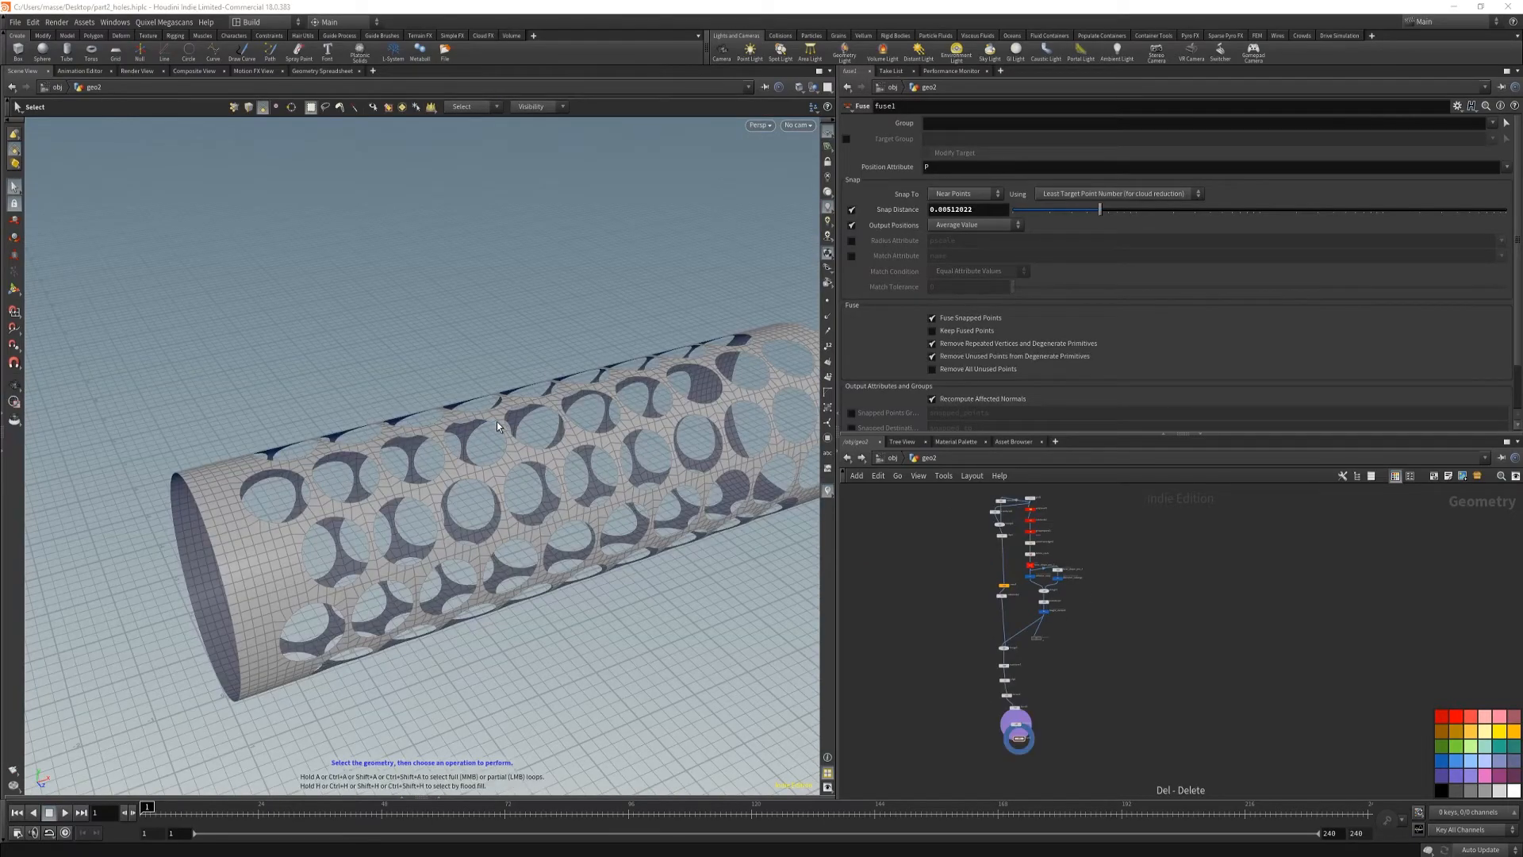
{"action": "left_click_drag", "start_coordinate": [497, 426], "coordinate": [548, 478], "text": "alt"}
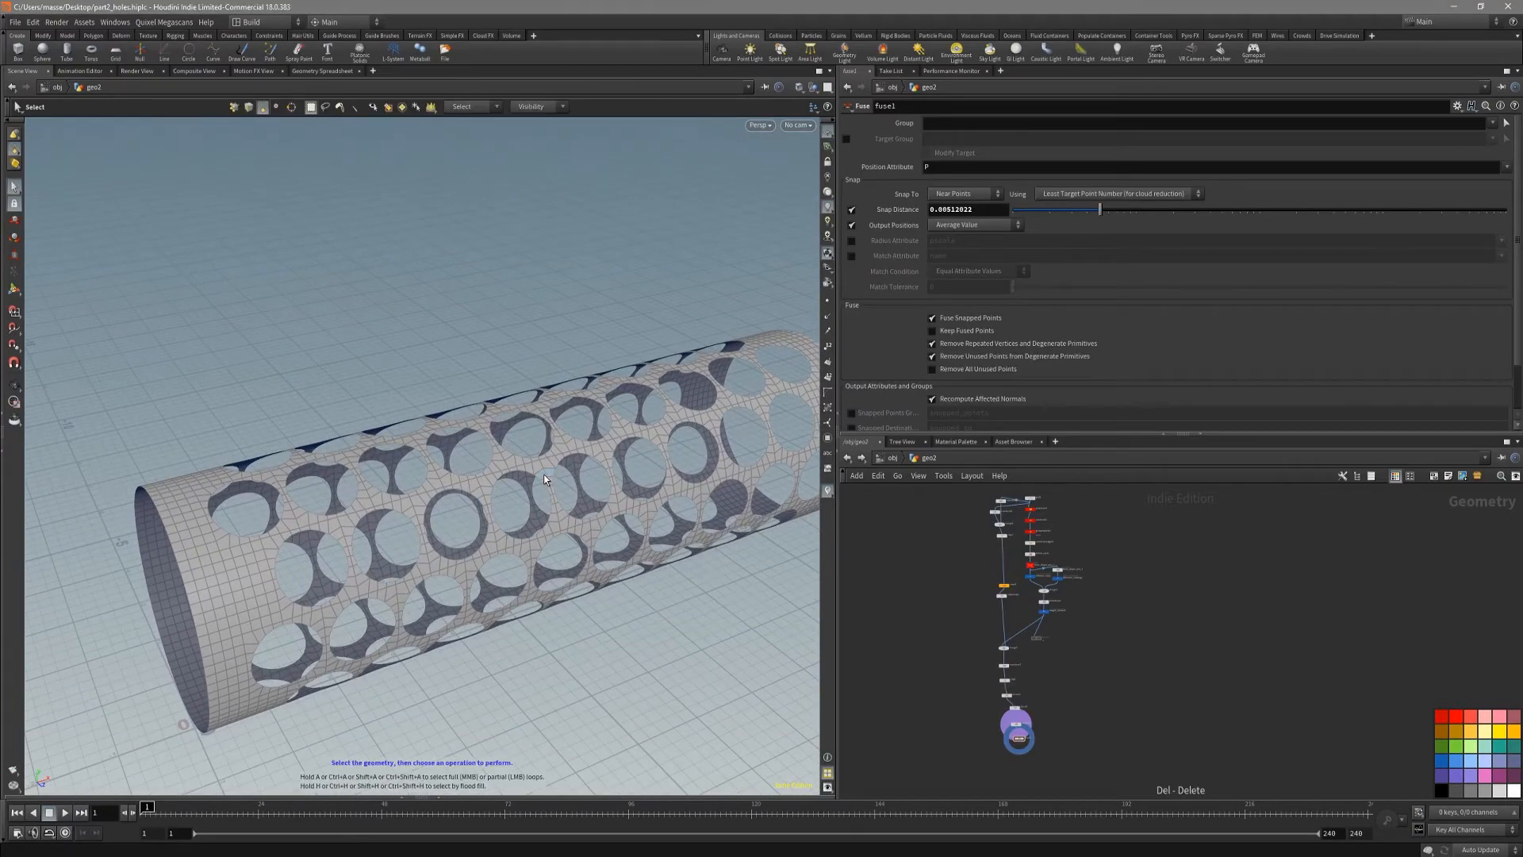
Step: Look over the geometry network and check the settings of the diameter_cahange copy node
{"action": "scroll", "coordinate": [946, 598], "scroll_direction": "up", "scroll_amount": 3}
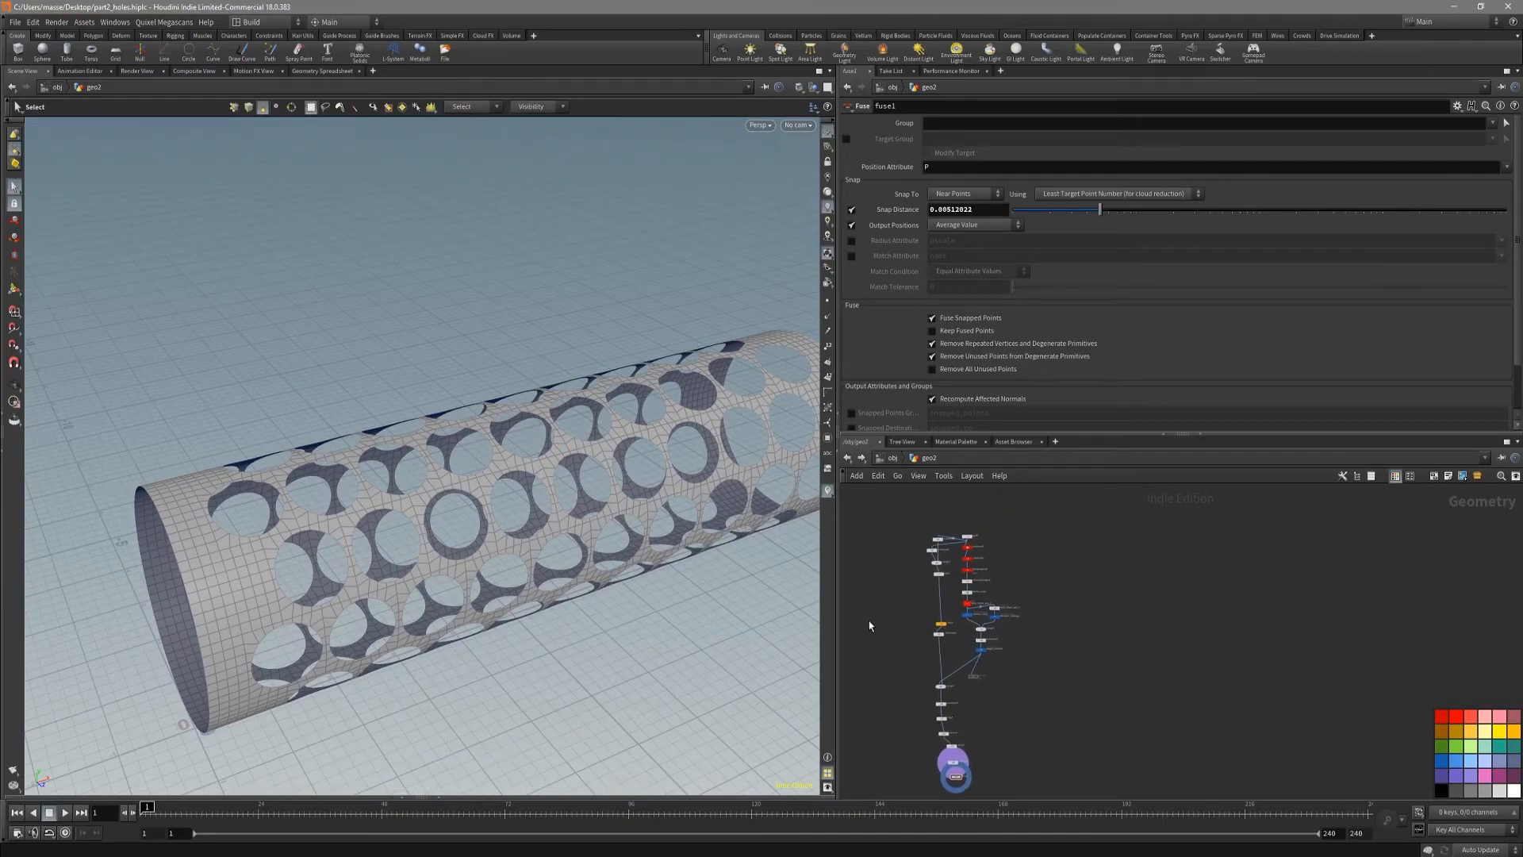
{"action": "scroll", "coordinate": [1087, 700], "scroll_direction": "down", "scroll_amount": 3}
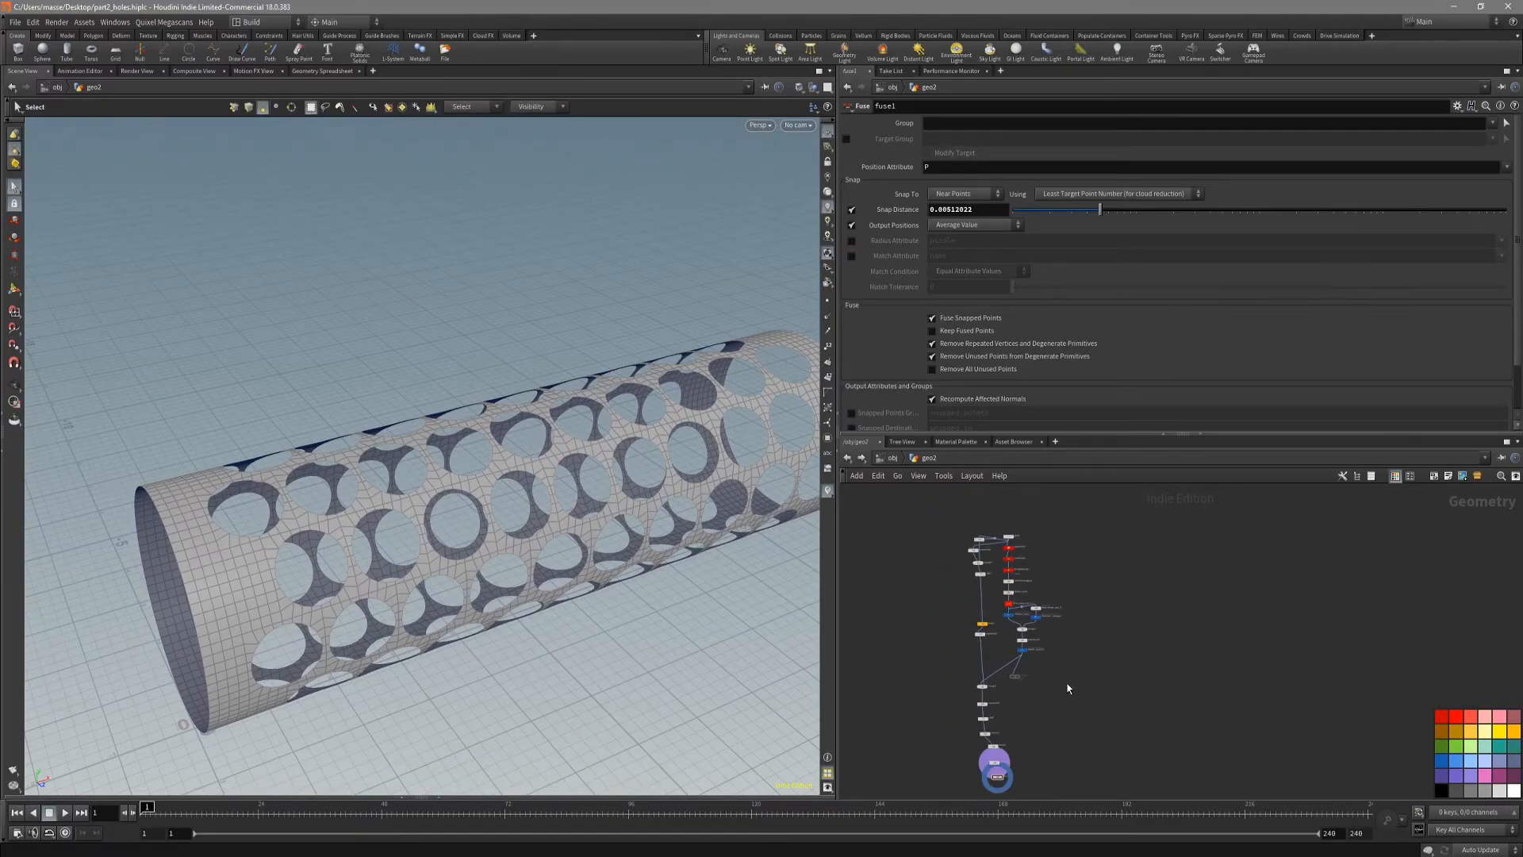
{"action": "scroll", "coordinate": [1042, 611], "scroll_direction": "up", "scroll_amount": 3}
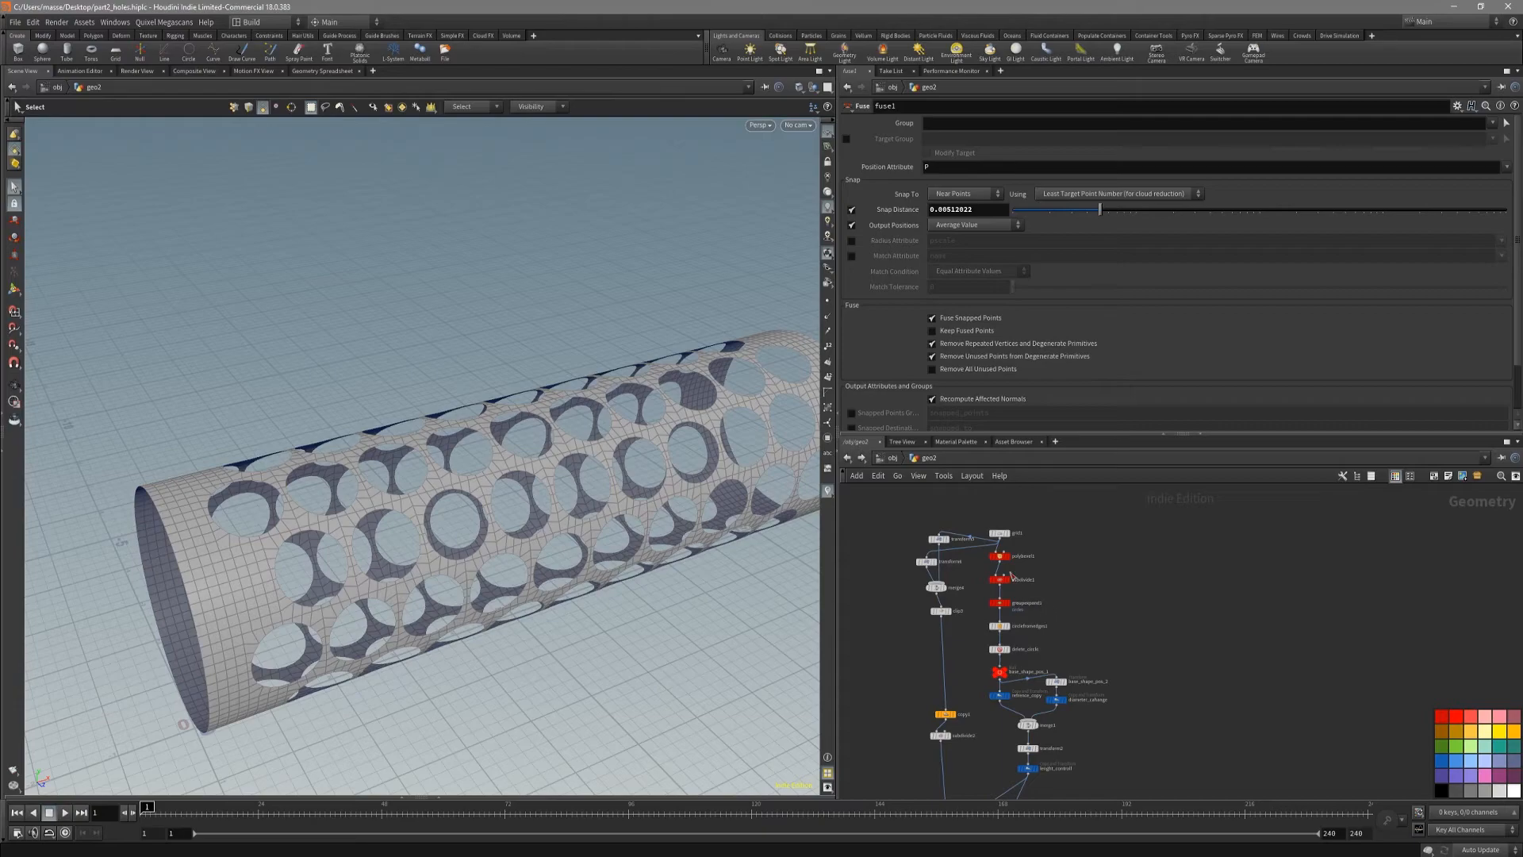
{"action": "scroll", "coordinate": [1021, 581], "scroll_direction": "up", "scroll_amount": 3}
{"action": "middle_click_drag", "start_coordinate": [1161, 661], "coordinate": [1117, 557]}
{"action": "left_click_drag", "start_coordinate": [1169, 627], "coordinate": [1055, 707]}
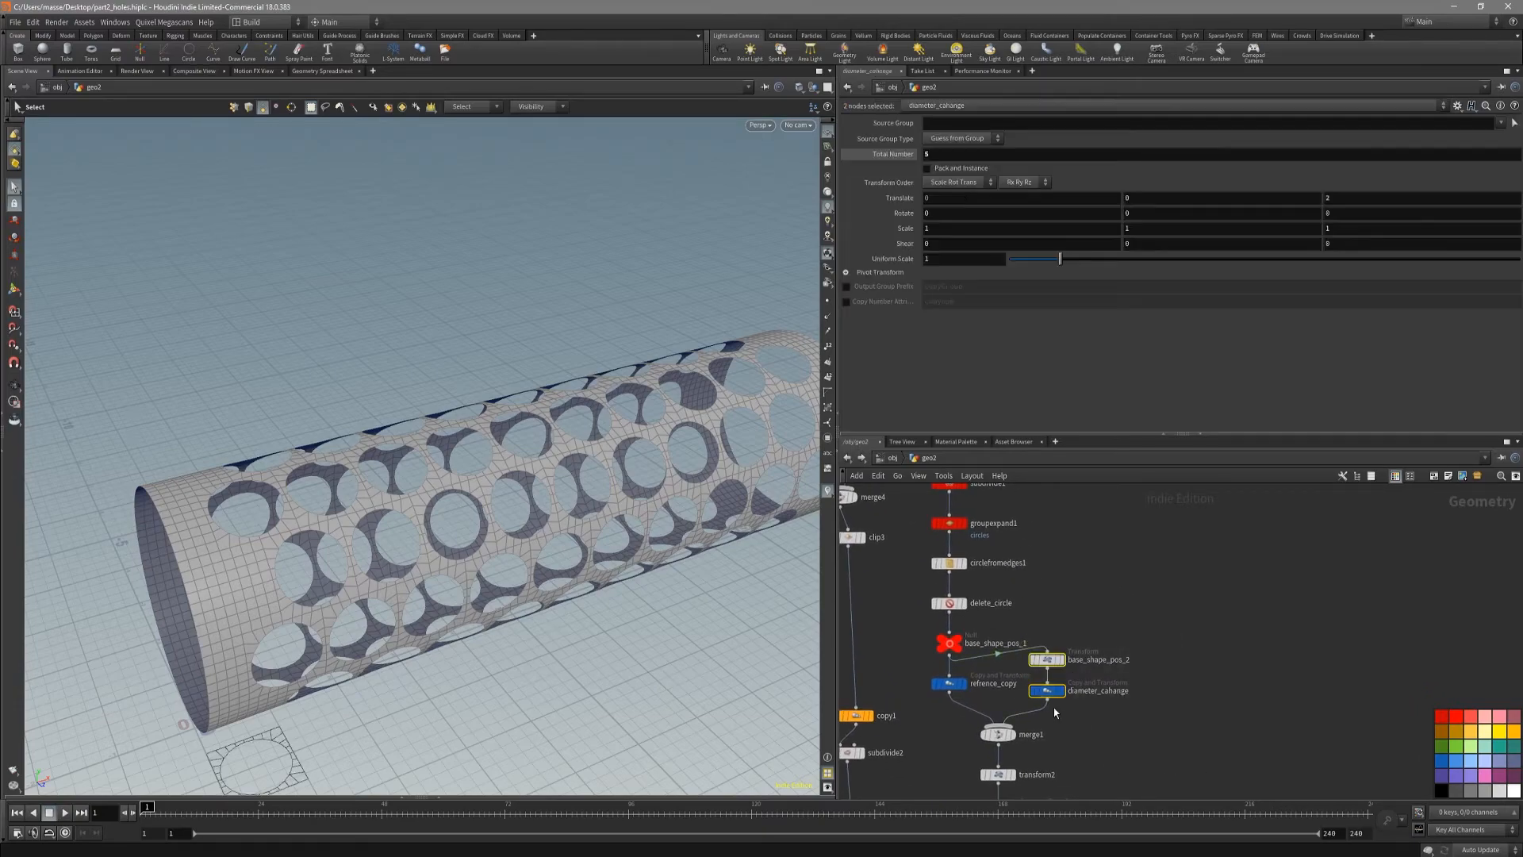
{"action": "left_click", "coordinate": [1068, 704]}
{"action": "scroll", "coordinate": [1108, 738], "scroll_direction": "down", "scroll_amount": 2}
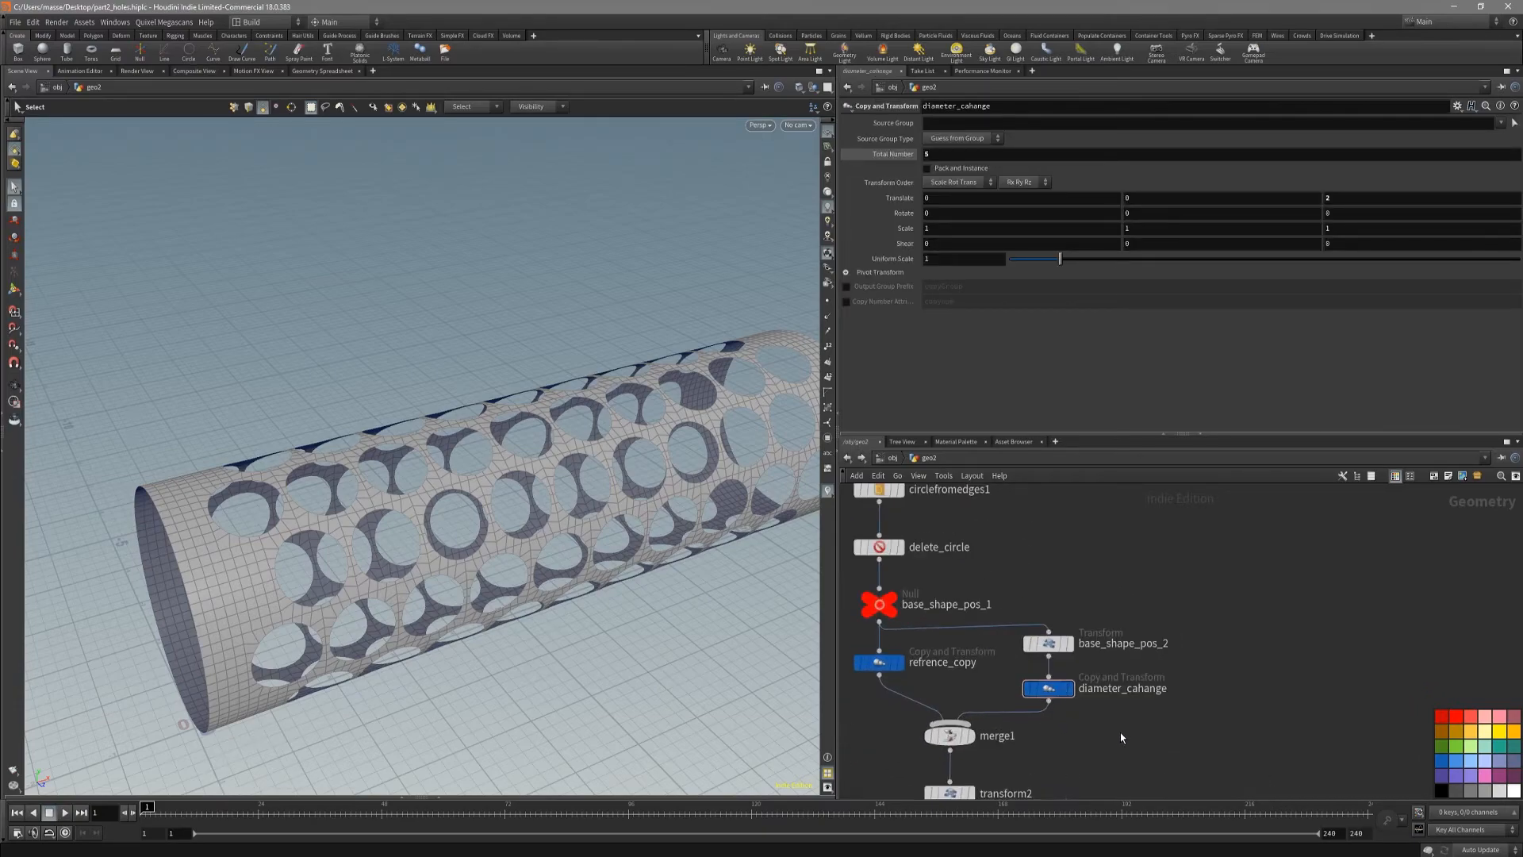
{"action": "key", "text": "h"}
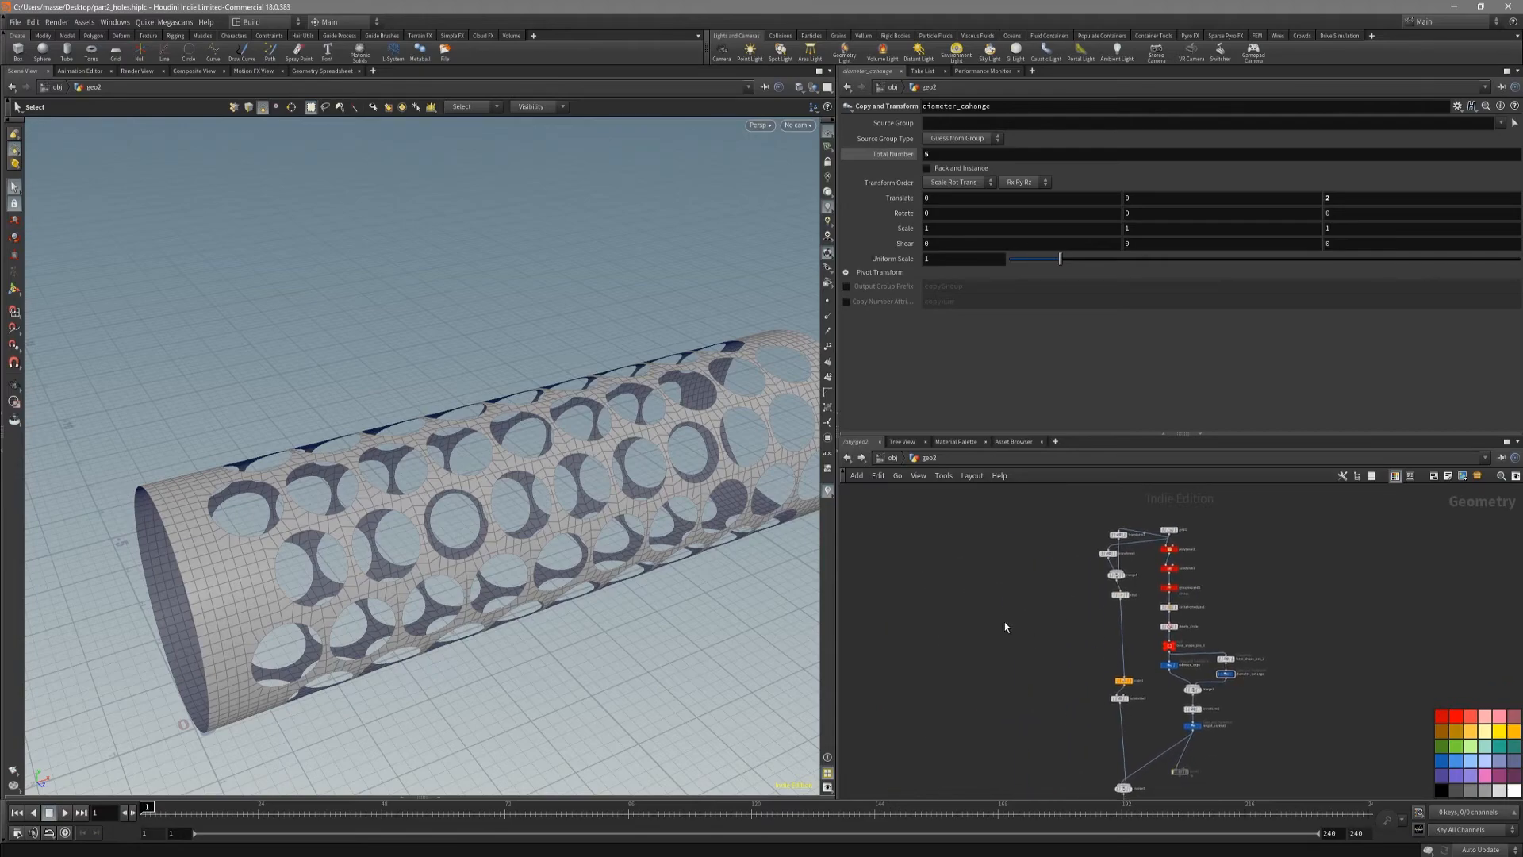
Step: Add the finished cylinder with holes asset in empty space beside the node chain and display its geometry
{"action": "key", "text": "Tab"}
{"action": "left_click", "coordinate": [1086, 368]}
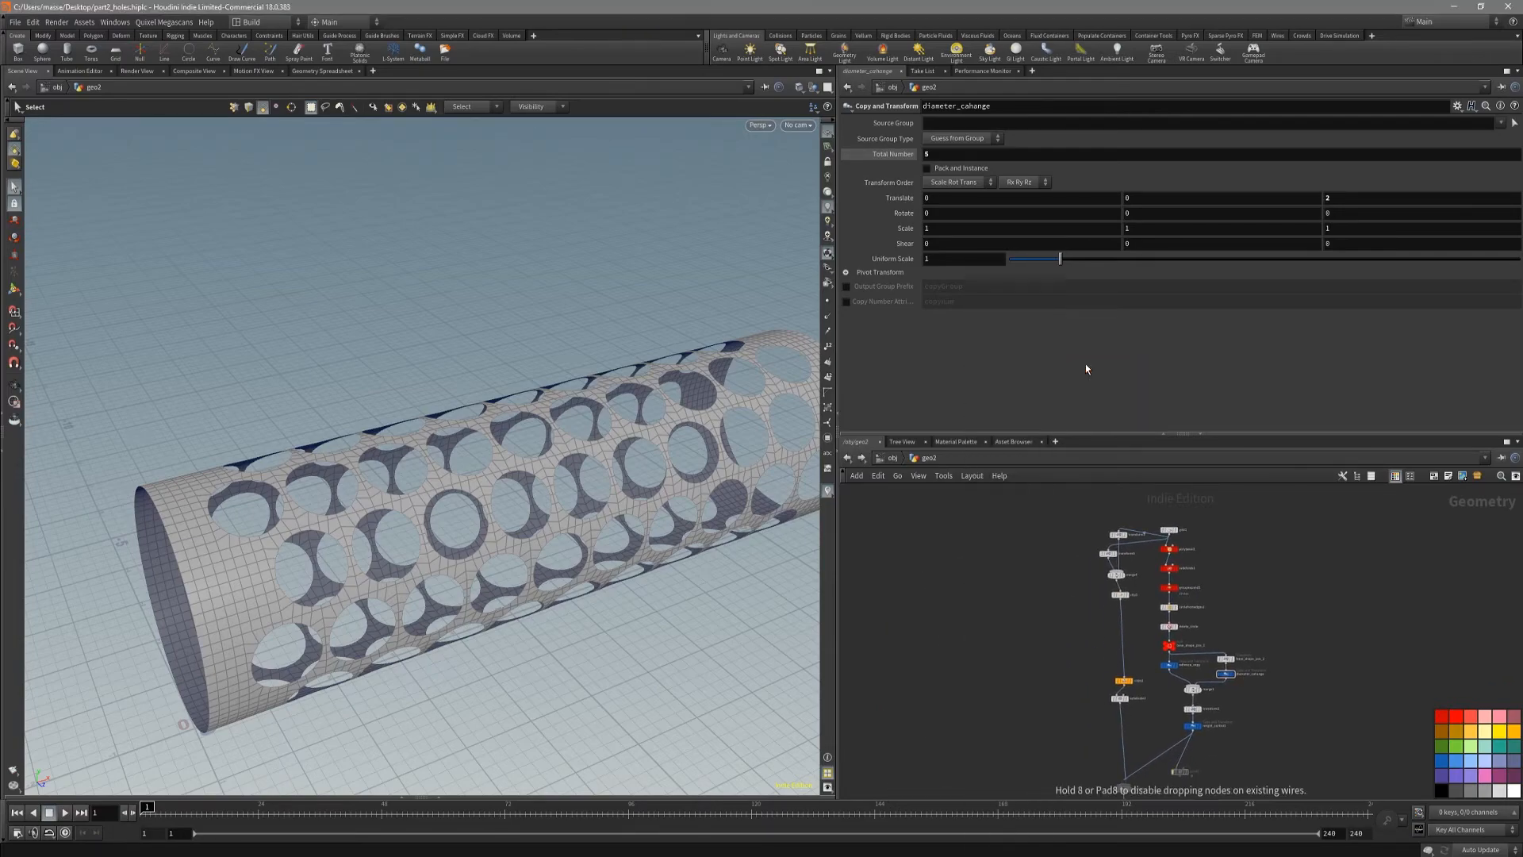
{"action": "left_click", "coordinate": [955, 602]}
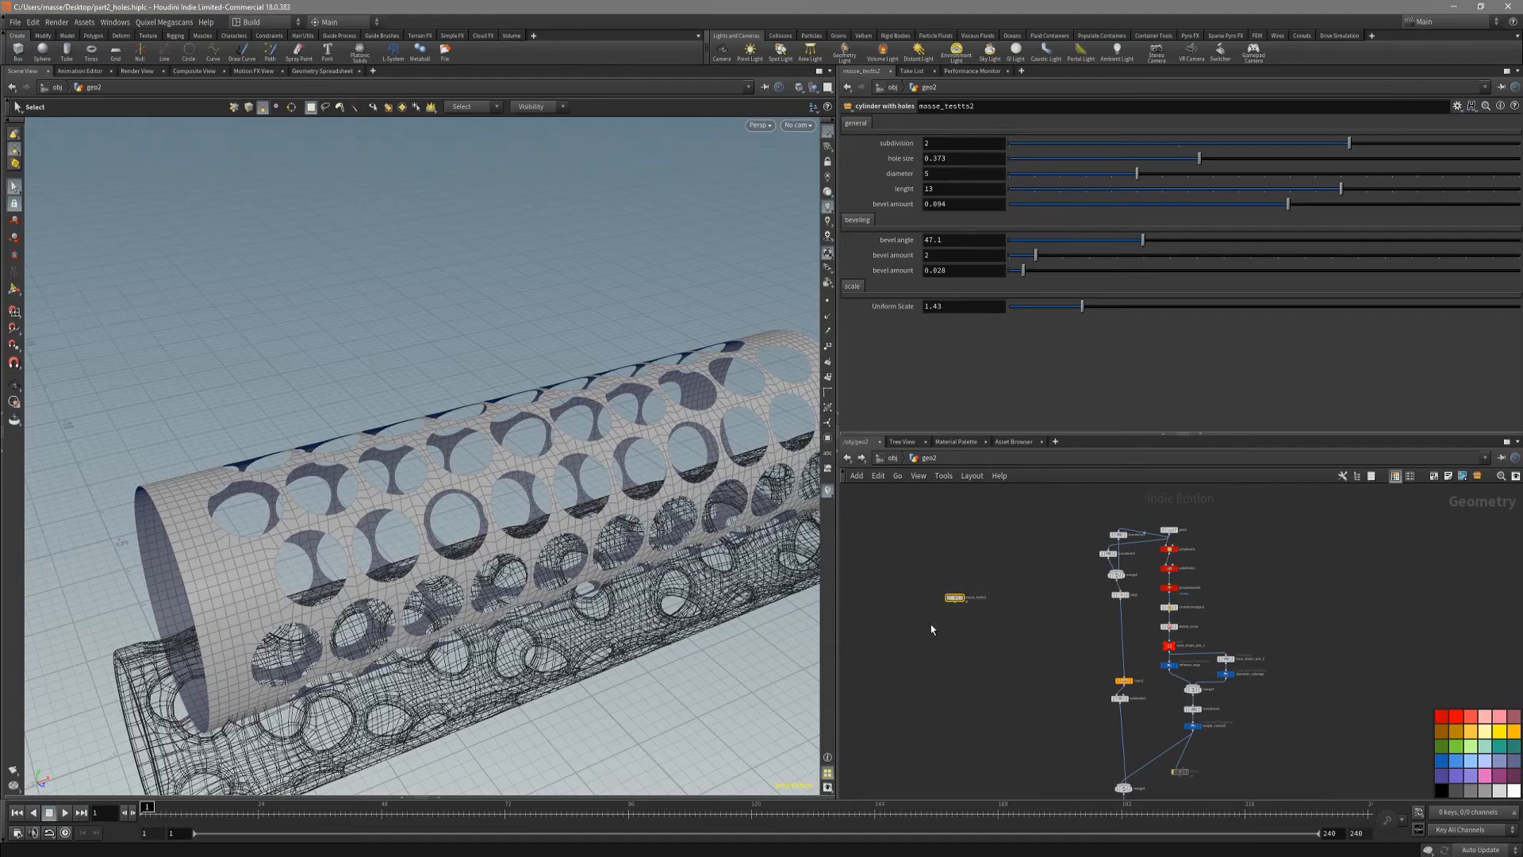
{"action": "left_click", "coordinate": [962, 597]}
Step: Examine the asset's tube from several angles with and without the wireframe, and look briefly inside its node
{"action": "left_click_drag", "start_coordinate": [589, 640], "coordinate": [507, 538], "text": "alt"}
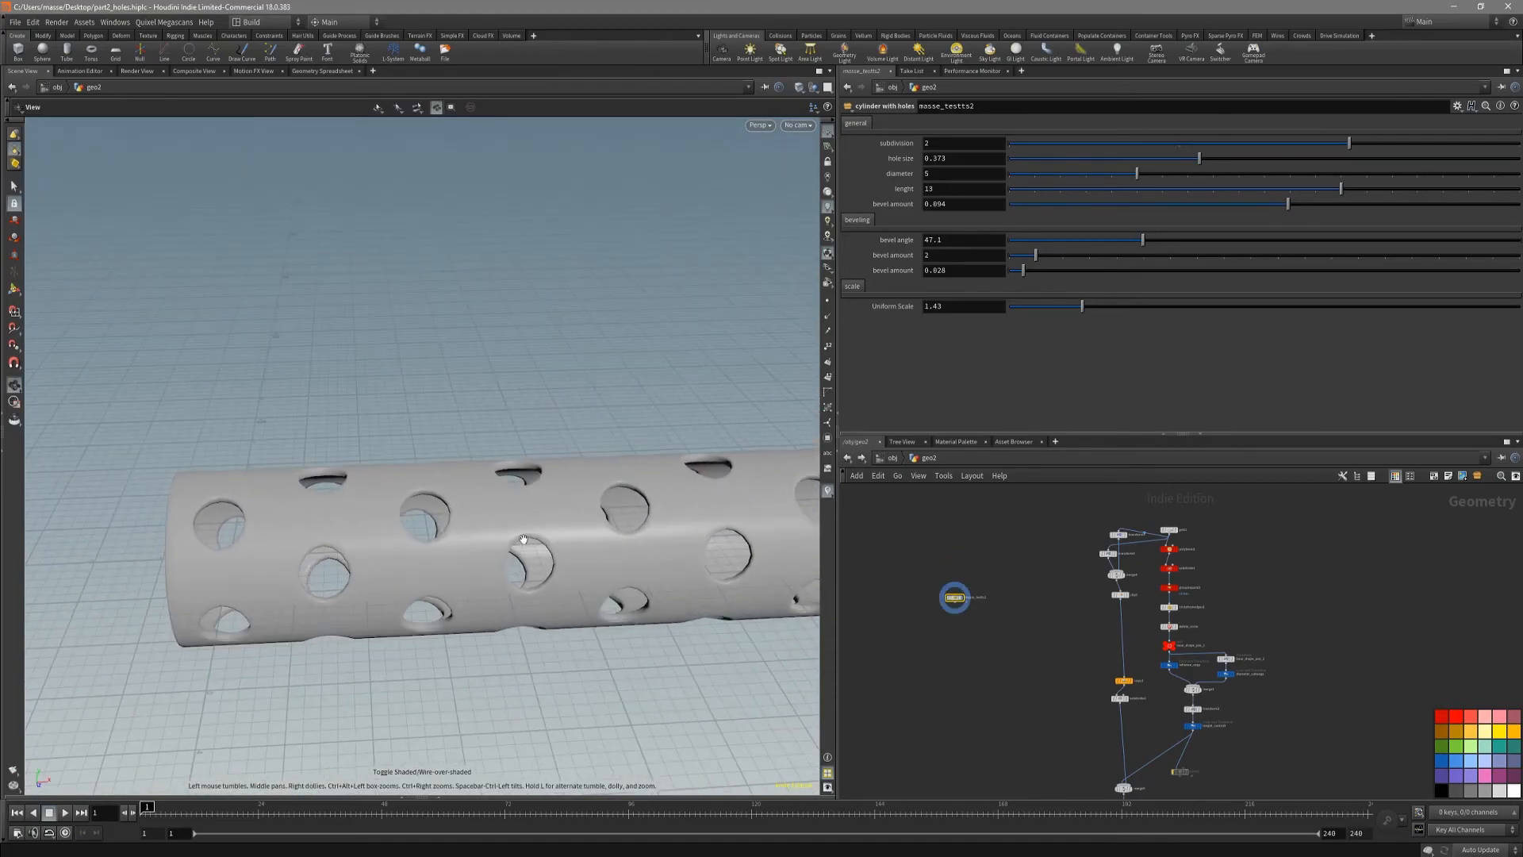
{"action": "middle_click_drag", "start_coordinate": [593, 537], "coordinate": [507, 547], "text": "alt"}
{"action": "left_click_drag", "start_coordinate": [507, 548], "coordinate": [666, 506], "text": "alt"}
{"action": "scroll", "coordinate": [955, 597], "scroll_direction": "up", "scroll_amount": 5}
{"action": "key", "text": "shift+w"}
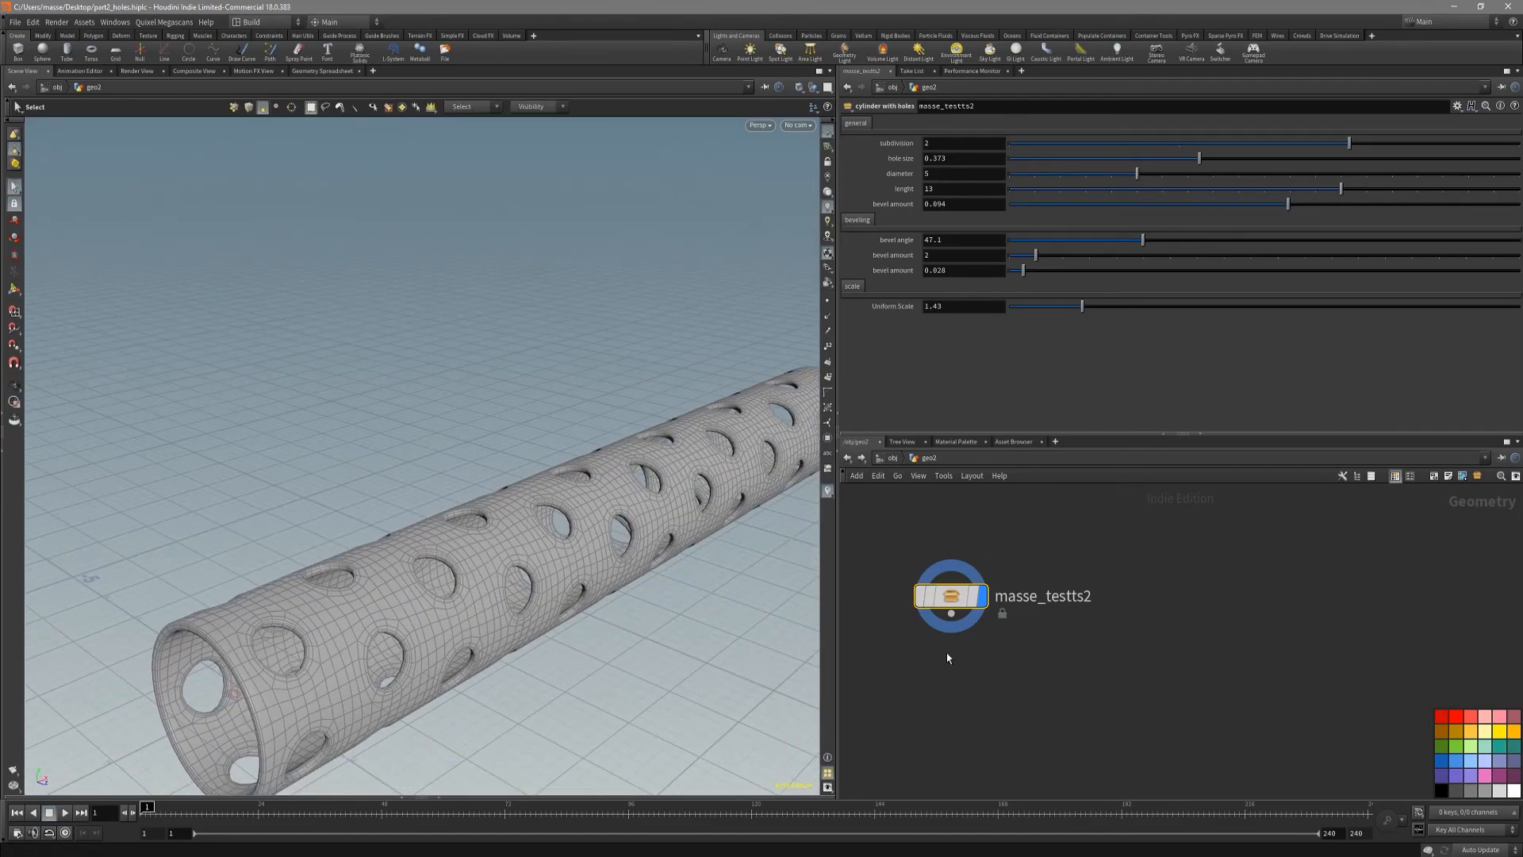
{"action": "double_click", "coordinate": [958, 598]}
{"action": "key", "text": "u"}
{"action": "key", "text": "shift+w"}
{"action": "mouse_move", "coordinate": [663, 585]}
{"action": "left_mouse_down"}
{"action": "mouse_move", "coordinate": [615, 493]}
{"action": "mouse_move", "coordinate": [744, 500]}
{"action": "left_mouse_up"}
{"action": "key", "text": "shift+w"}
Step: Set the asset's subdivision to 2 and its hole size to 0.832, and inspect the holes
{"action": "left_click_drag", "start_coordinate": [1246, 144], "coordinate": [1351, 143]}
{"action": "left_click_drag", "start_coordinate": [1198, 162], "coordinate": [1434, 163]}
{"action": "left_click_drag", "start_coordinate": [688, 484], "coordinate": [476, 470], "text": "alt"}
{"action": "key", "text": "shift+w"}
Step: Try a diameter of 1 on the asset, set it to 11, and inspect the tube with and without the wireframe
{"action": "left_click_drag", "start_coordinate": [1132, 174], "coordinate": [1040, 176]}
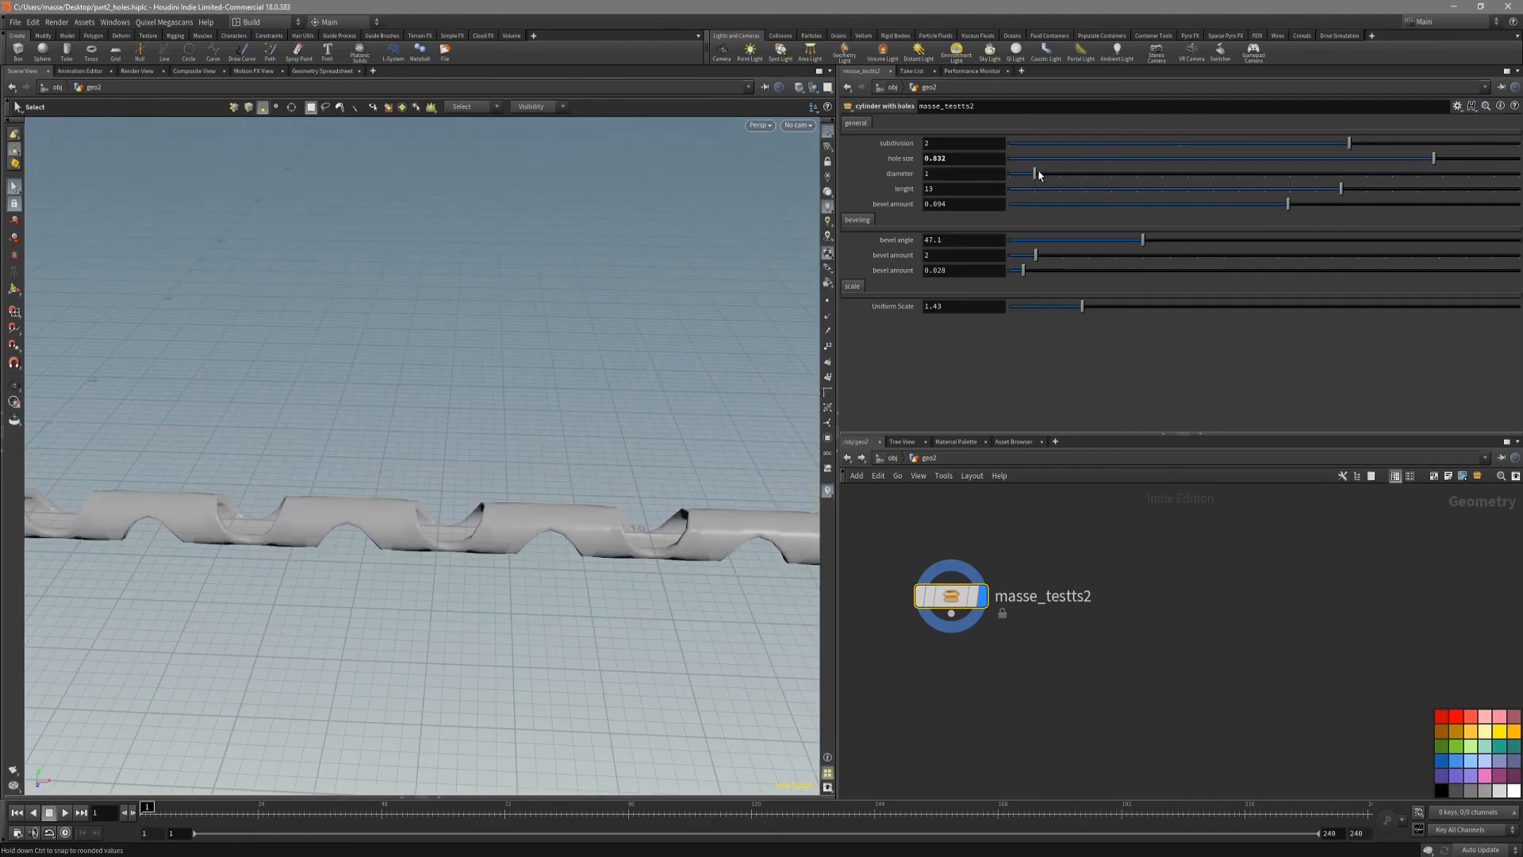
{"action": "mouse_move", "coordinate": [664, 453]}
{"action": "left_mouse_down", "text": "alt"}
{"action": "mouse_move", "coordinate": [527, 422]}
{"action": "mouse_move", "coordinate": [571, 617]}
{"action": "left_mouse_up", "text": "alt"}
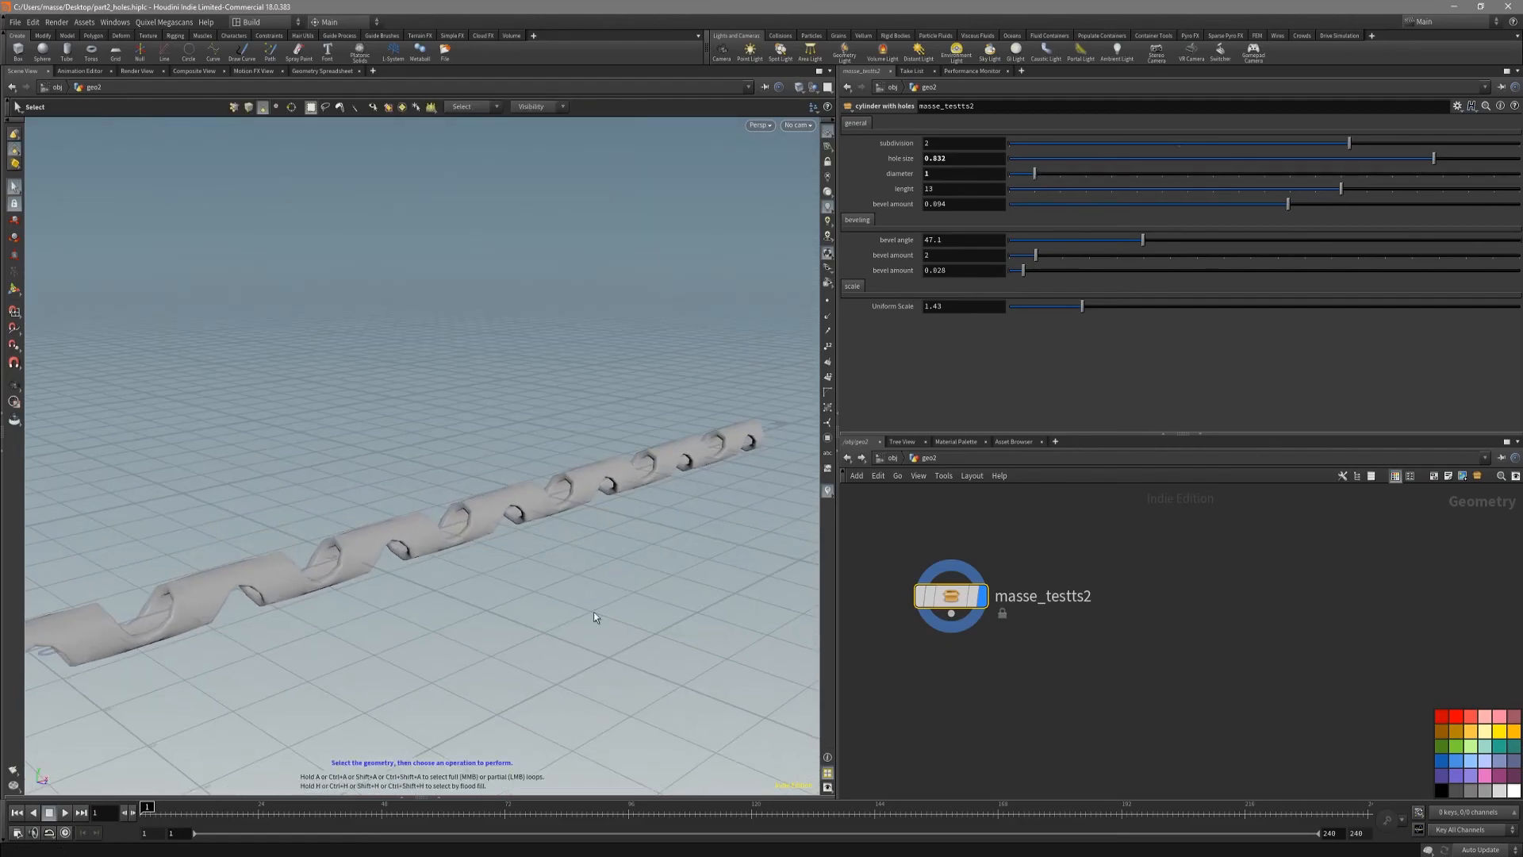
{"action": "left_click_drag", "start_coordinate": [1060, 177], "coordinate": [1285, 195]}
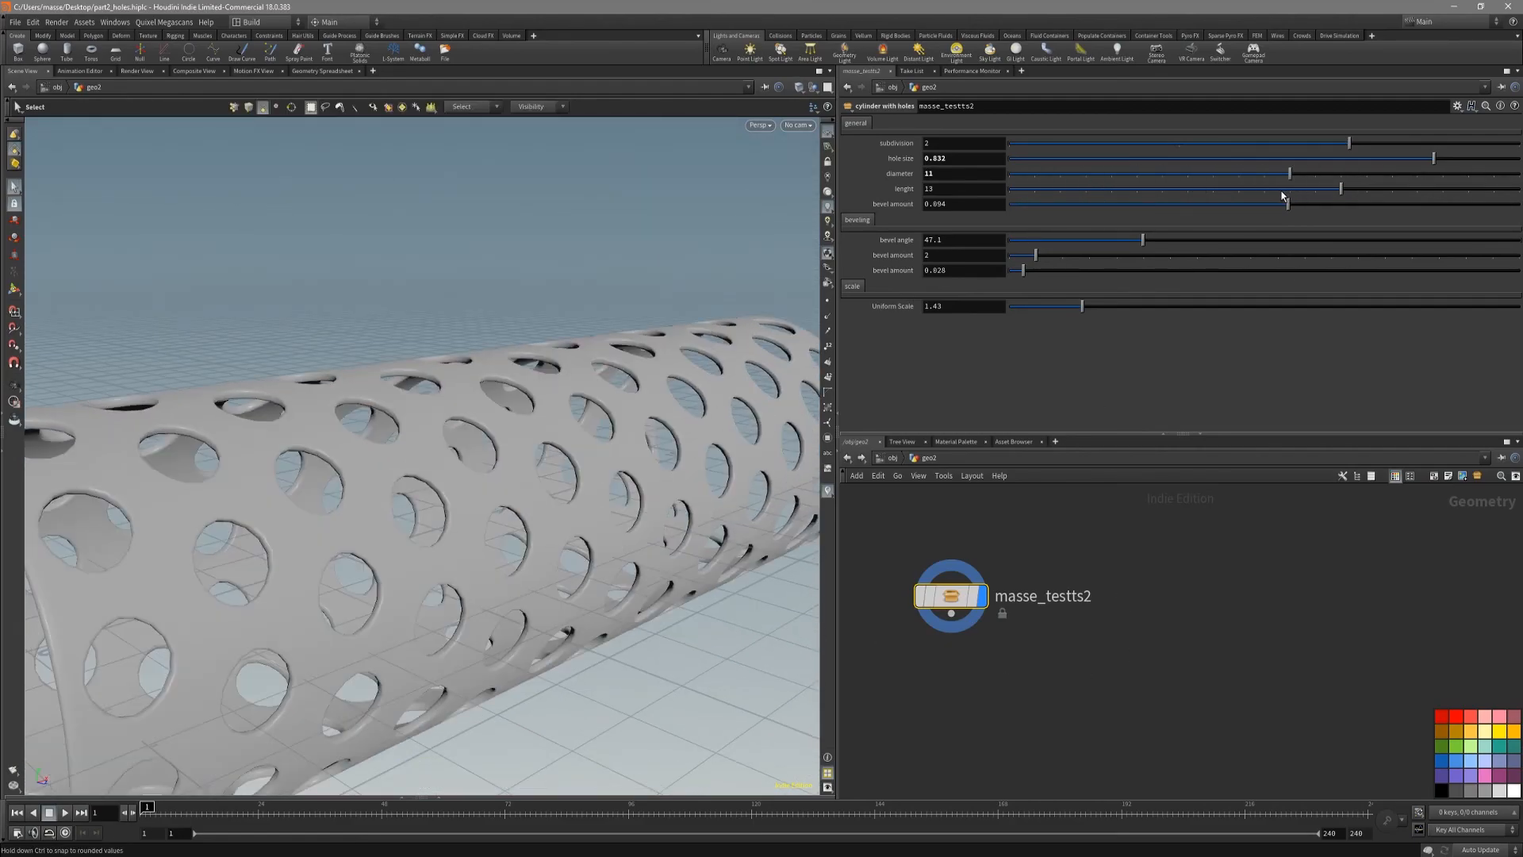
{"action": "key", "text": "shift+w"}
{"action": "mouse_move", "coordinate": [568, 432]}
{"action": "left_mouse_down", "text": "alt"}
{"action": "mouse_move", "coordinate": [438, 474]}
{"action": "mouse_move", "coordinate": [442, 509]}
{"action": "mouse_move", "coordinate": [514, 530]}
{"action": "mouse_move", "coordinate": [505, 489]}
{"action": "mouse_move", "coordinate": [540, 490]}
{"action": "mouse_move", "coordinate": [528, 513]}
{"action": "mouse_move", "coordinate": [599, 520]}
{"action": "mouse_move", "coordinate": [588, 539]}
{"action": "left_mouse_up", "text": "alt"}
{"action": "key", "text": "shift+w"}
{"action": "key", "text": "s"}
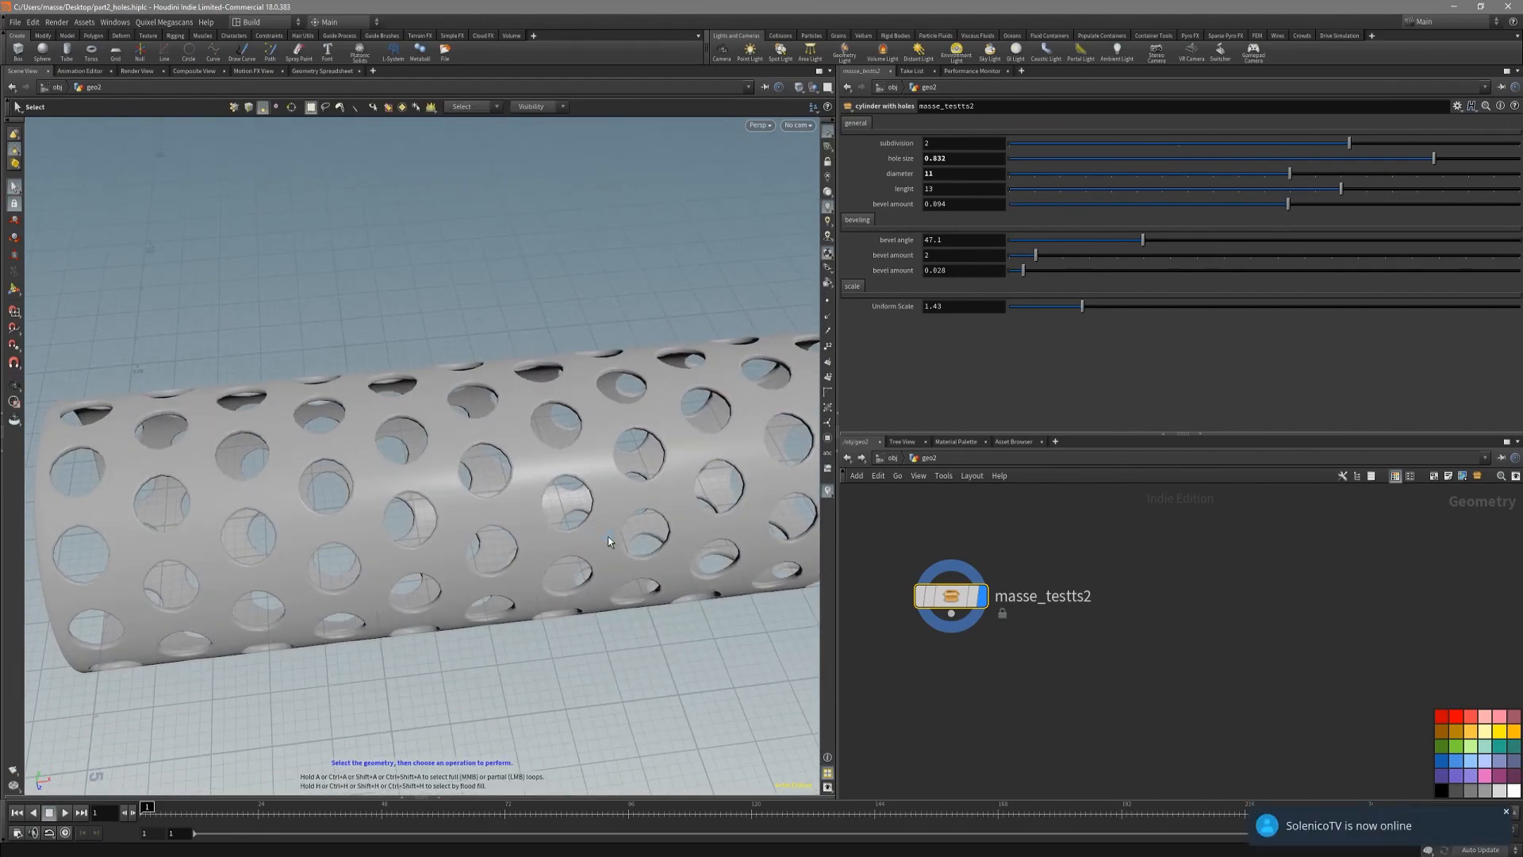